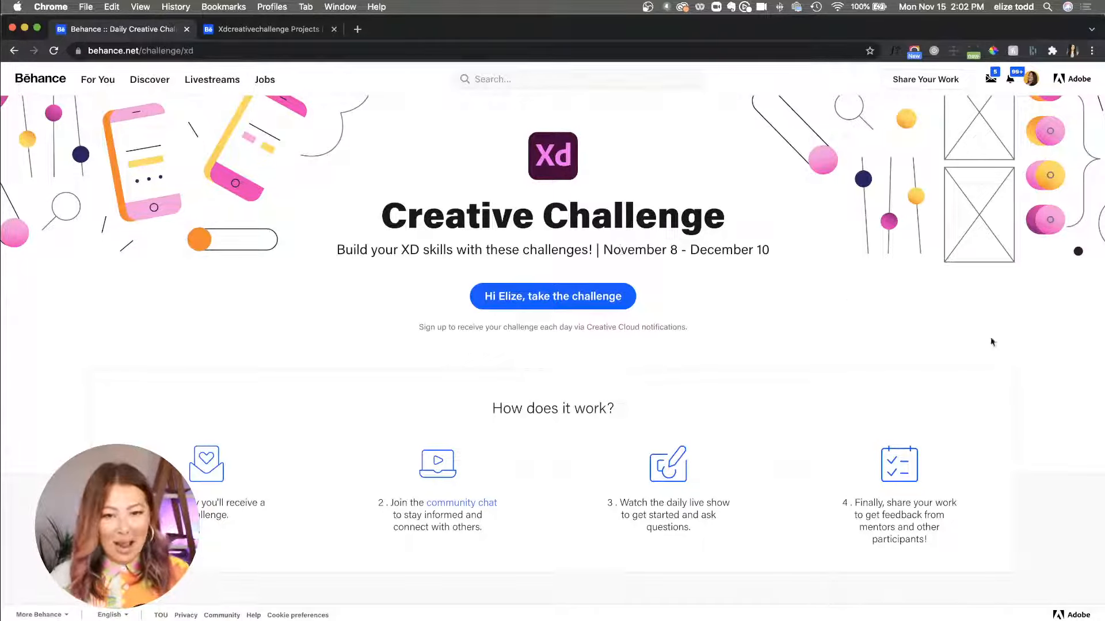
Step: Look through the XD Creative Challenge page, from how it works to the Micro-Interactions challenge and the next steps
{"action": "scroll", "coordinate": [263, 437], "scroll_direction": "down", "scroll_amount": 7}
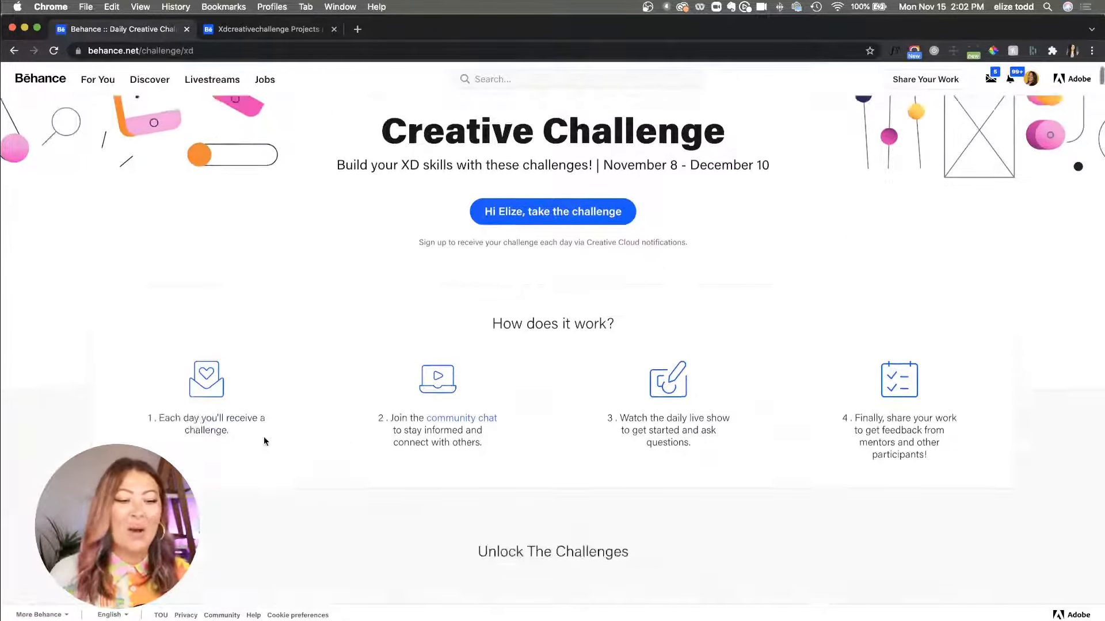
{"action": "scroll", "coordinate": [265, 440], "scroll_direction": "down", "scroll_amount": 6}
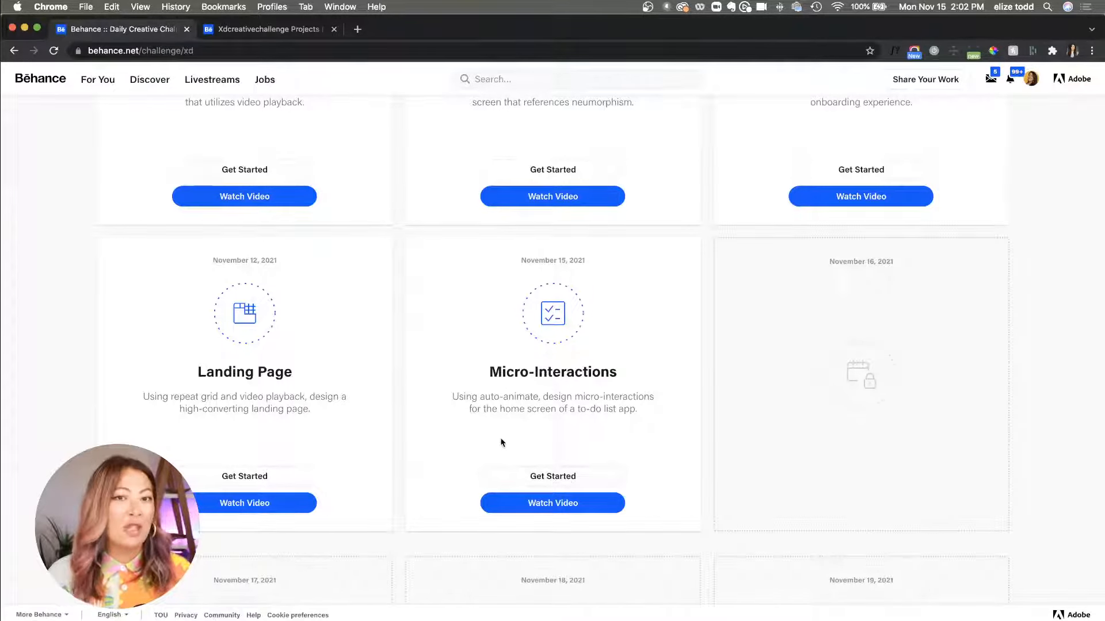
{"action": "scroll", "coordinate": [501, 441], "scroll_direction": "down", "scroll_amount": 7}
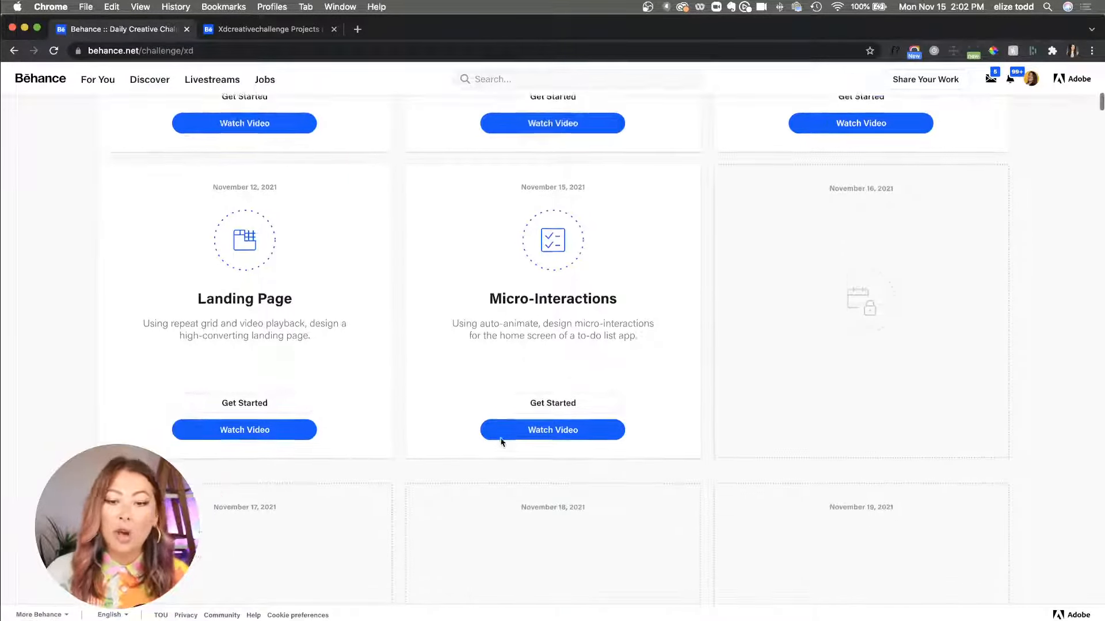
{"action": "scroll", "coordinate": [501, 441], "scroll_direction": "down", "scroll_amount": 5}
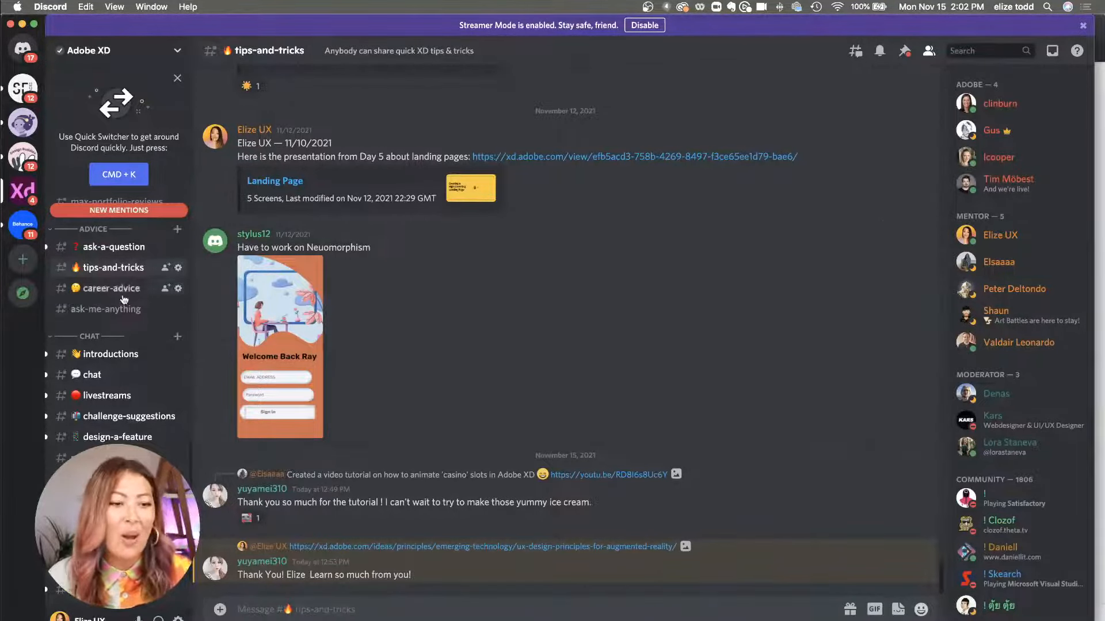
Step: Switch to Discord, view the challenge channel of the Adobe XD server, and put the Discord window away
{"action": "scroll", "coordinate": [121, 374], "scroll_direction": "up", "scroll_amount": 5}
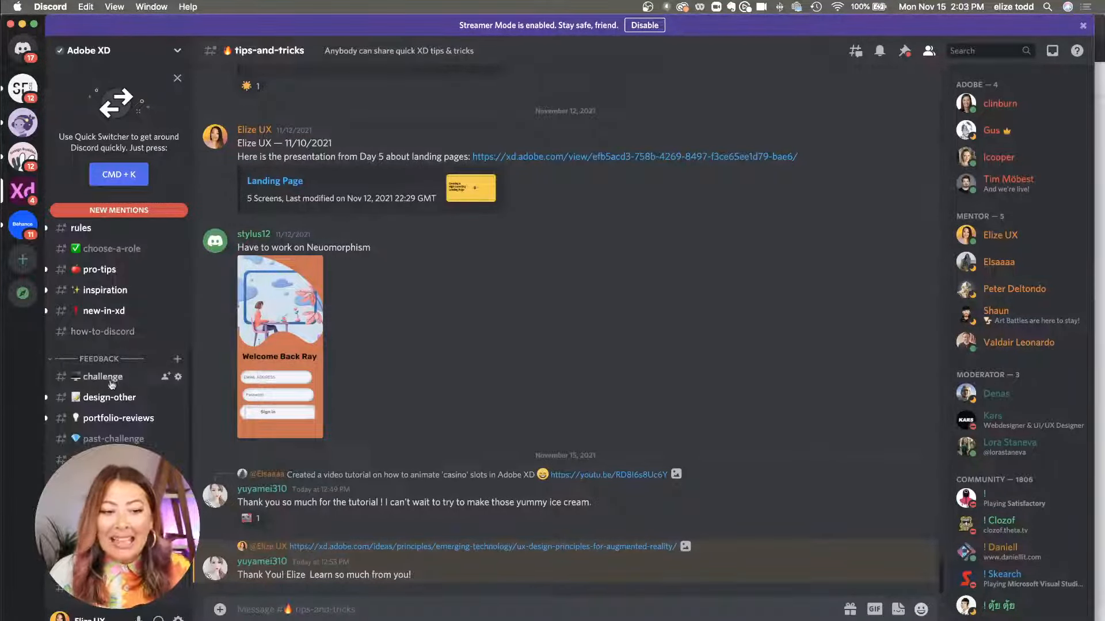
{"action": "left_click", "coordinate": [107, 380]}
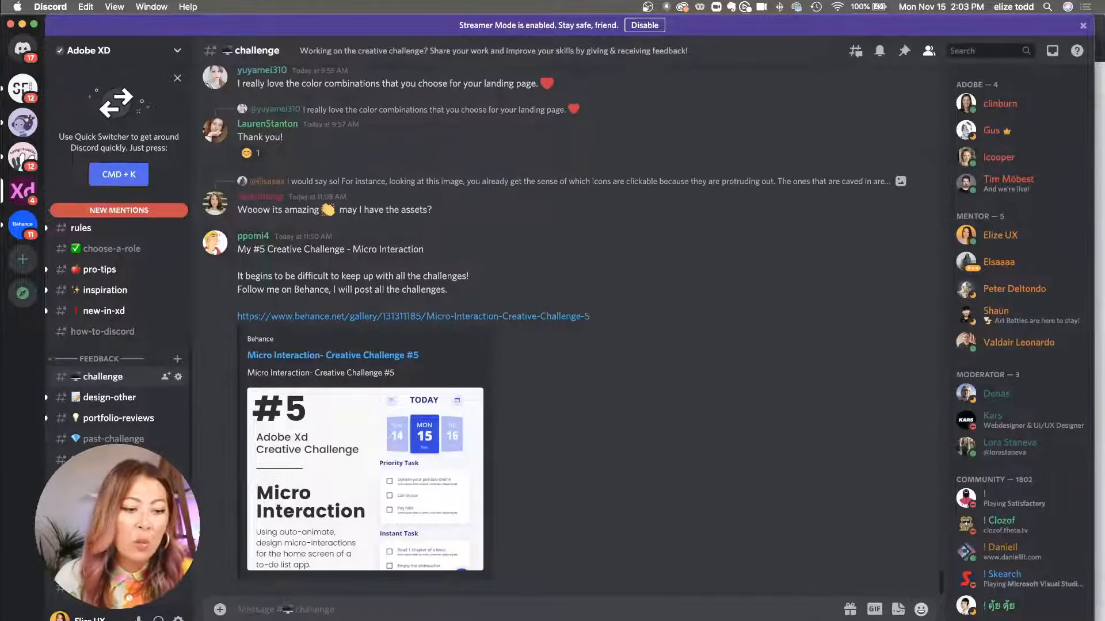
{"action": "left_click", "coordinate": [118, 526]}
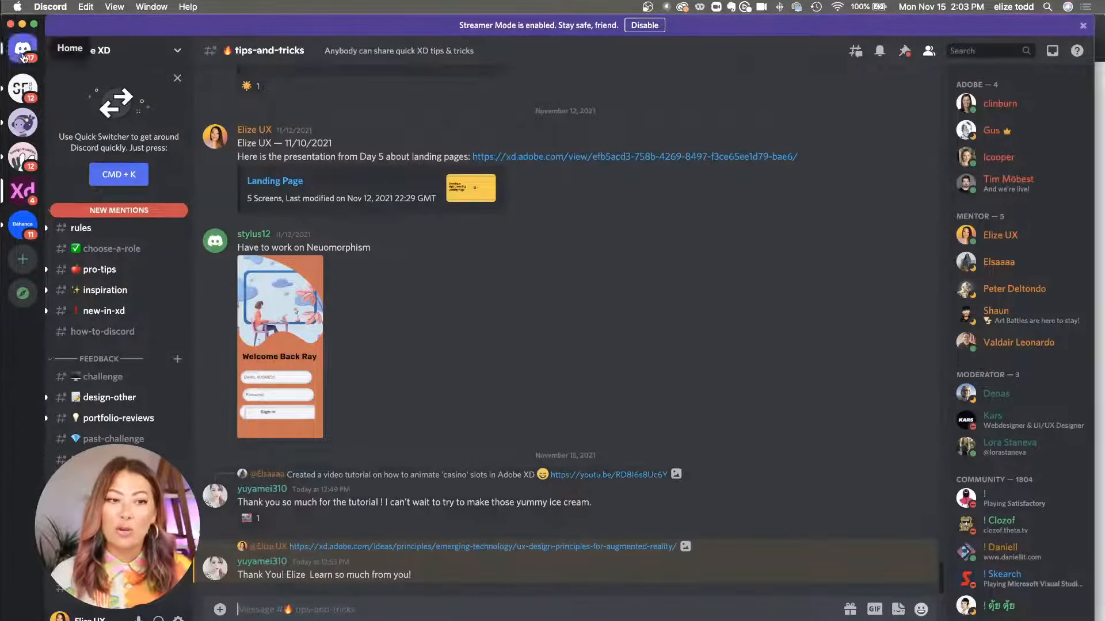
{"action": "left_click", "coordinate": [22, 23]}
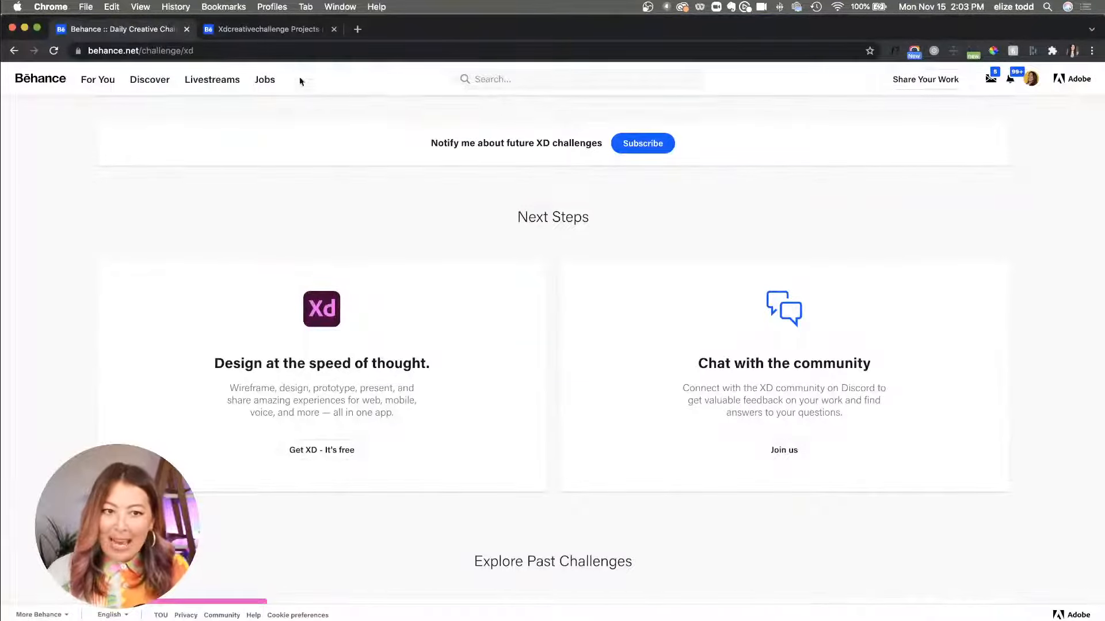
Step: Open the XD DCC: Landing Page project from the xdcreativechallenge results, examine its design down to the FAQ, and close it
{"action": "left_click", "coordinate": [271, 31]}
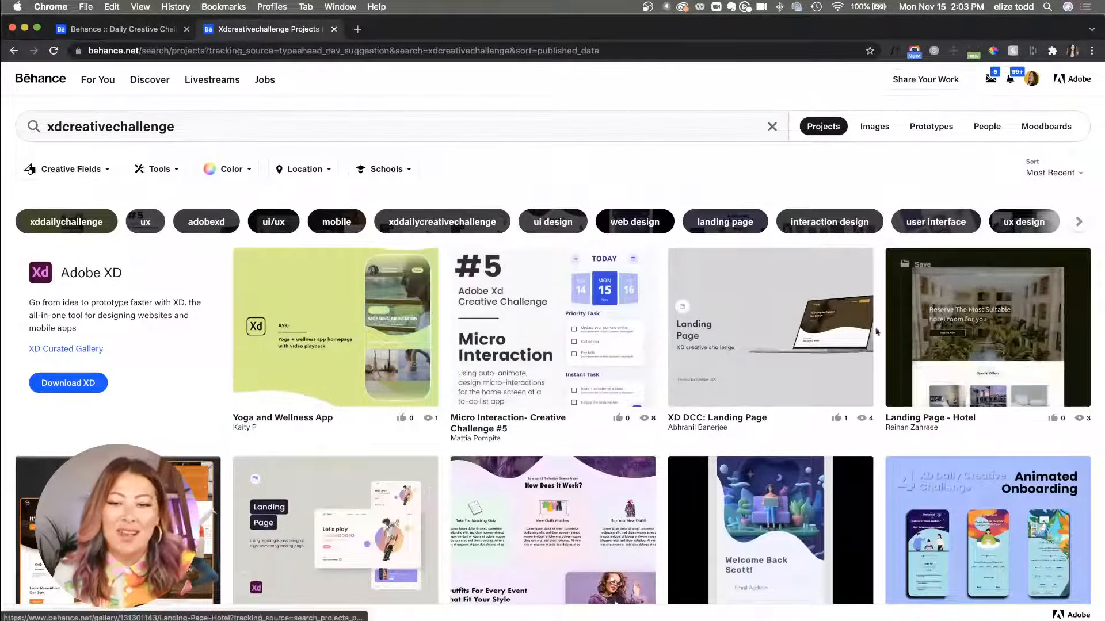
{"action": "left_click", "coordinate": [799, 329]}
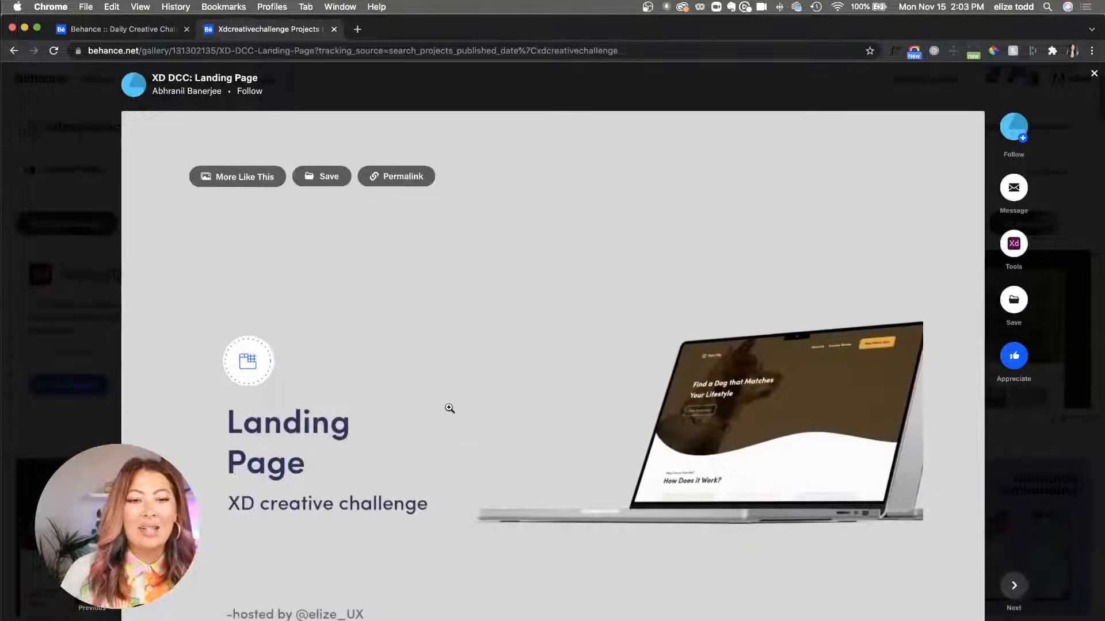
{"action": "scroll", "coordinate": [454, 397], "scroll_direction": "down", "scroll_amount": 5}
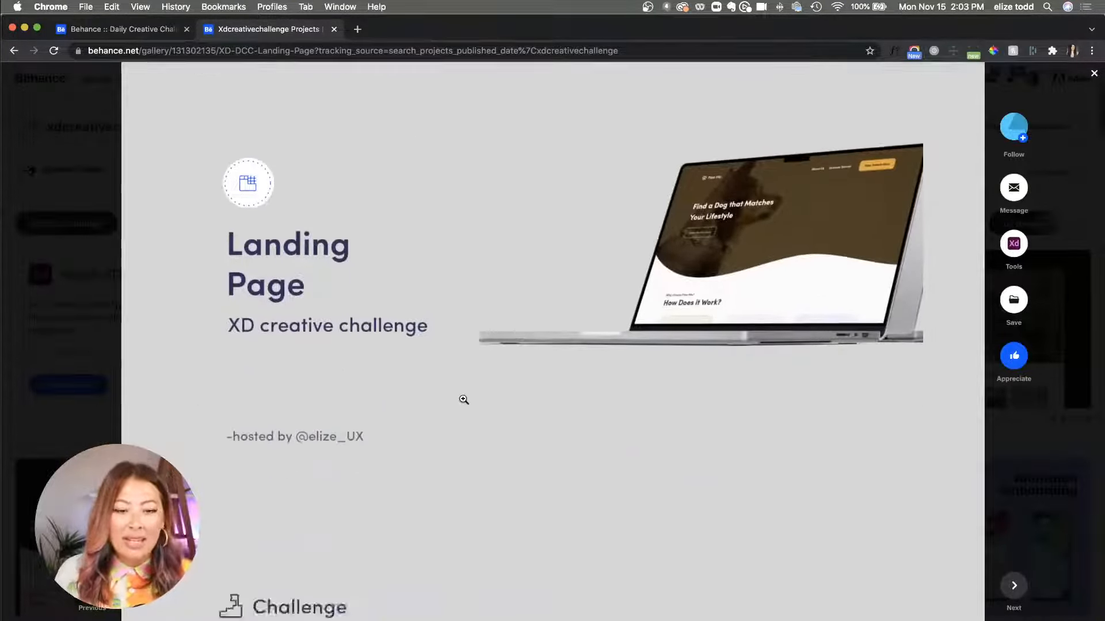
{"action": "scroll", "coordinate": [464, 400], "scroll_direction": "down", "scroll_amount": 8}
{"action": "scroll", "coordinate": [463, 399], "scroll_direction": "up", "scroll_amount": 1}
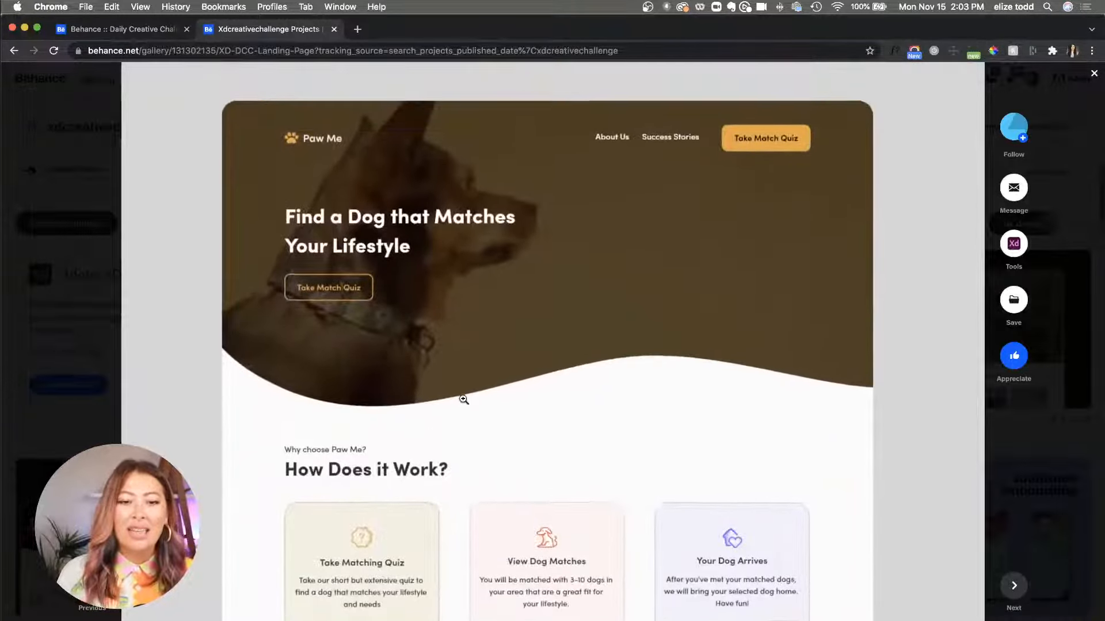
{"action": "scroll", "coordinate": [464, 400], "scroll_direction": "down", "scroll_amount": 6}
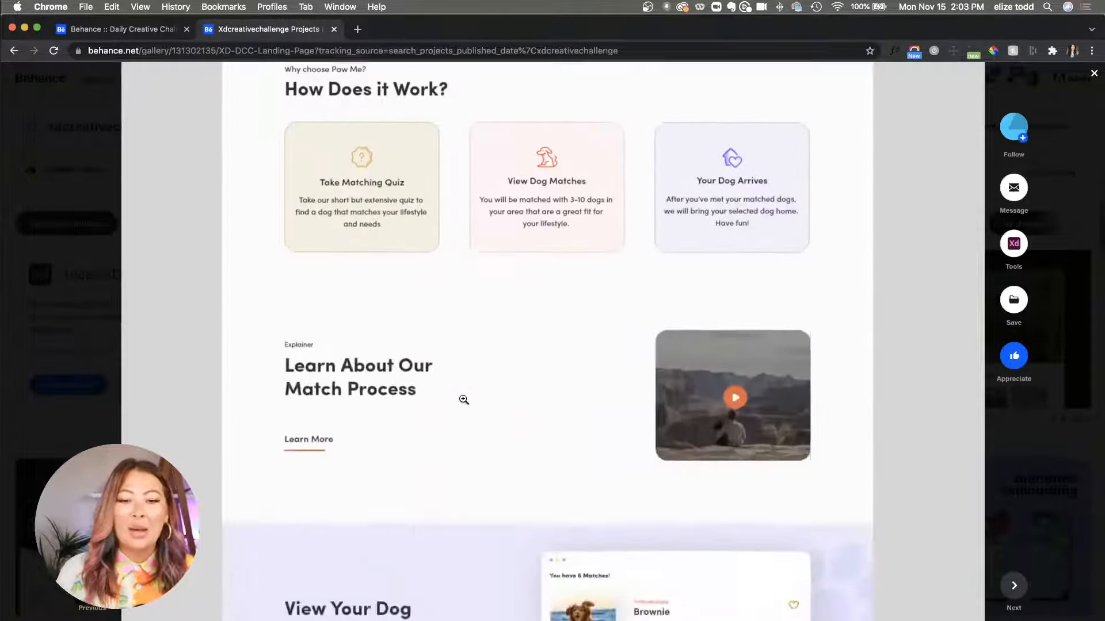
{"action": "scroll", "coordinate": [464, 400], "scroll_direction": "down", "scroll_amount": 7}
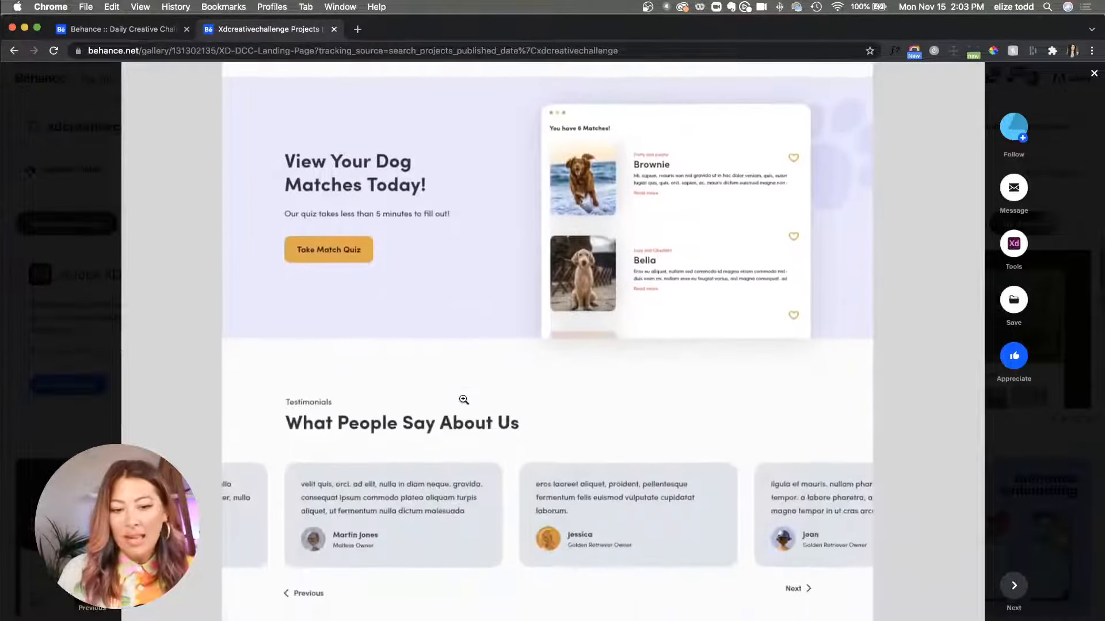
{"action": "scroll", "coordinate": [464, 400], "scroll_direction": "down", "scroll_amount": 1}
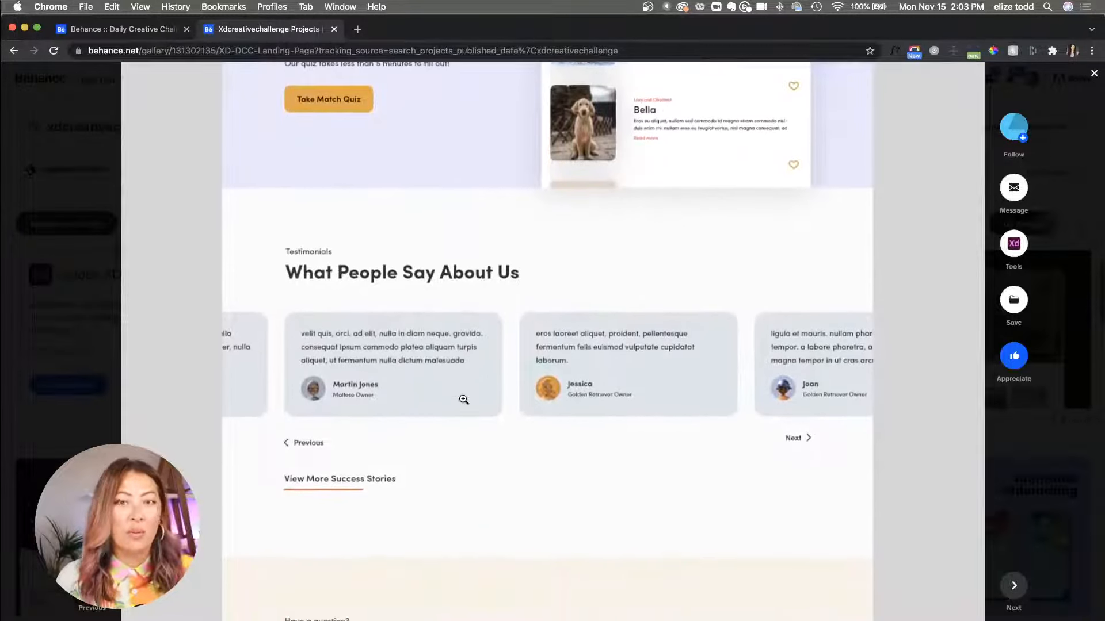
{"action": "scroll", "coordinate": [463, 400], "scroll_direction": "down", "scroll_amount": 3}
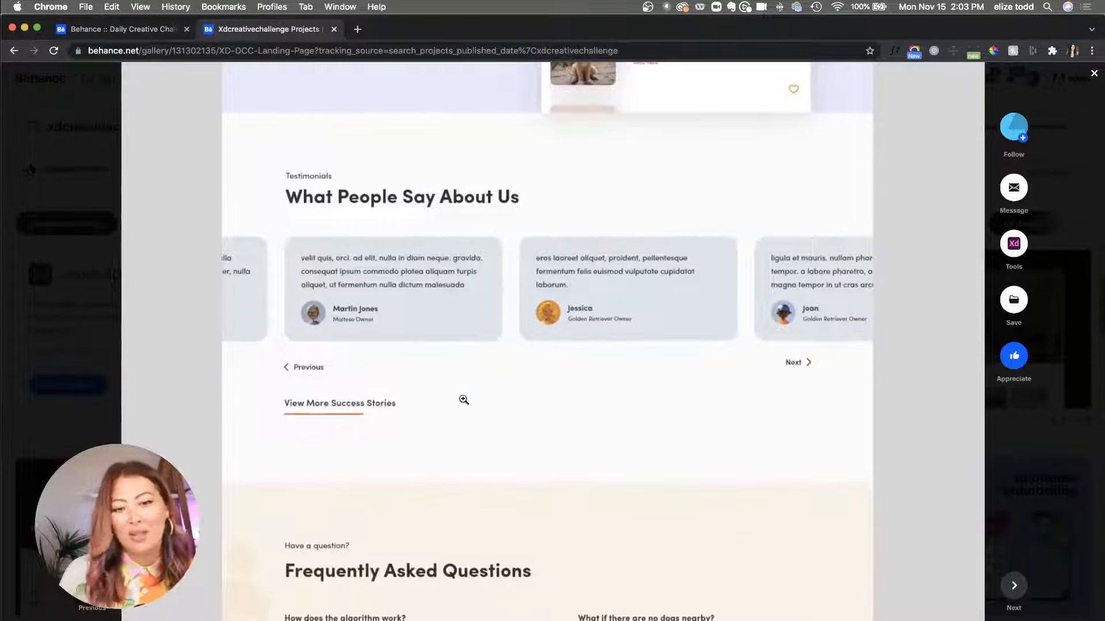
{"action": "scroll", "coordinate": [463, 400], "scroll_direction": "down", "scroll_amount": 5}
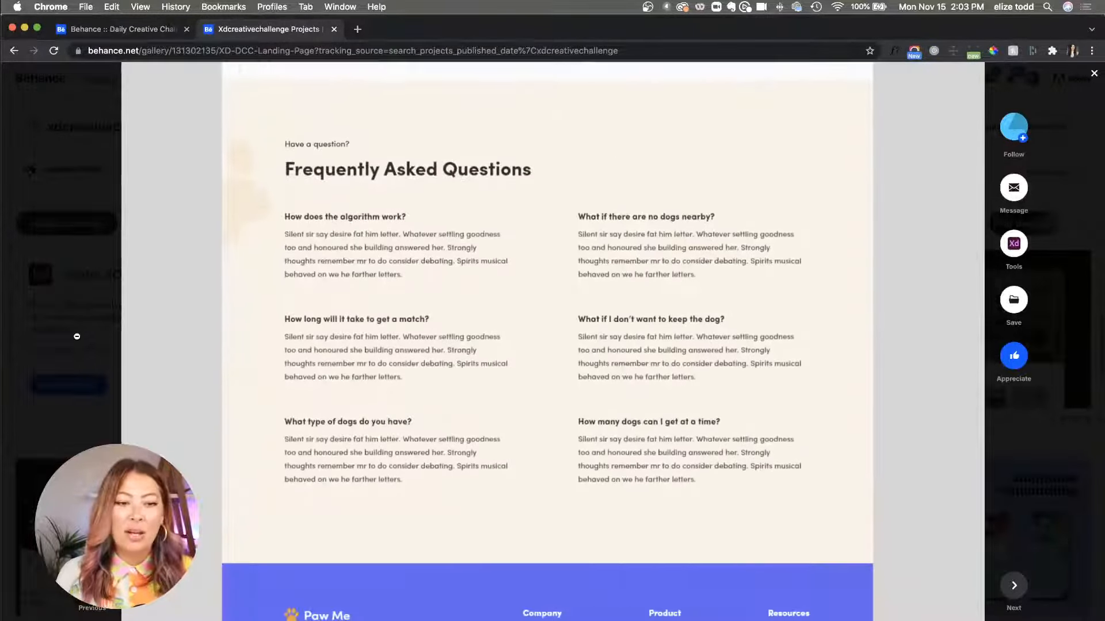
{"action": "left_click", "coordinate": [67, 336]}
Step: Open the Landing Page - Hotel project, examine its hero, special offers, room tour, gallery and testimonial sections, and close it
{"action": "left_click", "coordinate": [986, 357]}
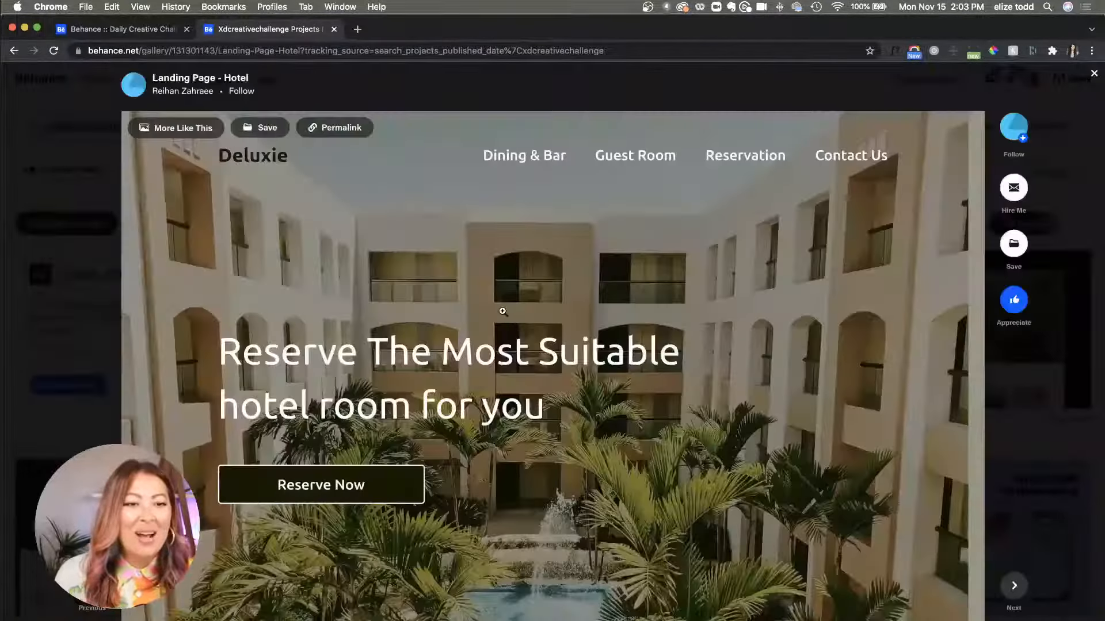
{"action": "scroll", "coordinate": [503, 312], "scroll_direction": "down", "scroll_amount": 1}
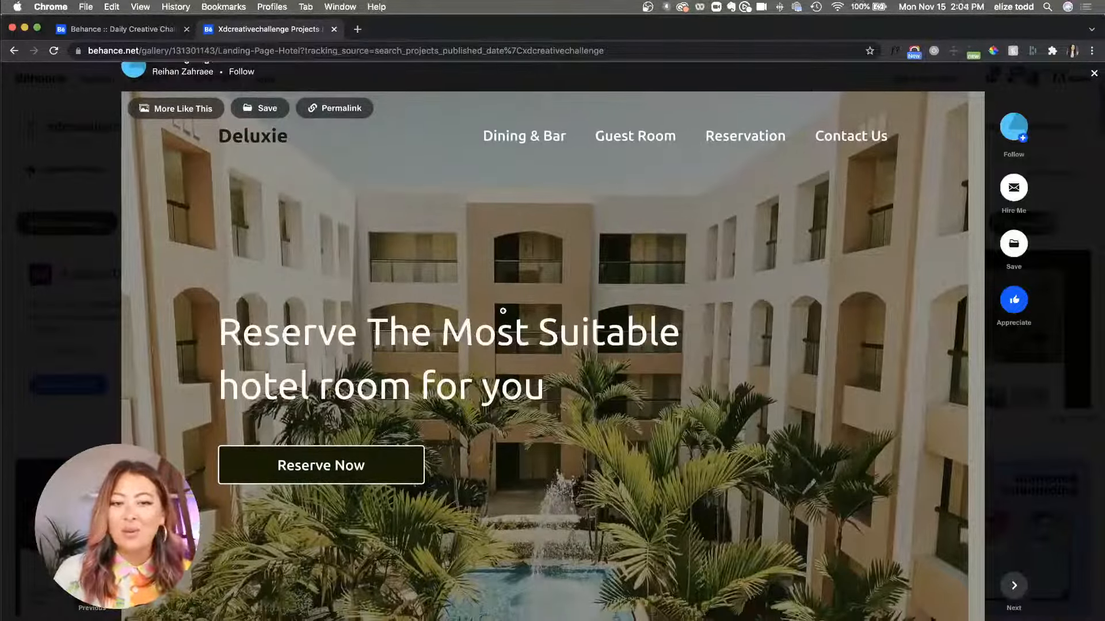
{"action": "scroll", "coordinate": [503, 311], "scroll_direction": "down", "scroll_amount": 2}
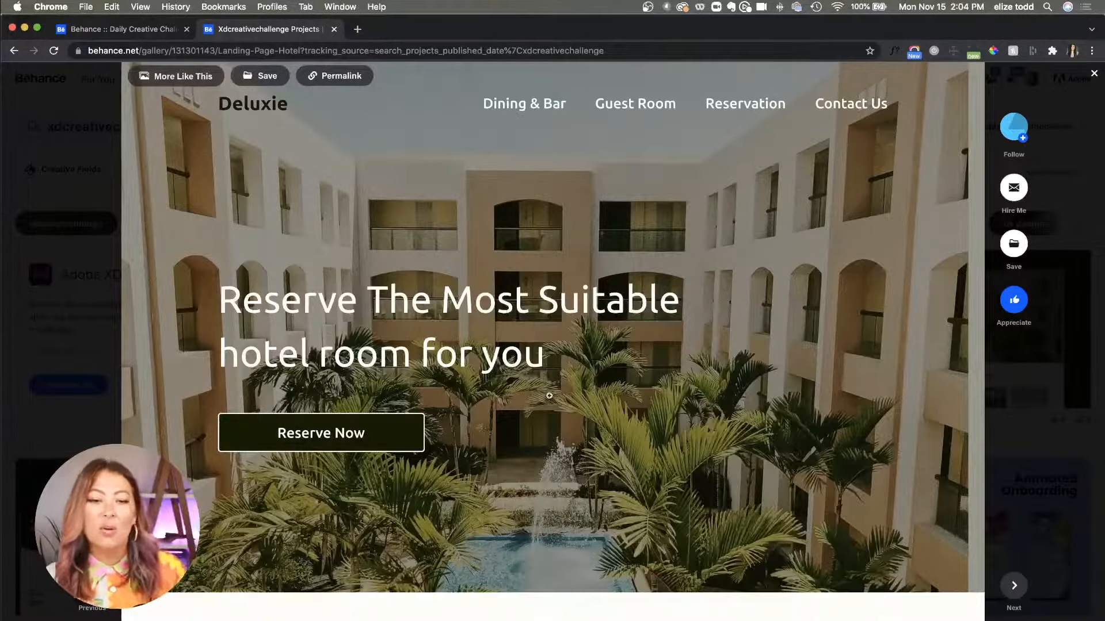
{"action": "scroll", "coordinate": [460, 328], "scroll_direction": "down", "scroll_amount": 5}
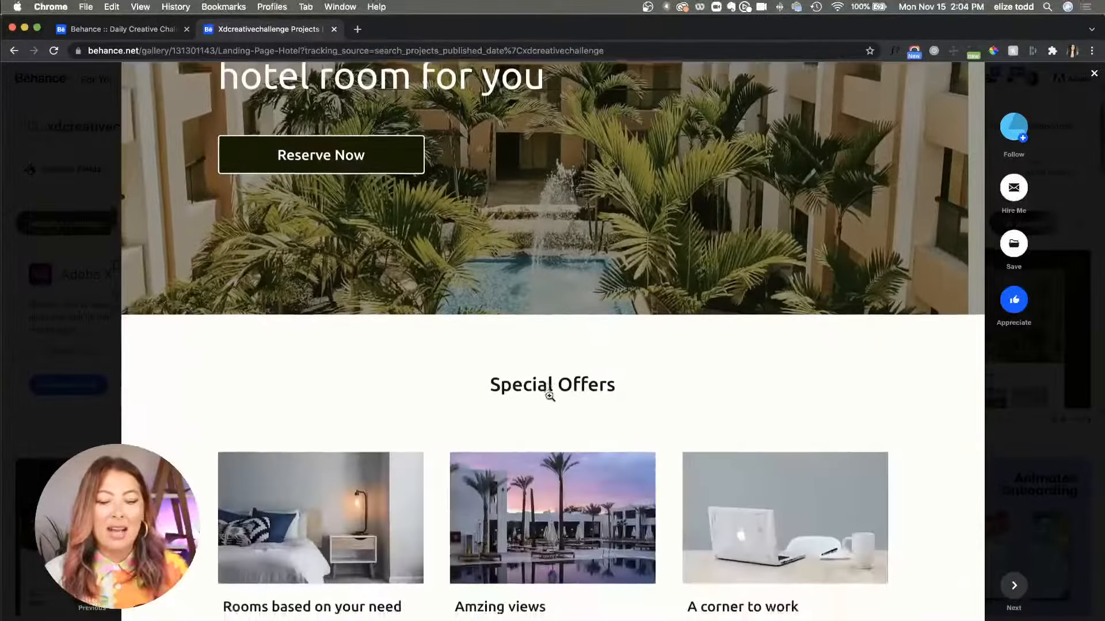
{"action": "scroll", "coordinate": [339, 308], "scroll_direction": "down", "scroll_amount": 6}
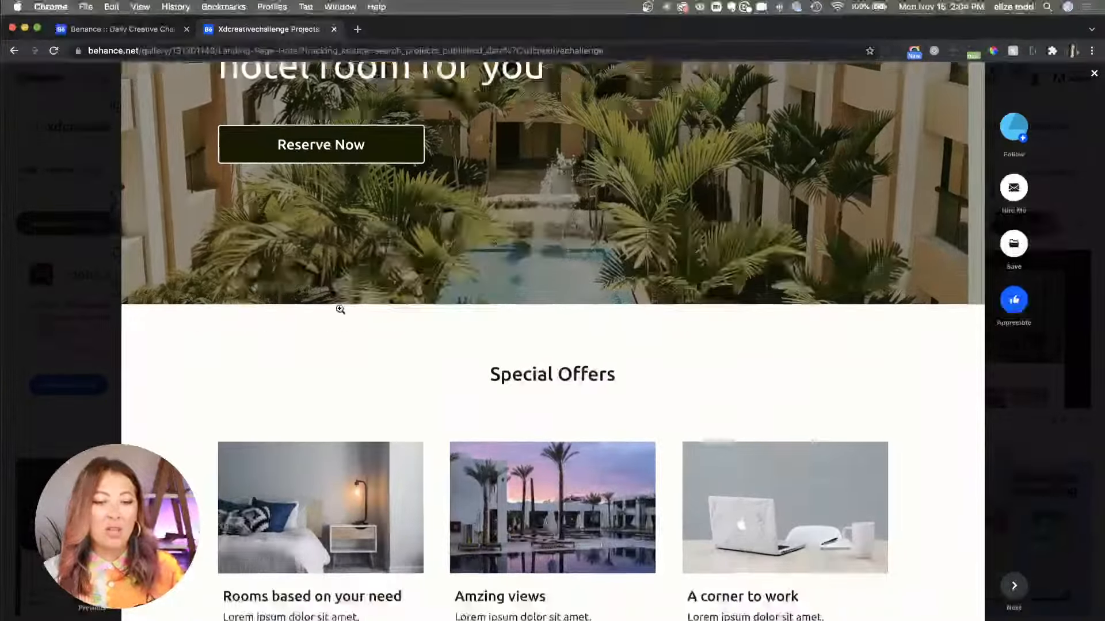
{"action": "scroll", "coordinate": [296, 274], "scroll_direction": "up", "scroll_amount": 2}
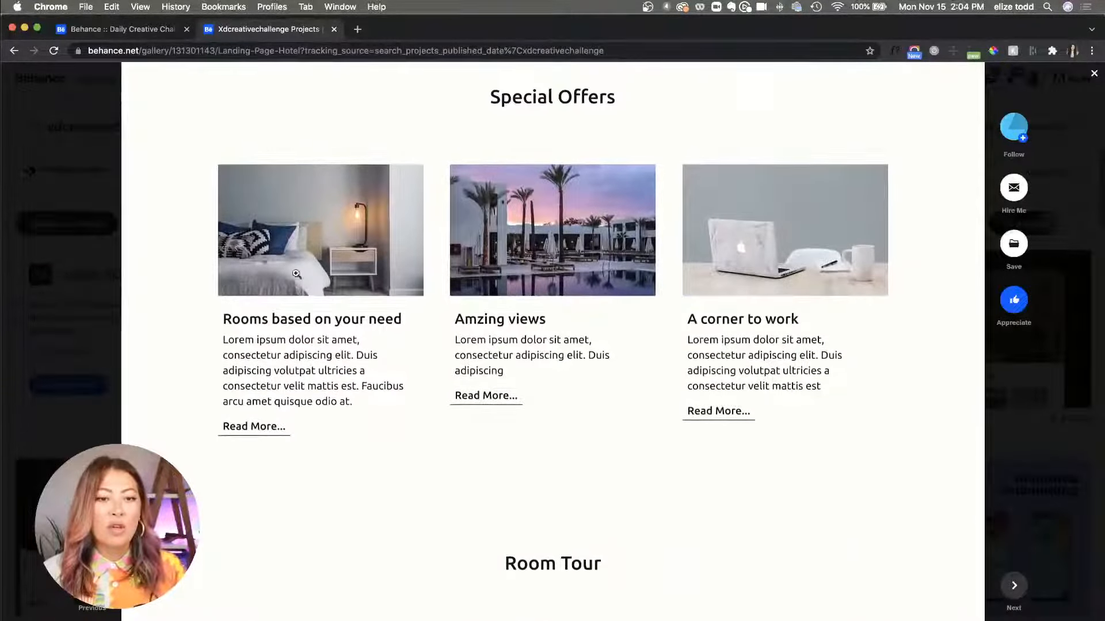
{"action": "scroll", "coordinate": [433, 309], "scroll_direction": "down", "scroll_amount": 9}
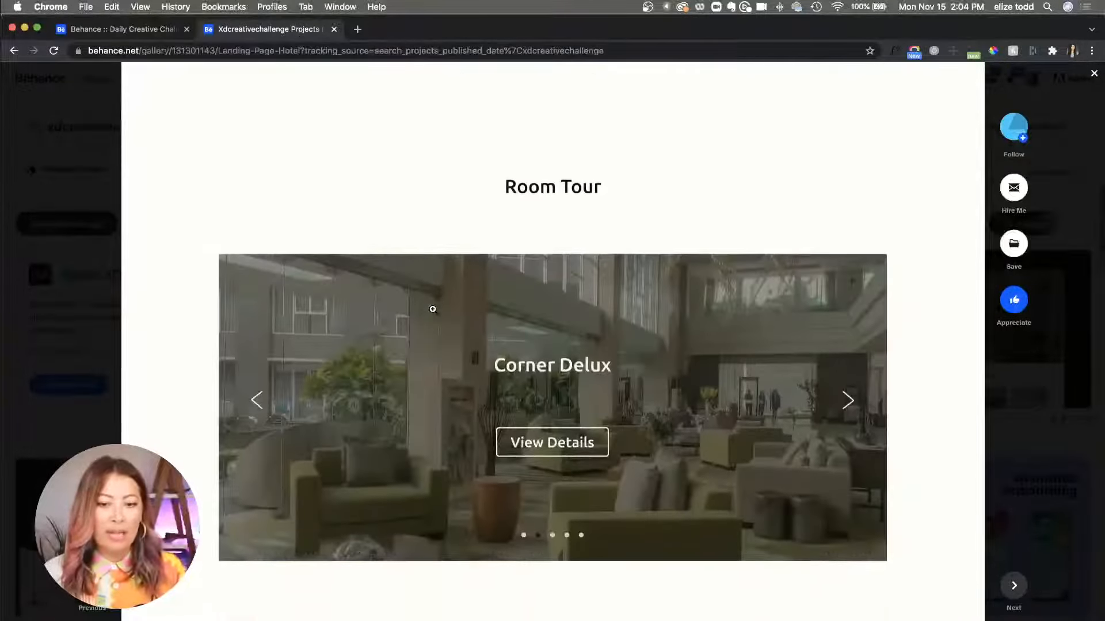
{"action": "scroll", "coordinate": [433, 309], "scroll_direction": "down", "scroll_amount": 1}
{"action": "scroll", "coordinate": [513, 376], "scroll_direction": "down", "scroll_amount": 14}
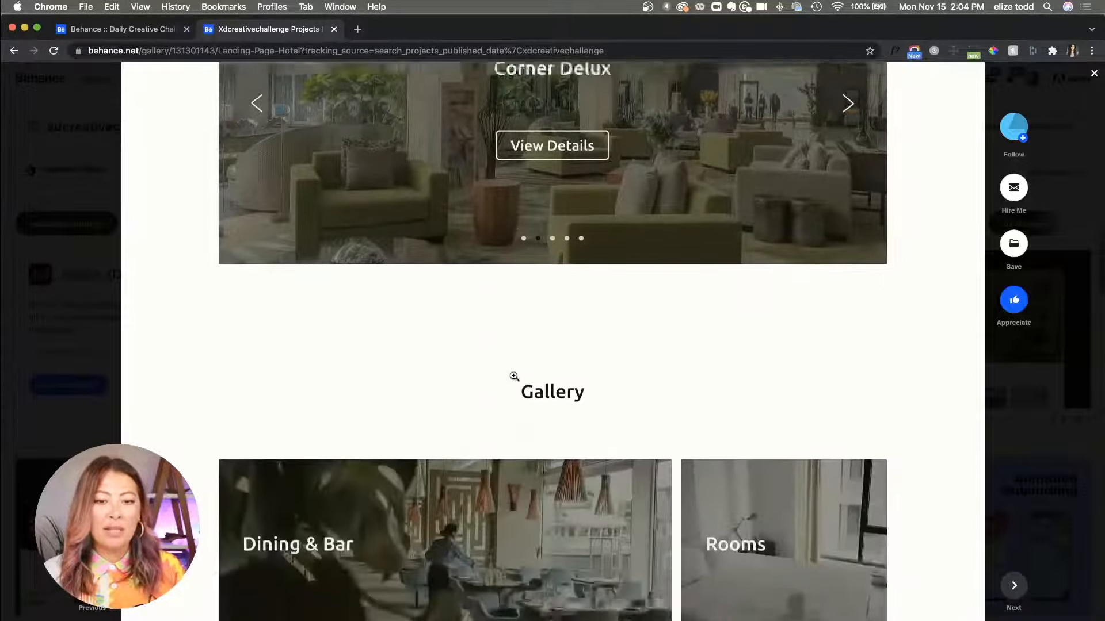
{"action": "scroll", "coordinate": [513, 376], "scroll_direction": "down", "scroll_amount": 3}
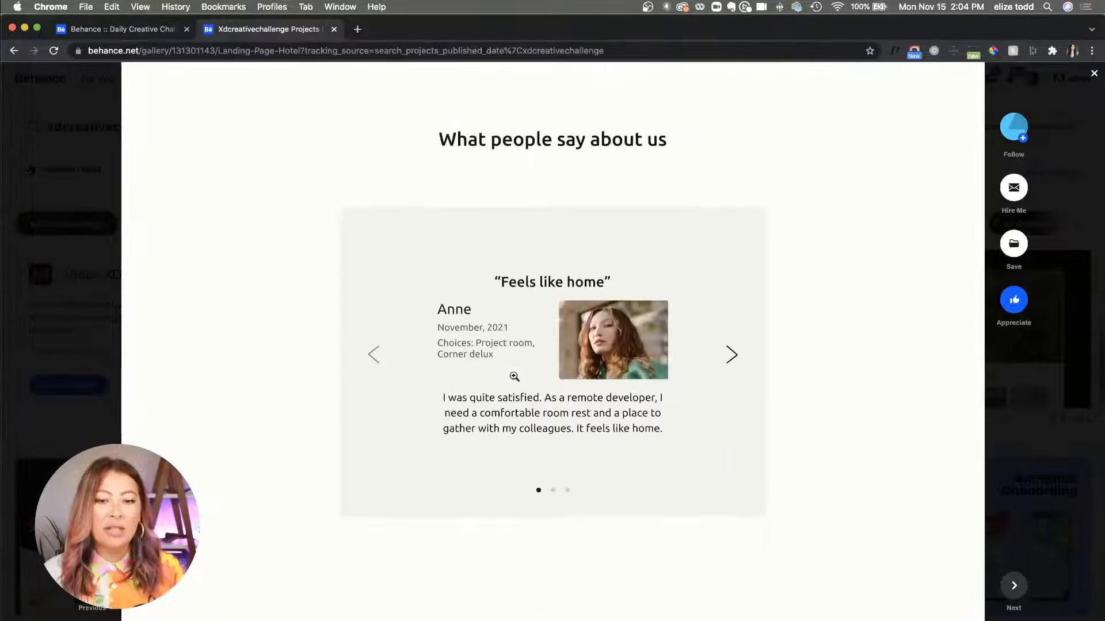
{"action": "scroll", "coordinate": [395, 375], "scroll_direction": "down", "scroll_amount": 3}
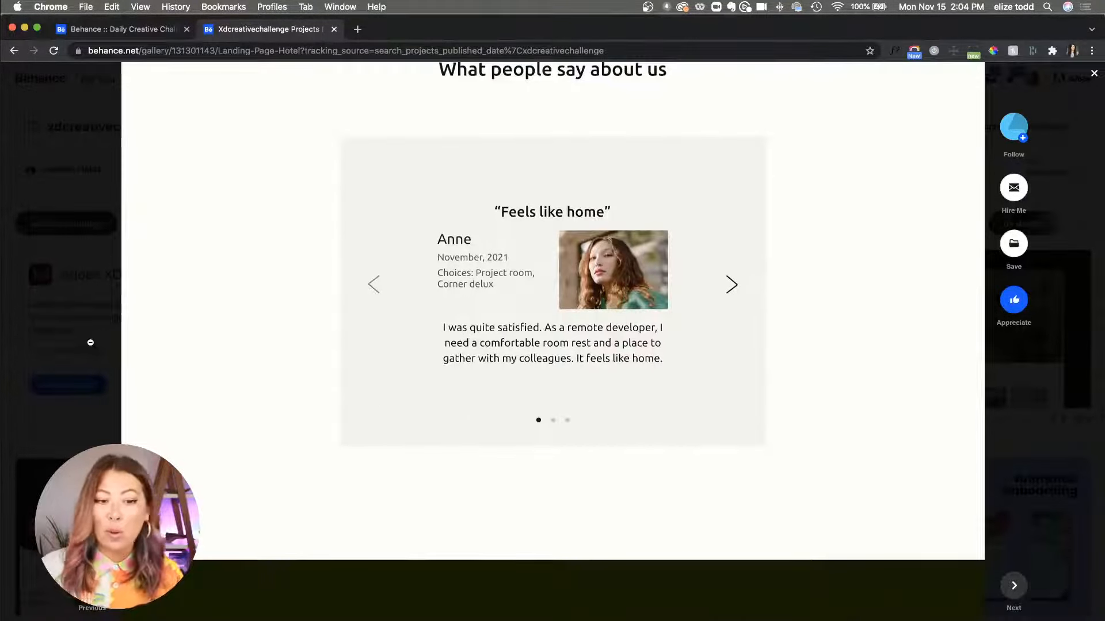
{"action": "left_click", "coordinate": [90, 343]}
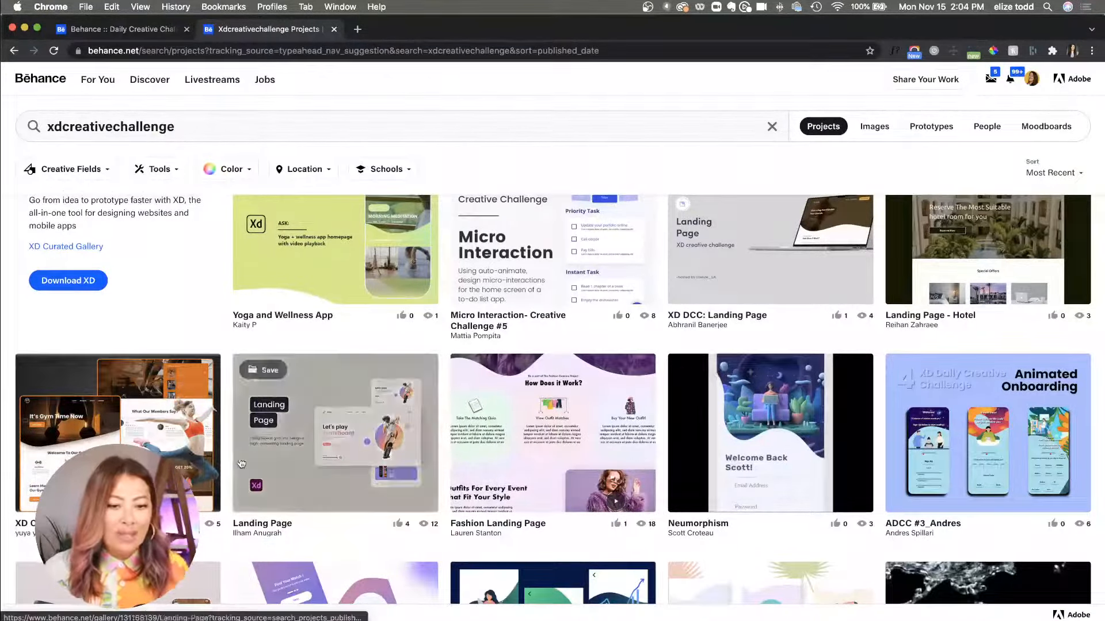
Step: Find the Animated Onboarding XD project further down the results, open it and examine its three onboarding screens
{"action": "scroll", "coordinate": [241, 464], "scroll_direction": "down", "scroll_amount": 1}
{"action": "scroll", "coordinate": [241, 464], "scroll_direction": "down", "scroll_amount": 5}
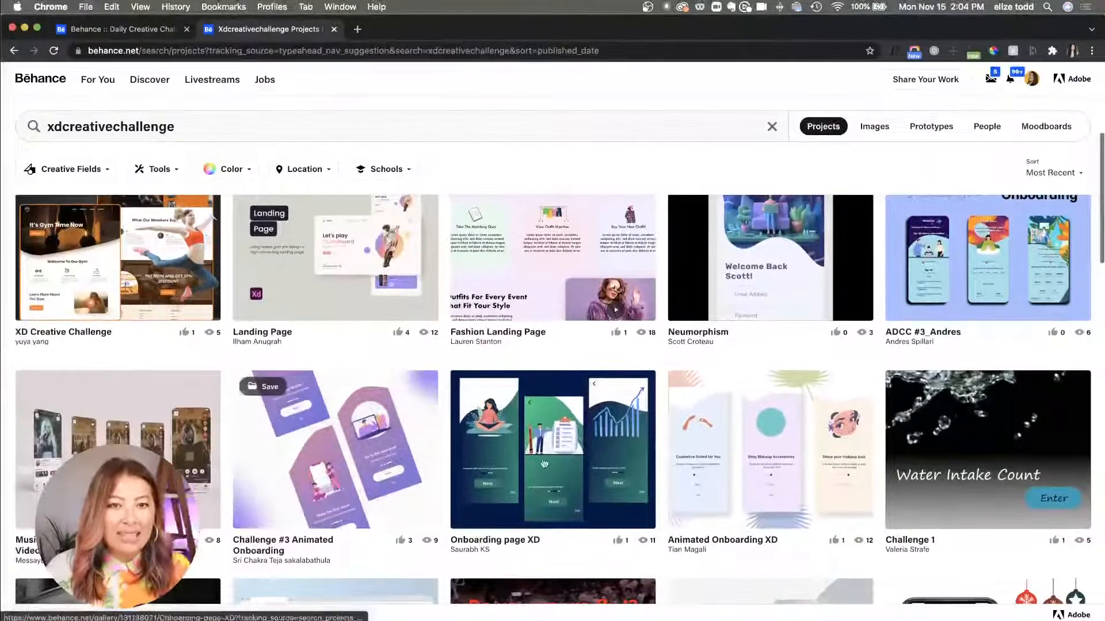
{"action": "left_click", "coordinate": [739, 475]}
{"action": "scroll", "coordinate": [456, 423], "scroll_direction": "down", "scroll_amount": 3}
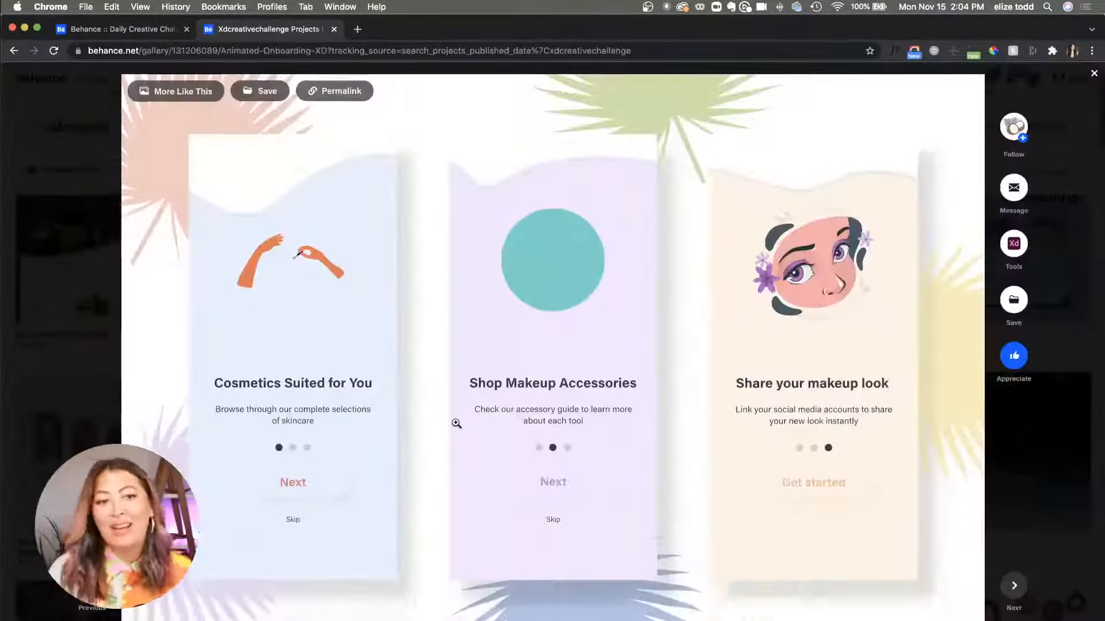
{"action": "scroll", "coordinate": [525, 313], "scroll_direction": "down", "scroll_amount": 10}
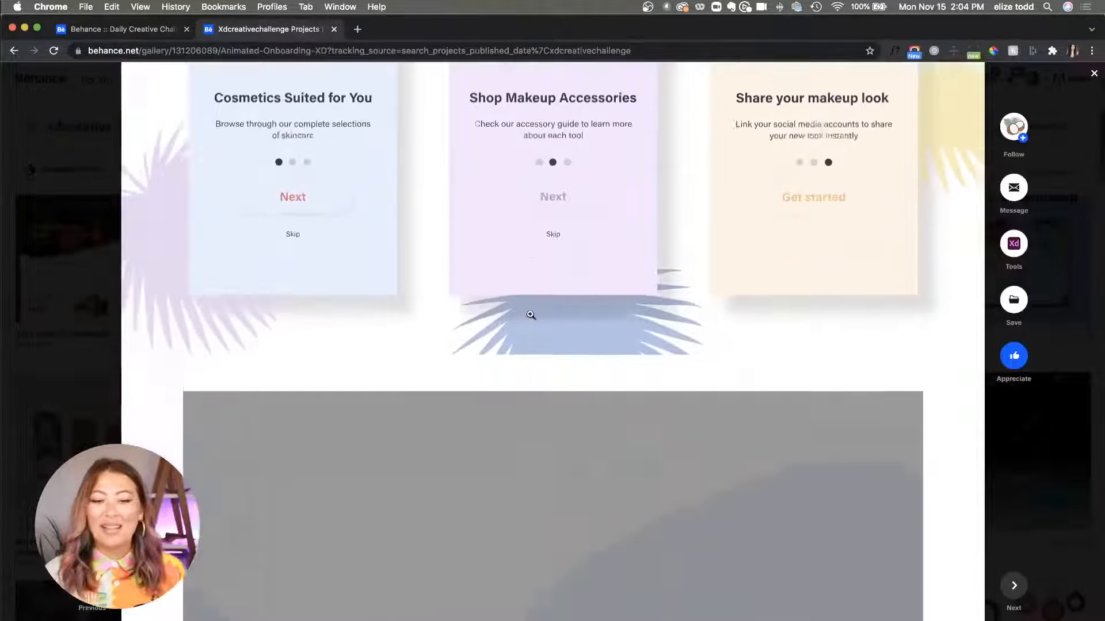
Step: Watch the project's onboarding animation video in full screen, exit full screen and close the project
{"action": "scroll", "coordinate": [531, 315], "scroll_direction": "down", "scroll_amount": 4}
{"action": "left_click", "coordinate": [550, 506]}
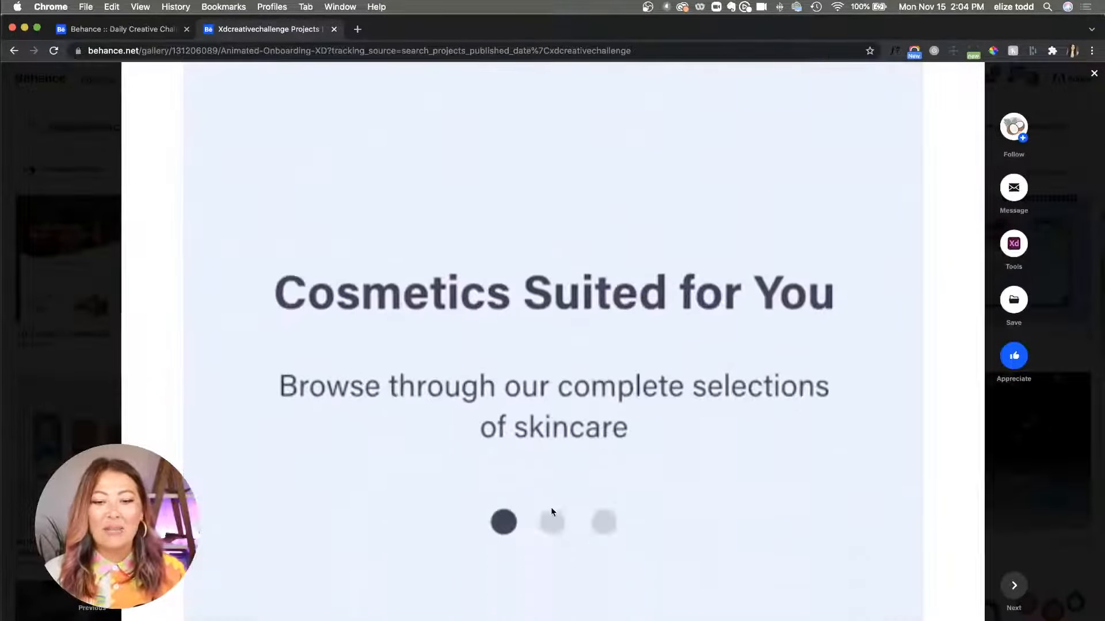
{"action": "scroll", "coordinate": [551, 509], "scroll_direction": "down", "scroll_amount": 4}
{"action": "left_click", "coordinate": [906, 489]}
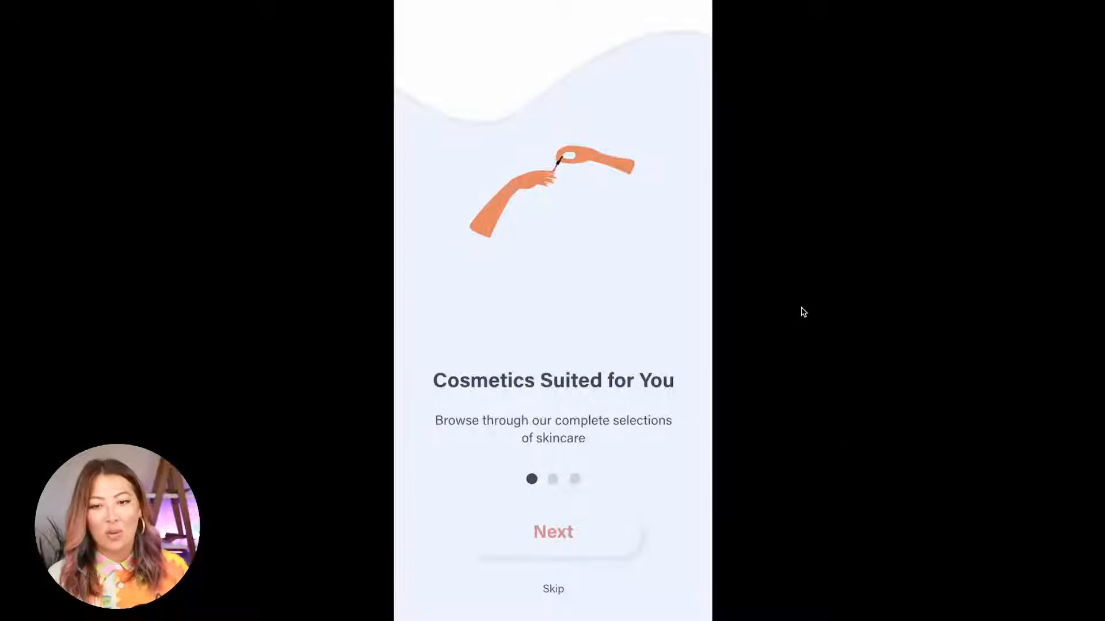
{"action": "key", "text": "Escape"}
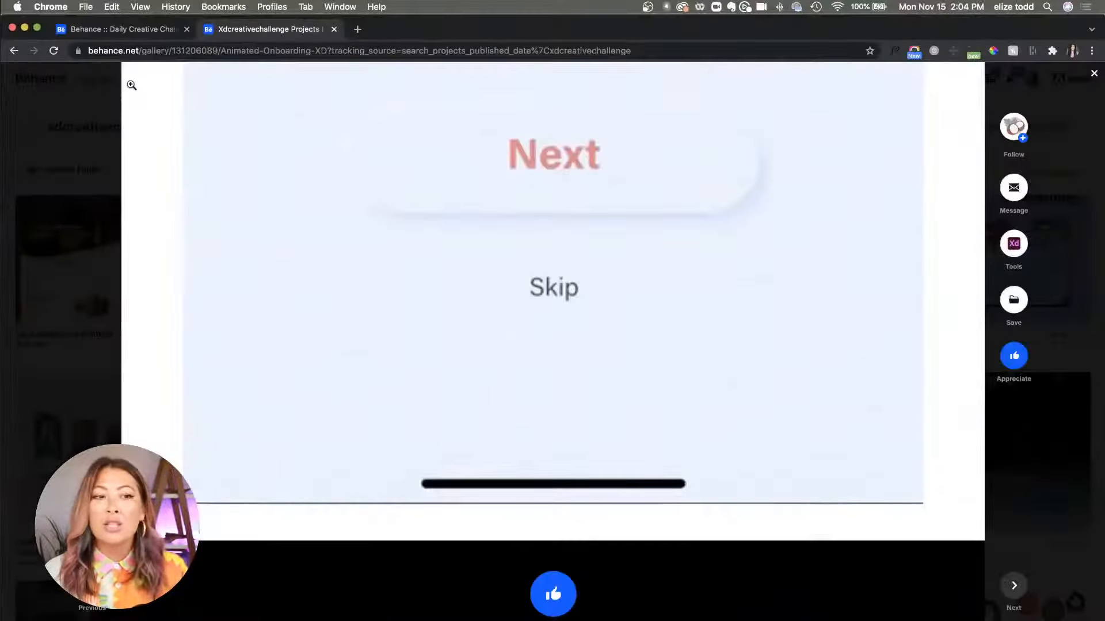
{"action": "left_click", "coordinate": [94, 156]}
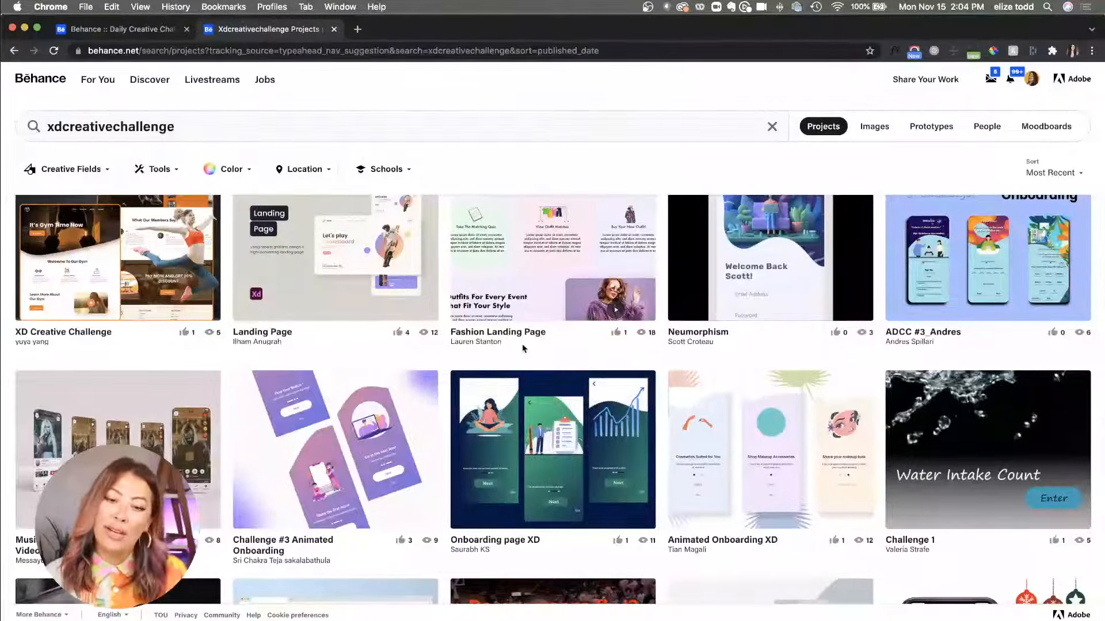
Step: Open the XD Daily Creative Challenge - Home Screen project further down the results, launch its interactive prototype to examine it, and close the project
{"action": "scroll", "coordinate": [196, 399], "scroll_direction": "down", "scroll_amount": 5}
{"action": "scroll", "coordinate": [195, 394], "scroll_direction": "down", "scroll_amount": 2}
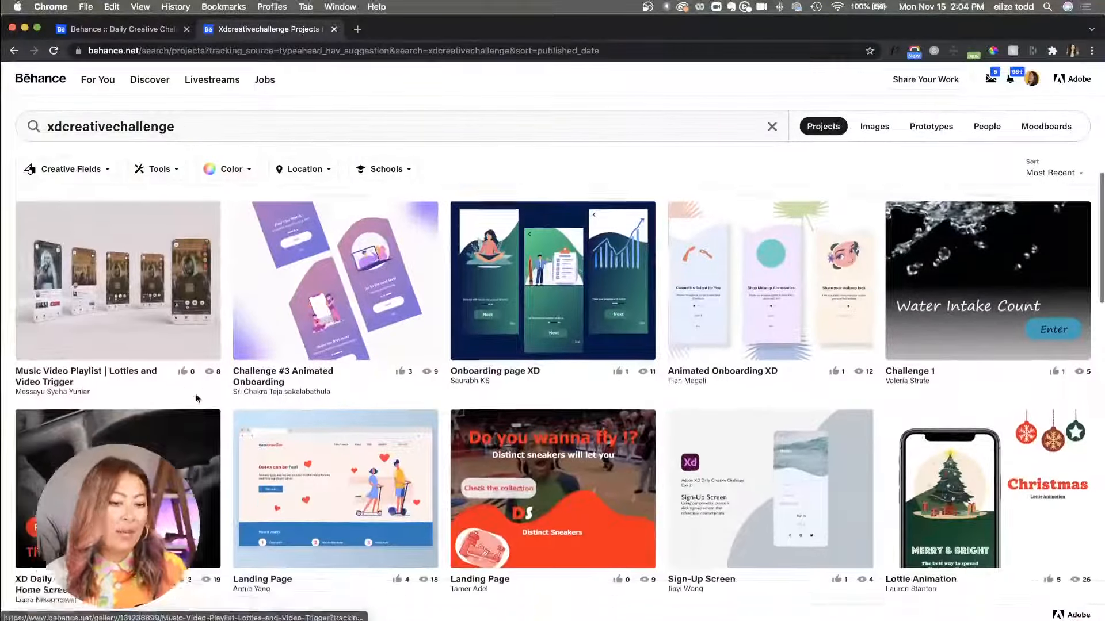
{"action": "left_click", "coordinate": [115, 472]}
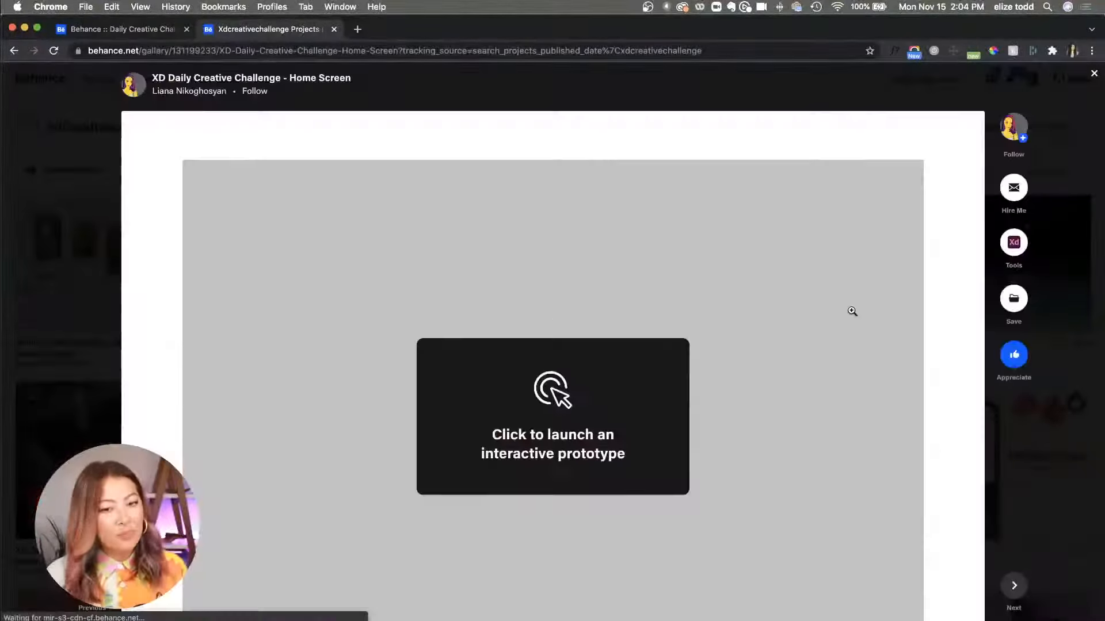
{"action": "left_click", "coordinate": [523, 429]}
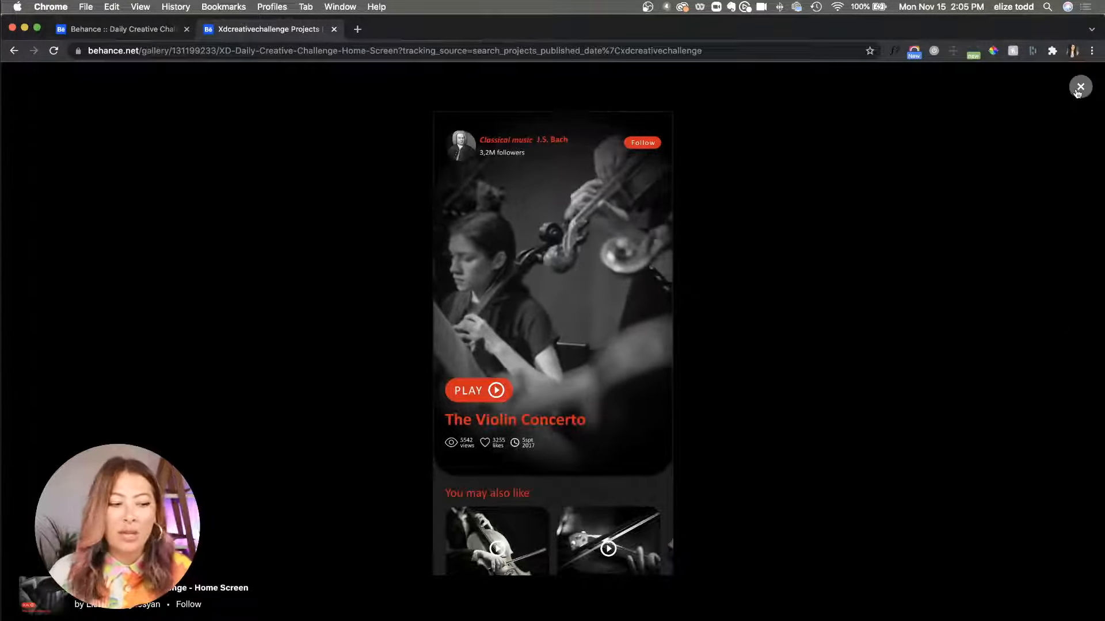
{"action": "left_click", "coordinate": [1080, 87]}
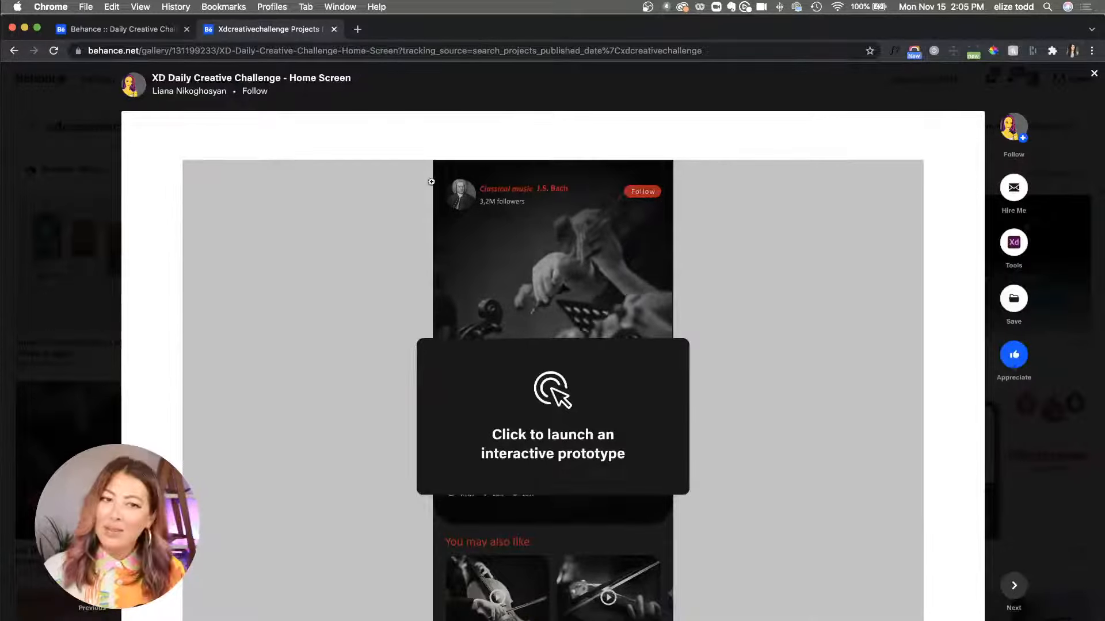
{"action": "left_click", "coordinate": [59, 225]}
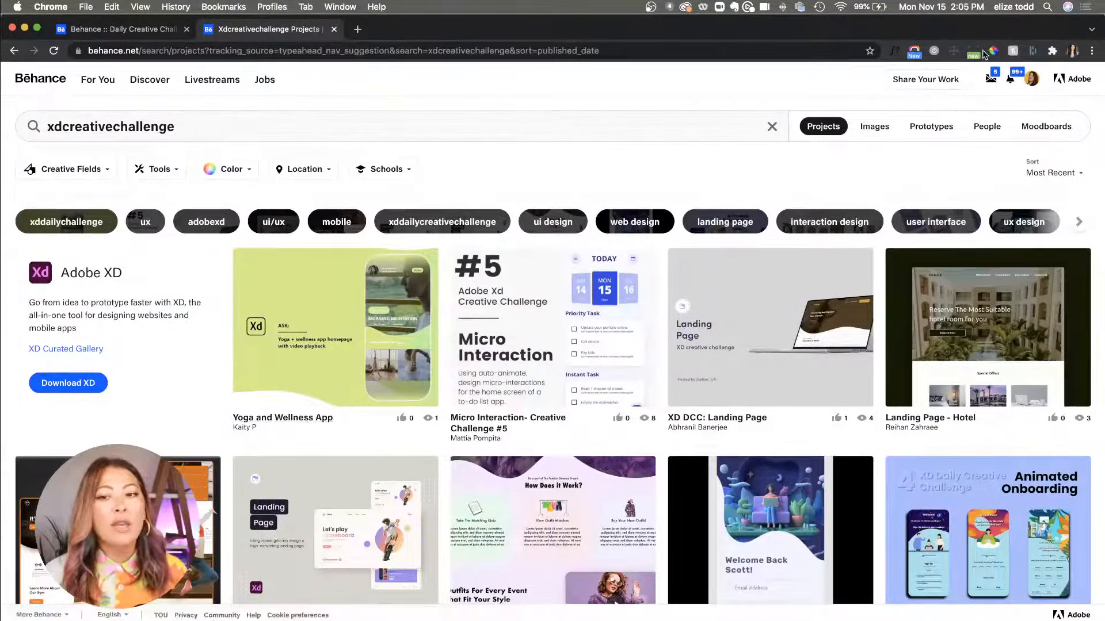
Step: Start a new project on Behance and add the tag xdcreativechallenge in its project settings
{"action": "mouse_move", "coordinate": [906, 87]}
{"action": "left_click", "coordinate": [877, 129]}
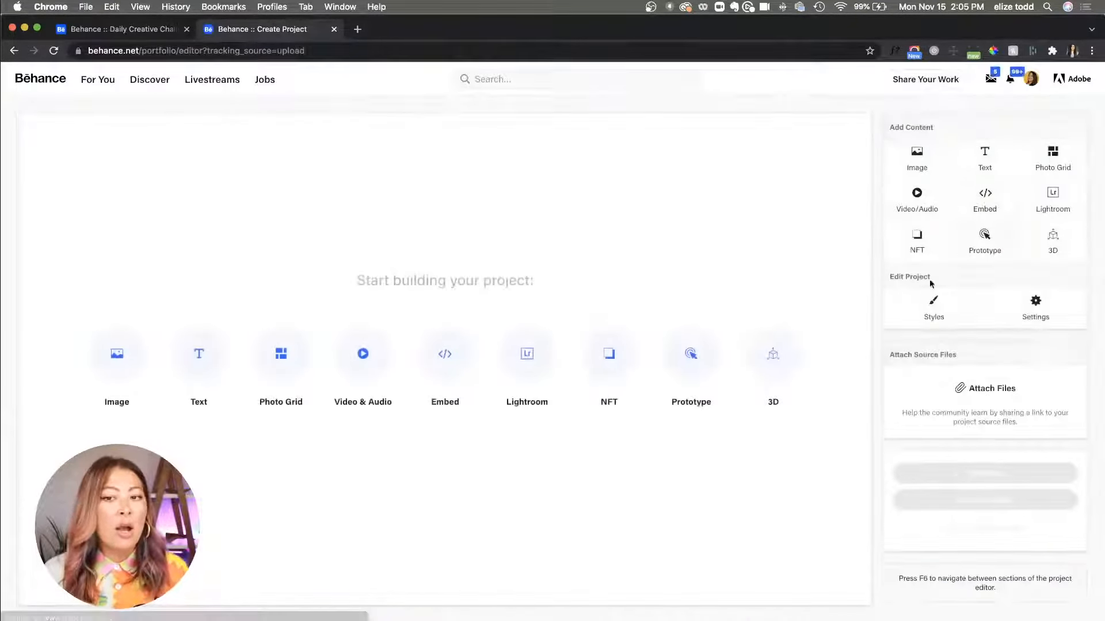
{"action": "left_click", "coordinate": [1035, 311]}
{"action": "left_click", "coordinate": [550, 232]}
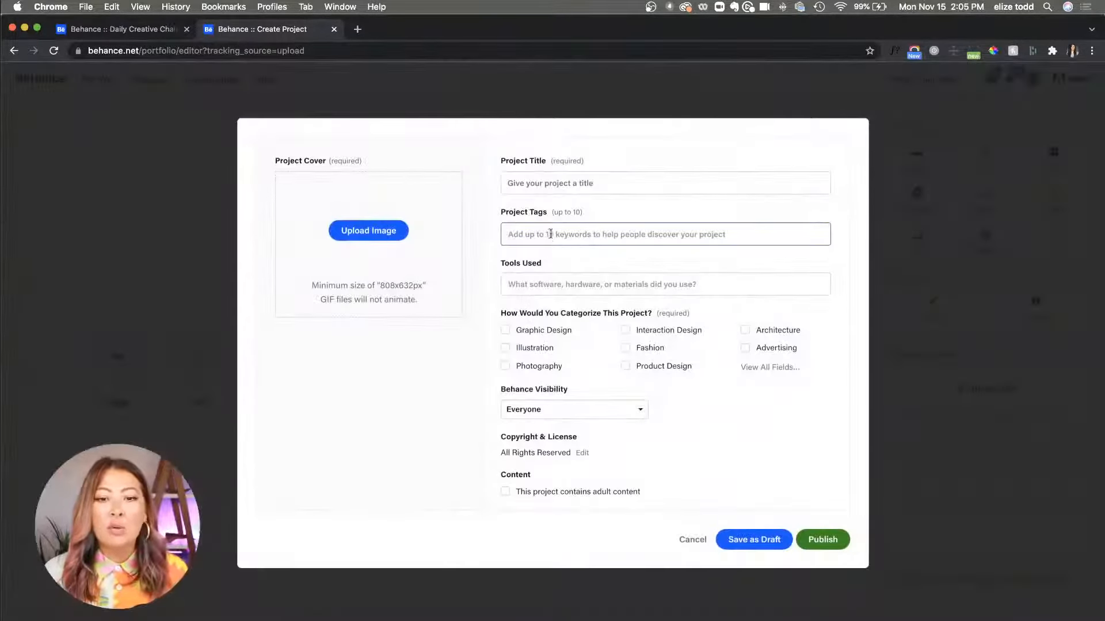
{"action": "type", "text": "xdcre"}
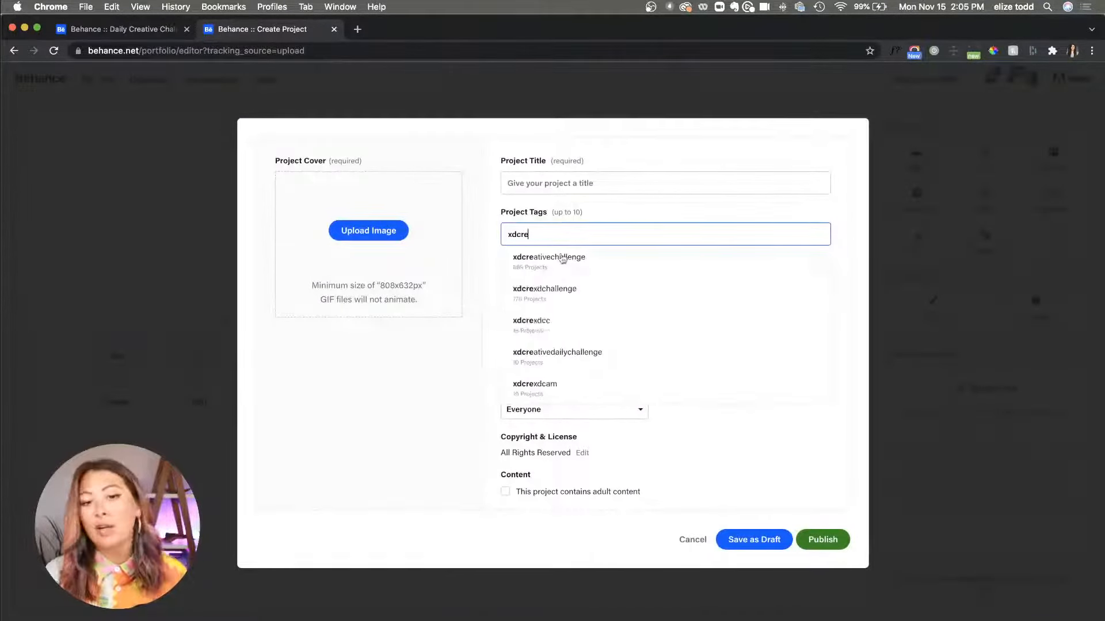
{"action": "left_click", "coordinate": [563, 259]}
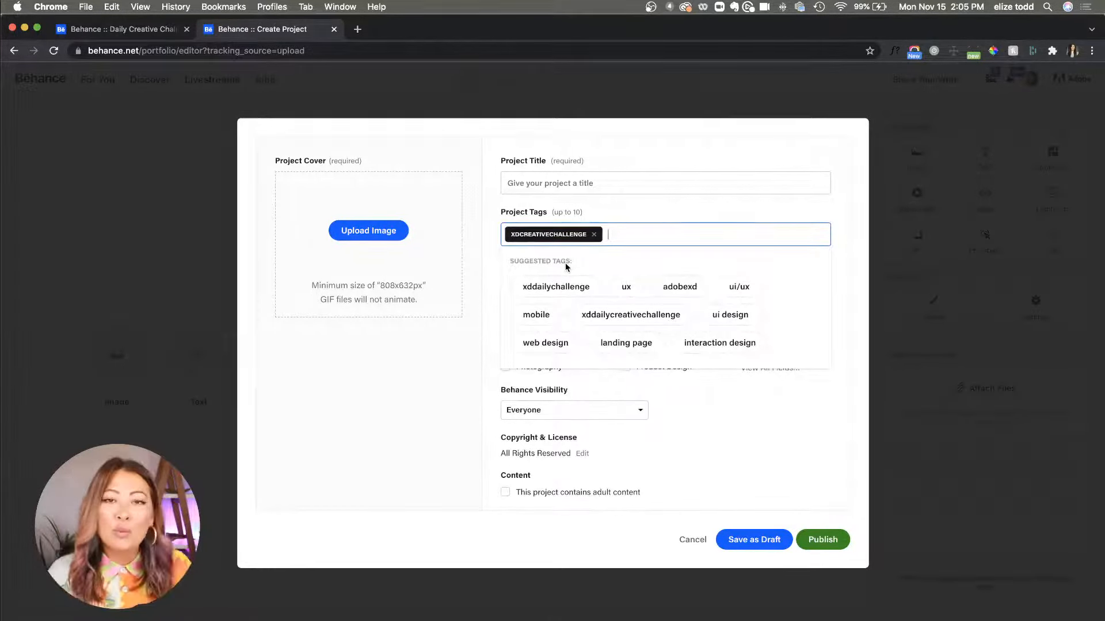
Step: Switch to the DCC_Day6 document in Adobe XD and examine the Day 6 challenge prompt and the Inspiration section
{"action": "left_click", "coordinate": [26, 28]}
{"action": "left_click", "coordinate": [637, 55]}
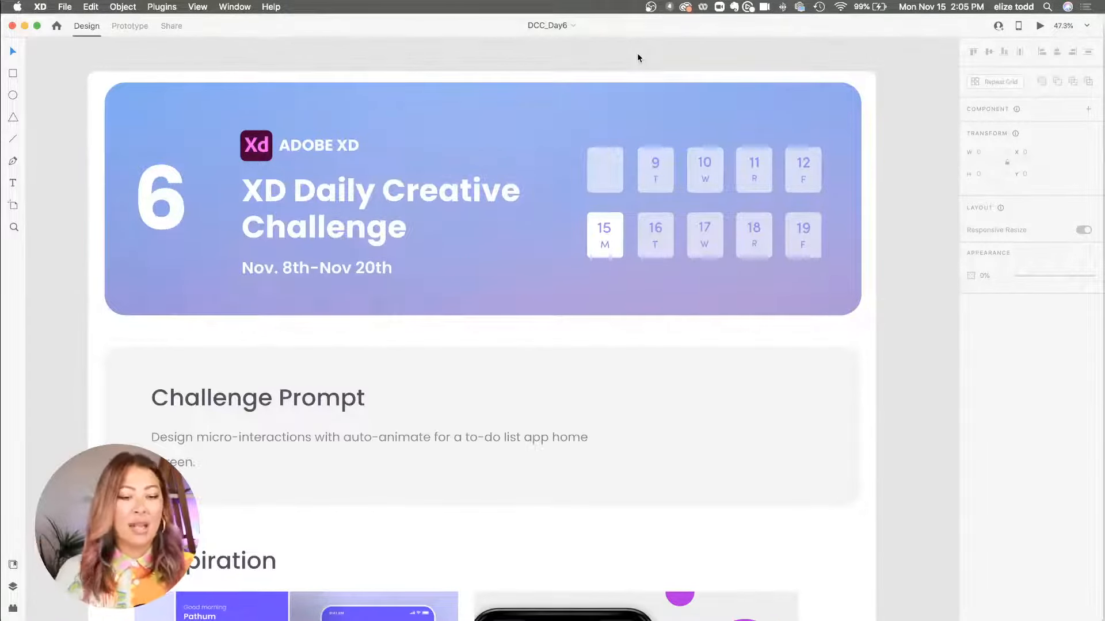
{"action": "scroll", "coordinate": [322, 350], "scroll_direction": "down", "scroll_amount": 3}
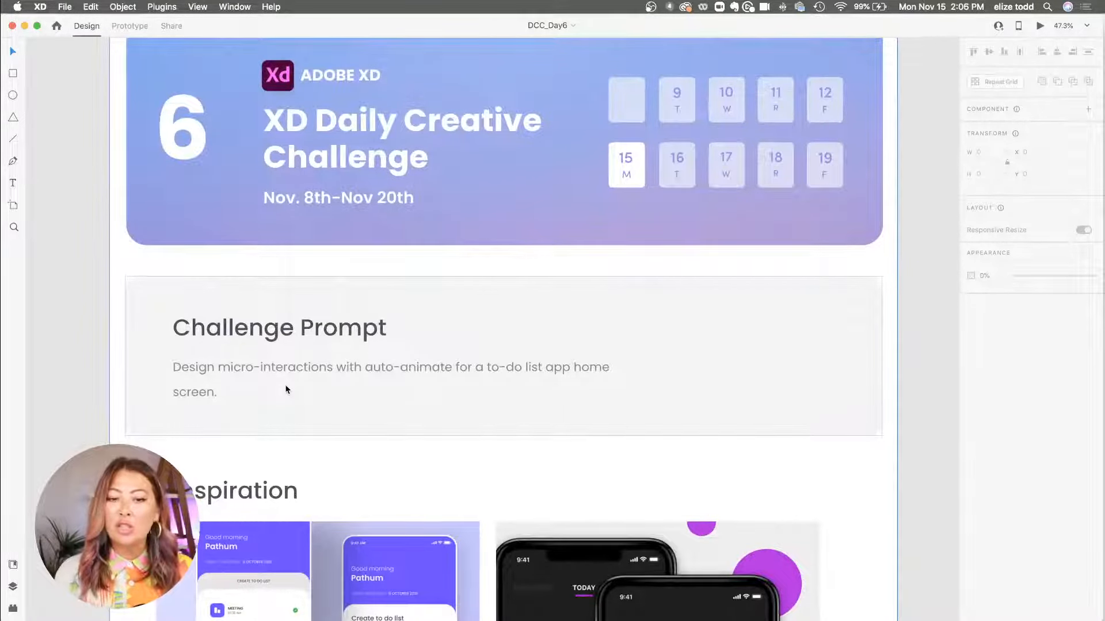
{"action": "scroll", "coordinate": [286, 389], "scroll_direction": "down", "scroll_amount": 3}
{"action": "scroll", "coordinate": [291, 448], "scroll_direction": "down", "scroll_amount": 3}
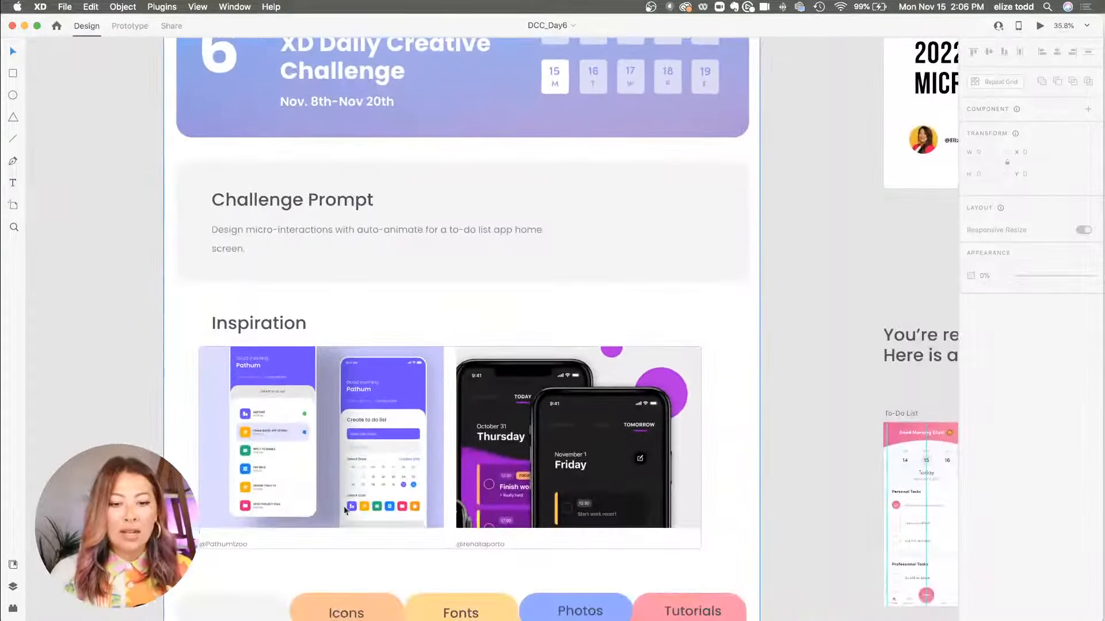
{"action": "scroll", "coordinate": [298, 506], "scroll_direction": "down", "scroll_amount": 2}
{"action": "scroll", "coordinate": [298, 505], "scroll_direction": "down", "scroll_amount": 5}
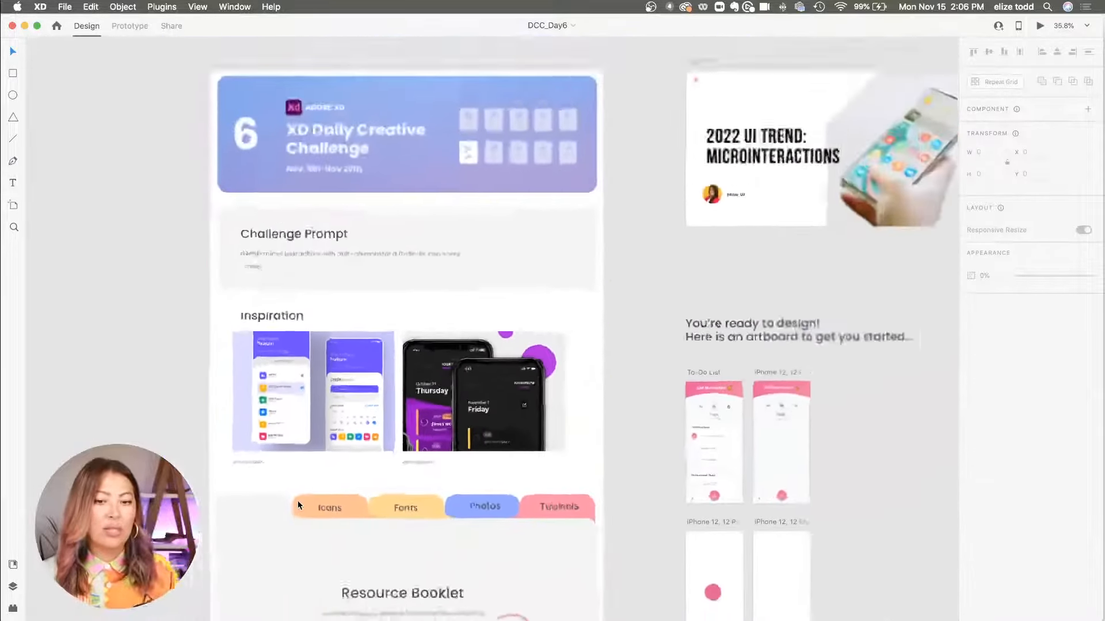
Step: Preview the prototype from the Cover artboard of the microinteractions presentation and resize the preview window to fit the screen
{"action": "scroll", "coordinate": [298, 505], "scroll_direction": "right", "scroll_amount": 3}
{"action": "scroll", "coordinate": [540, 258], "scroll_direction": "up", "scroll_amount": 5}
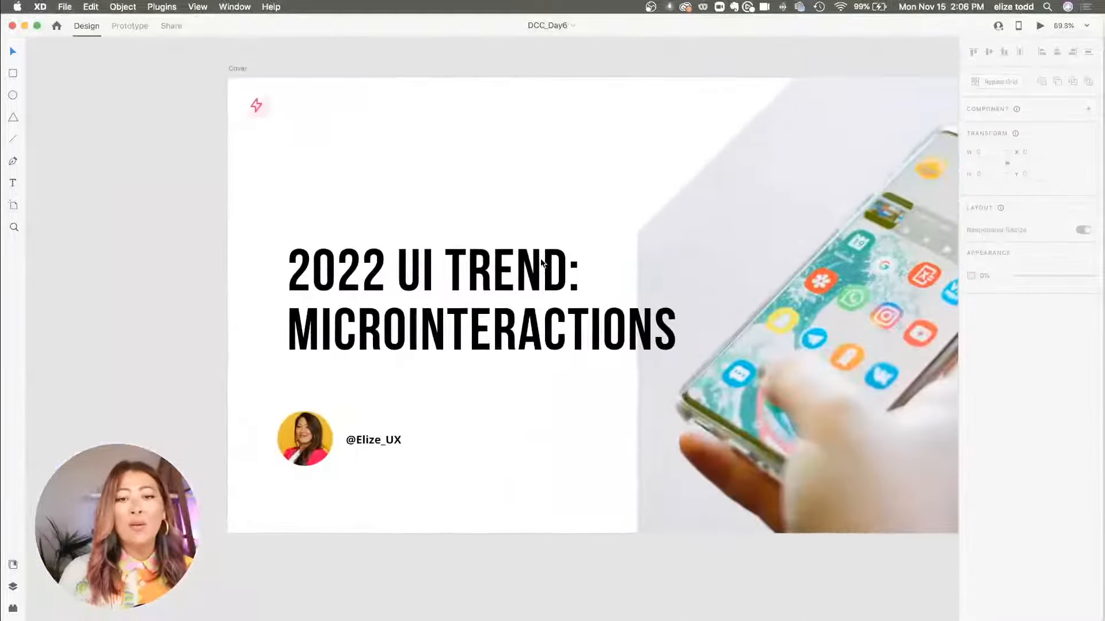
{"action": "scroll", "coordinate": [540, 259], "scroll_direction": "right", "scroll_amount": 5}
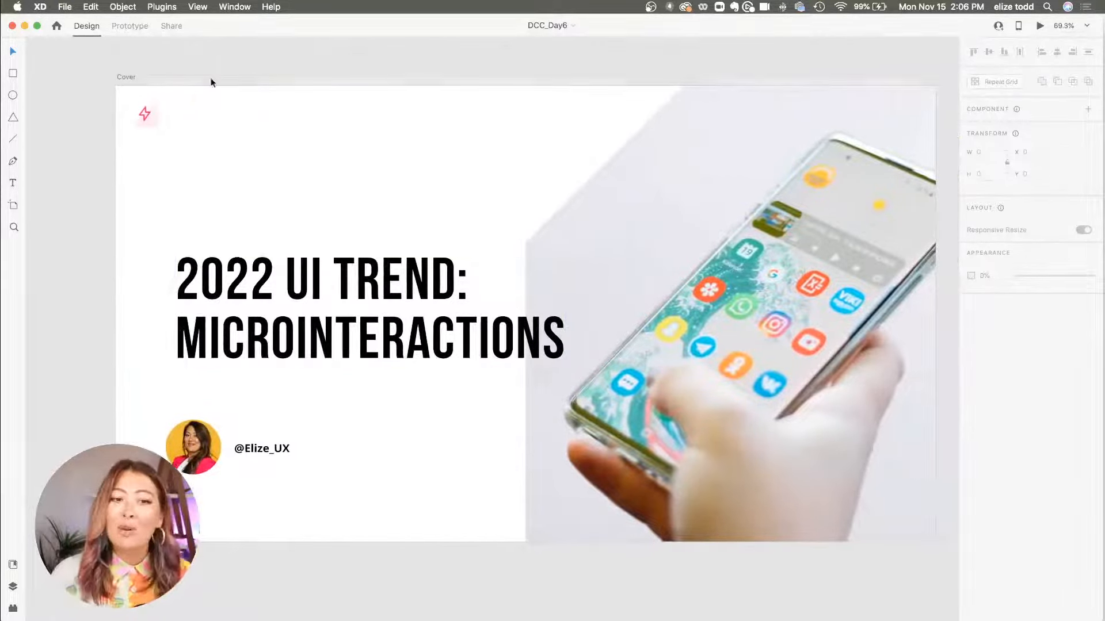
{"action": "left_click", "coordinate": [128, 76]}
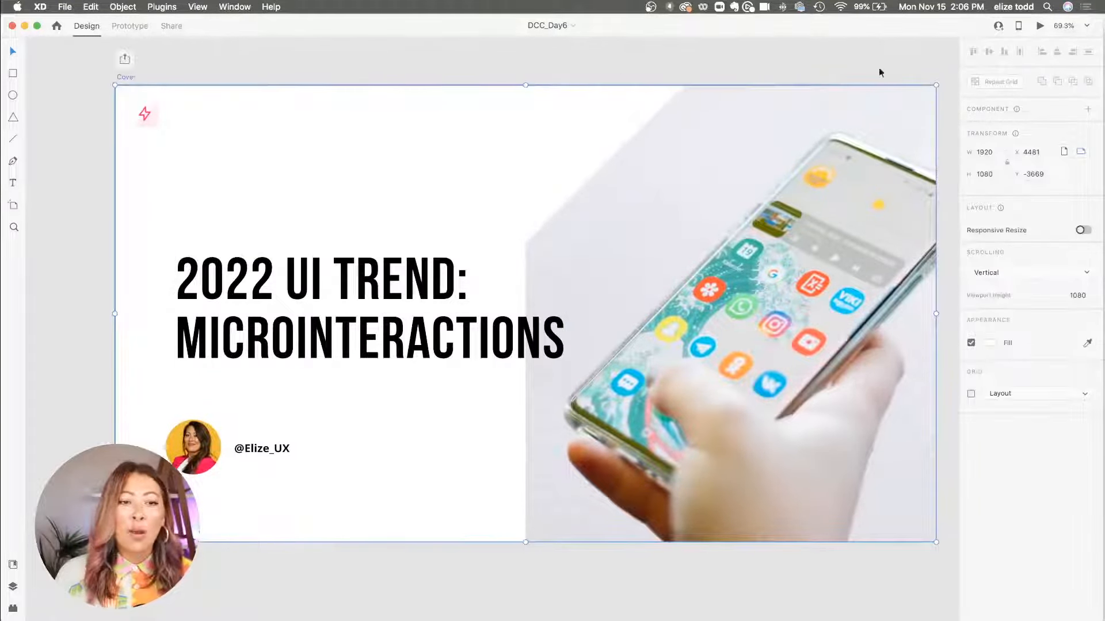
{"action": "left_click", "coordinate": [1040, 26]}
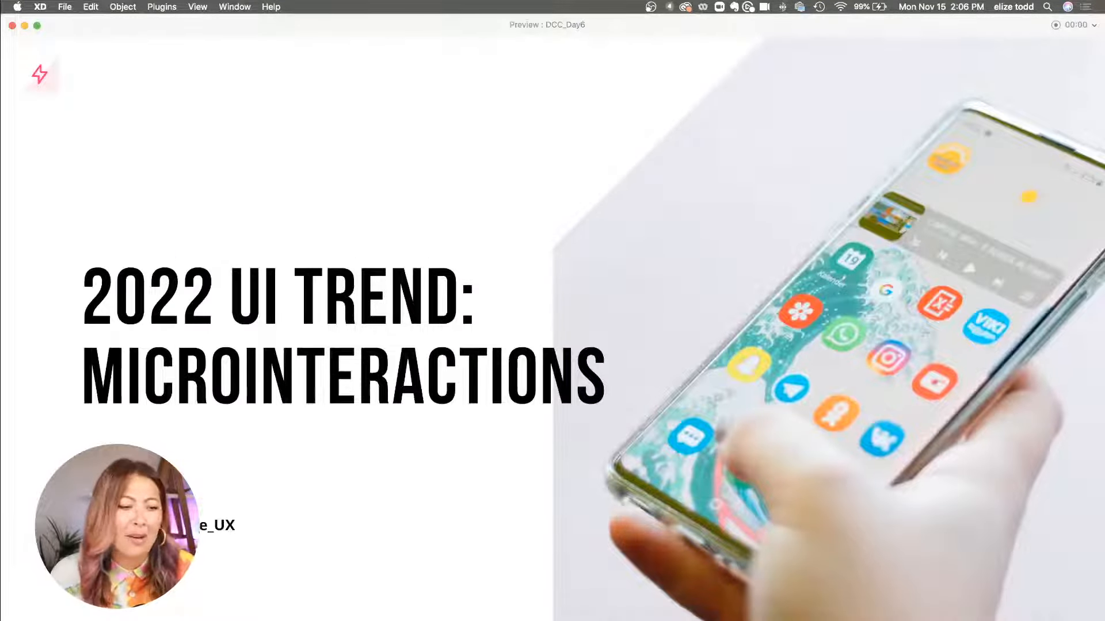
{"action": "mouse_move", "coordinate": [636, 620]}
{"action": "left_mouse_down"}
{"action": "mouse_move", "coordinate": [636, 606]}
{"action": "mouse_move", "coordinate": [634, 617]}
{"action": "left_mouse_up"}
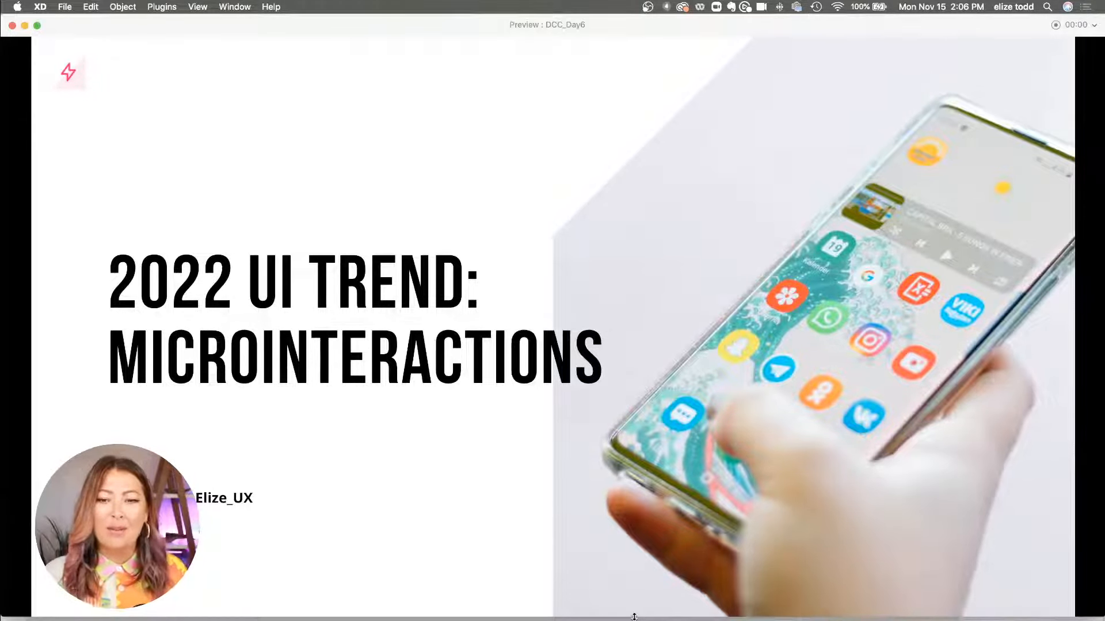
Step: Advance the preview through the microinteraction definition, trigger diagram and example slides to the to-do list app screen
{"action": "left_click", "coordinate": [362, 532]}
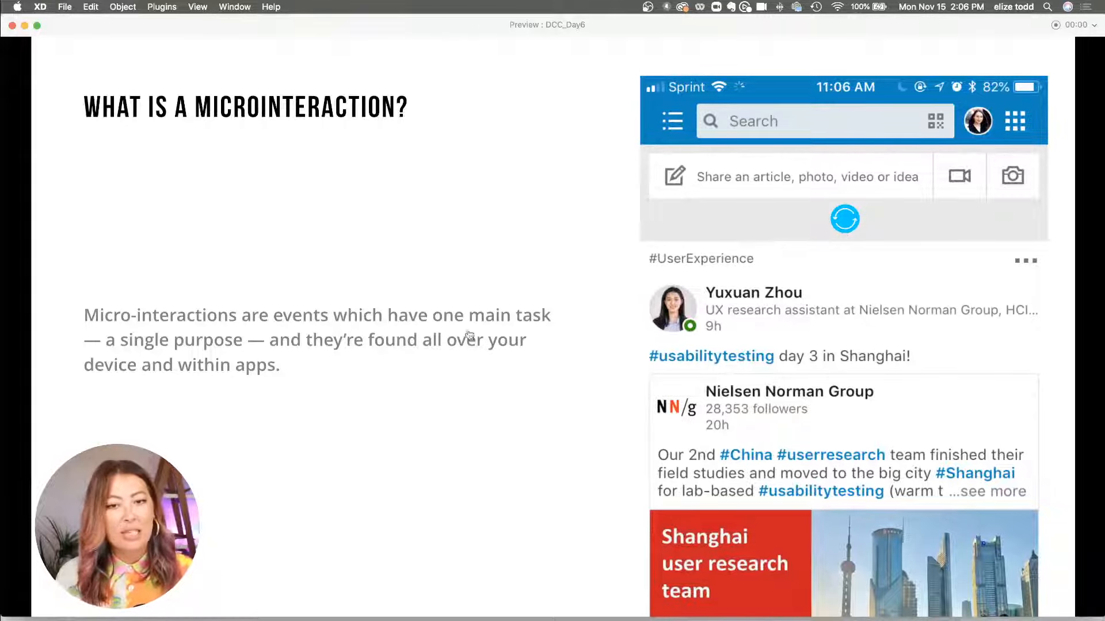
{"action": "left_click", "coordinate": [641, 298]}
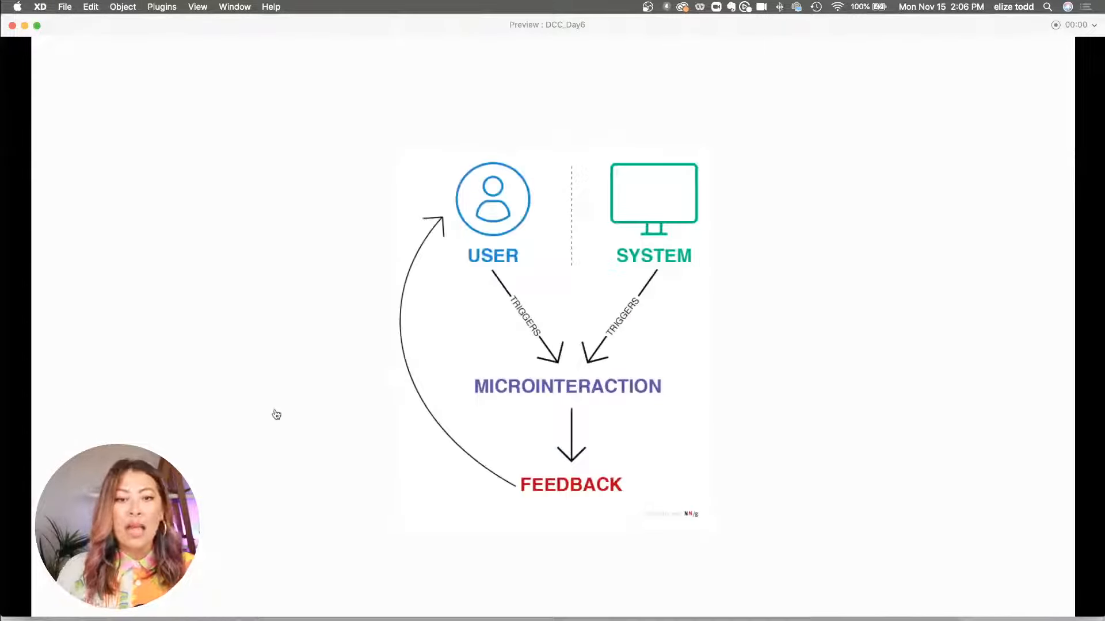
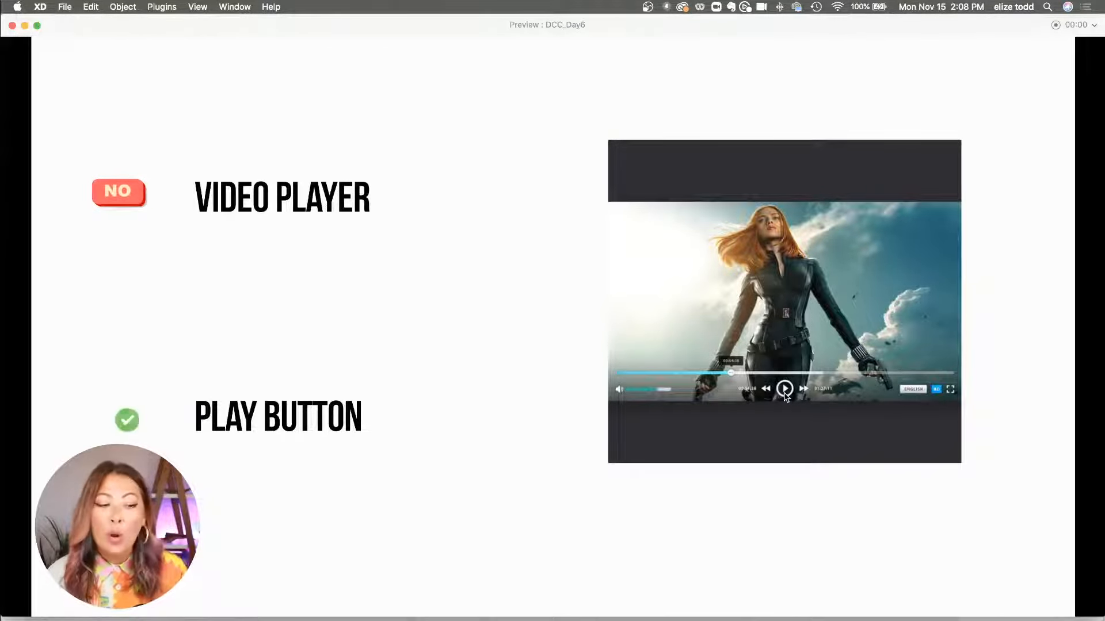
{"action": "left_click", "coordinate": [846, 530]}
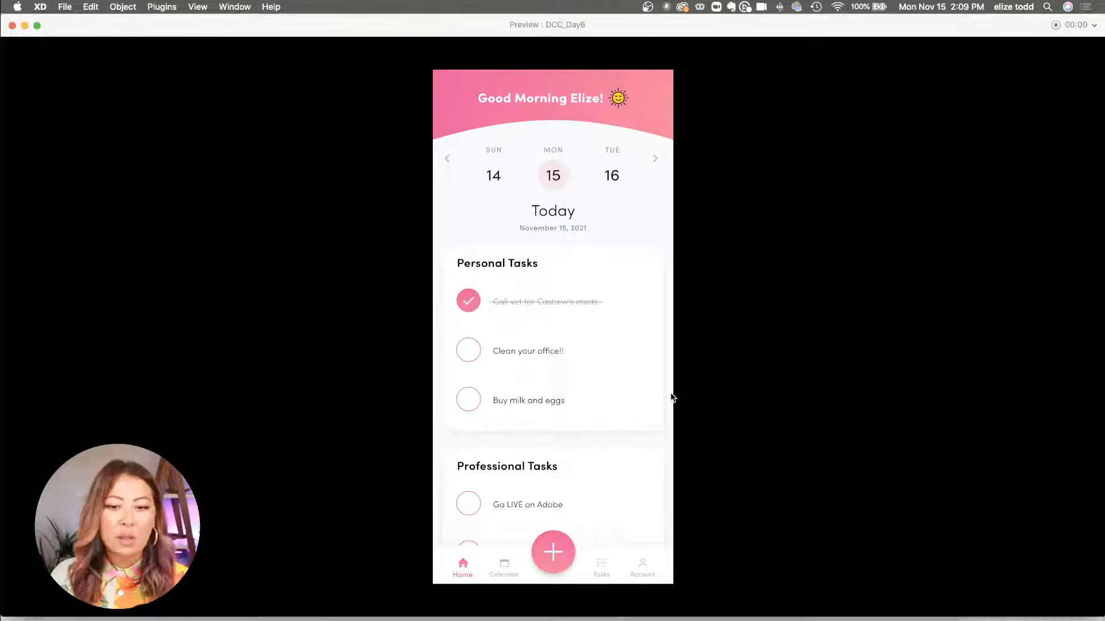
Step: Test the checkbox microinteractions by checking and unchecking the three Personal Tasks in the to-do list prototype
{"action": "left_click", "coordinate": [476, 301]}
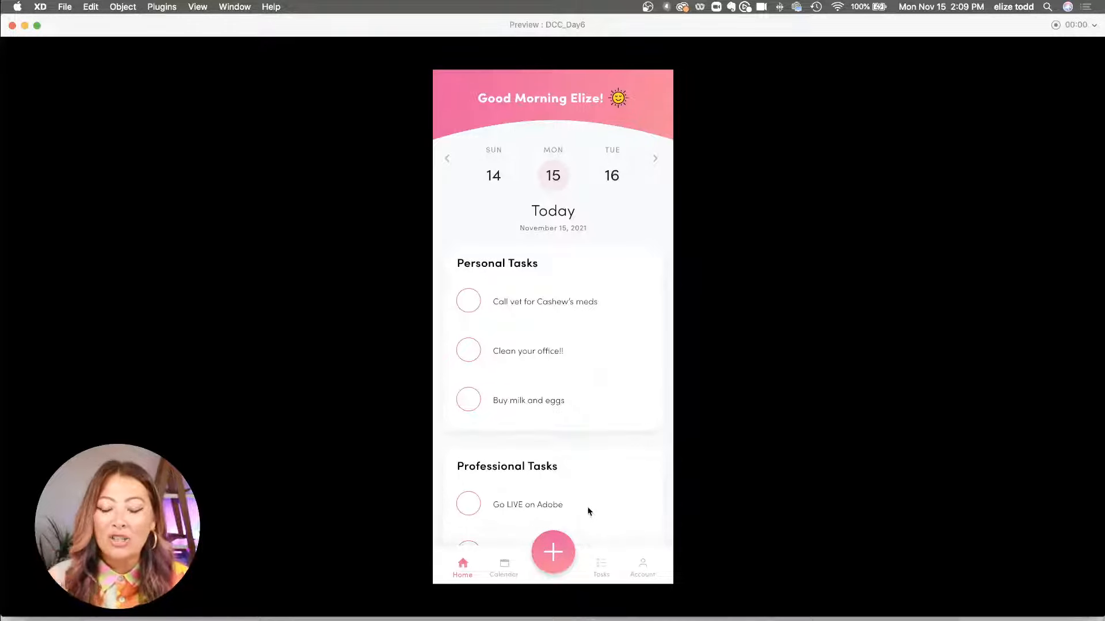
{"action": "left_click", "coordinate": [468, 303]}
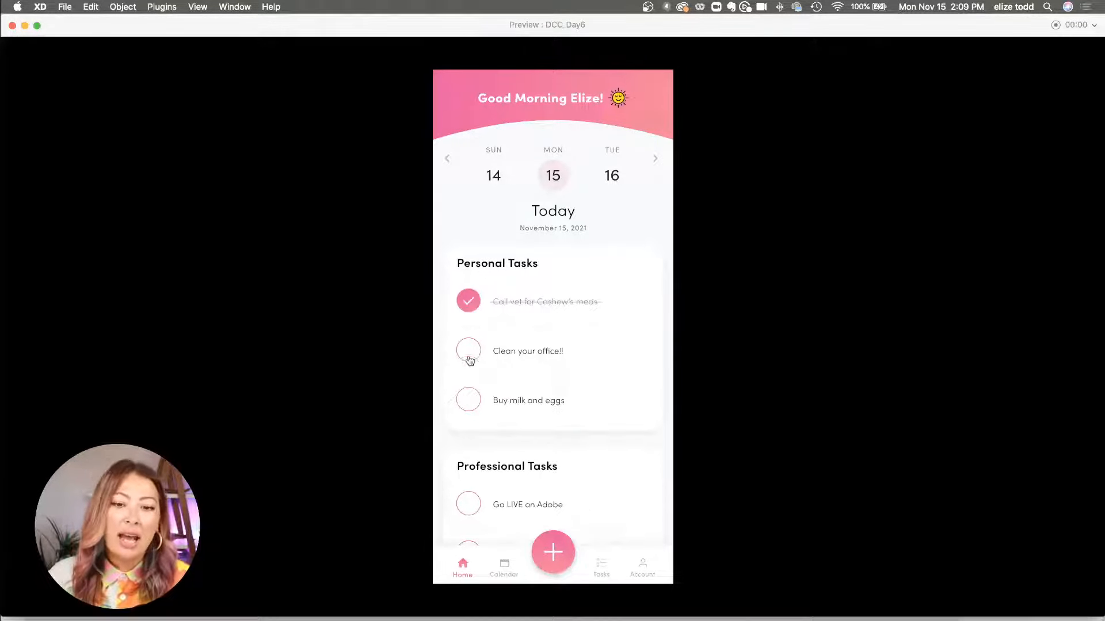
{"action": "left_click", "coordinate": [468, 355]}
{"action": "left_click", "coordinate": [466, 408]}
{"action": "left_click", "coordinate": [466, 408]}
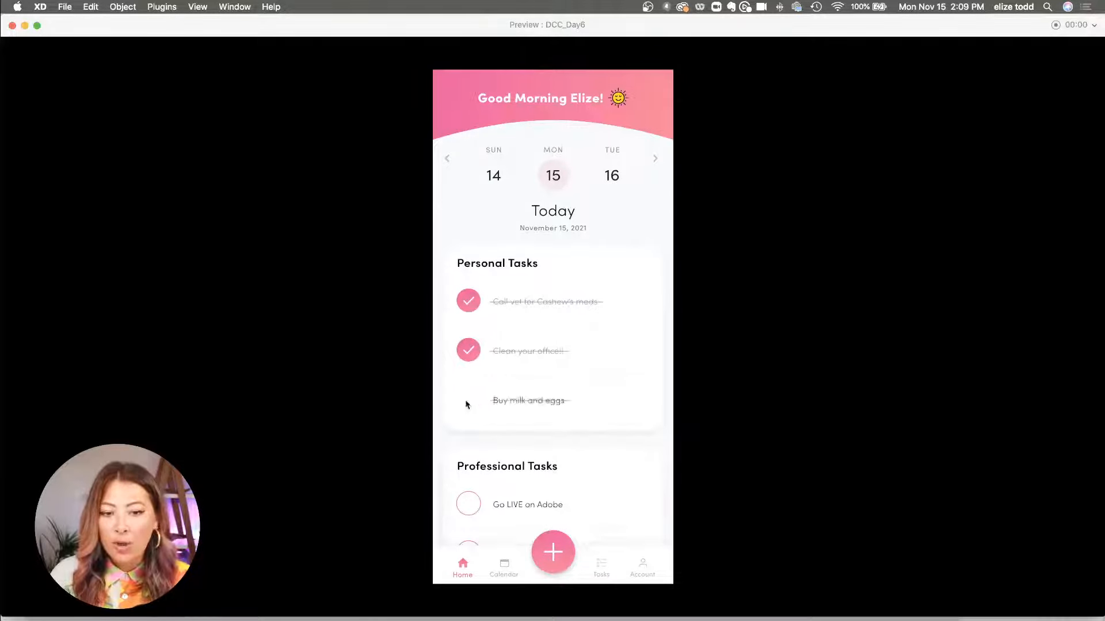
{"action": "left_click", "coordinate": [467, 353]}
{"action": "left_click", "coordinate": [471, 304]}
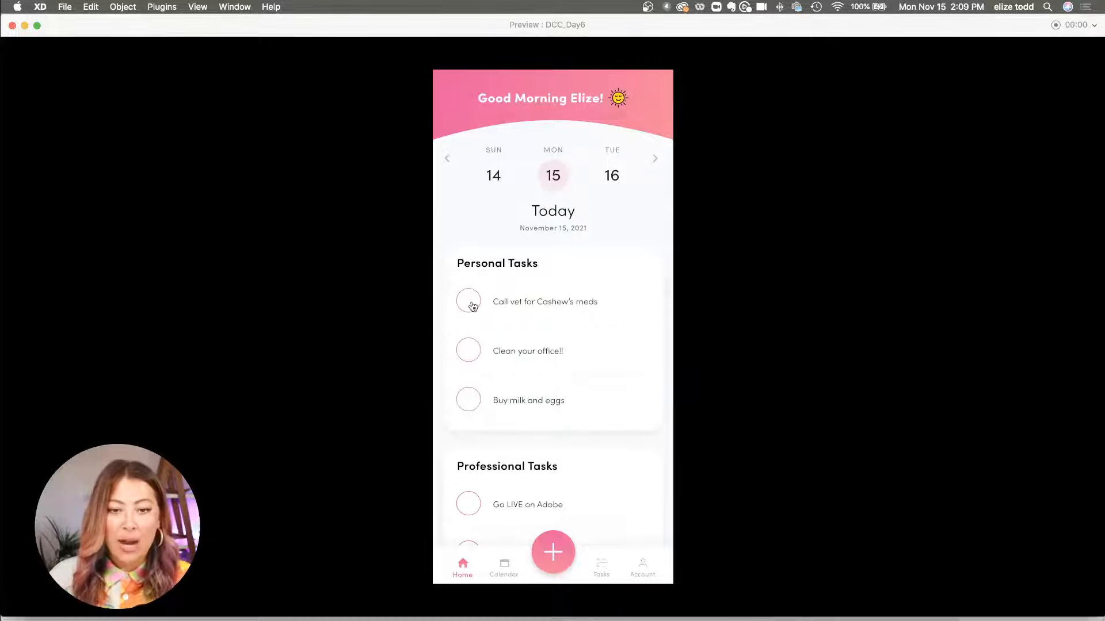
Step: Test the add button's Task and Event menu, advance the date carousel to the following days, and close the preview
{"action": "left_click", "coordinate": [554, 553]}
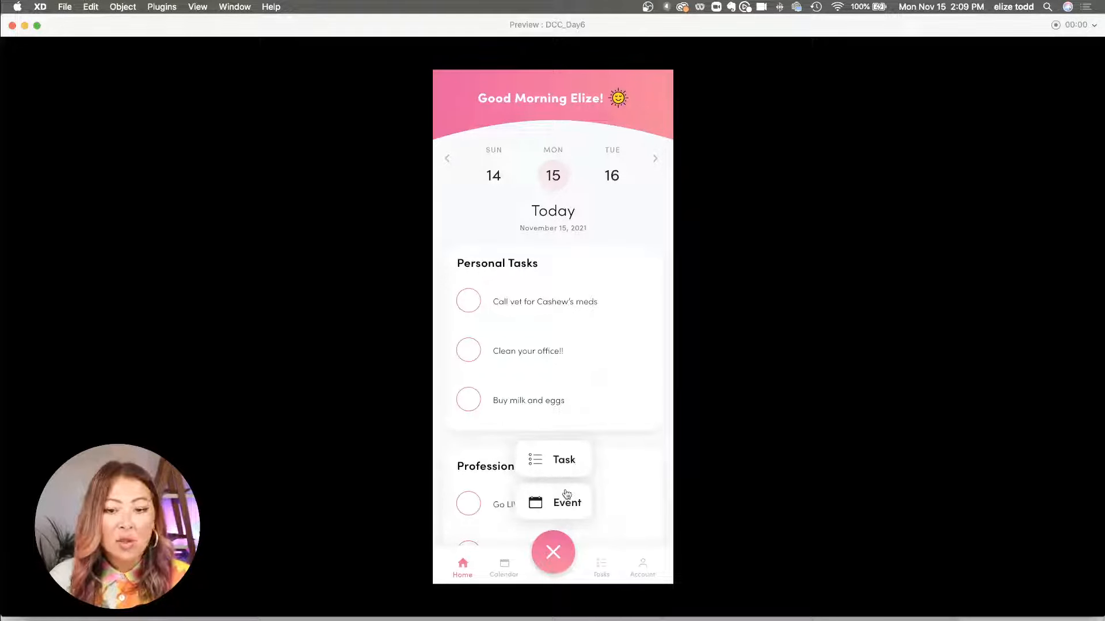
{"action": "left_click", "coordinate": [555, 560]}
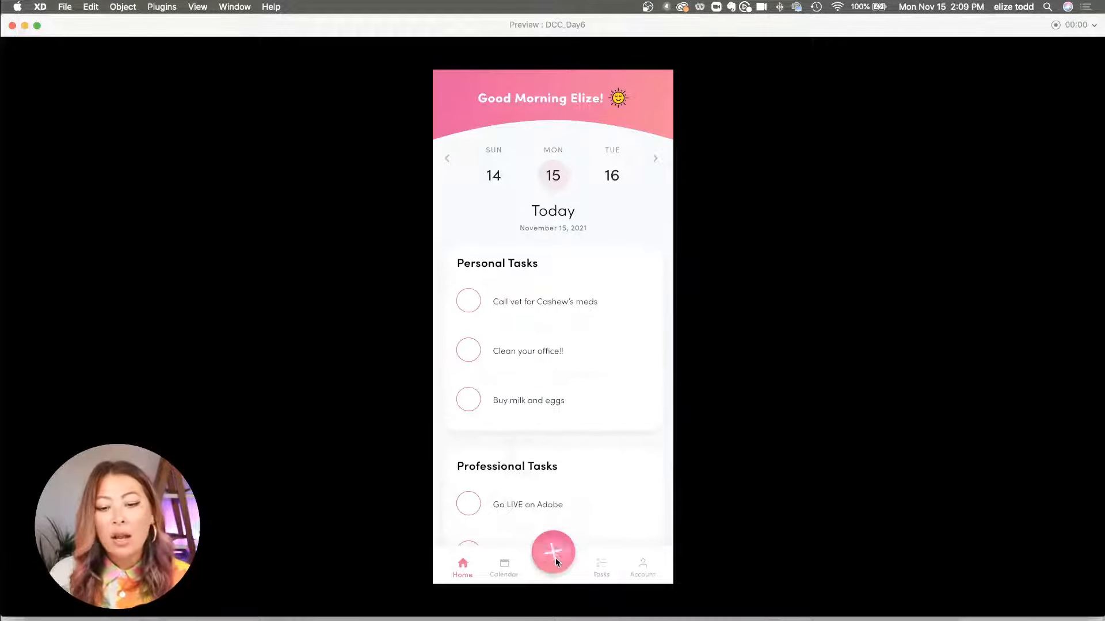
{"action": "left_click", "coordinate": [654, 167]}
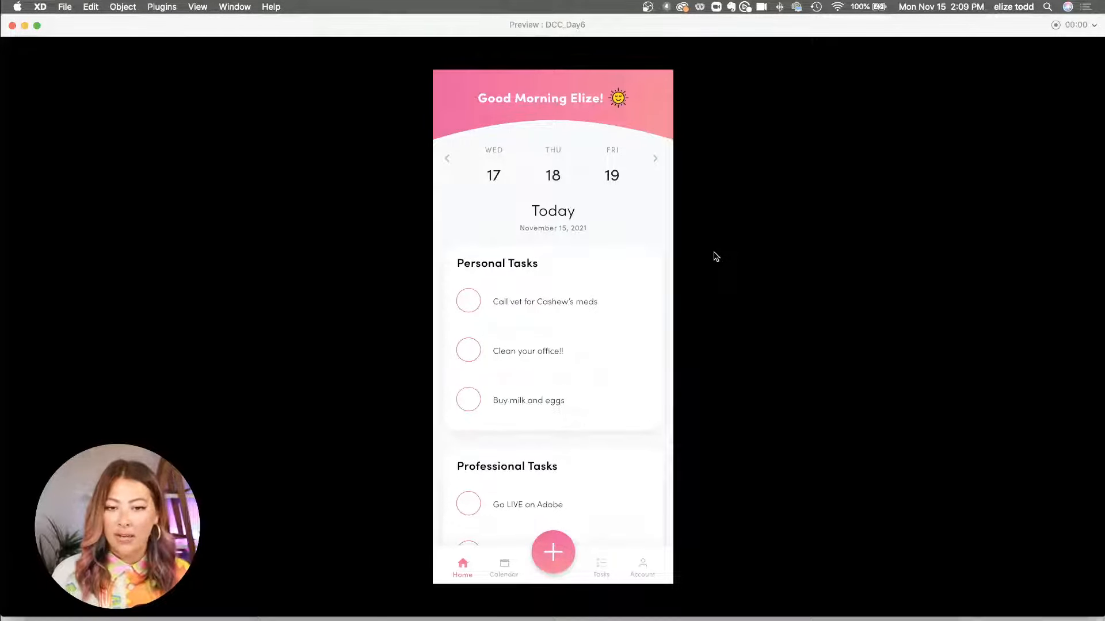
{"action": "left_click", "coordinate": [12, 26]}
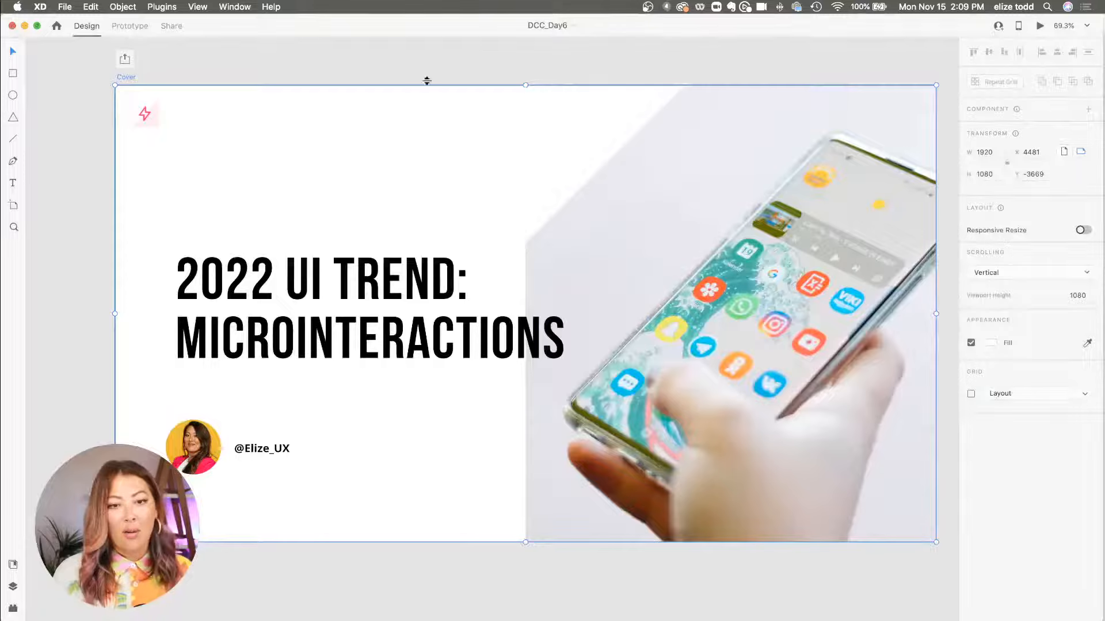
Step: Deselect the Cover artboard and examine the To-Do List and iPhone 12, 12 Pro – 1 starter artboards up close
{"action": "left_click", "coordinate": [428, 71]}
{"action": "scroll", "coordinate": [428, 70], "scroll_direction": "down", "scroll_amount": 10}
{"action": "scroll", "coordinate": [335, 346], "scroll_direction": "up", "scroll_amount": 5}
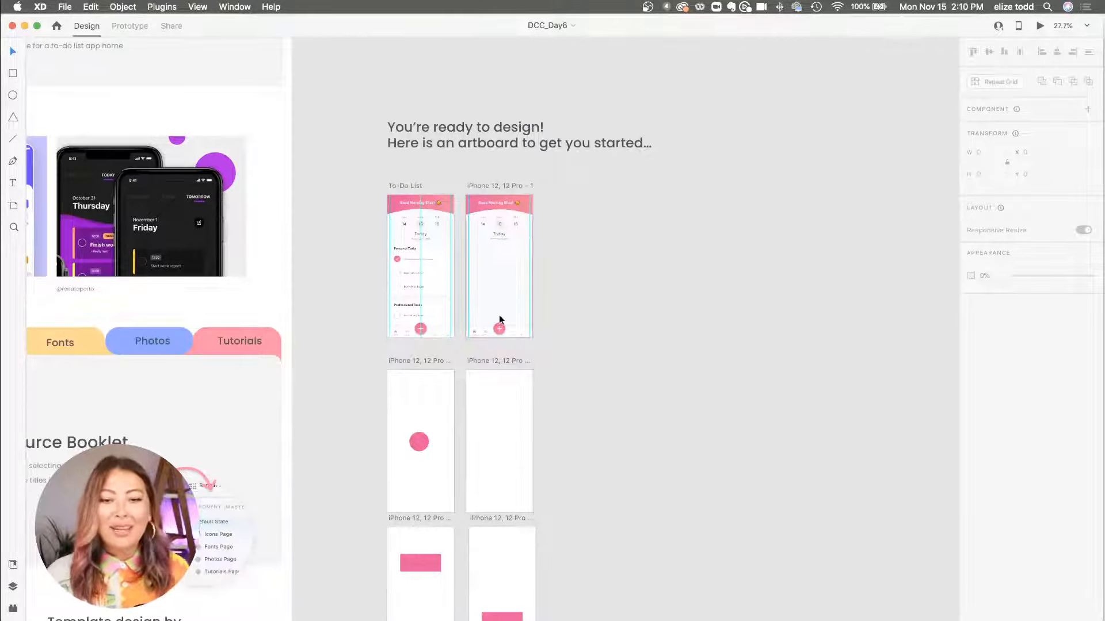
{"action": "scroll", "coordinate": [499, 316], "scroll_direction": "up", "scroll_amount": 10}
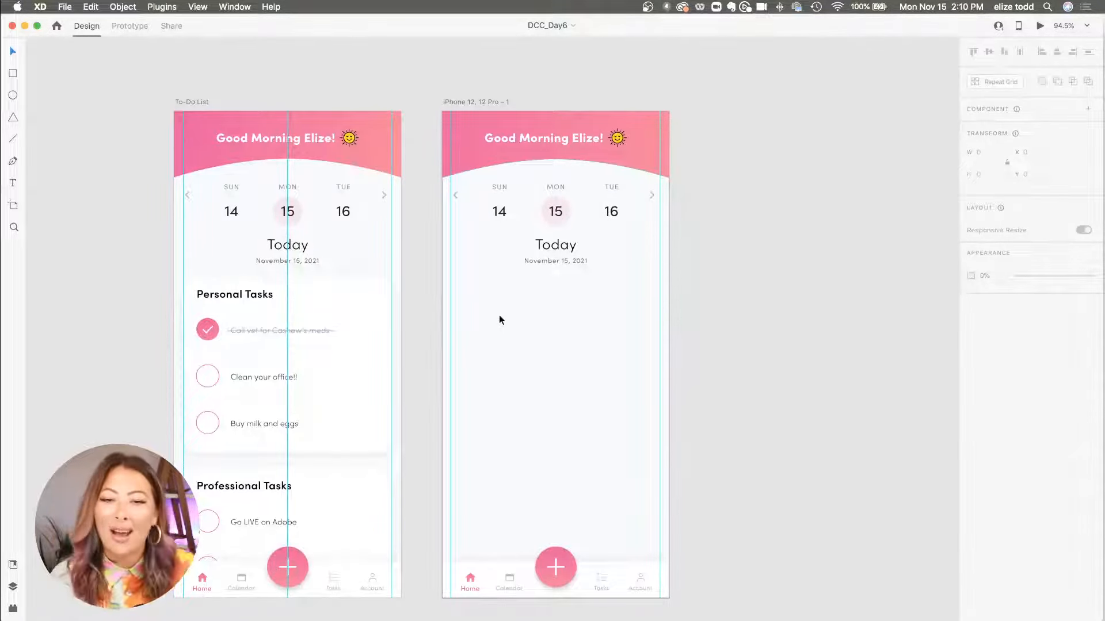
{"action": "scroll", "coordinate": [500, 320], "scroll_direction": "down", "scroll_amount": 3}
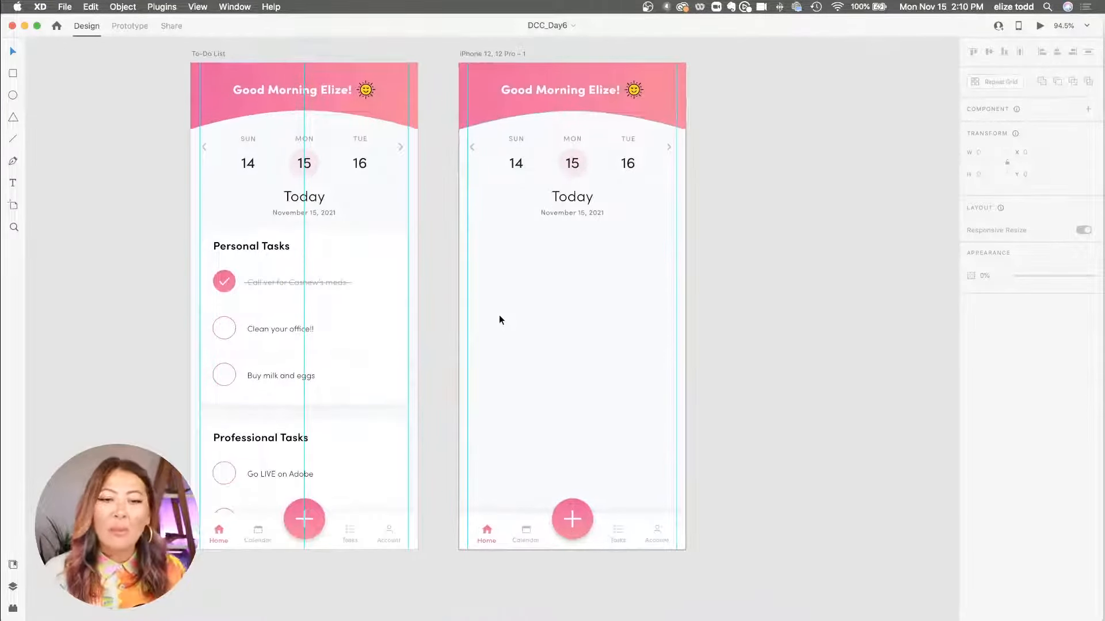
{"action": "scroll", "coordinate": [256, 226], "scroll_direction": "up", "scroll_amount": 5}
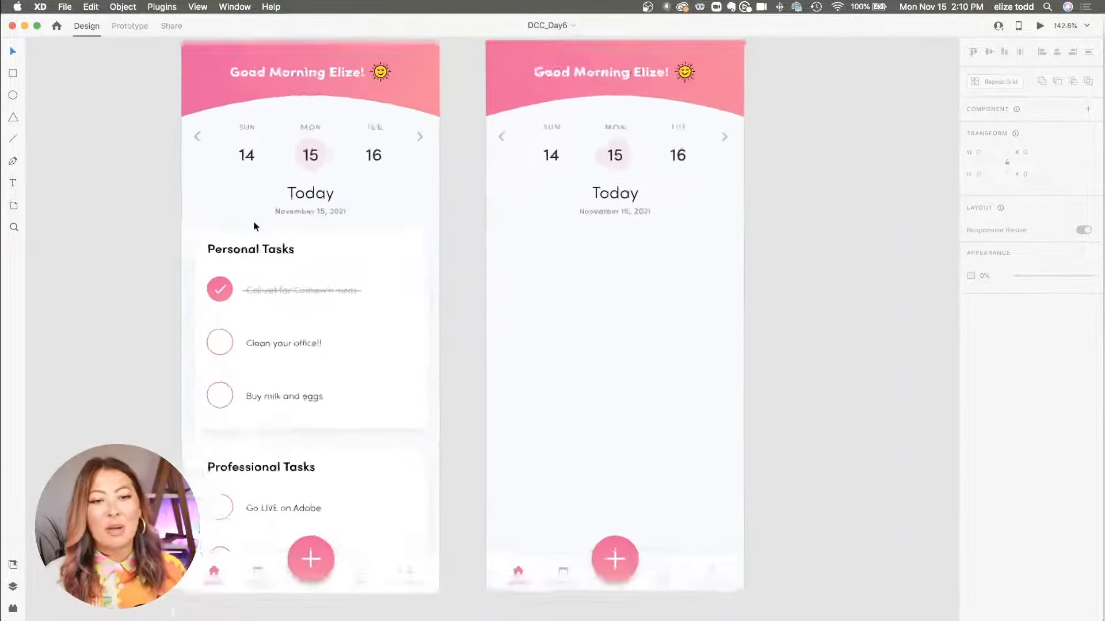
{"action": "scroll", "coordinate": [256, 226], "scroll_direction": "down", "scroll_amount": 5}
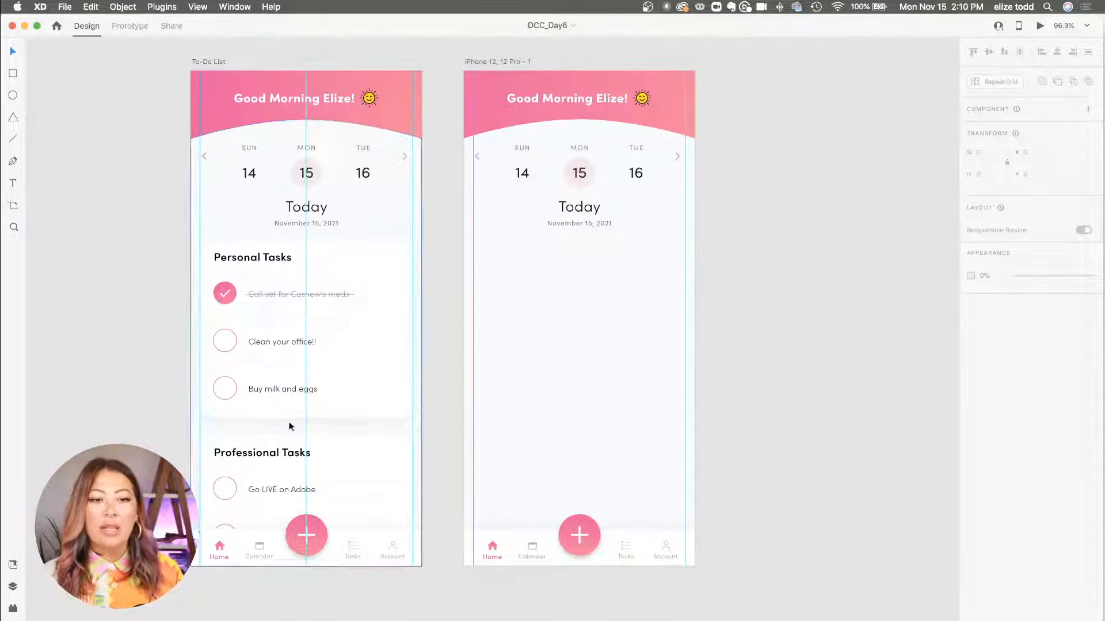
Step: Draw a borderless rectangle of 358 by 294 between the margin guides below the date on the iPhone 12, 12 Pro – 1 artboard
{"action": "scroll", "coordinate": [299, 342], "scroll_direction": "up", "scroll_amount": 4}
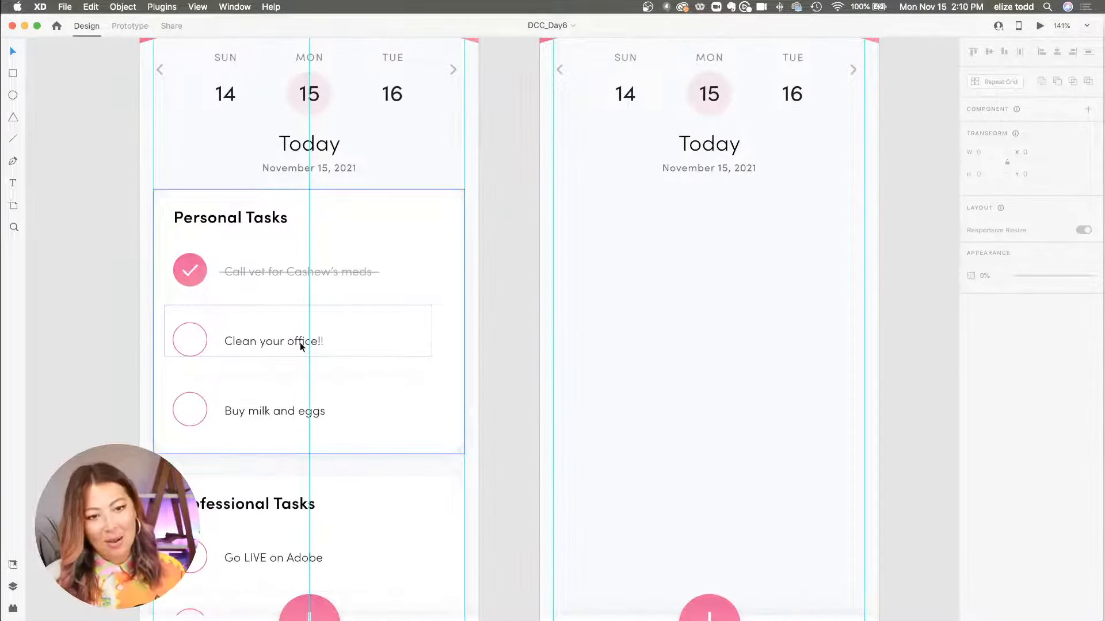
{"action": "scroll", "coordinate": [265, 274], "scroll_direction": "down", "scroll_amount": 4}
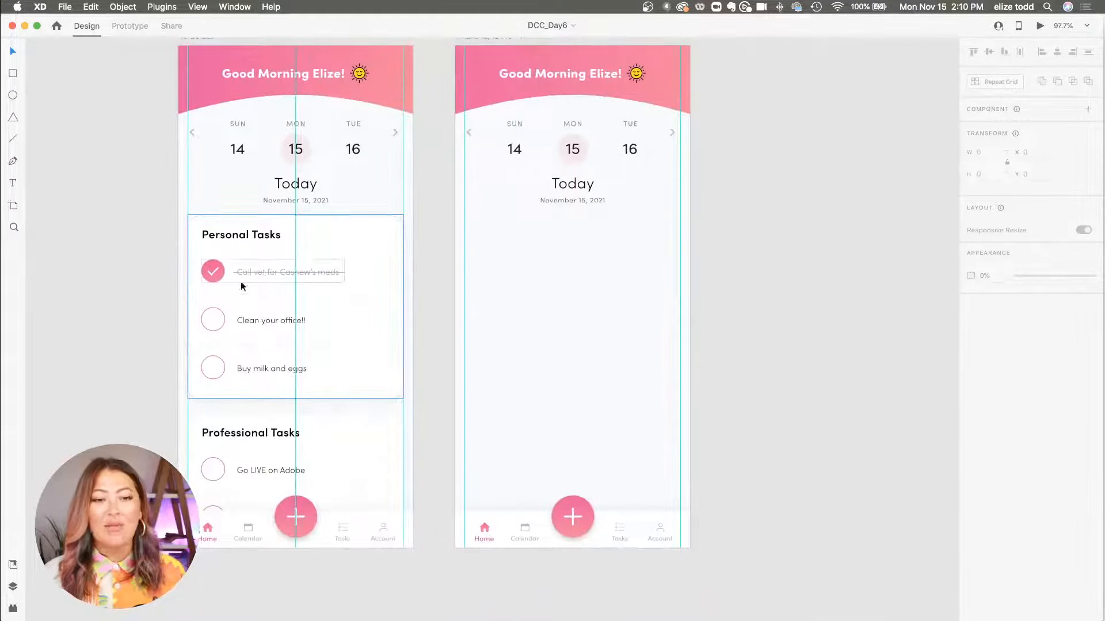
{"action": "left_click", "coordinate": [551, 323]}
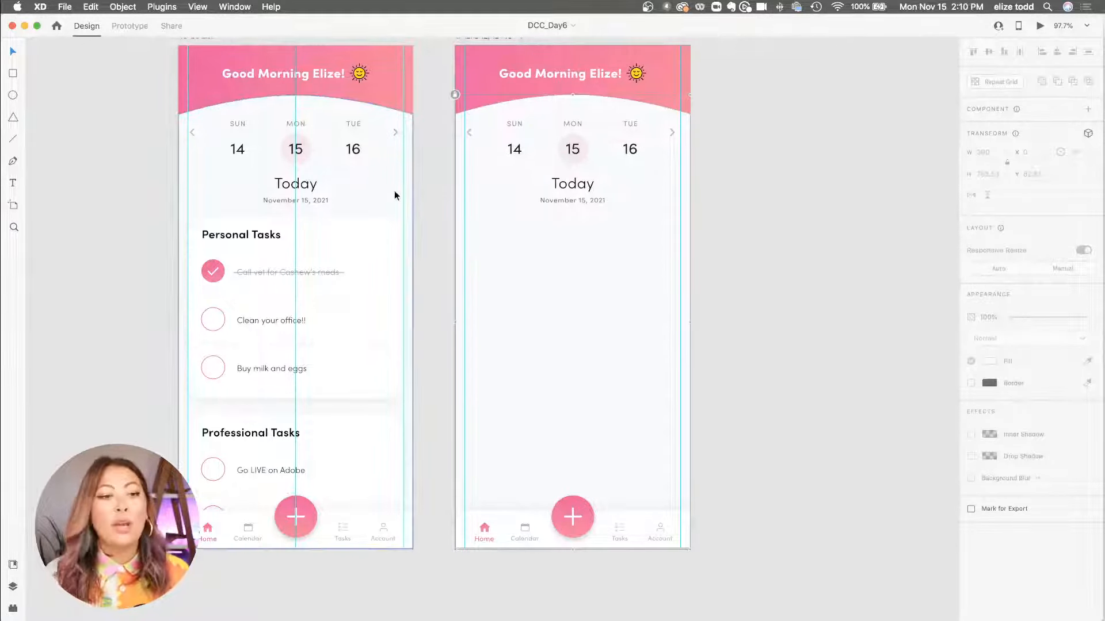
{"action": "key", "text": "r"}
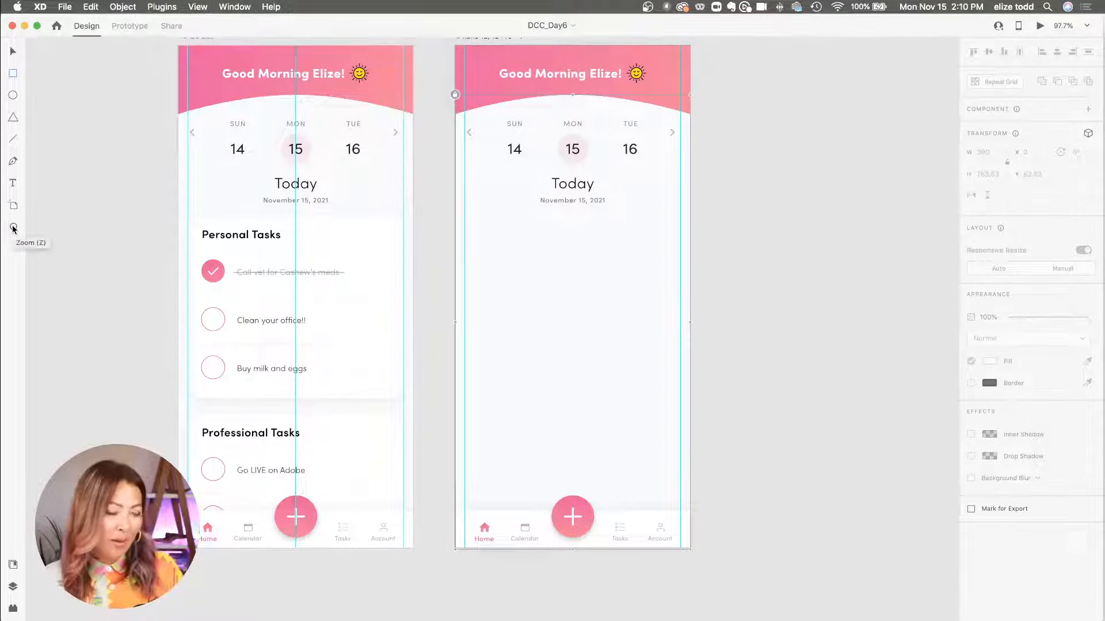
{"action": "left_click", "coordinate": [13, 73]}
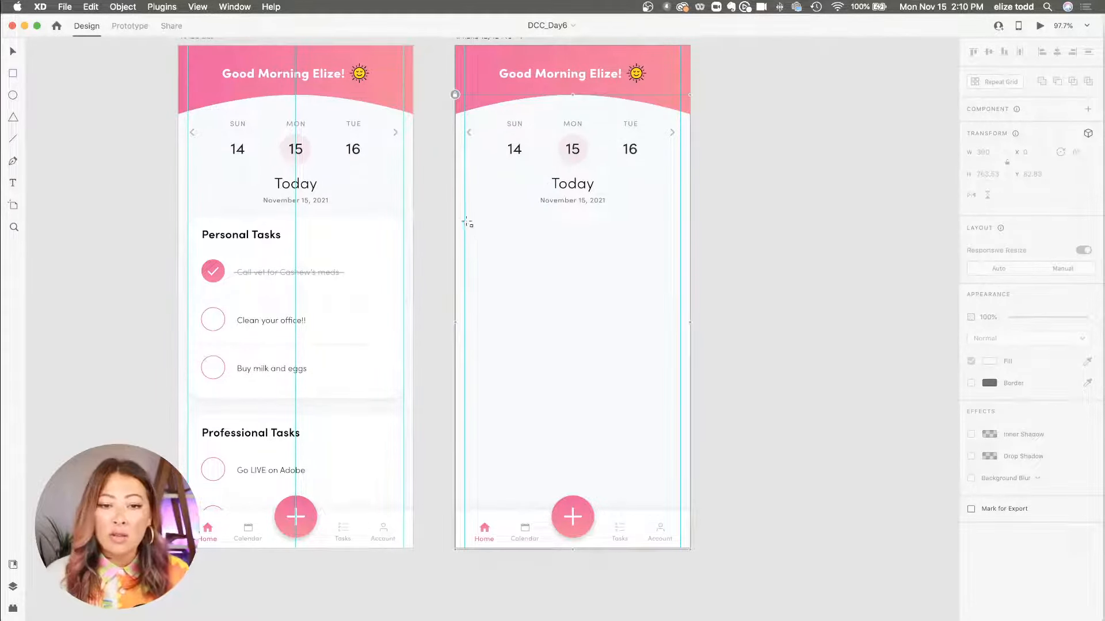
{"action": "mouse_move", "coordinate": [464, 218]}
{"action": "left_mouse_down"}
{"action": "mouse_move", "coordinate": [572, 351]}
{"action": "mouse_move", "coordinate": [679, 393]}
{"action": "left_mouse_up"}
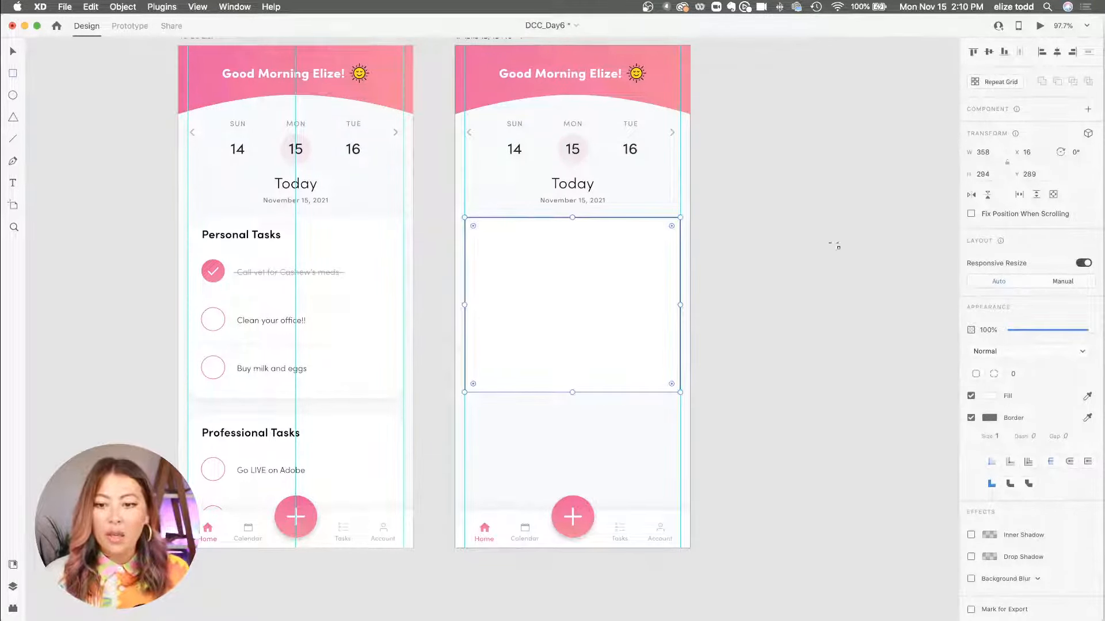
{"action": "left_click", "coordinate": [970, 418]}
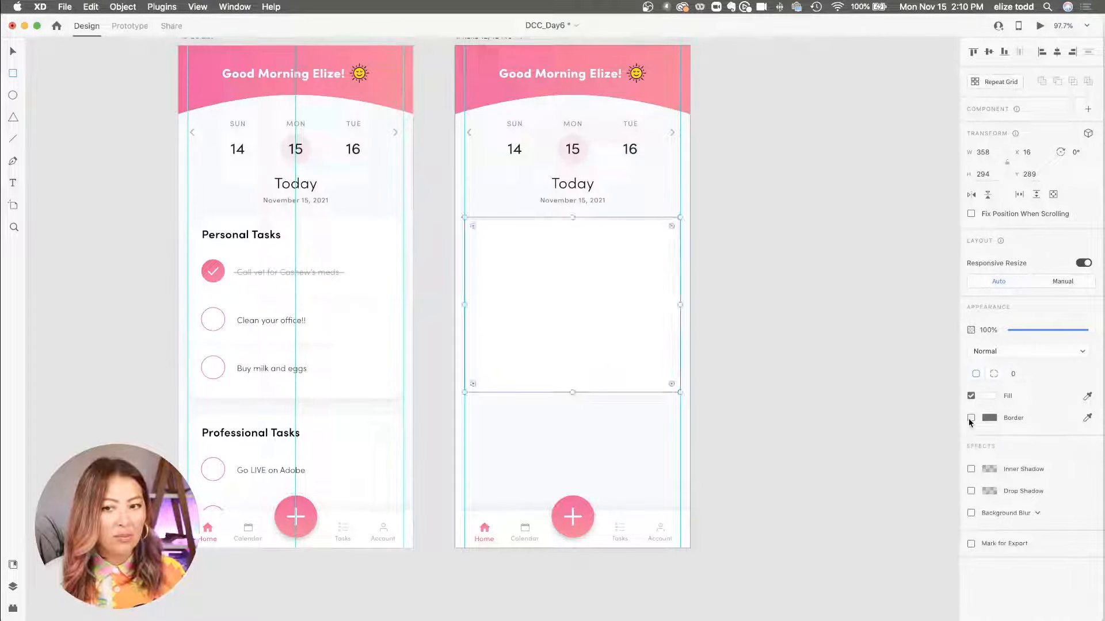
Step: Add a drop shadow to the rectangle with a blur of 12 and a black shadow color at 15% opacity
{"action": "left_click", "coordinate": [971, 491]}
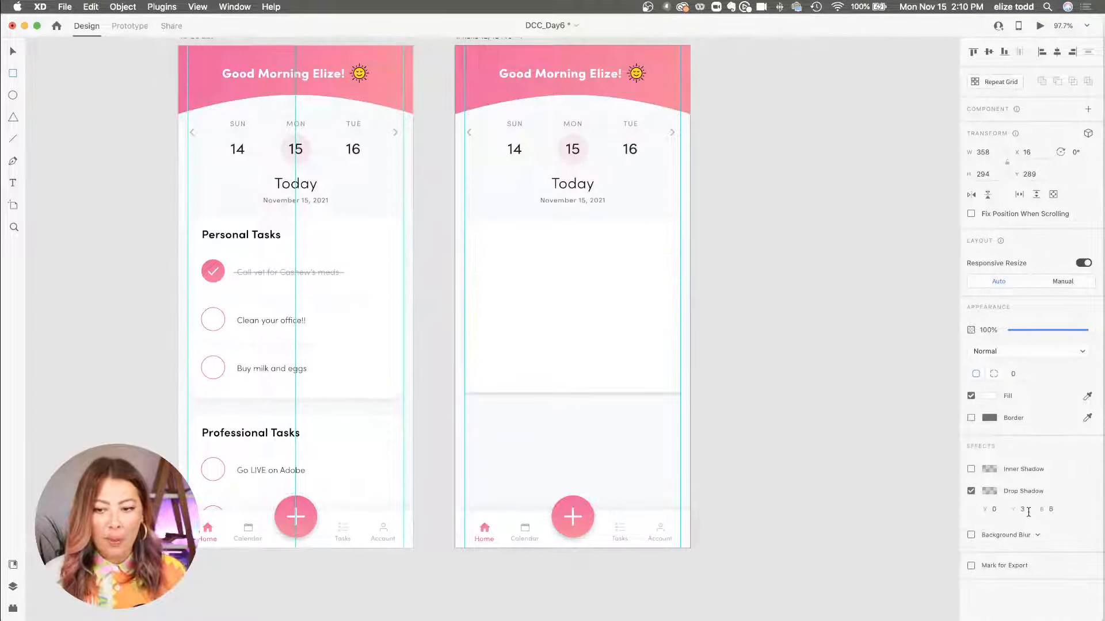
{"action": "left_click", "coordinate": [1060, 510]}
{"action": "type", "text": "12"}
{"action": "key", "text": "Return"}
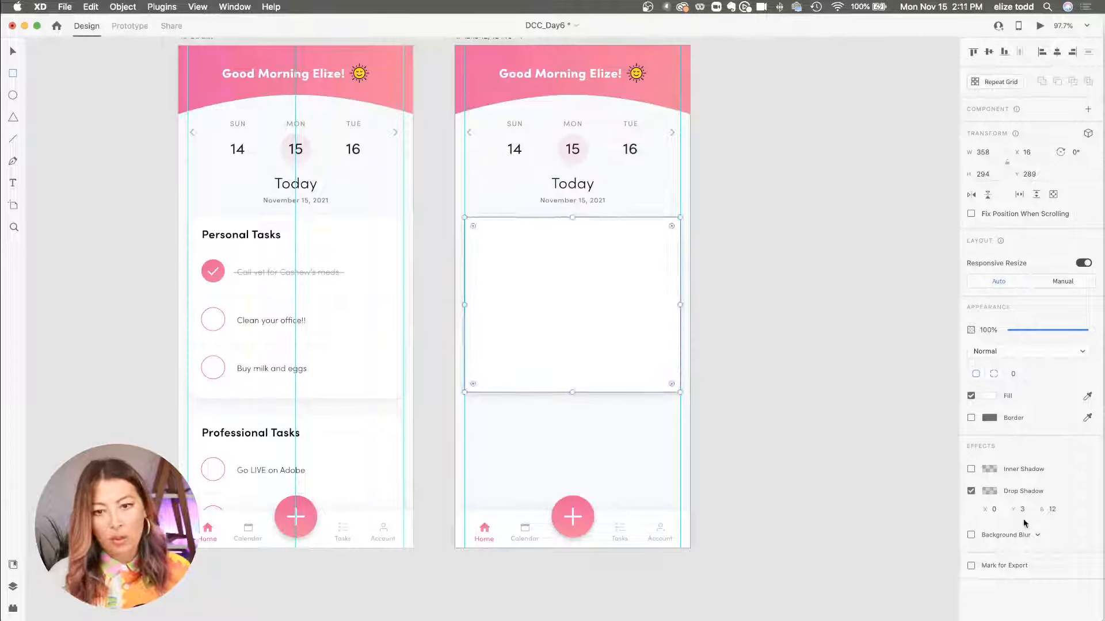
{"action": "left_click", "coordinate": [989, 491]}
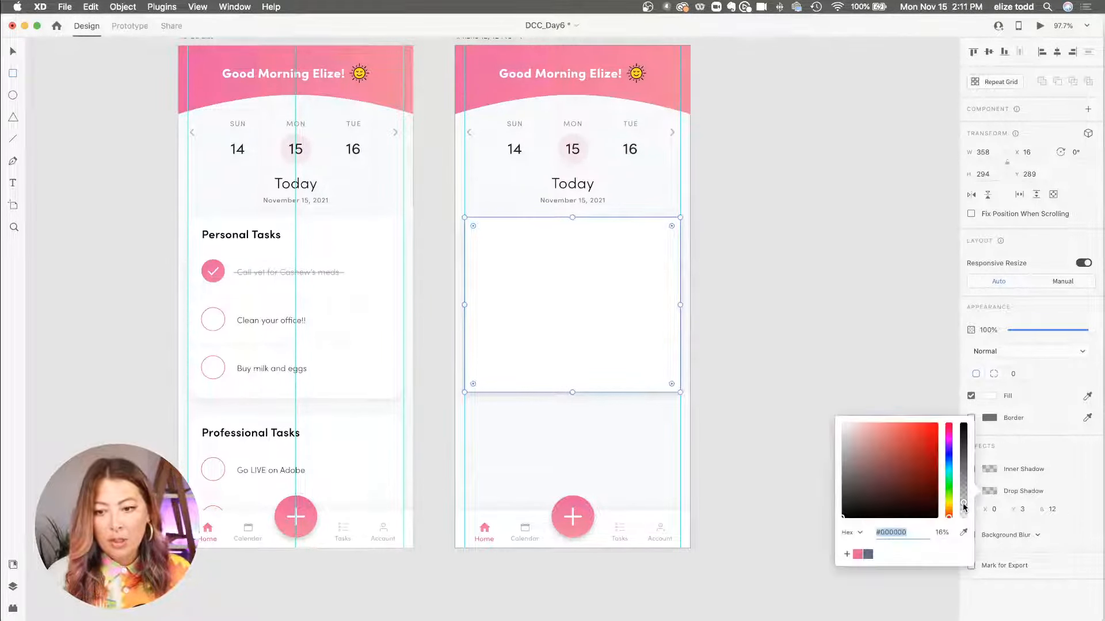
{"action": "left_click_drag", "start_coordinate": [965, 506], "coordinate": [964, 507]}
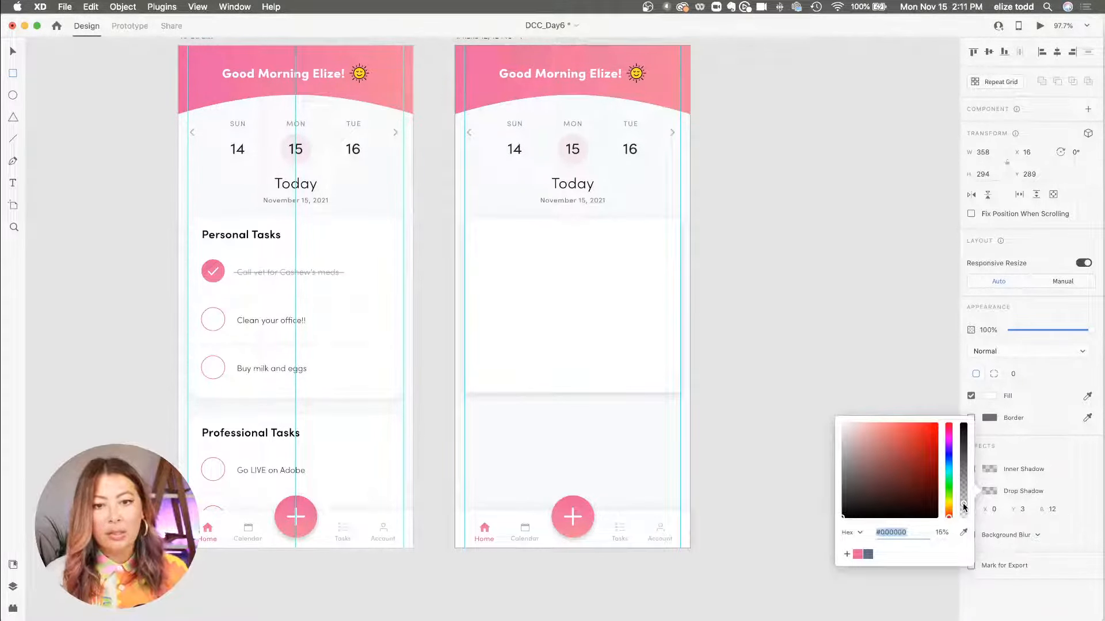
Step: Round the card's corners to a radius of 7 and deselect the card
{"action": "scroll", "coordinate": [656, 223], "scroll_direction": "up", "scroll_amount": 5}
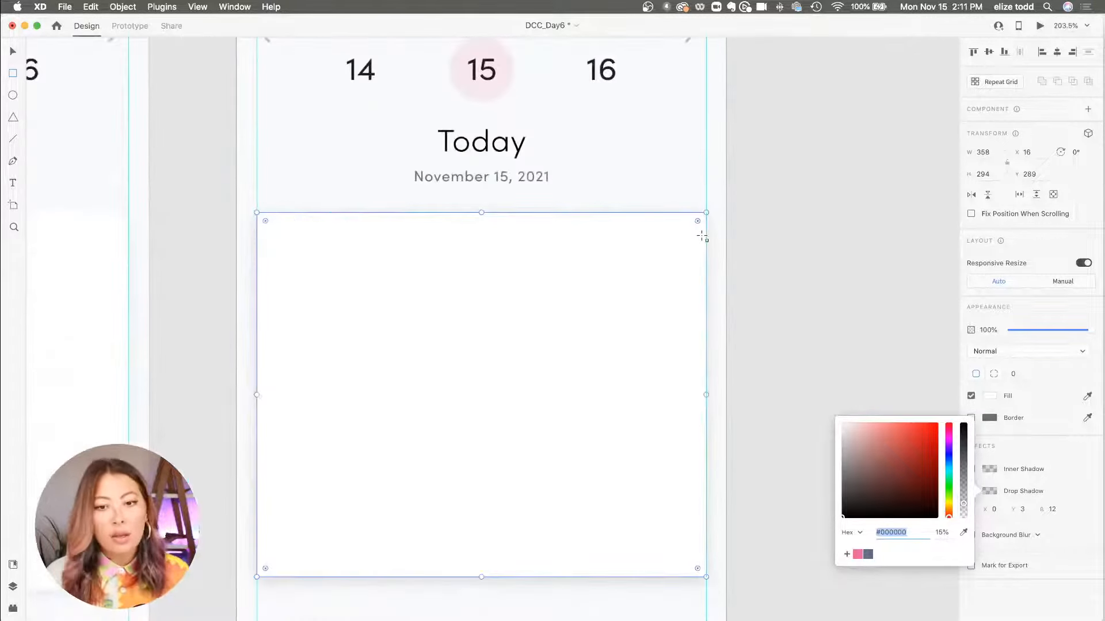
{"action": "scroll", "coordinate": [699, 222], "scroll_direction": "up", "scroll_amount": 10}
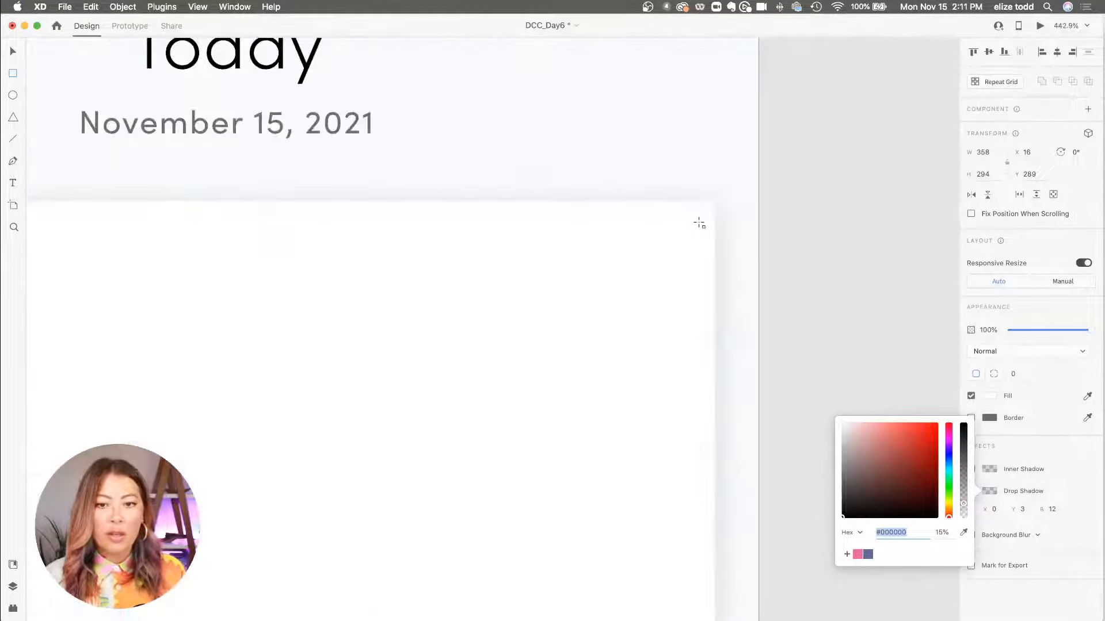
{"action": "key", "text": "Escape"}
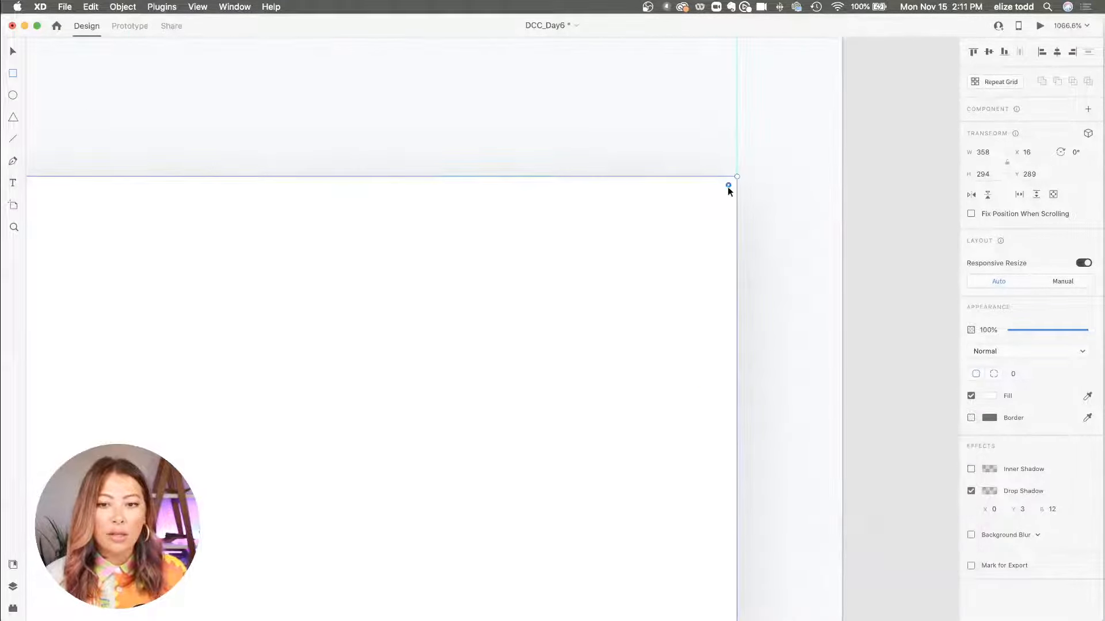
{"action": "key", "text": "Escape"}
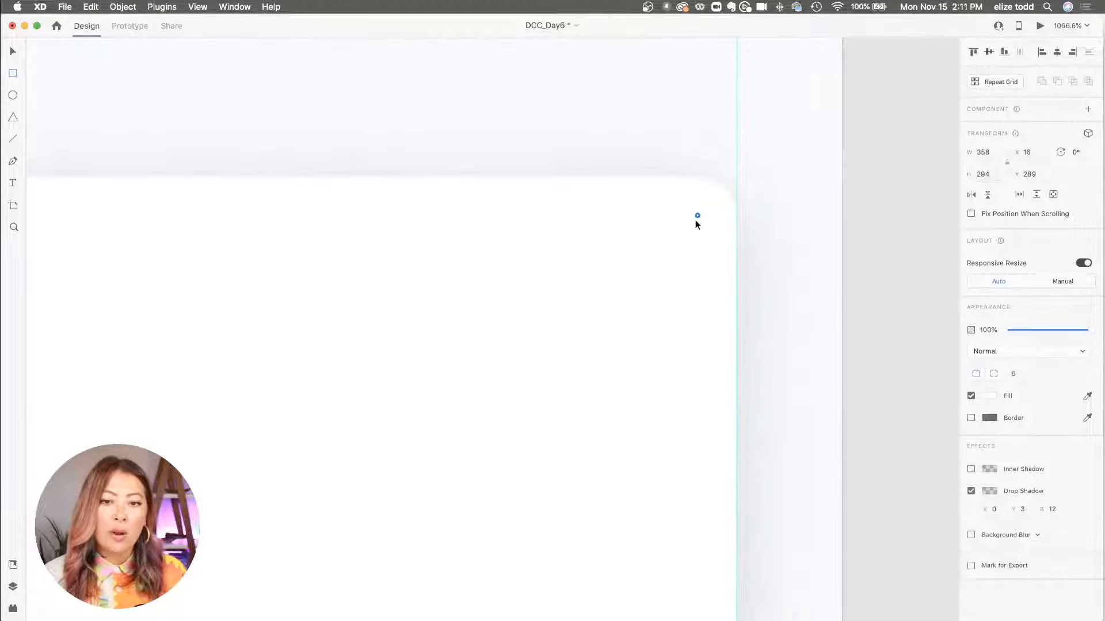
{"action": "key", "text": "r"}
{"action": "scroll", "coordinate": [688, 226], "scroll_direction": "down", "scroll_amount": 5}
{"action": "scroll", "coordinate": [688, 226], "scroll_direction": "down", "scroll_amount": 8}
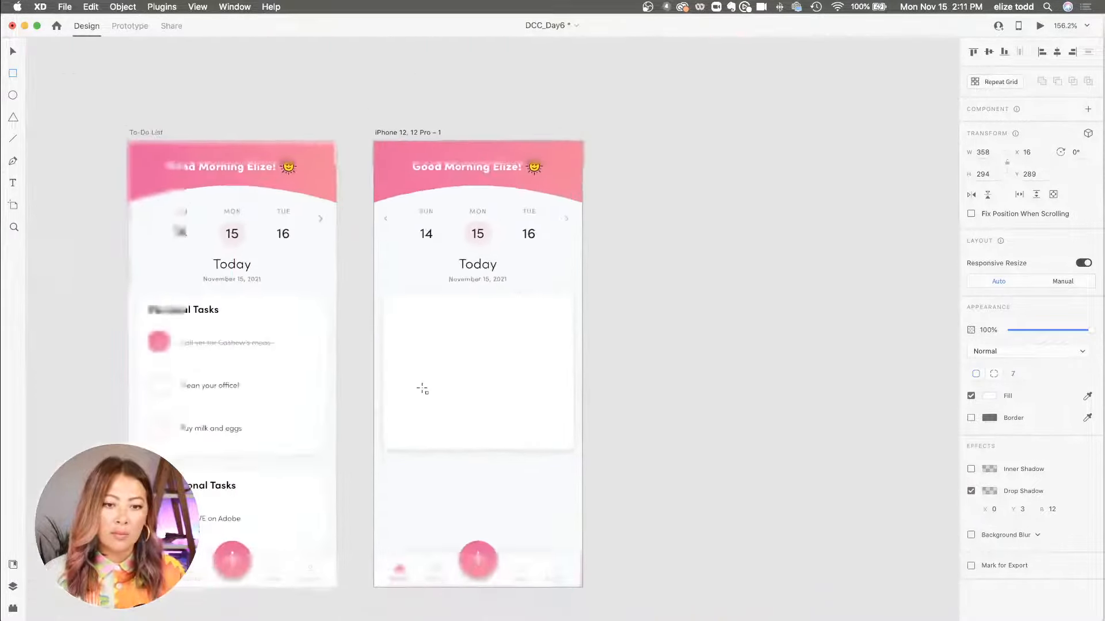
{"action": "key", "text": "v"}
{"action": "left_click", "coordinate": [422, 388]}
{"action": "left_click", "coordinate": [612, 457]}
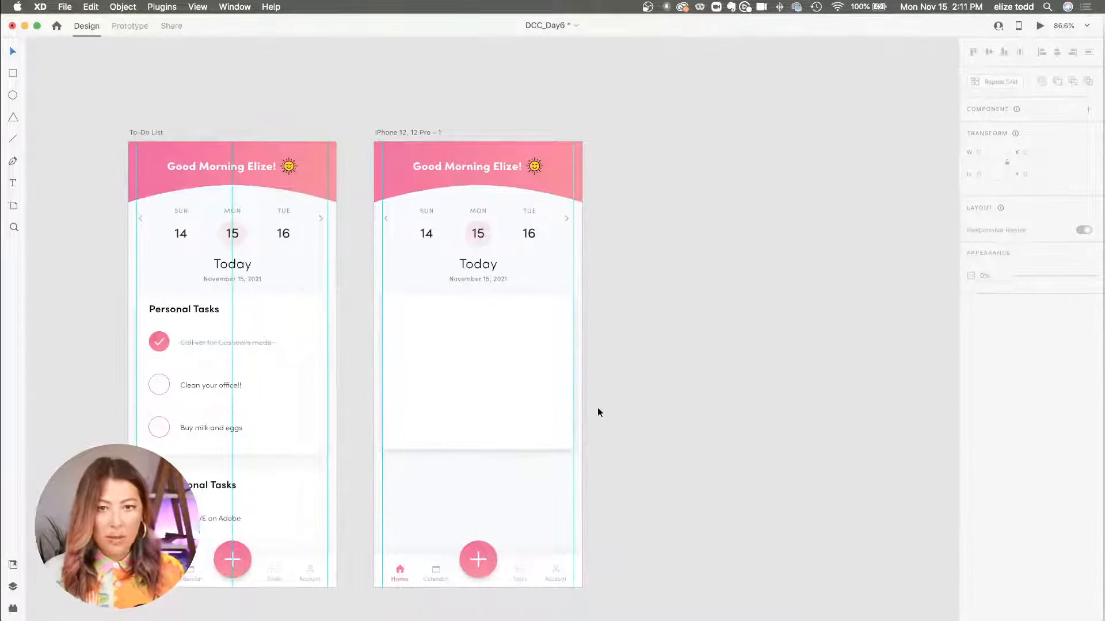
Step: Add the text heading "Personal Tasks" in the upper part of the new card
{"action": "scroll", "coordinate": [508, 372], "scroll_direction": "up", "scroll_amount": 4}
{"action": "scroll", "coordinate": [508, 373], "scroll_direction": "left", "scroll_amount": 3}
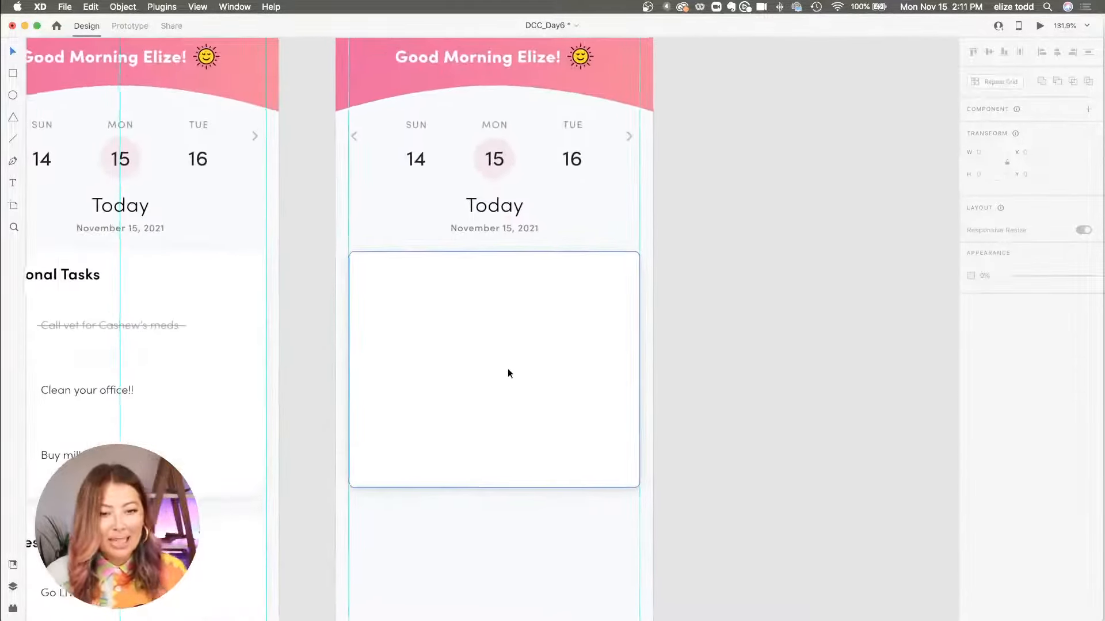
{"action": "scroll", "coordinate": [434, 338], "scroll_direction": "left", "scroll_amount": 1}
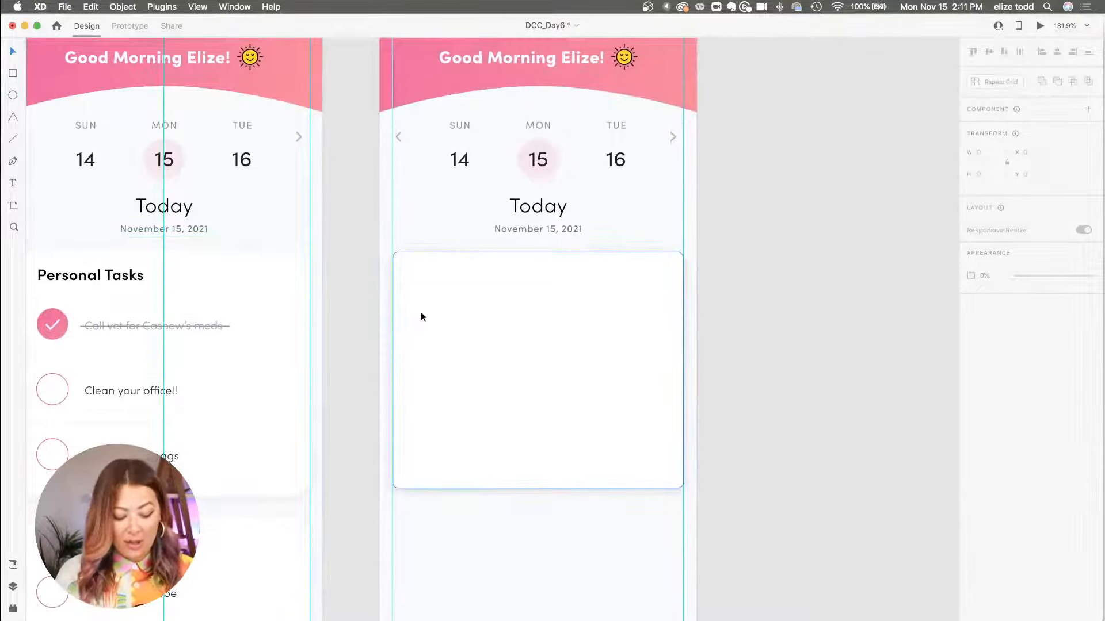
{"action": "left_click", "coordinate": [12, 185]}
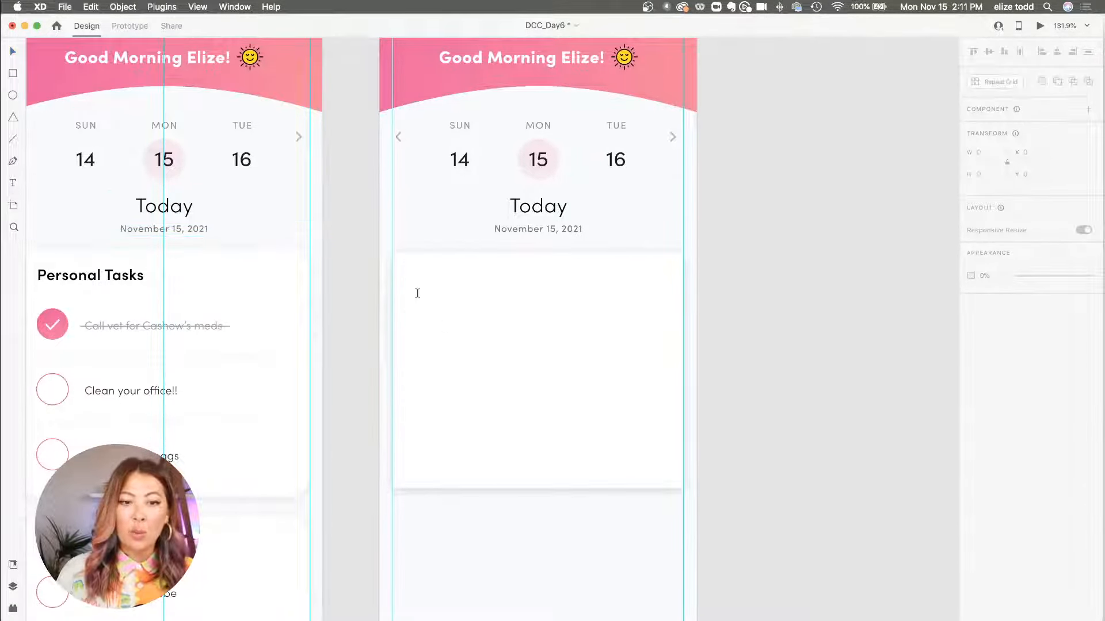
{"action": "left_click", "coordinate": [411, 271]}
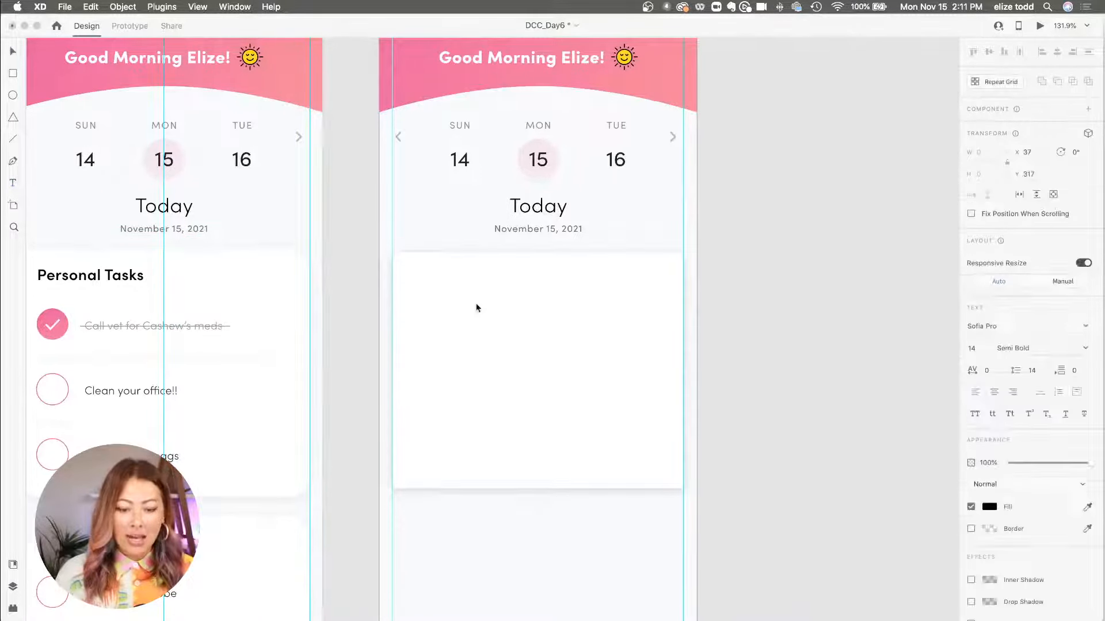
{"action": "type", "text": "Personal Tasks"}
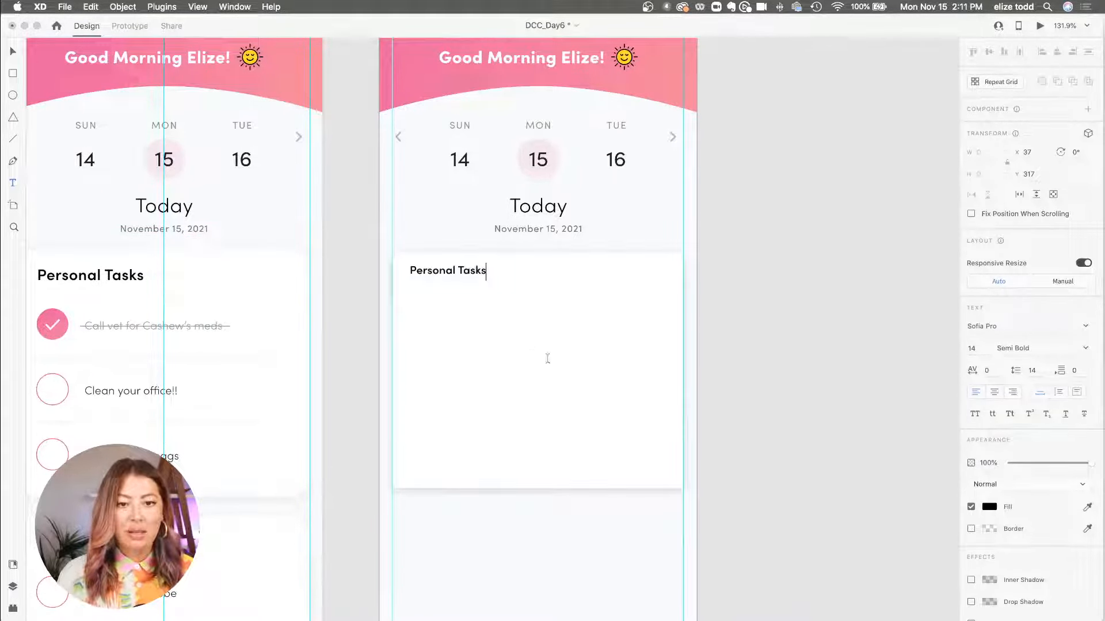
{"action": "key", "text": "Escape"}
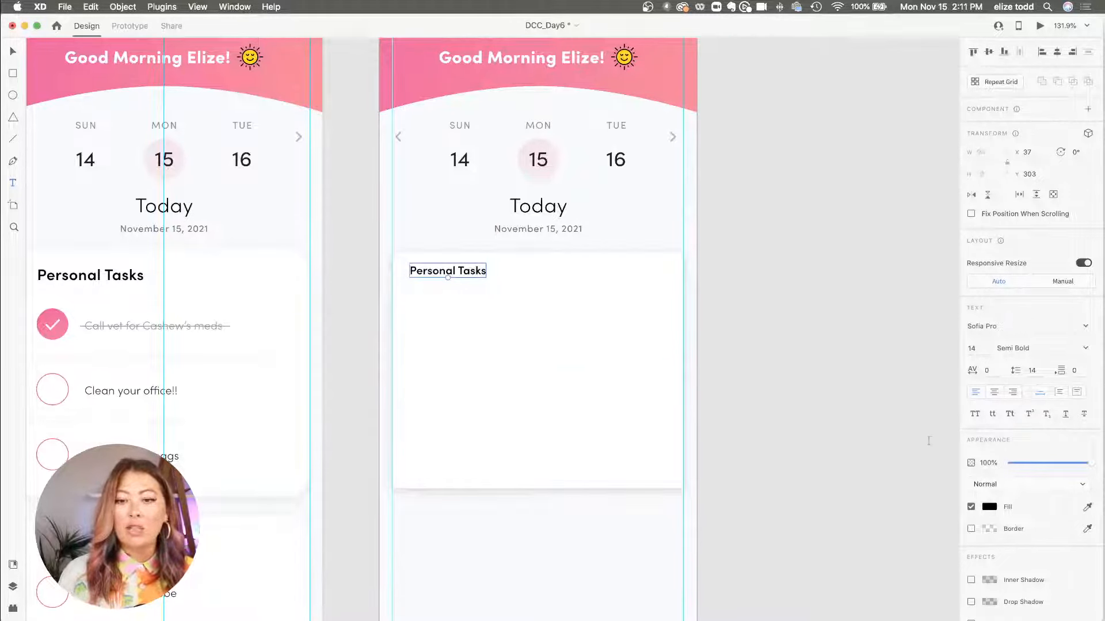
Step: Set the Personal Tasks heading's font size to 20 and shift it slightly down and left to about X 33
{"action": "left_click", "coordinate": [971, 348]}
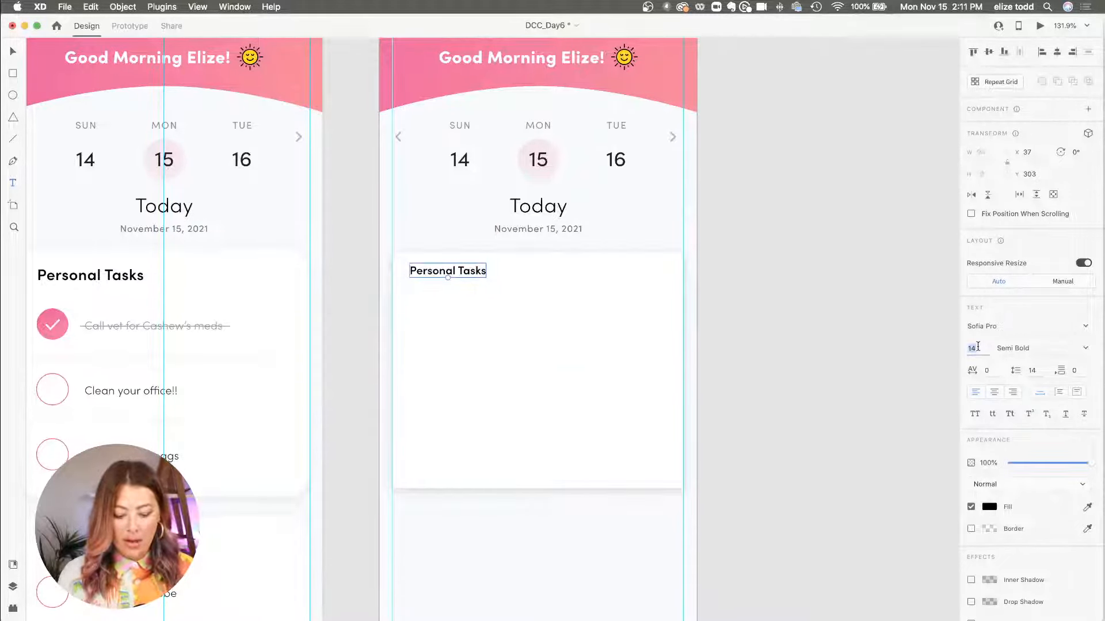
{"action": "type", "text": "18"}
{"action": "key", "text": "Return"}
{"action": "left_click", "coordinate": [507, 278]}
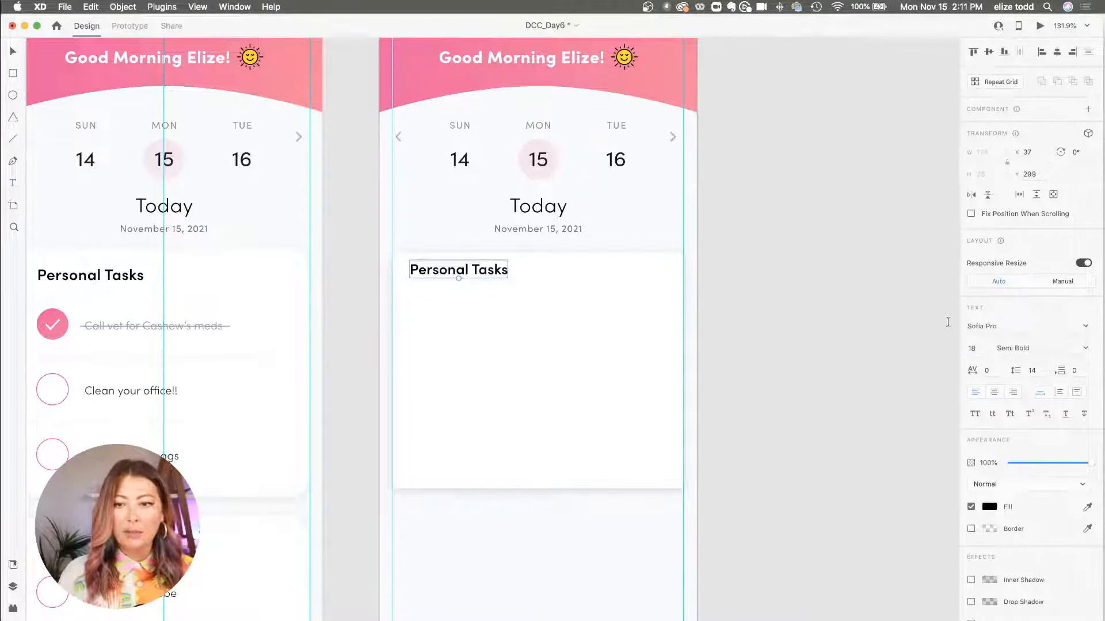
{"action": "left_click", "coordinate": [977, 347]}
{"action": "type", "text": "20"}
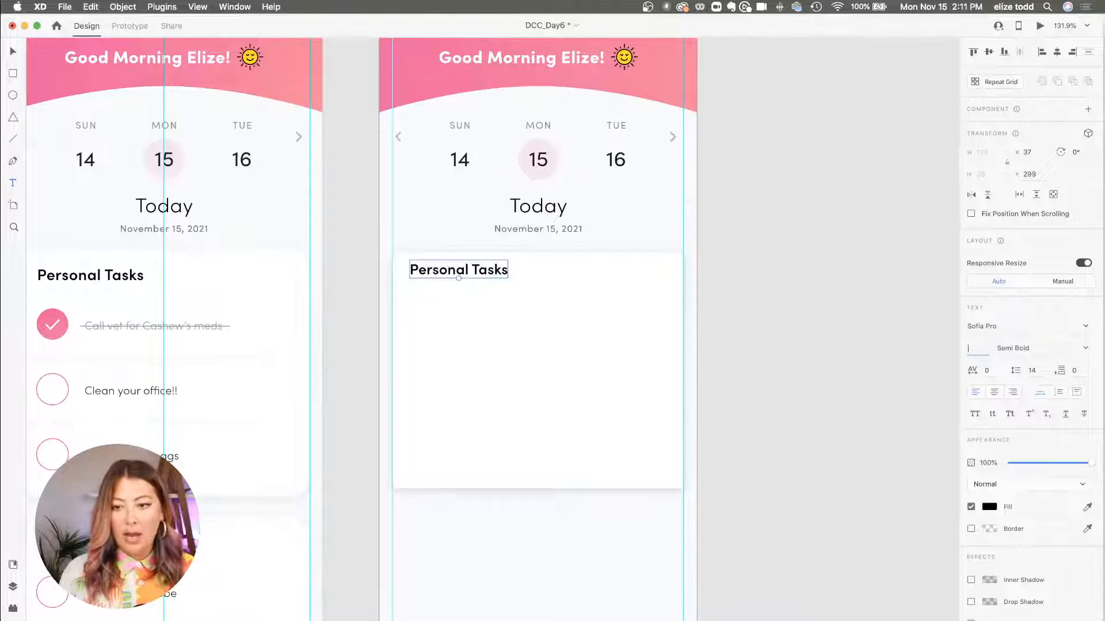
{"action": "left_click", "coordinate": [470, 270]}
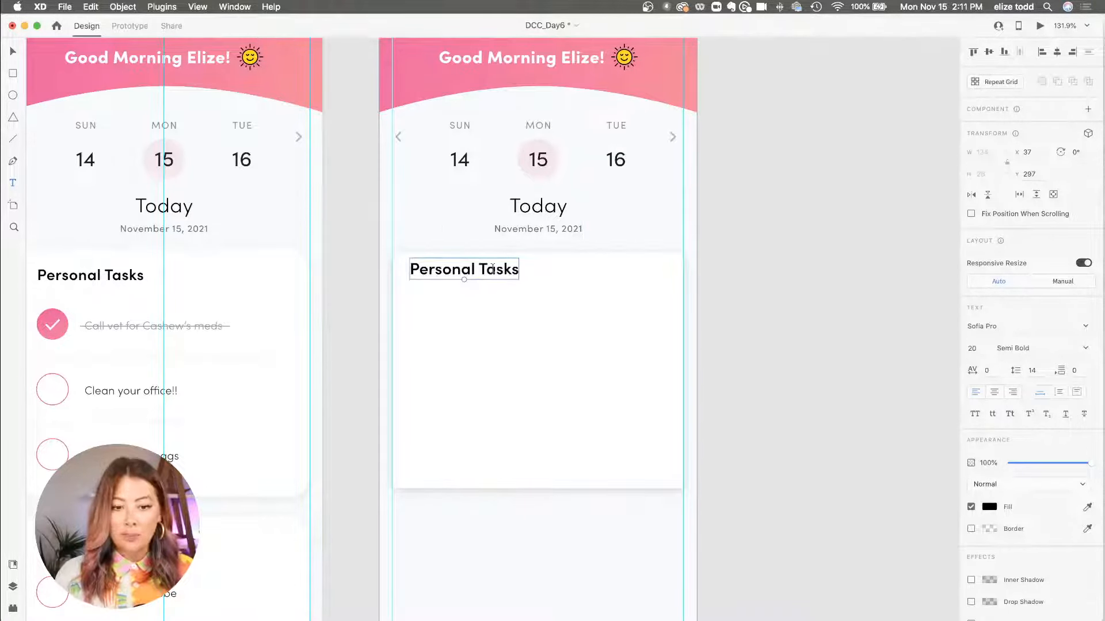
{"action": "left_click_drag", "start_coordinate": [471, 270], "coordinate": [466, 278]}
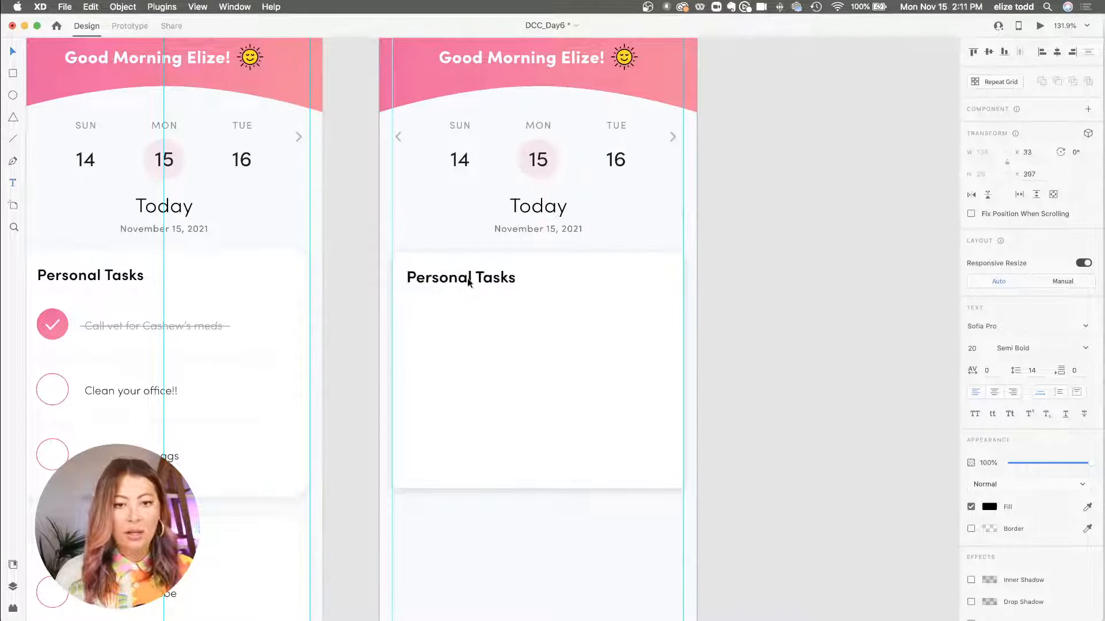
{"action": "scroll", "coordinate": [468, 278], "scroll_direction": "down", "scroll_amount": 3}
{"action": "left_click", "coordinate": [708, 330]}
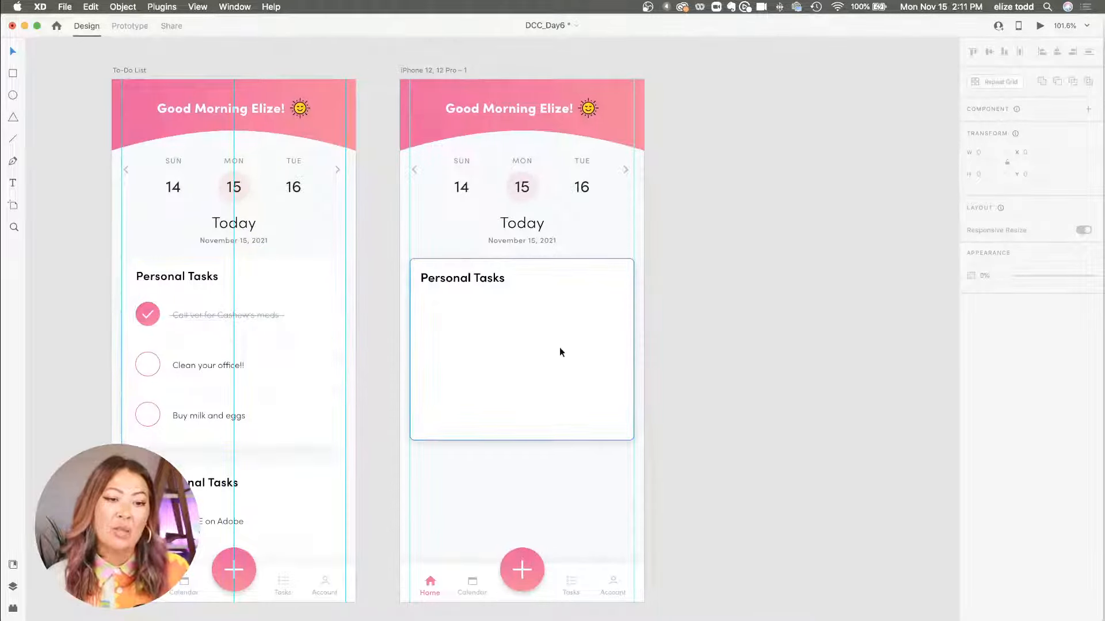
Step: Copy the checked "Call vet for Cashew's meds" task from the To-Do List artboard and paste it into the new Personal Tasks card
{"action": "scroll", "coordinate": [500, 350], "scroll_direction": "up", "scroll_amount": 3}
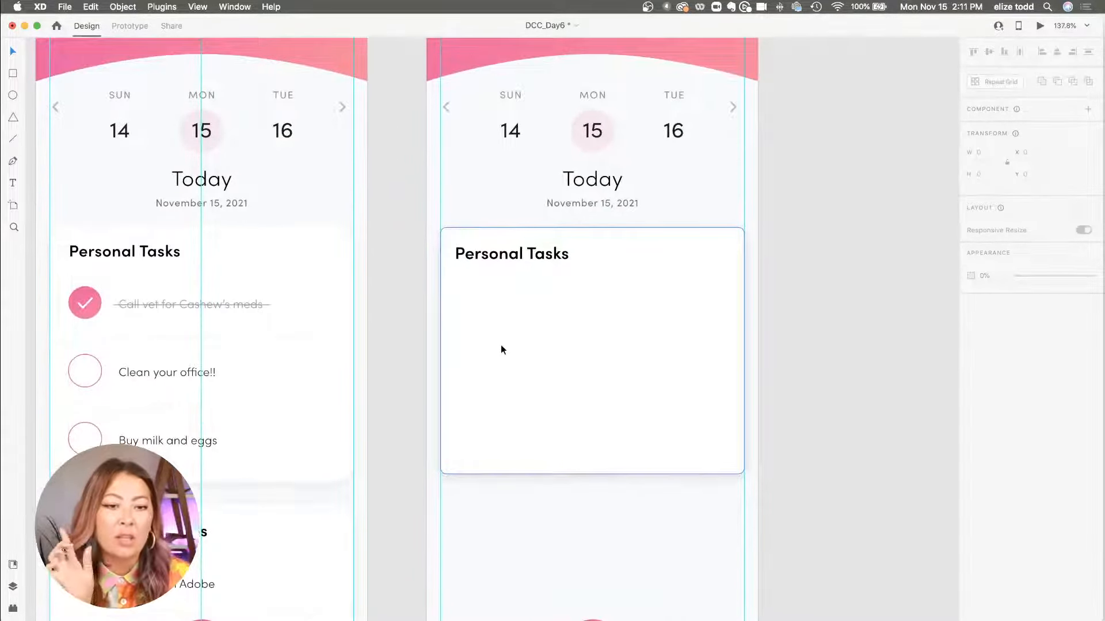
{"action": "scroll", "coordinate": [501, 350], "scroll_direction": "down", "scroll_amount": 3}
{"action": "double_click", "coordinate": [309, 323]}
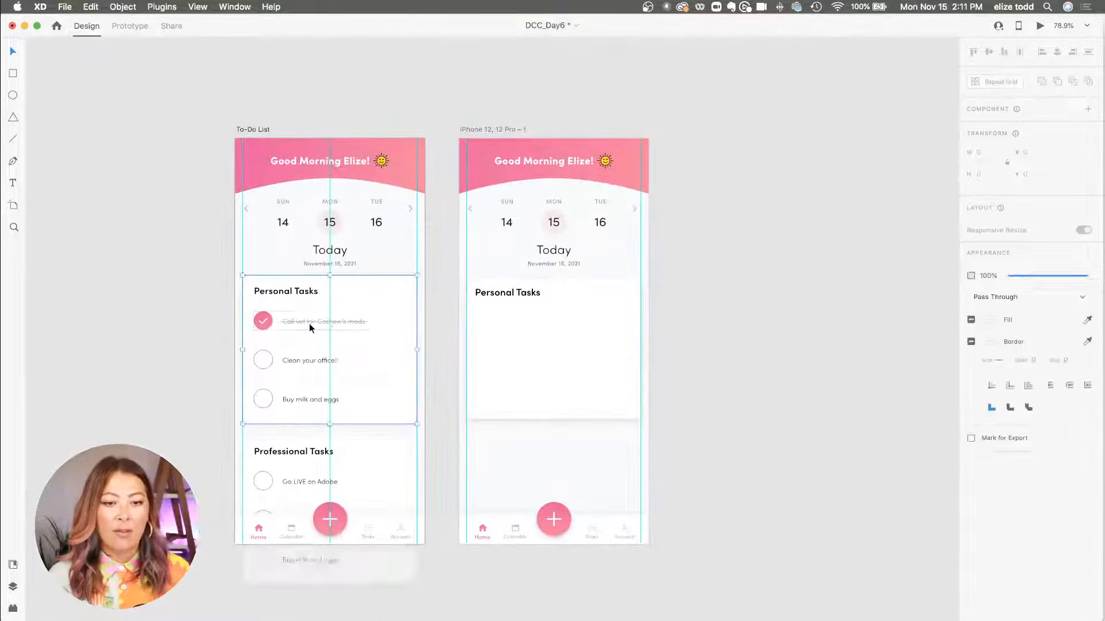
{"action": "key", "text": "super+c"}
{"action": "left_click", "coordinate": [749, 311]}
{"action": "left_click", "coordinate": [585, 331]}
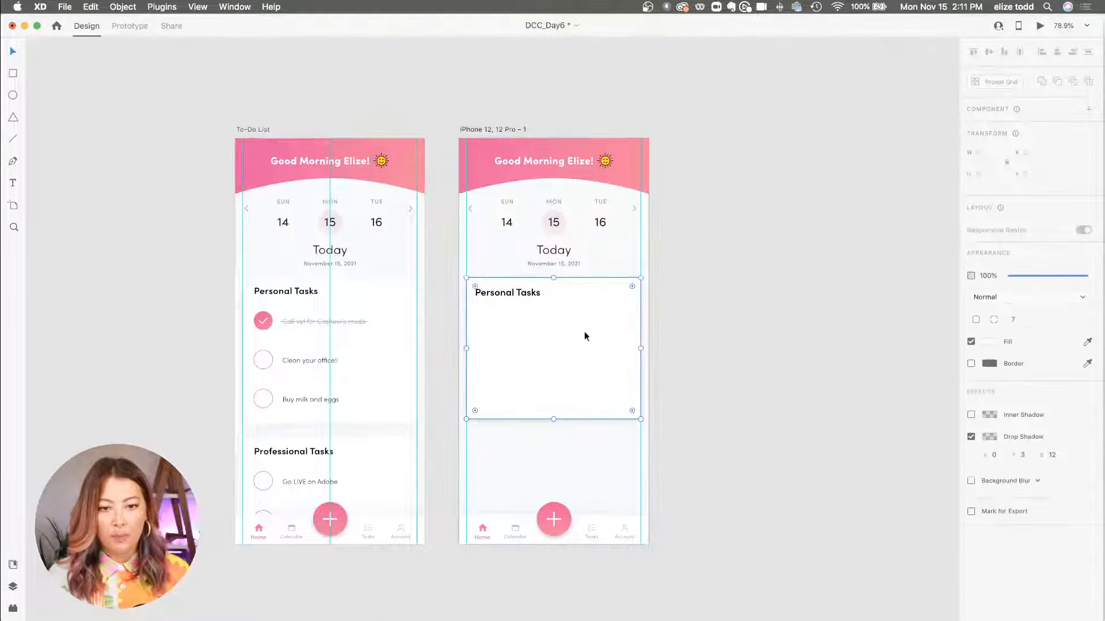
{"action": "key", "text": "super+v"}
Step: Move the pasted task out to the empty canvas beside the artboard, switch it to its Toggle State, and deselect it
{"action": "left_click_drag", "start_coordinate": [493, 323], "coordinate": [669, 322]}
{"action": "key", "text": "super+z"}
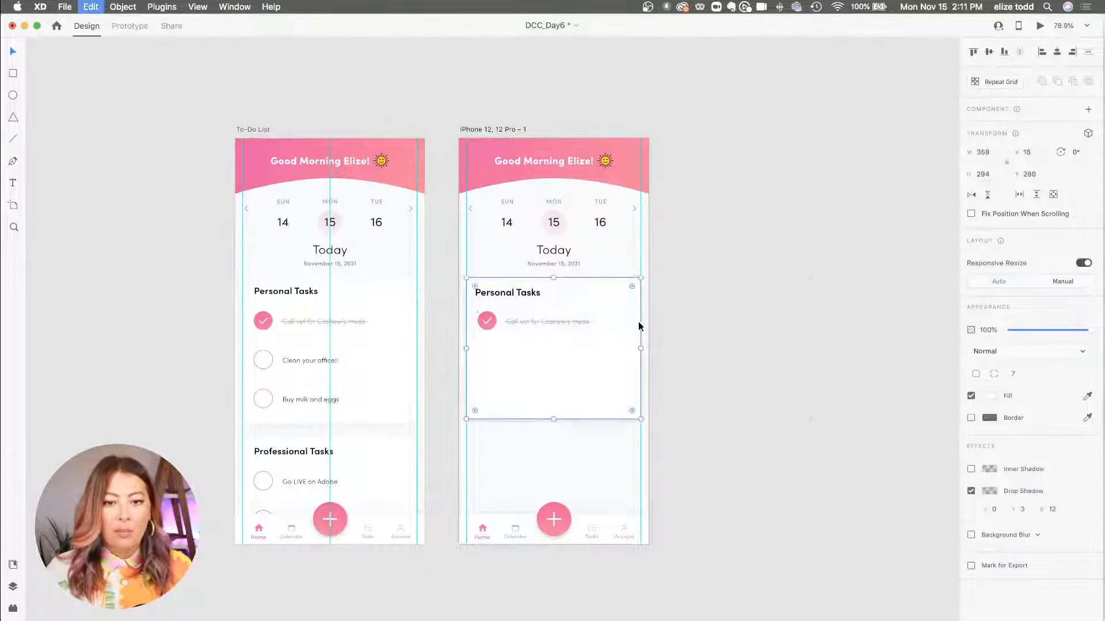
{"action": "left_click_drag", "start_coordinate": [534, 318], "coordinate": [750, 323]}
{"action": "scroll", "coordinate": [750, 327], "scroll_direction": "up", "scroll_amount": 5}
{"action": "scroll", "coordinate": [750, 327], "scroll_direction": "right", "scroll_amount": 2}
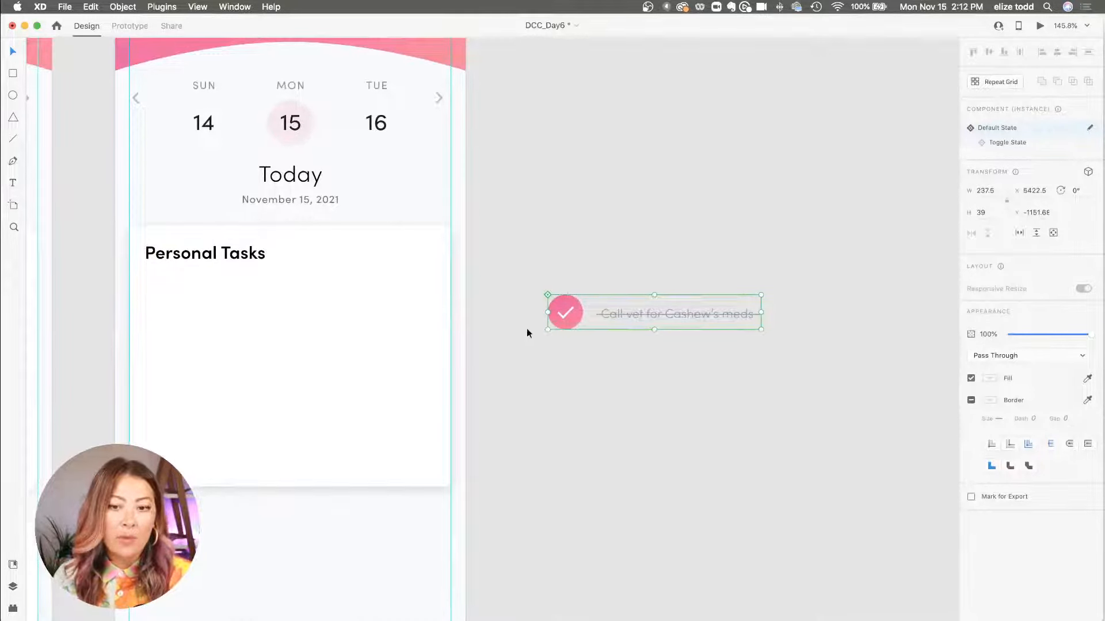
{"action": "left_click", "coordinate": [1020, 145]}
{"action": "left_click", "coordinate": [579, 291]}
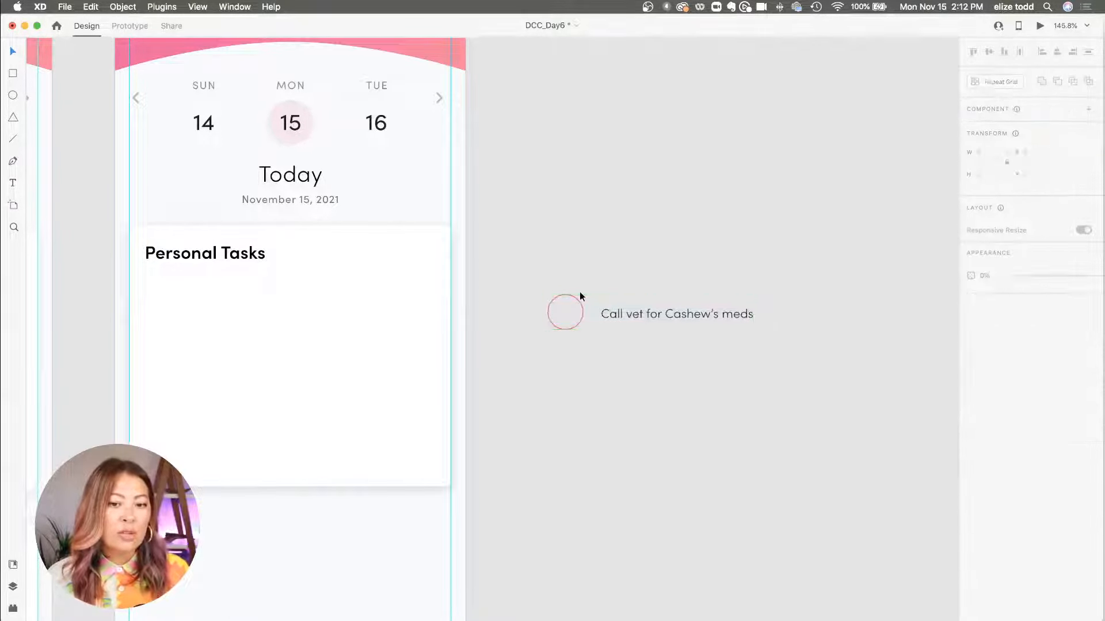
Step: Duplicate the unchecked task beside the artboard directly below itself and switch the copy to its Default State
{"action": "left_click_drag", "start_coordinate": [628, 322], "coordinate": [630, 380]}
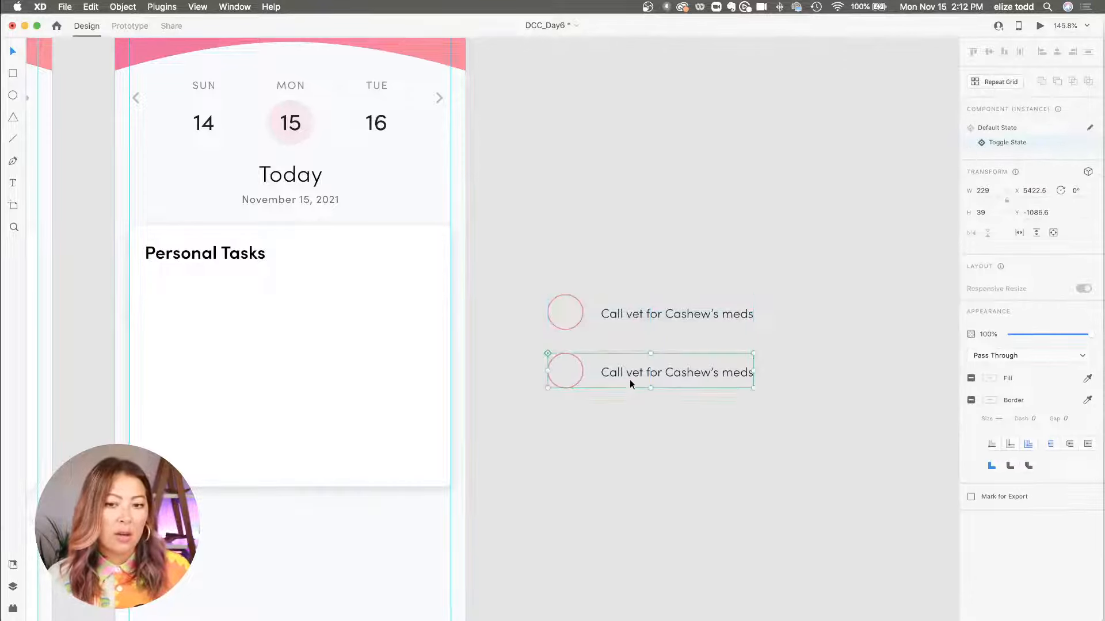
{"action": "left_click", "coordinate": [1011, 124]}
{"action": "left_click", "coordinate": [728, 290]}
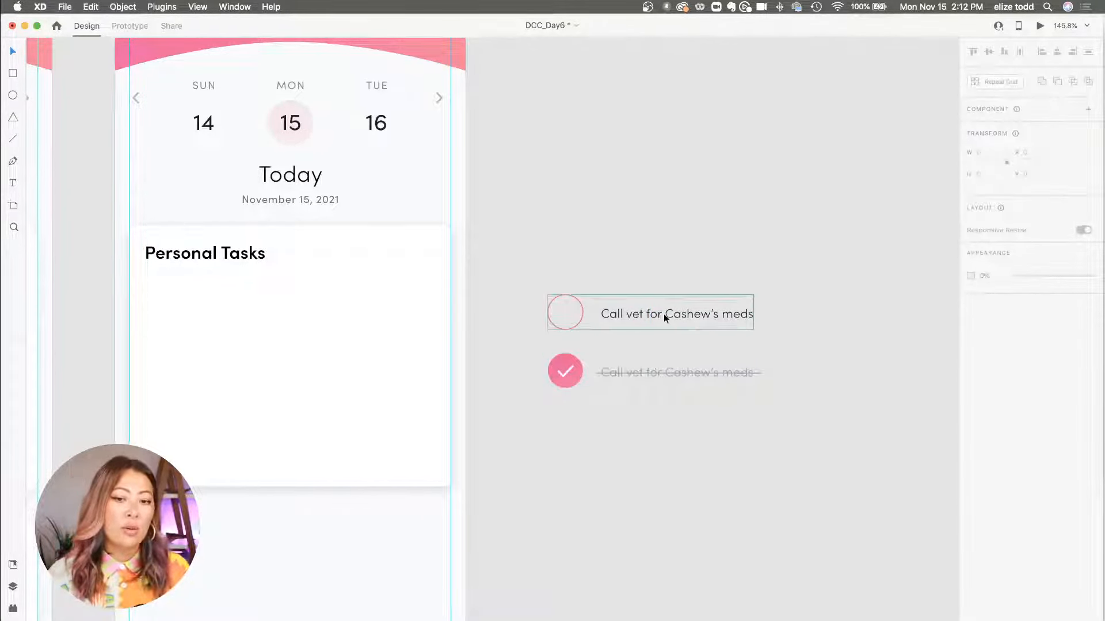
Step: Draw a circle of about 49 by 49 under the Personal Tasks heading in the new card, aligned with the heading at X 33
{"action": "scroll", "coordinate": [809, 313], "scroll_direction": "down", "scroll_amount": 3}
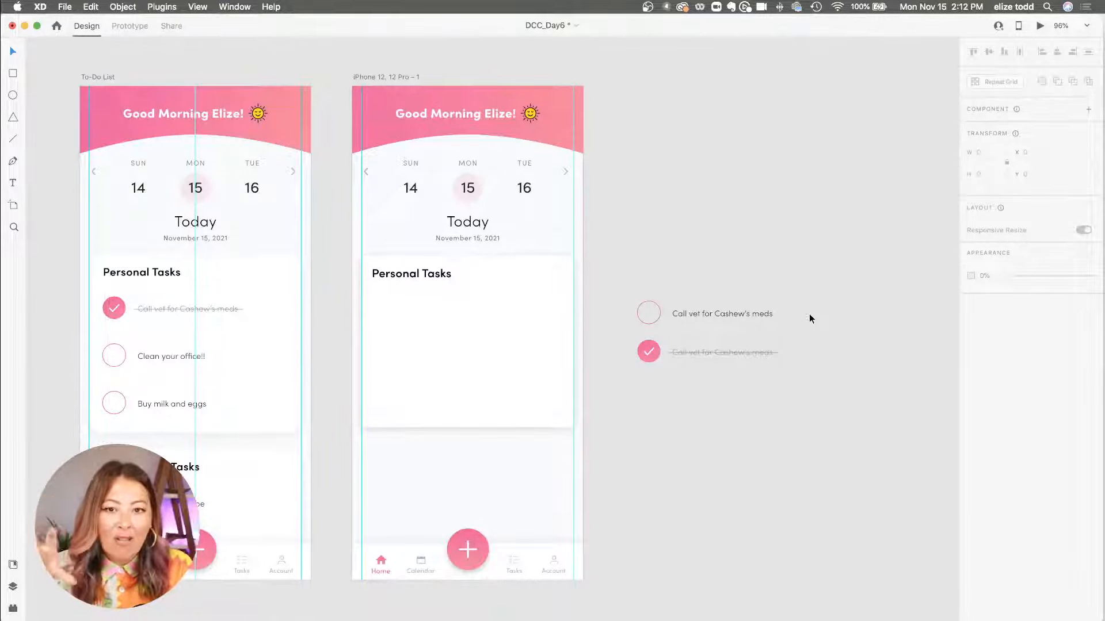
{"action": "scroll", "coordinate": [809, 318], "scroll_direction": "up", "scroll_amount": 3}
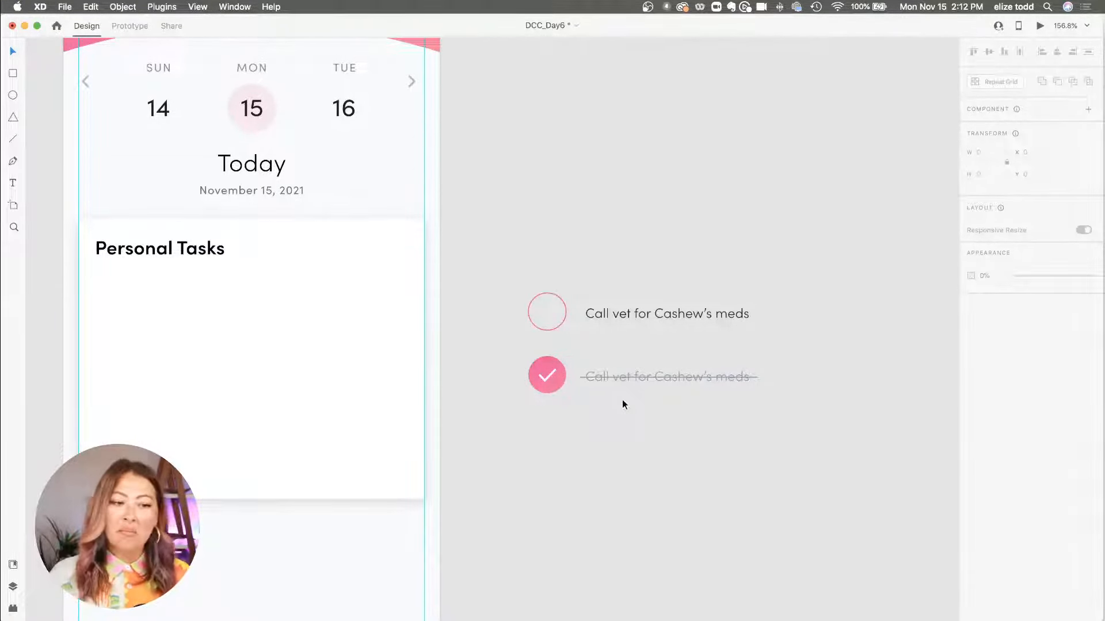
{"action": "scroll", "coordinate": [622, 399], "scroll_direction": "left", "scroll_amount": 5}
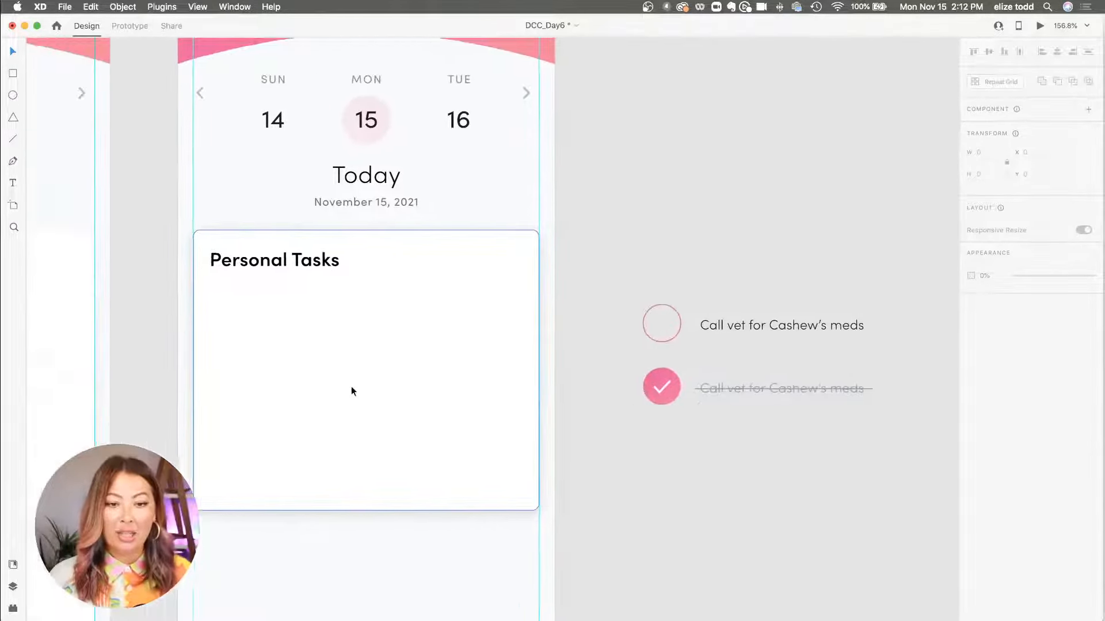
{"action": "scroll", "coordinate": [352, 390], "scroll_direction": "left", "scroll_amount": 4}
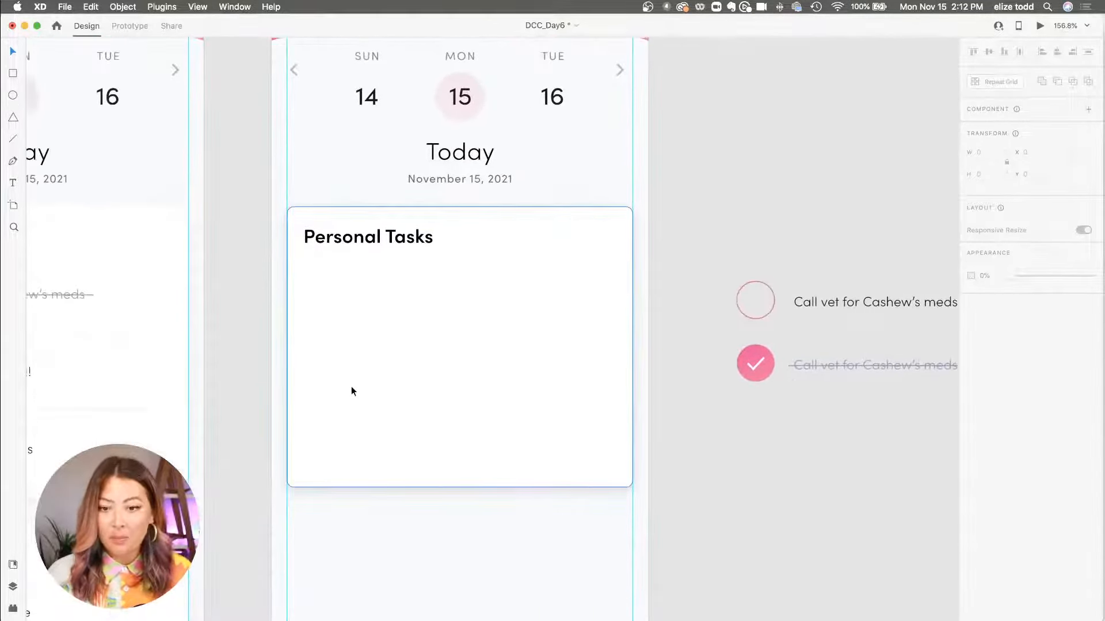
{"action": "left_click", "coordinate": [342, 340]}
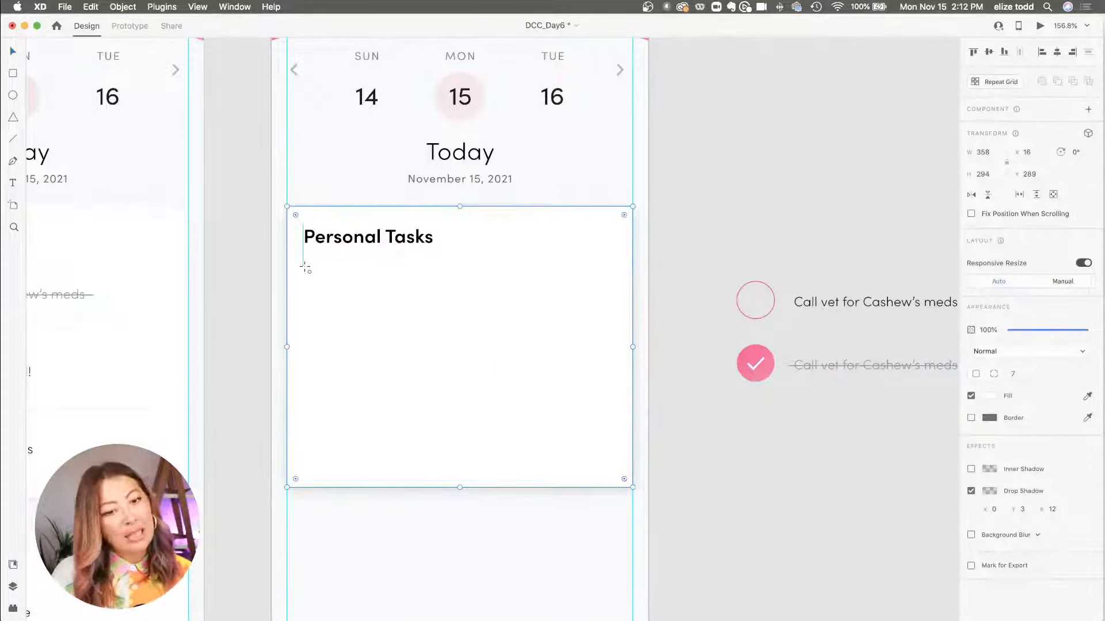
{"action": "mouse_move", "coordinate": [305, 265]}
{"action": "left_mouse_down"}
{"action": "mouse_move", "coordinate": [316, 296]}
{"action": "mouse_move", "coordinate": [340, 300]}
{"action": "left_mouse_up"}
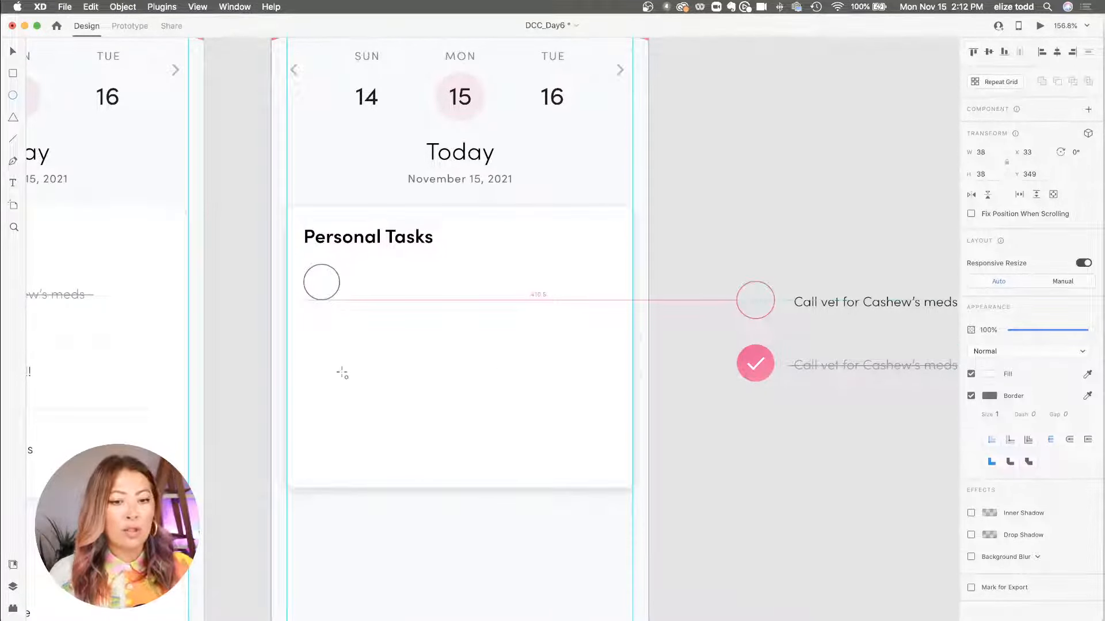
{"action": "mouse_move", "coordinate": [343, 374]}
{"action": "left_mouse_down"}
{"action": "mouse_move", "coordinate": [348, 394]}
{"action": "mouse_move", "coordinate": [352, 336]}
{"action": "left_mouse_up"}
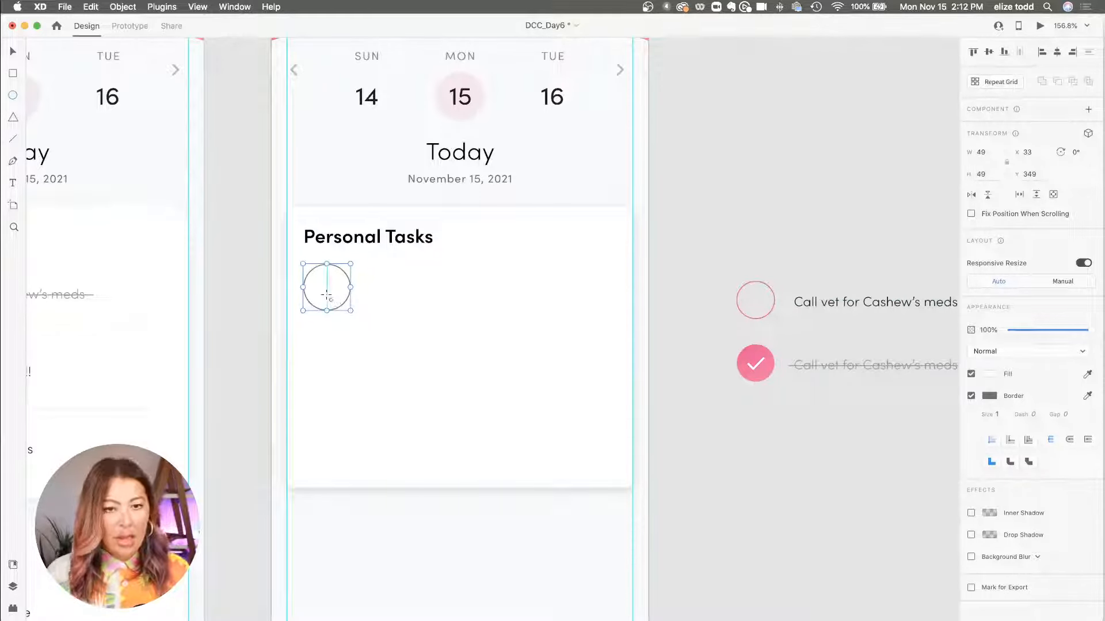
Step: Fill the circle with the document's saved pink gradient and remove its border
{"action": "left_click", "coordinate": [13, 566]}
{"action": "left_click", "coordinate": [67, 130]}
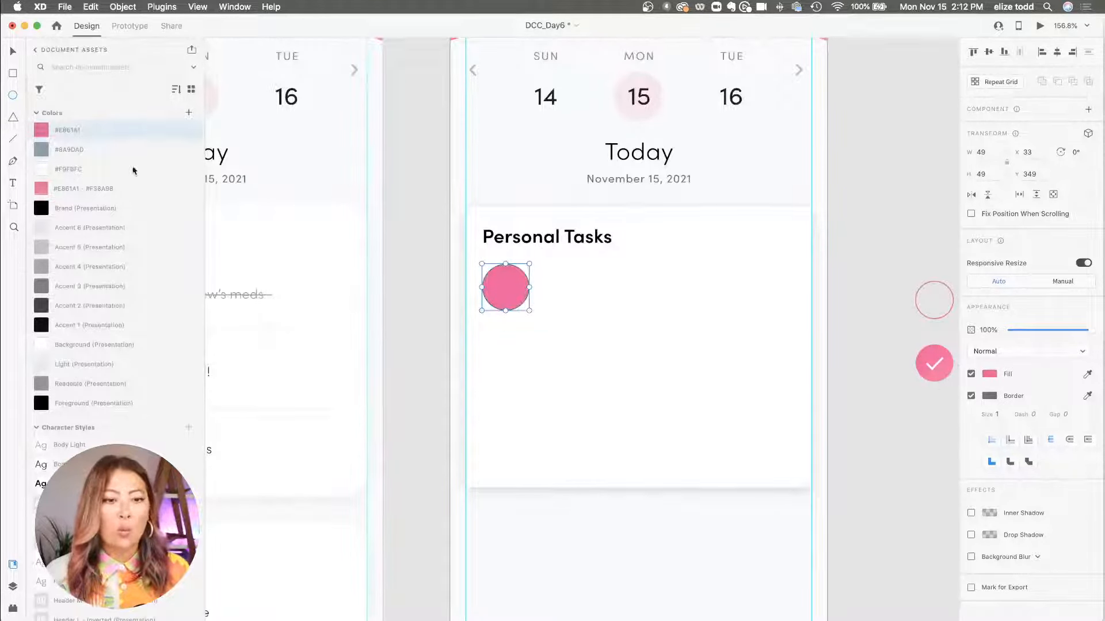
{"action": "left_click", "coordinate": [68, 190]}
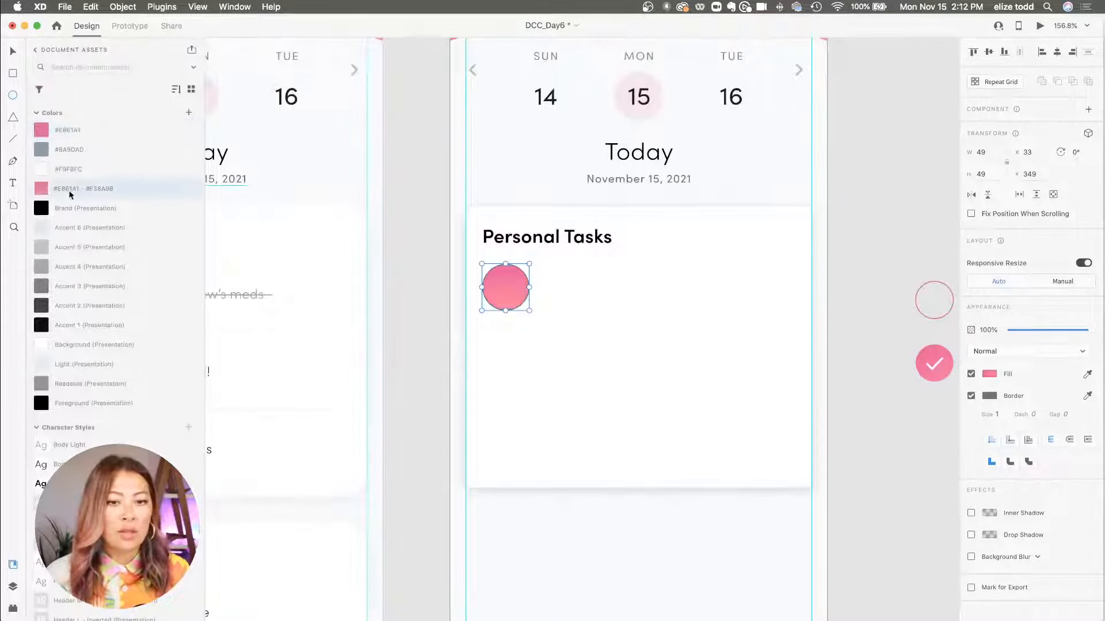
{"action": "left_click", "coordinate": [970, 396]}
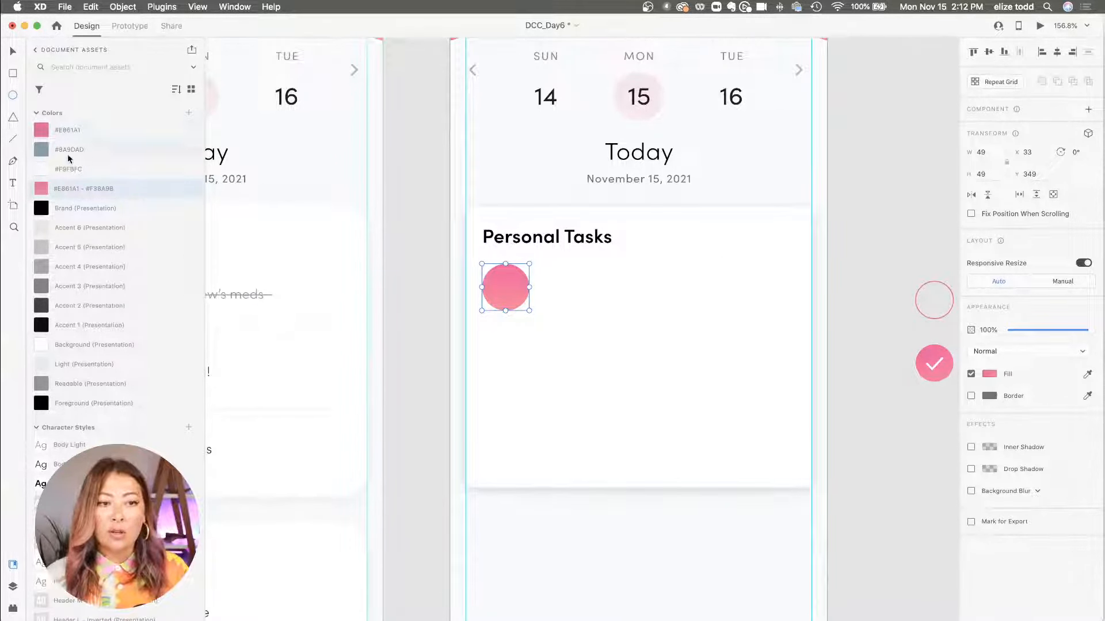
{"action": "left_click", "coordinate": [989, 376]}
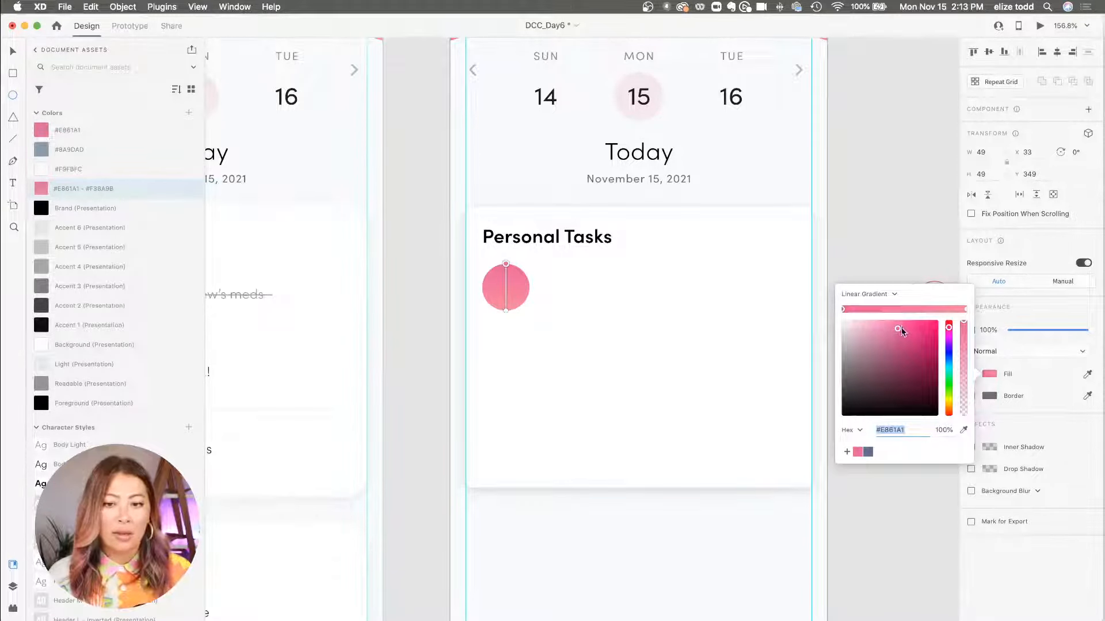
{"action": "key", "text": "Escape"}
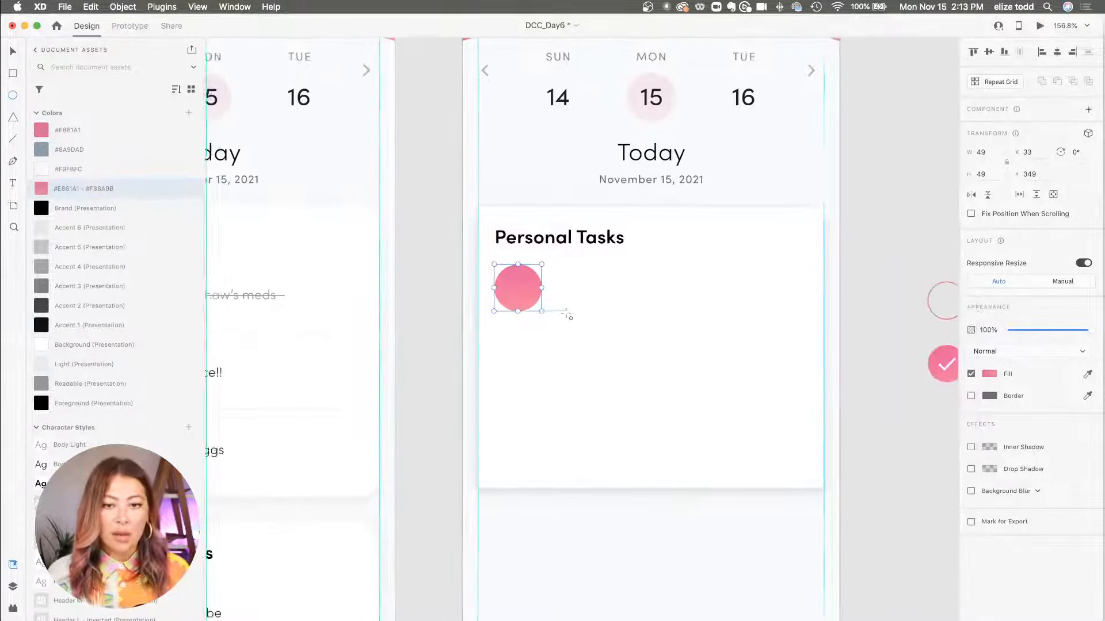
Step: Add an instance of the checkmark component named "group" to the new card and center it on the pink circle
{"action": "scroll", "coordinate": [562, 313], "scroll_direction": "down", "scroll_amount": 5}
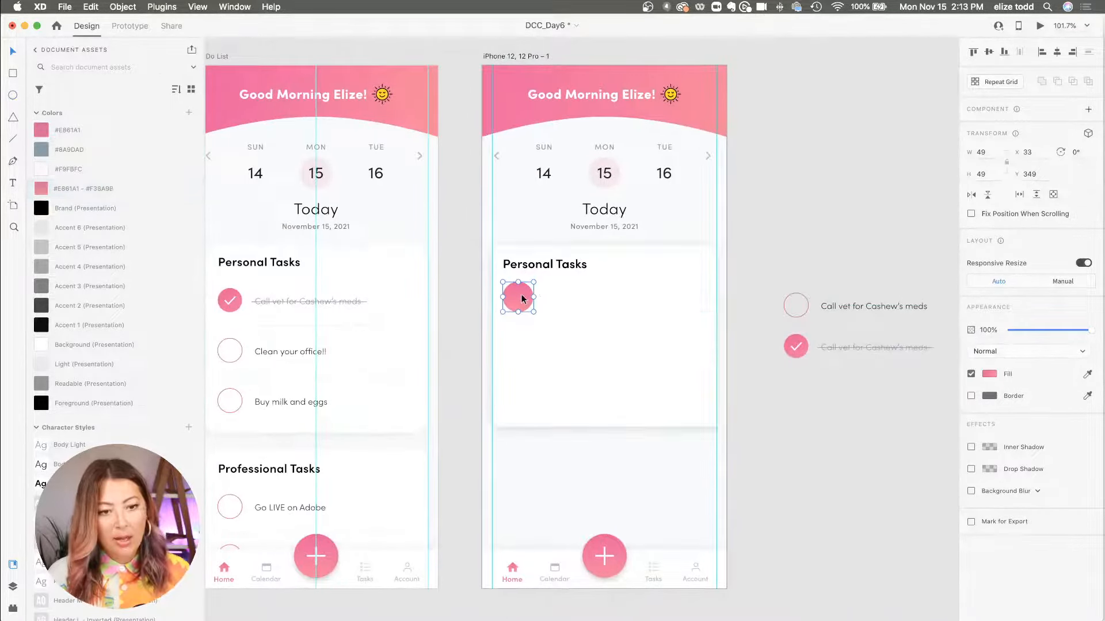
{"action": "scroll", "coordinate": [110, 299], "scroll_direction": "down", "scroll_amount": 5}
{"action": "scroll", "coordinate": [109, 301], "scroll_direction": "down", "scroll_amount": 4}
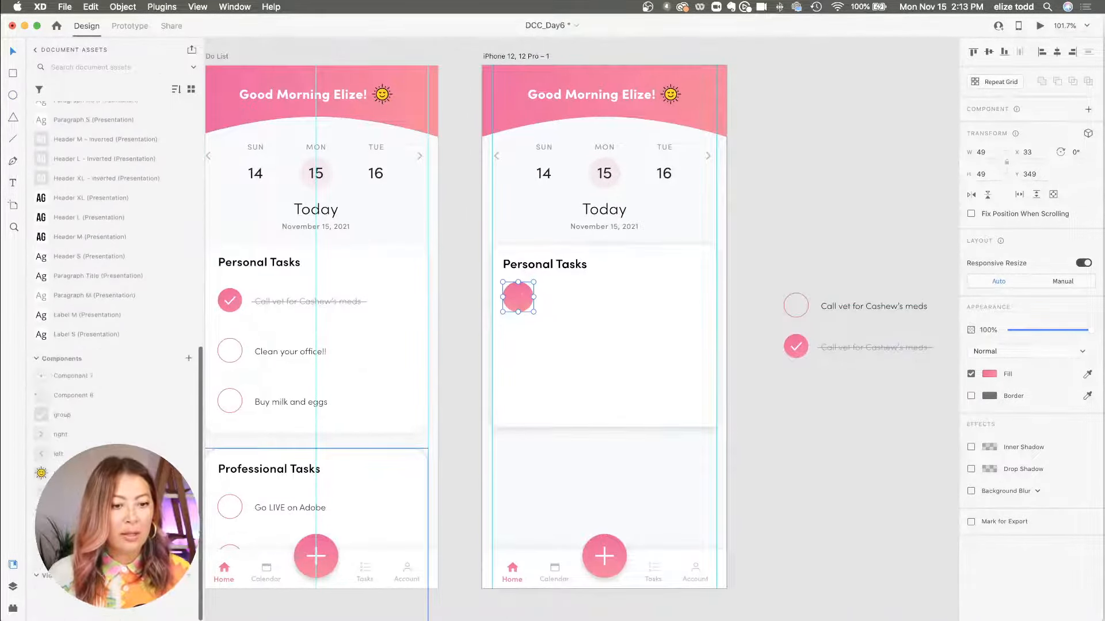
{"action": "left_click_drag", "start_coordinate": [62, 415], "coordinate": [536, 396]}
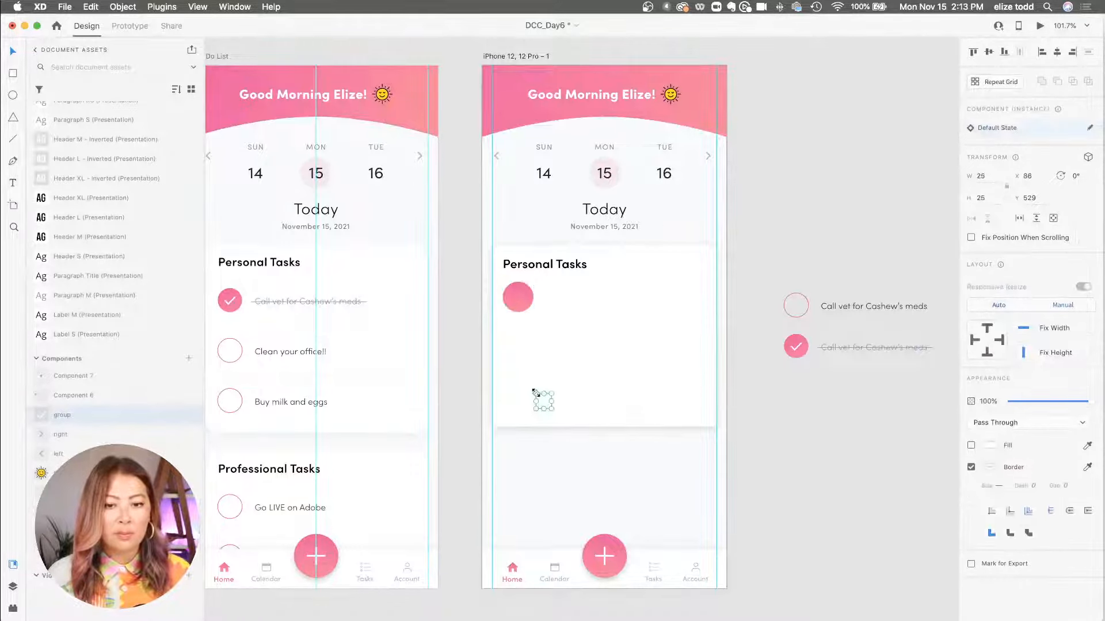
{"action": "scroll", "coordinate": [537, 396], "scroll_direction": "up", "scroll_amount": 5}
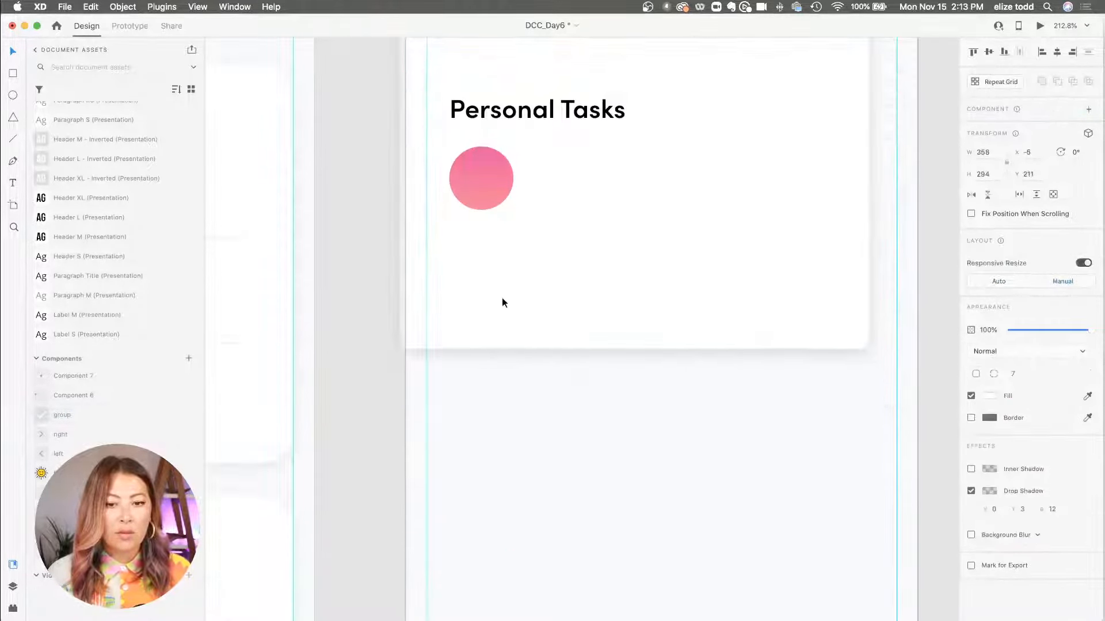
{"action": "left_click_drag", "start_coordinate": [532, 395], "coordinate": [481, 182]}
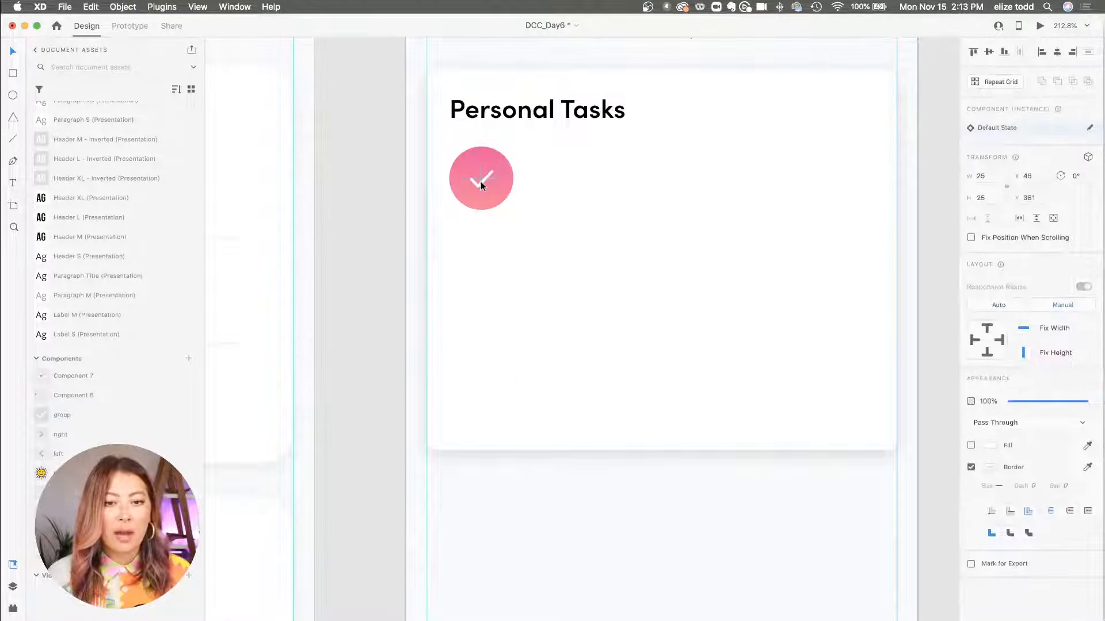
{"action": "scroll", "coordinate": [480, 181], "scroll_direction": "up", "scroll_amount": 5}
{"action": "scroll", "coordinate": [479, 181], "scroll_direction": "up", "scroll_amount": 3}
{"action": "scroll", "coordinate": [479, 181], "scroll_direction": "up", "scroll_amount": 1}
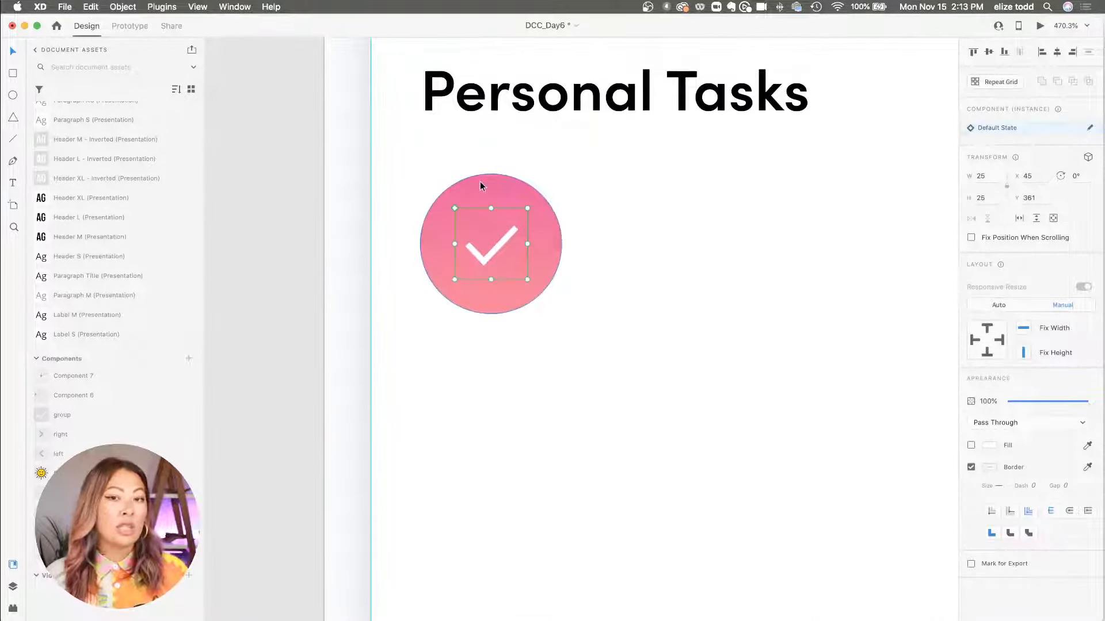
Step: Search the Icons 4 Design plugin for "check"
{"action": "left_click", "coordinate": [12, 608]}
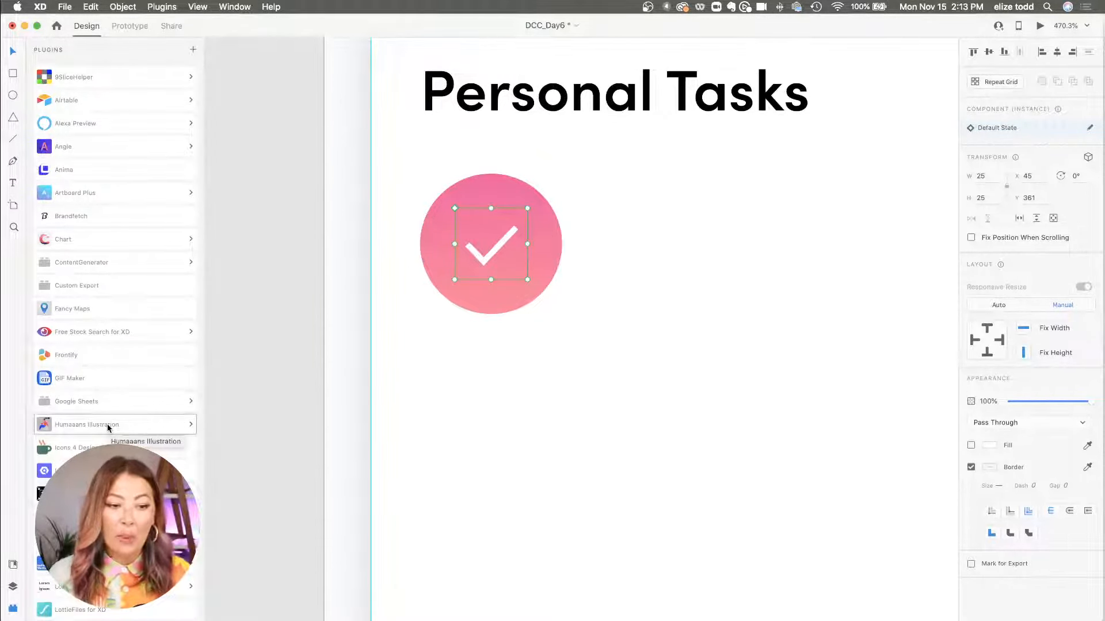
{"action": "scroll", "coordinate": [103, 288], "scroll_direction": "down", "scroll_amount": 2}
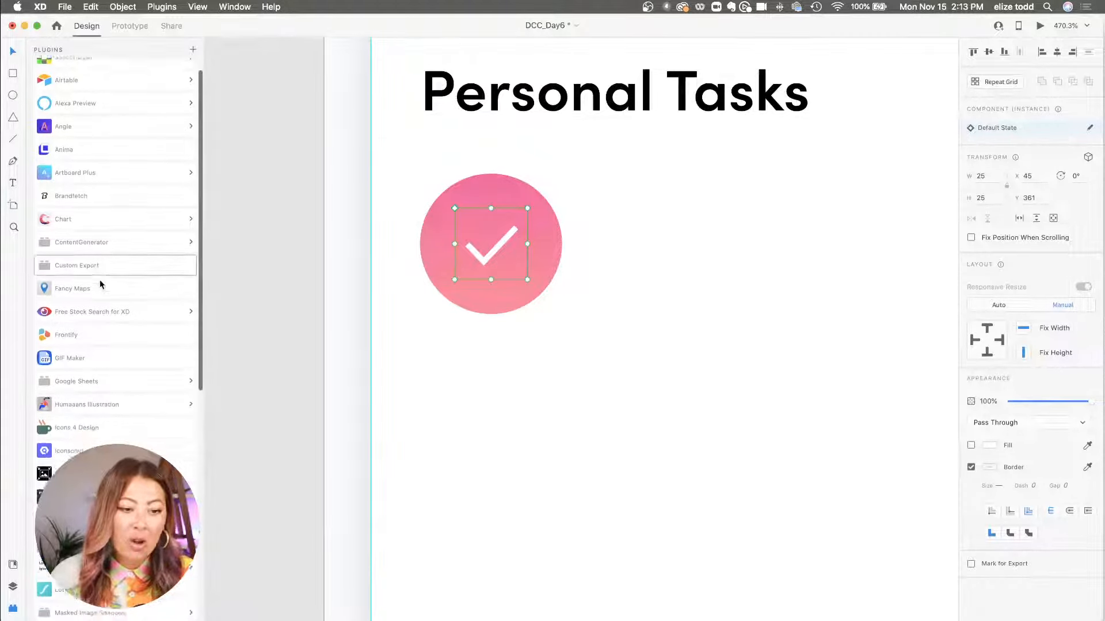
{"action": "left_click", "coordinate": [90, 423]}
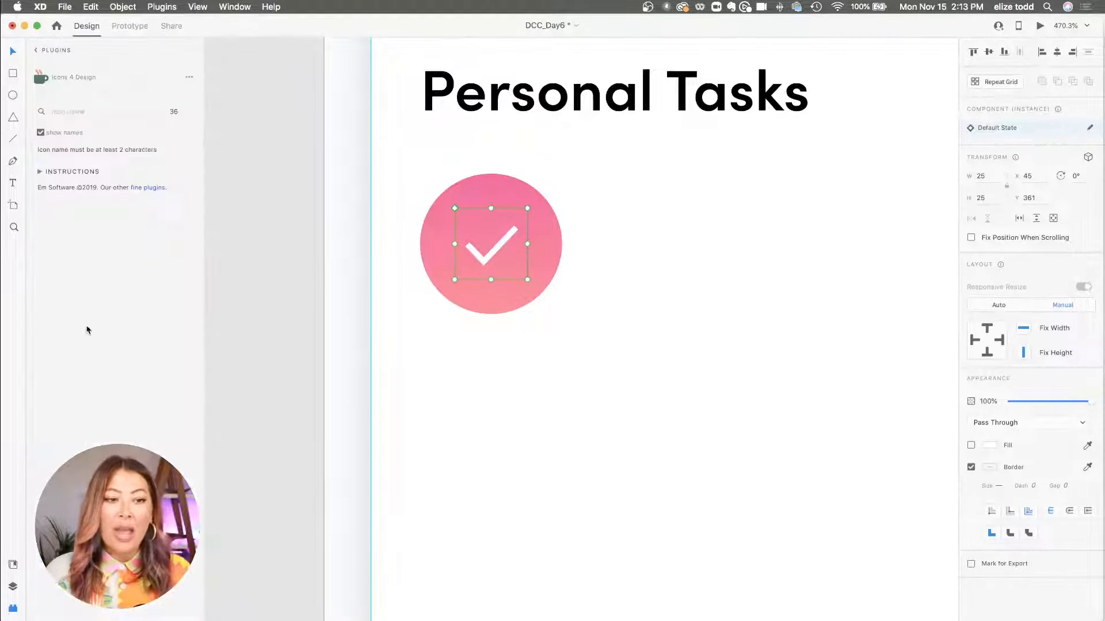
{"action": "left_click", "coordinate": [67, 112]}
{"action": "type", "text": "check"}
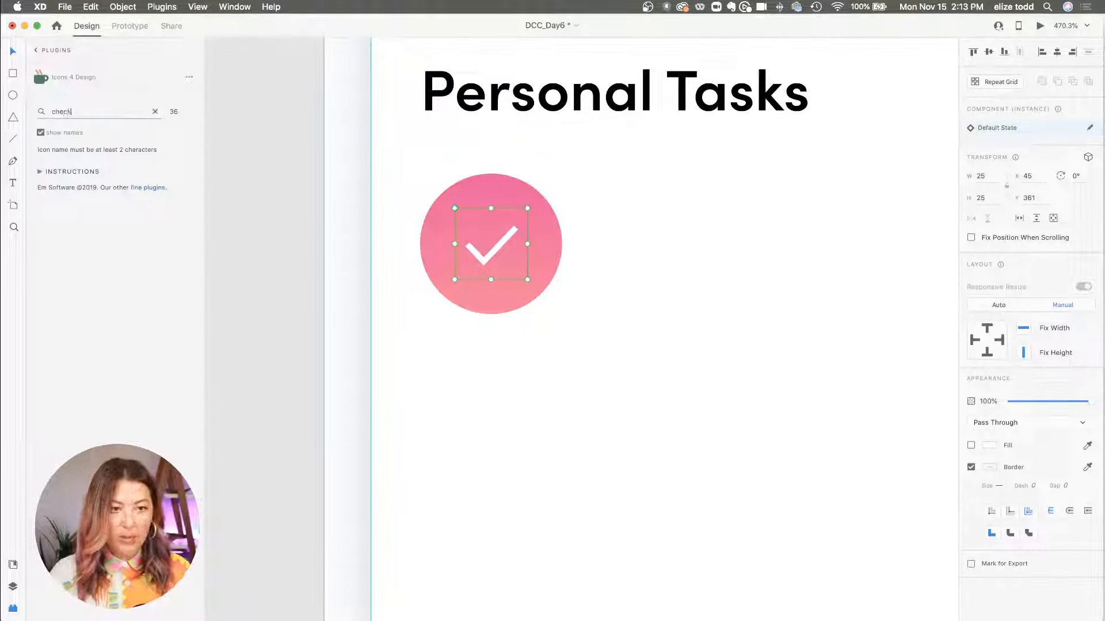
Step: Group the pink circle with its checkmark
{"action": "left_click", "coordinate": [529, 313]}
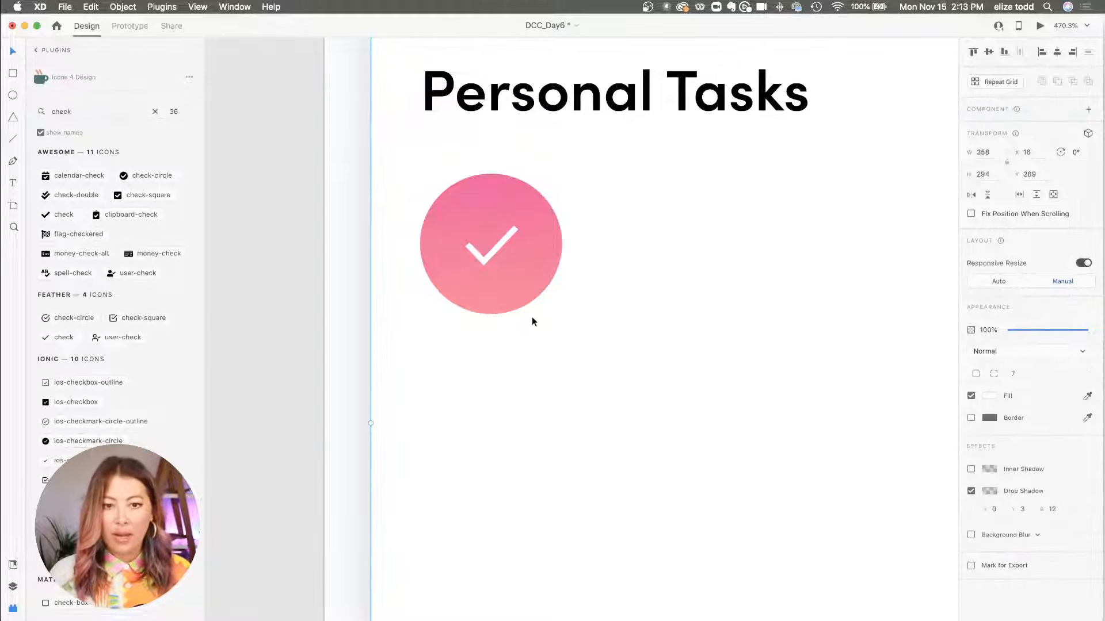
{"action": "scroll", "coordinate": [531, 316], "scroll_direction": "down", "scroll_amount": 2}
{"action": "left_click", "coordinate": [498, 273], "text": "shift"}
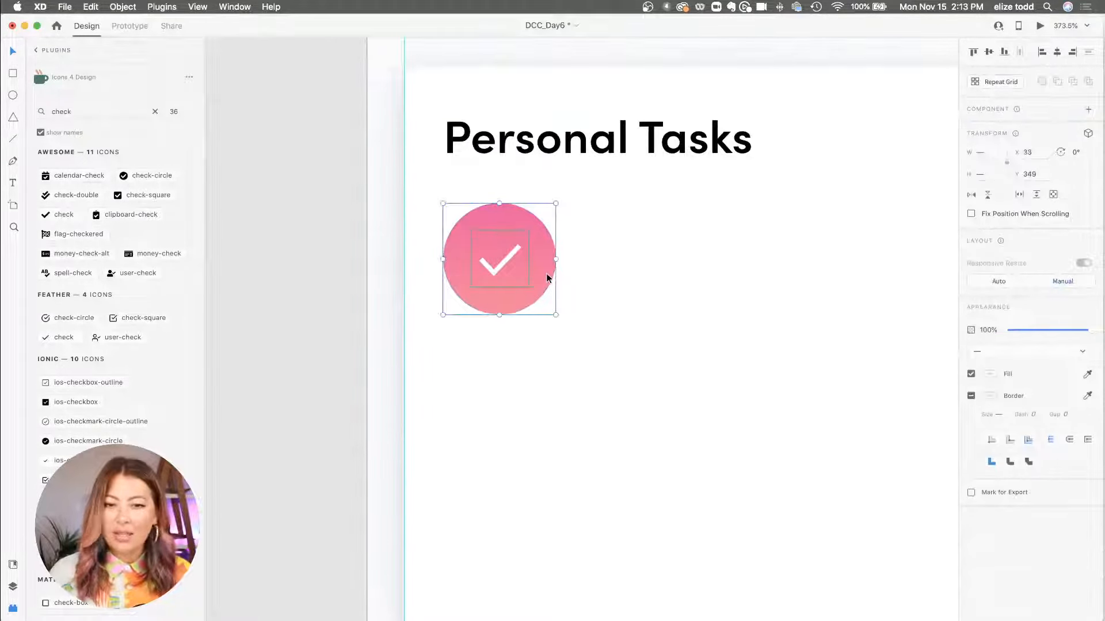
{"action": "key", "text": "super+g"}
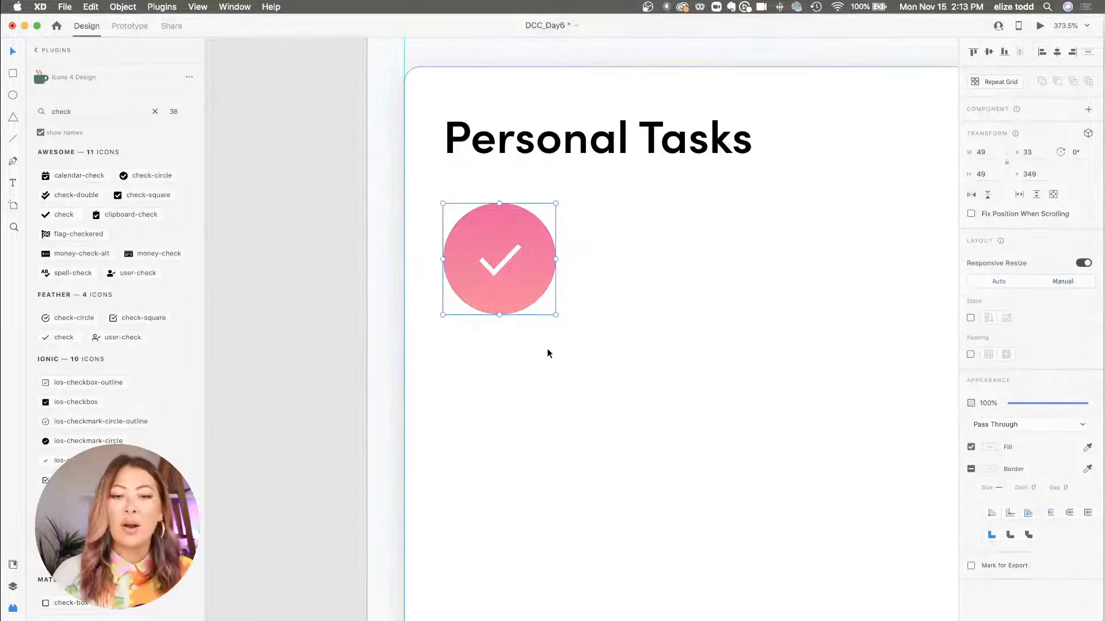
Step: Scale the grouped checkbox down to 42 by 42, keeping it aligned with the Personal Tasks heading
{"action": "scroll", "coordinate": [654, 324], "scroll_direction": "down", "scroll_amount": 5}
{"action": "scroll", "coordinate": [654, 324], "scroll_direction": "up", "scroll_amount": 3}
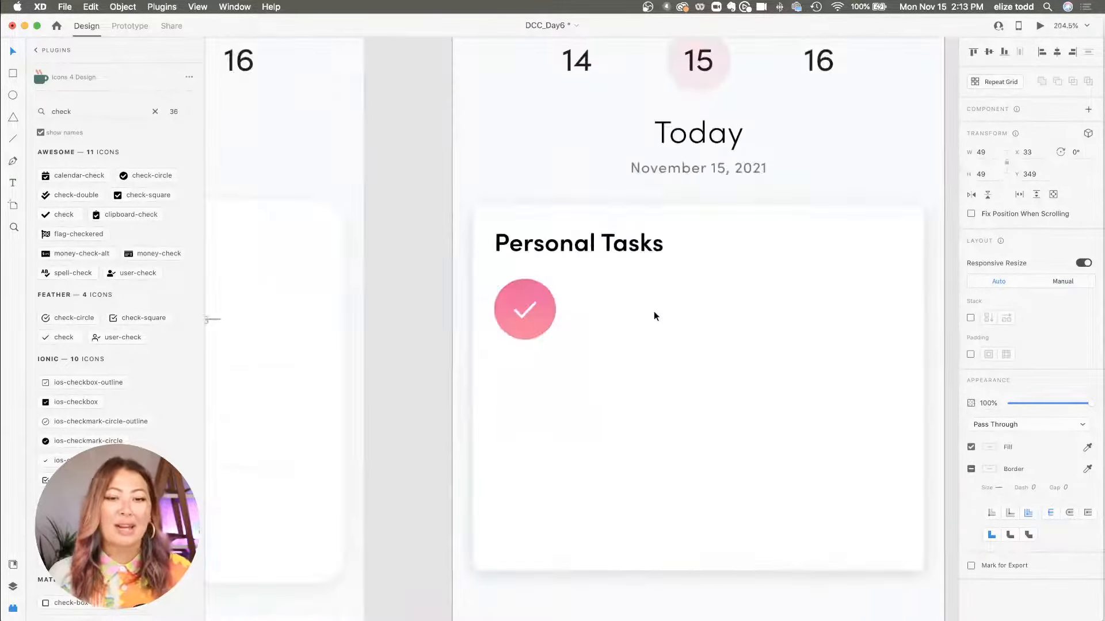
{"action": "scroll", "coordinate": [653, 312], "scroll_direction": "down", "scroll_amount": 3}
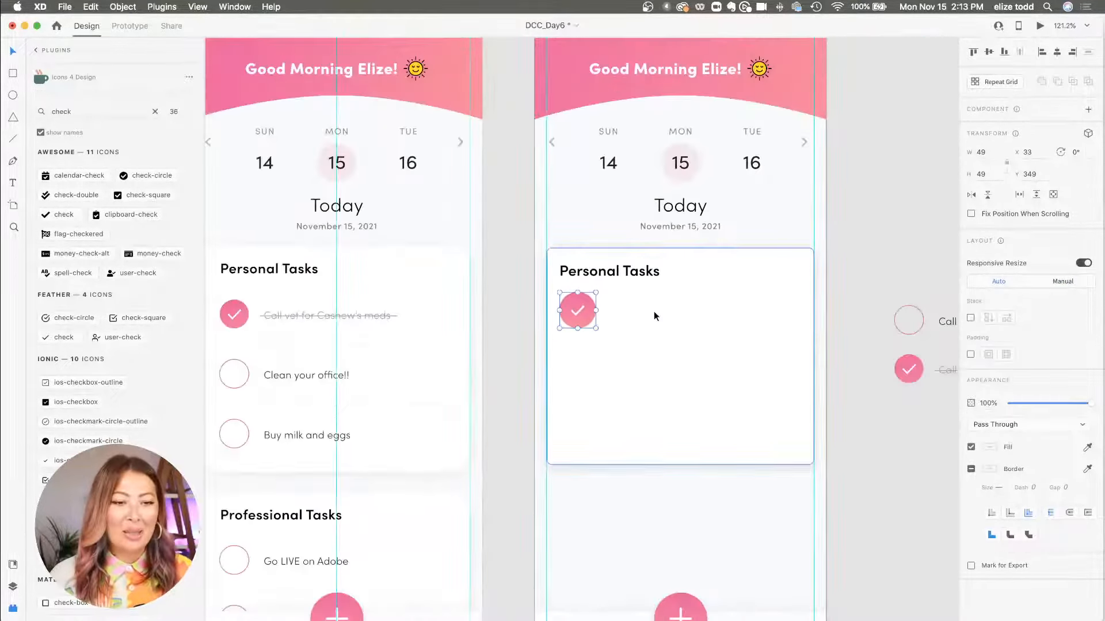
{"action": "scroll", "coordinate": [584, 310], "scroll_direction": "up", "scroll_amount": 3}
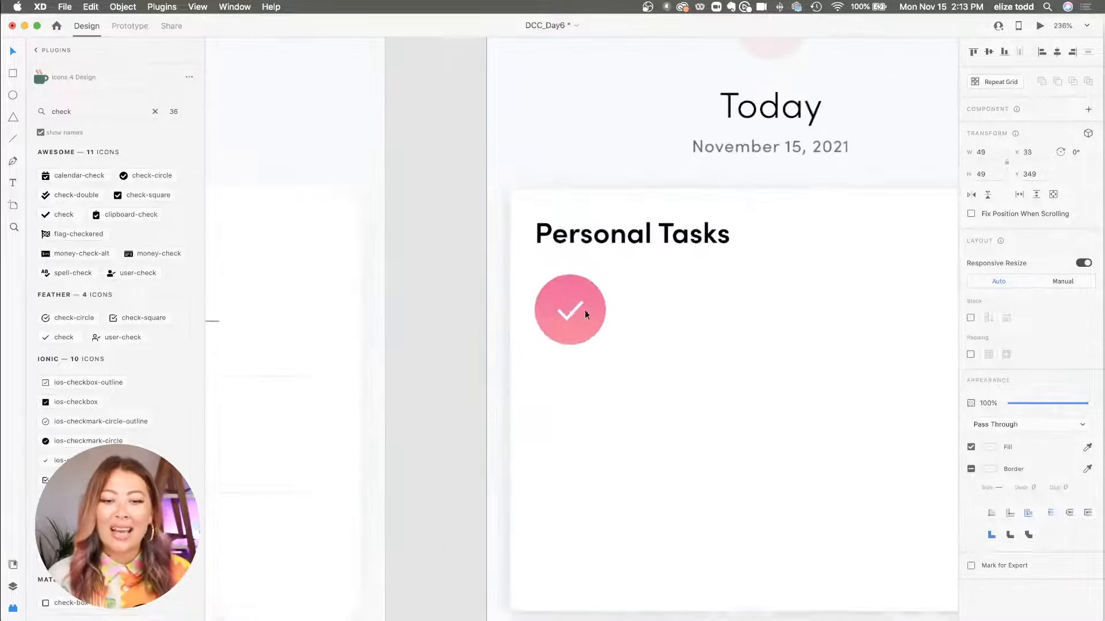
{"action": "left_click_drag", "start_coordinate": [605, 346], "coordinate": [595, 343]}
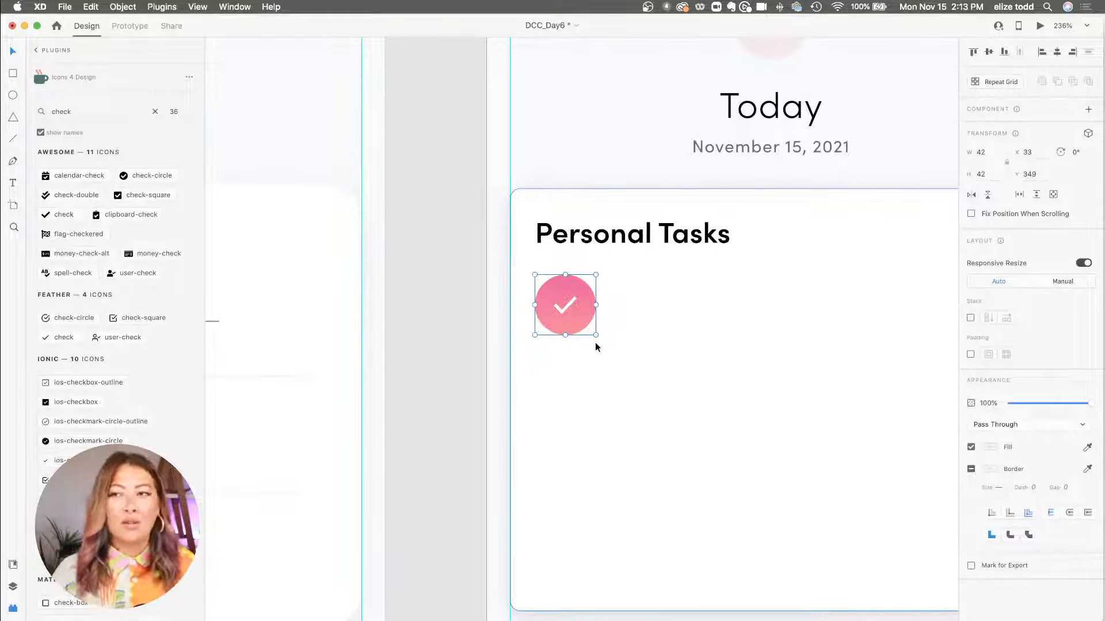
{"action": "scroll", "coordinate": [581, 330], "scroll_direction": "down", "scroll_amount": 2}
{"action": "left_click_drag", "start_coordinate": [571, 315], "coordinate": [571, 315]}
{"action": "scroll", "coordinate": [571, 315], "scroll_direction": "down", "scroll_amount": 3}
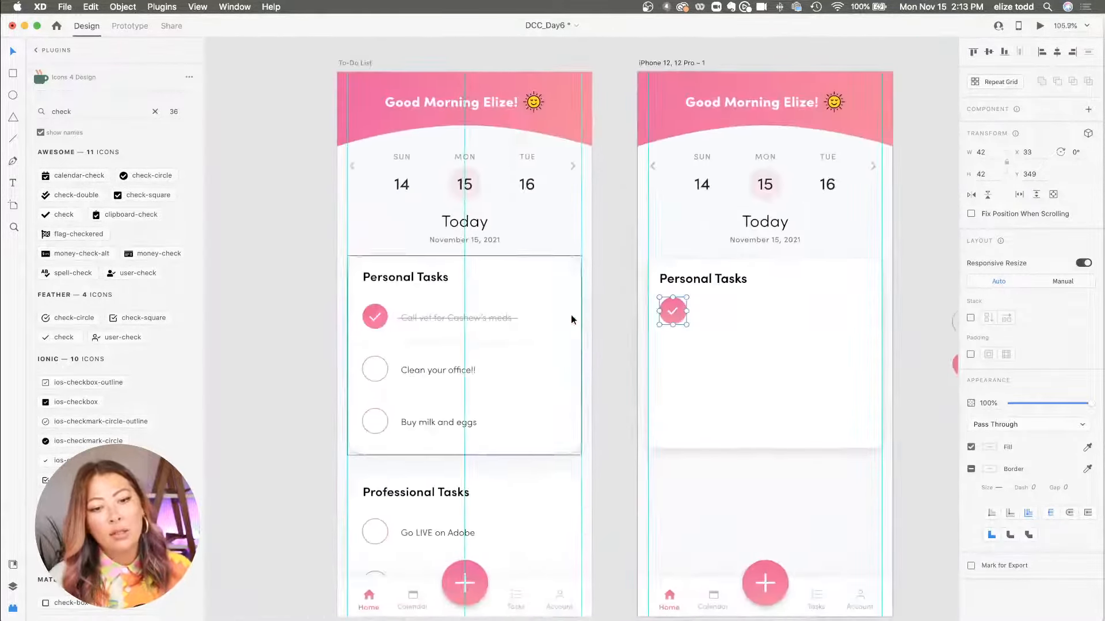
{"action": "scroll", "coordinate": [686, 316], "scroll_direction": "up", "scroll_amount": 2}
{"action": "scroll", "coordinate": [686, 316], "scroll_direction": "down", "scroll_amount": 2}
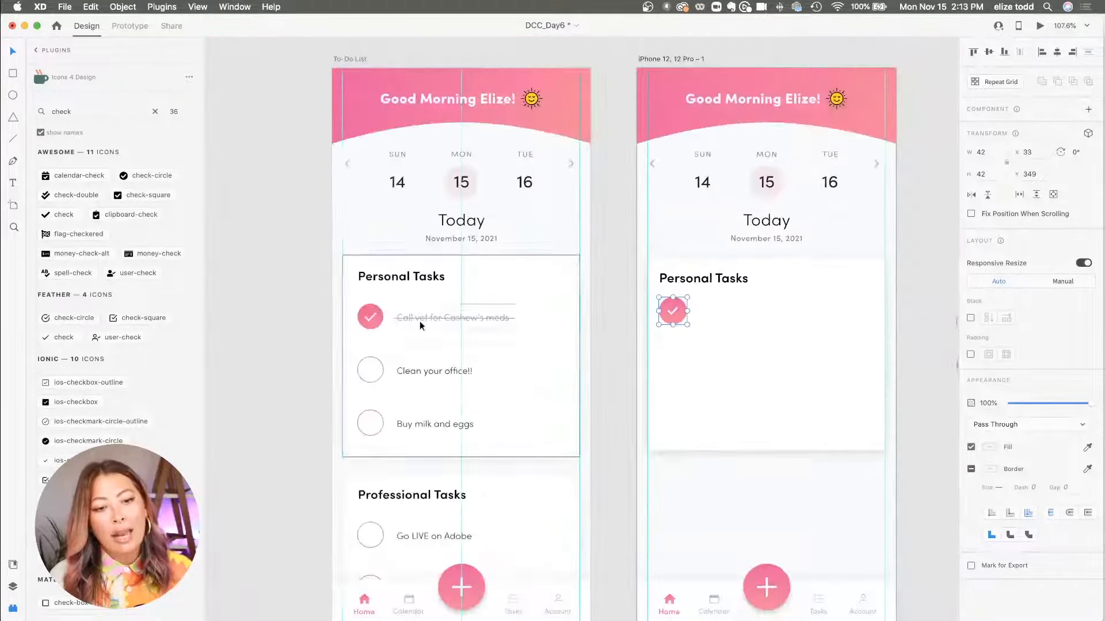
{"action": "scroll", "coordinate": [706, 326], "scroll_direction": "right", "scroll_amount": 5}
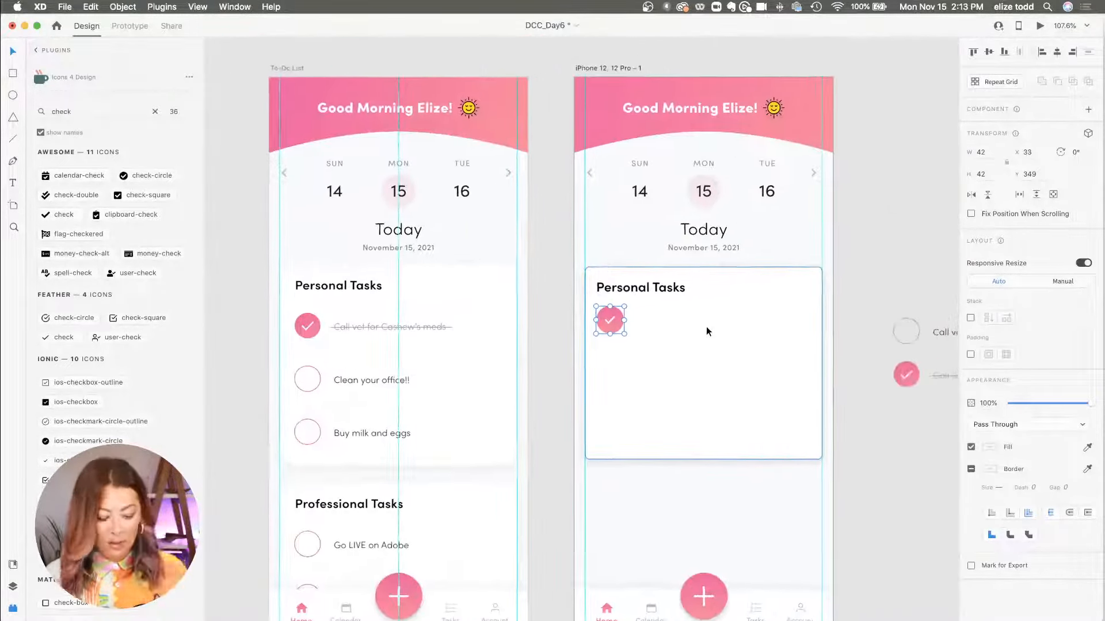
{"action": "scroll", "coordinate": [705, 328], "scroll_direction": "up", "scroll_amount": 3}
{"action": "key", "text": "t"}
{"action": "left_click", "coordinate": [550, 329]}
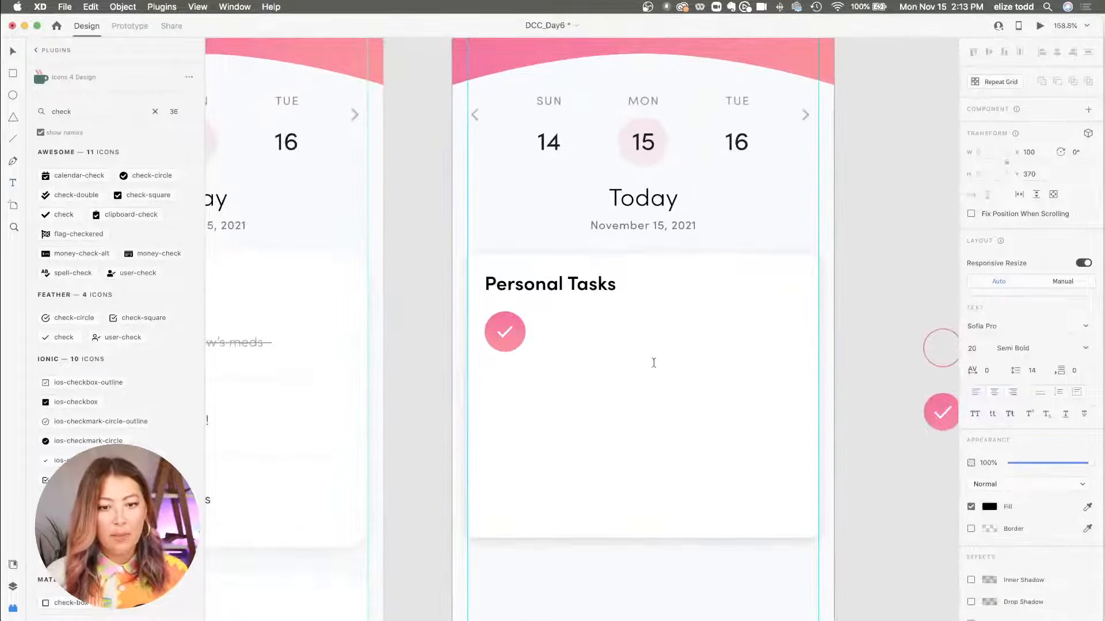
{"action": "key", "text": "Escape"}
Step: Copy the "Call vet for Cashew's meds" text from the To-Do List artboard into the new Personal Tasks card
{"action": "scroll", "coordinate": [653, 362], "scroll_direction": "down", "scroll_amount": 5}
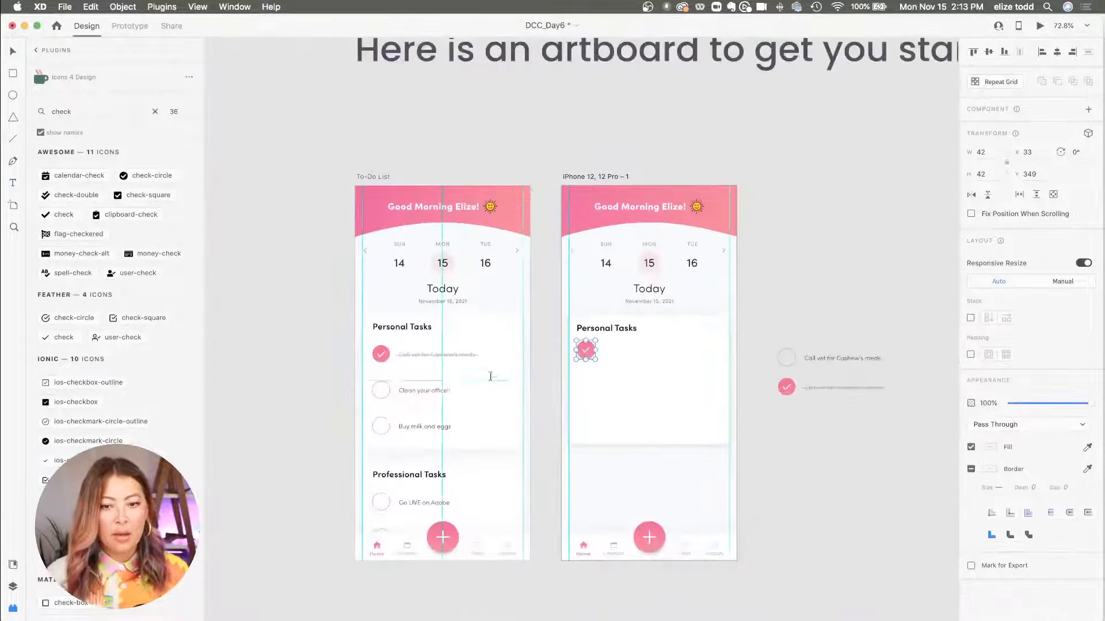
{"action": "left_click", "coordinate": [431, 361]}
{"action": "double_click", "coordinate": [414, 359]}
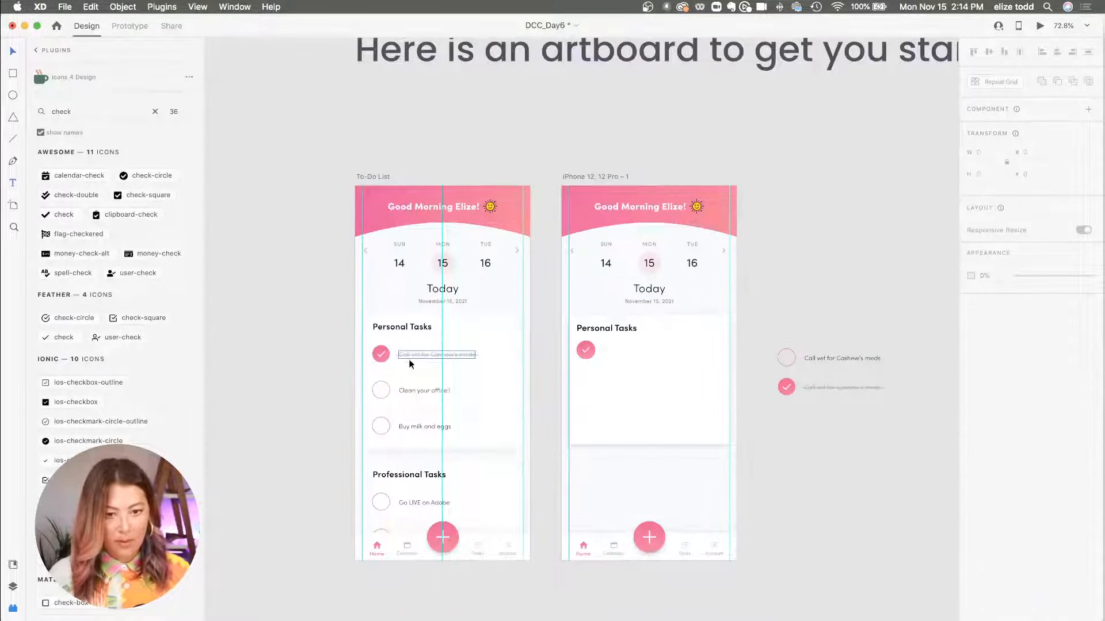
{"action": "left_click", "coordinate": [623, 358]}
{"action": "scroll", "coordinate": [622, 359], "scroll_direction": "up", "scroll_amount": 5}
{"action": "type", "text": "Call vet for Cashew's meds"}
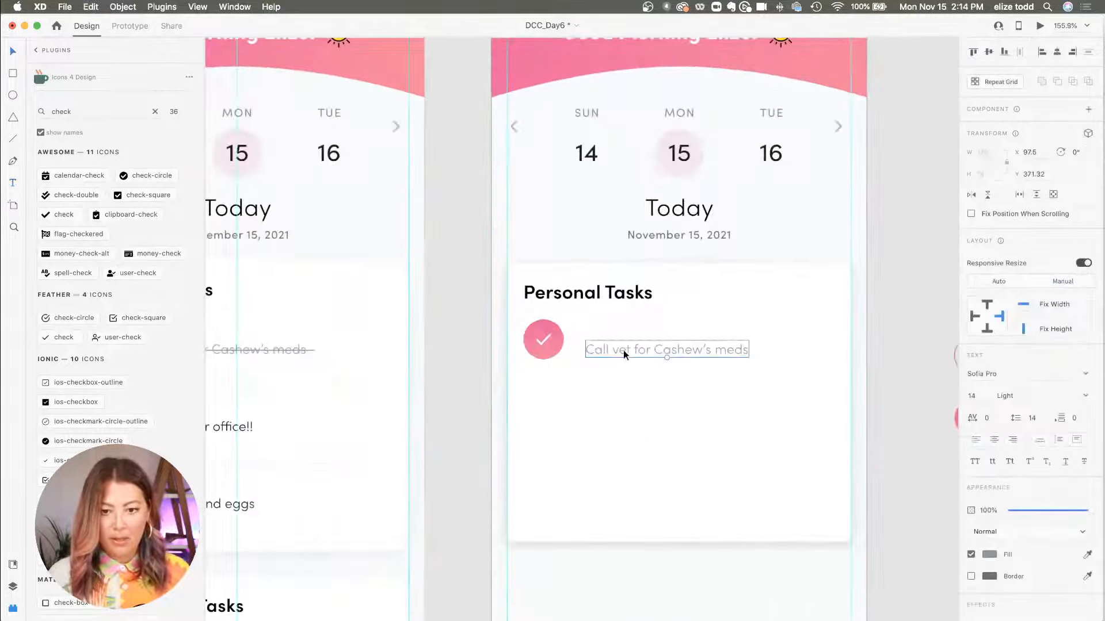
Step: Position the task text beside the checkbox at X 88.5, Y 361, vertically centered on the pink circle
{"action": "left_click_drag", "start_coordinate": [611, 341], "coordinate": [615, 343]}
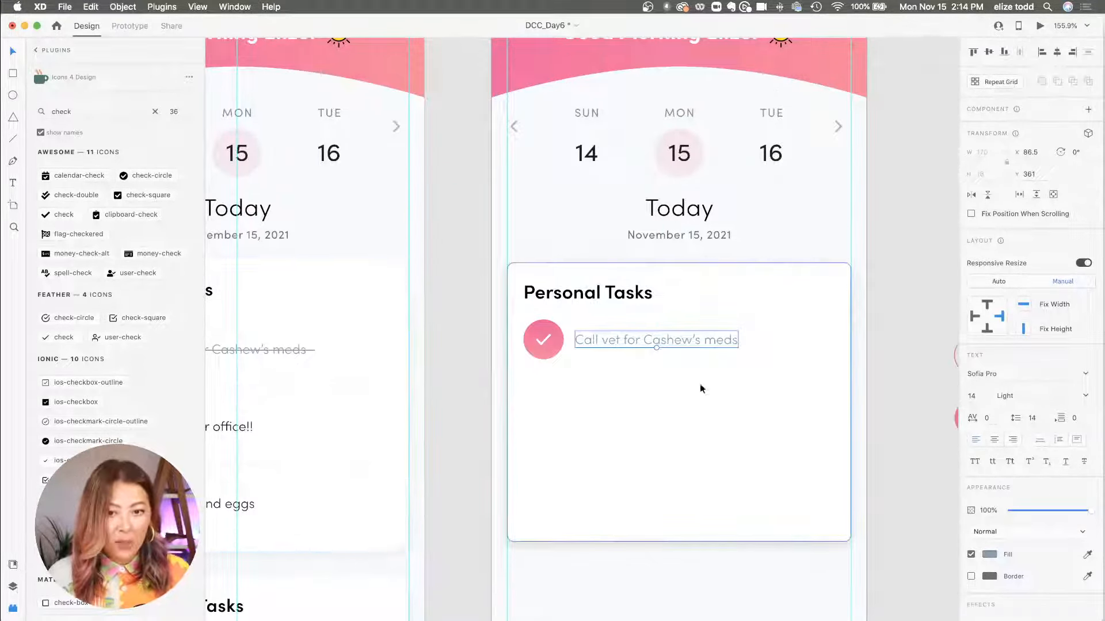
{"action": "scroll", "coordinate": [684, 344], "scroll_direction": "up", "scroll_amount": 5}
{"action": "mouse_move", "coordinate": [589, 343]}
{"action": "left_mouse_down"}
{"action": "mouse_move", "coordinate": [605, 343]}
{"action": "mouse_move", "coordinate": [595, 338]}
{"action": "left_mouse_up"}
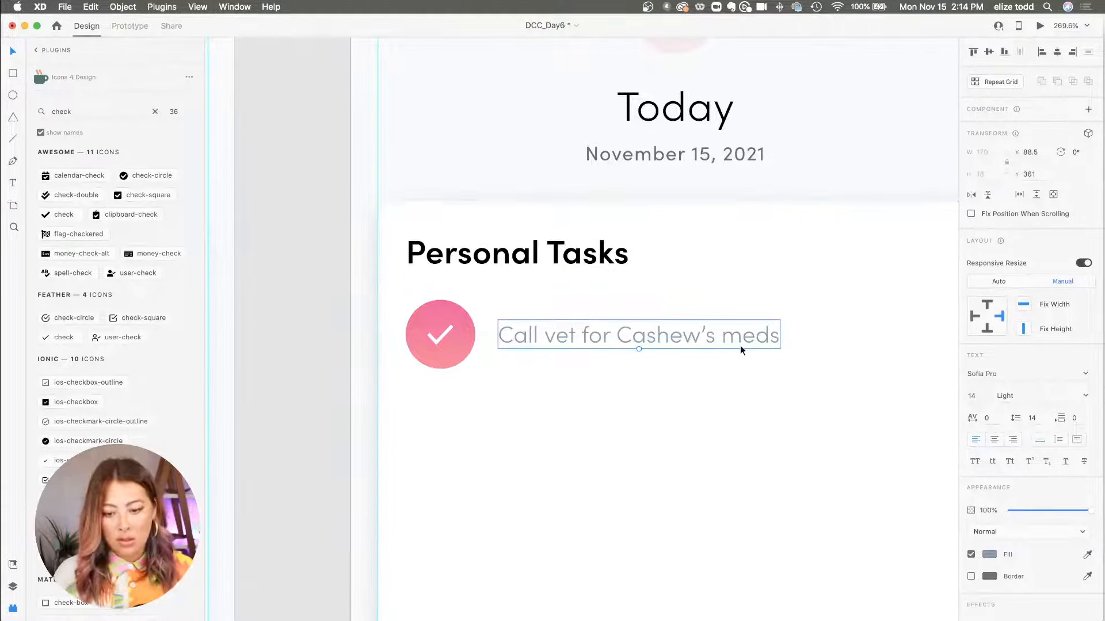
Step: Draw a horizontal strikethrough line about 200 wide across the task text and apply the document color #8A9DAD to its border
{"action": "key", "text": "l"}
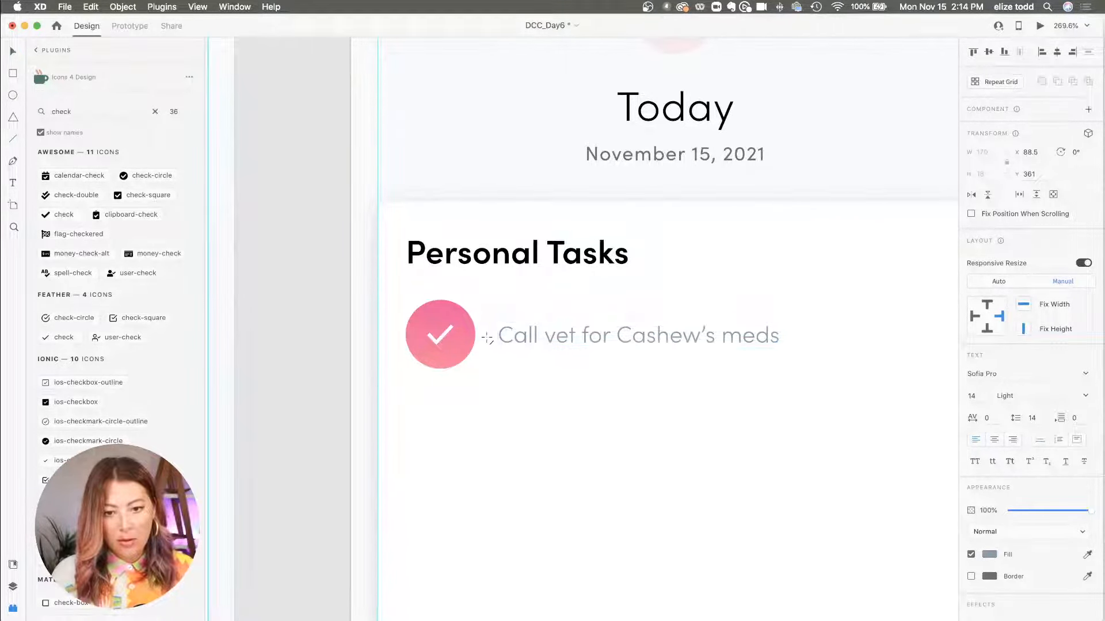
{"action": "left_click_drag", "start_coordinate": [486, 338], "coordinate": [818, 337]}
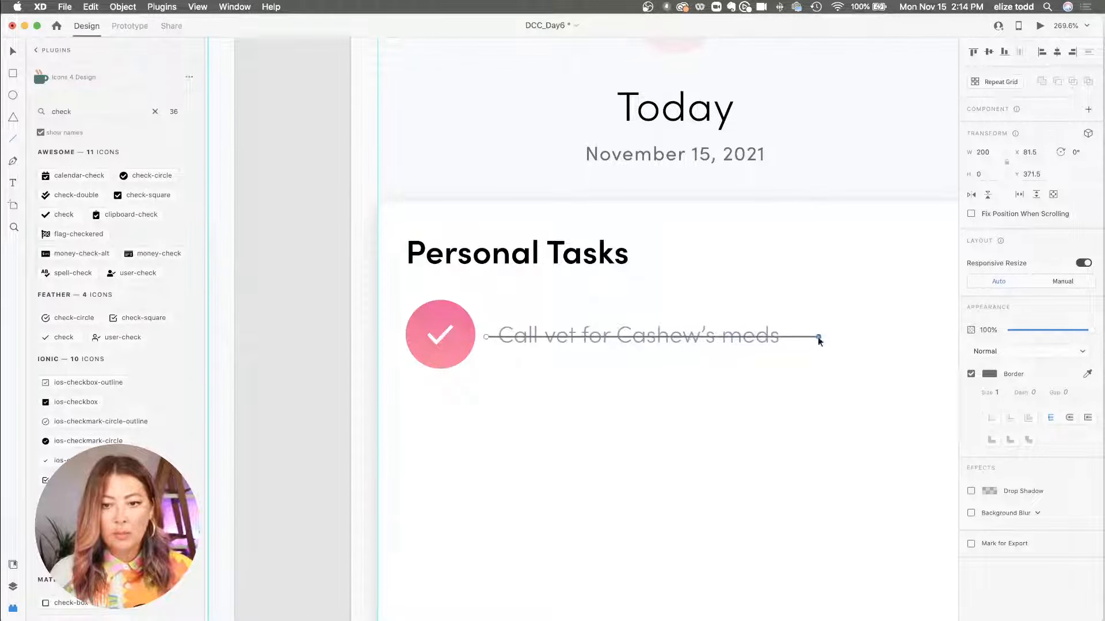
{"action": "left_click", "coordinate": [12, 565]}
{"action": "scroll", "coordinate": [115, 288], "scroll_direction": "up", "scroll_amount": 10}
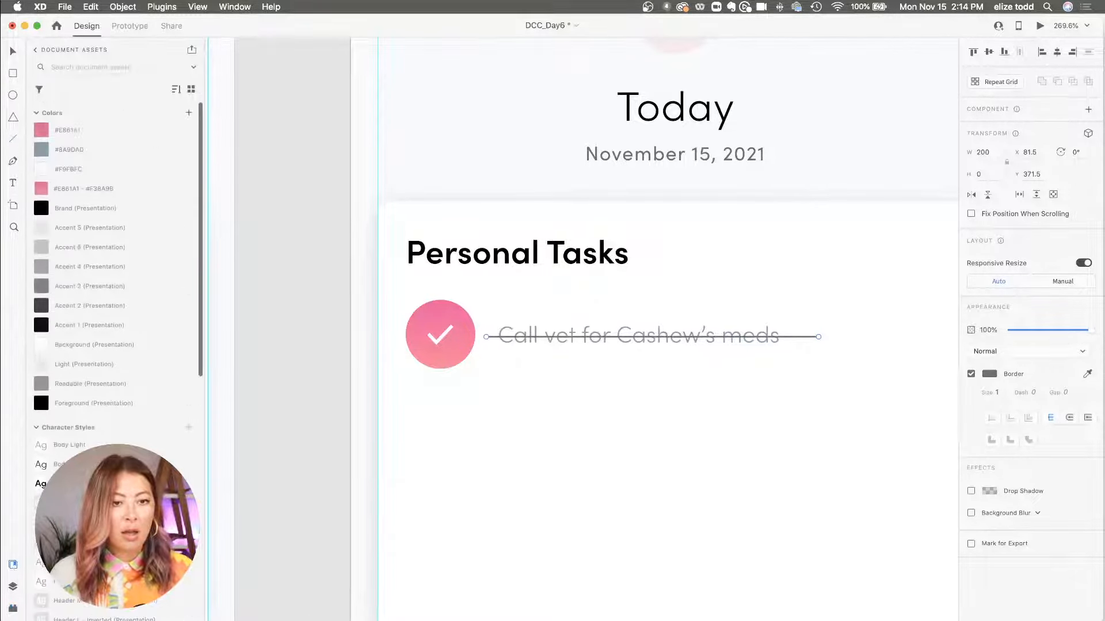
{"action": "mouse_move", "coordinate": [62, 154]}
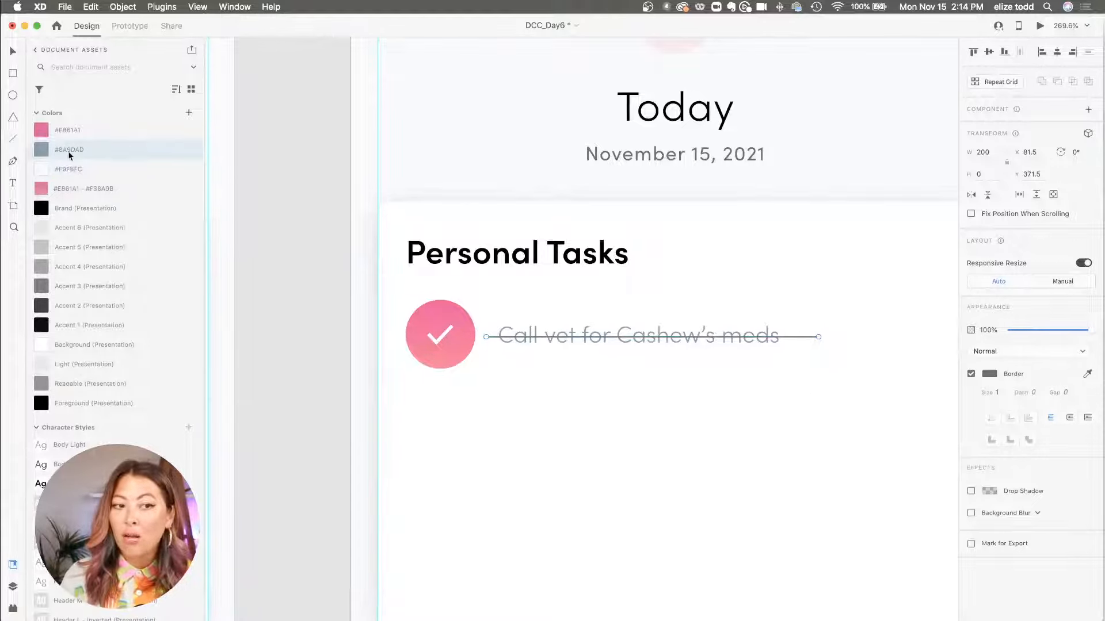
{"action": "right_click", "coordinate": [68, 150]}
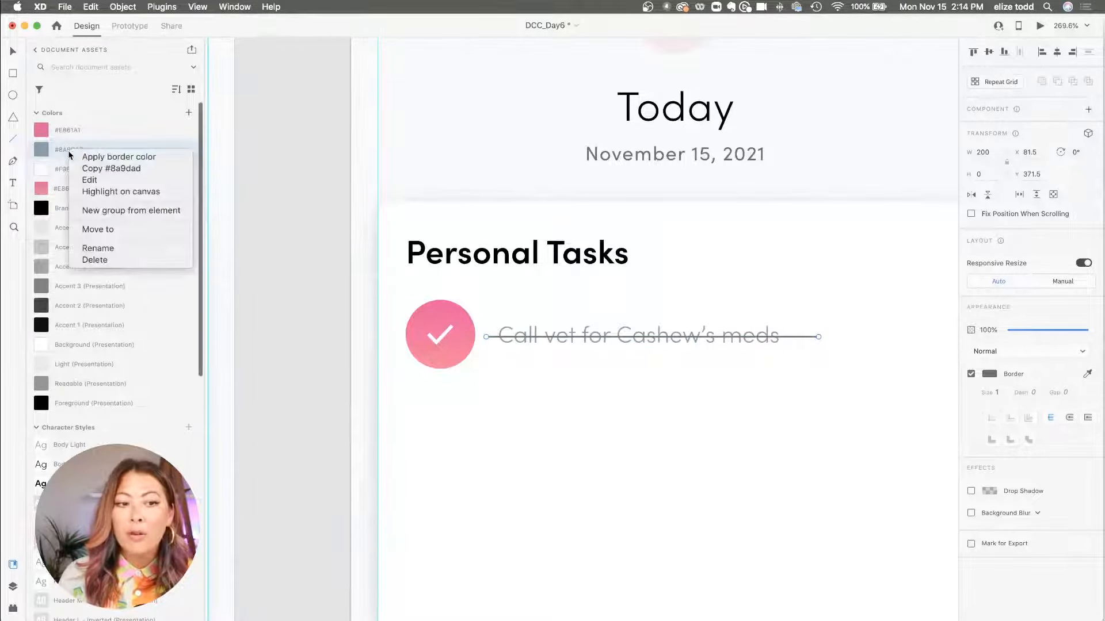
{"action": "left_click", "coordinate": [123, 159]}
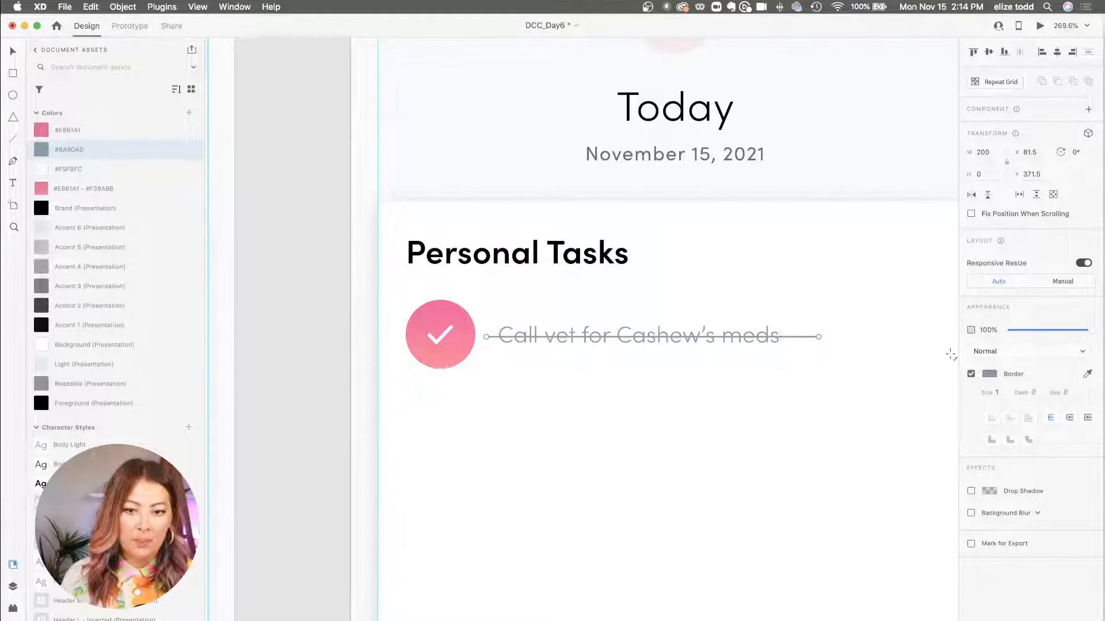
Step: Shorten the strikethrough line to about 193 wide so it ends just past the task text
{"action": "left_click_drag", "start_coordinate": [818, 336], "coordinate": [803, 340]}
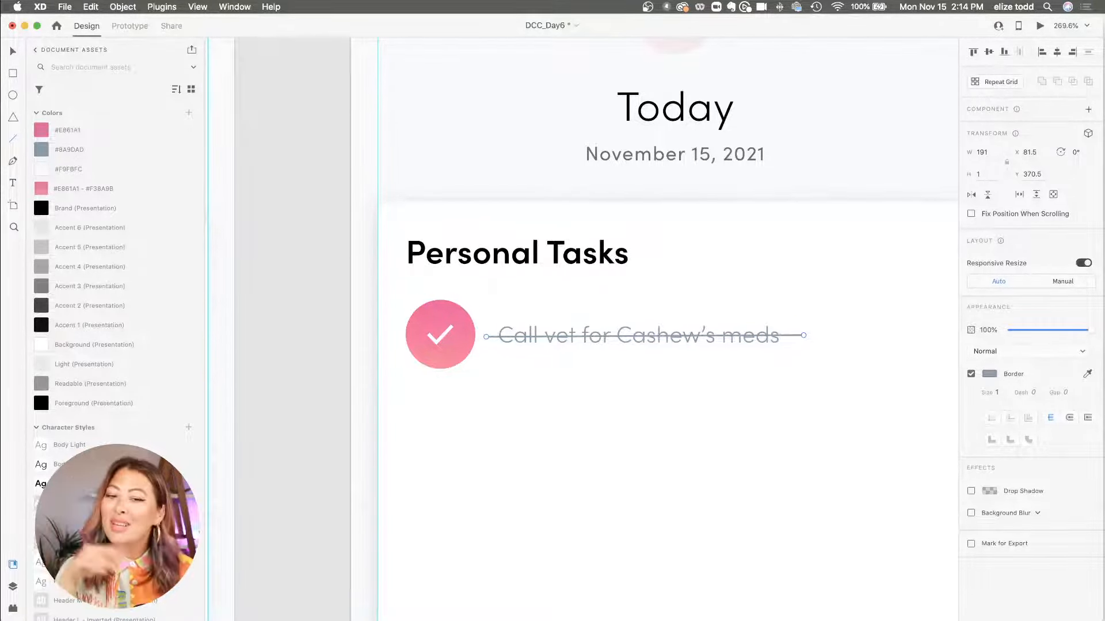
{"action": "left_click", "coordinate": [493, 508]}
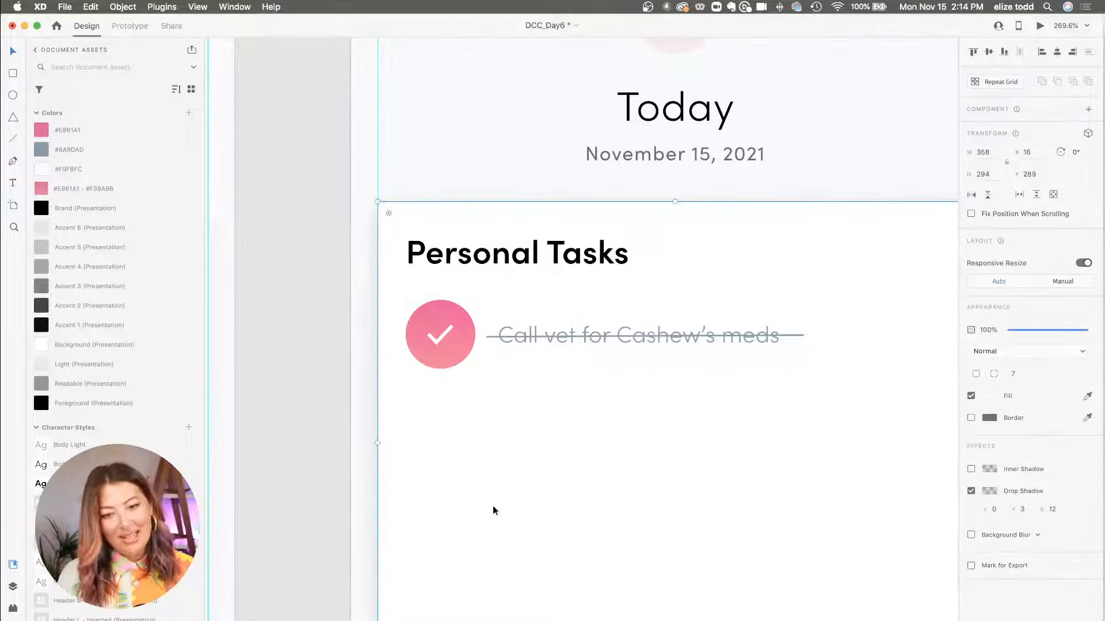
{"action": "scroll", "coordinate": [575, 460], "scroll_direction": "down", "scroll_amount": 3}
{"action": "scroll", "coordinate": [706, 419], "scroll_direction": "up", "scroll_amount": 4}
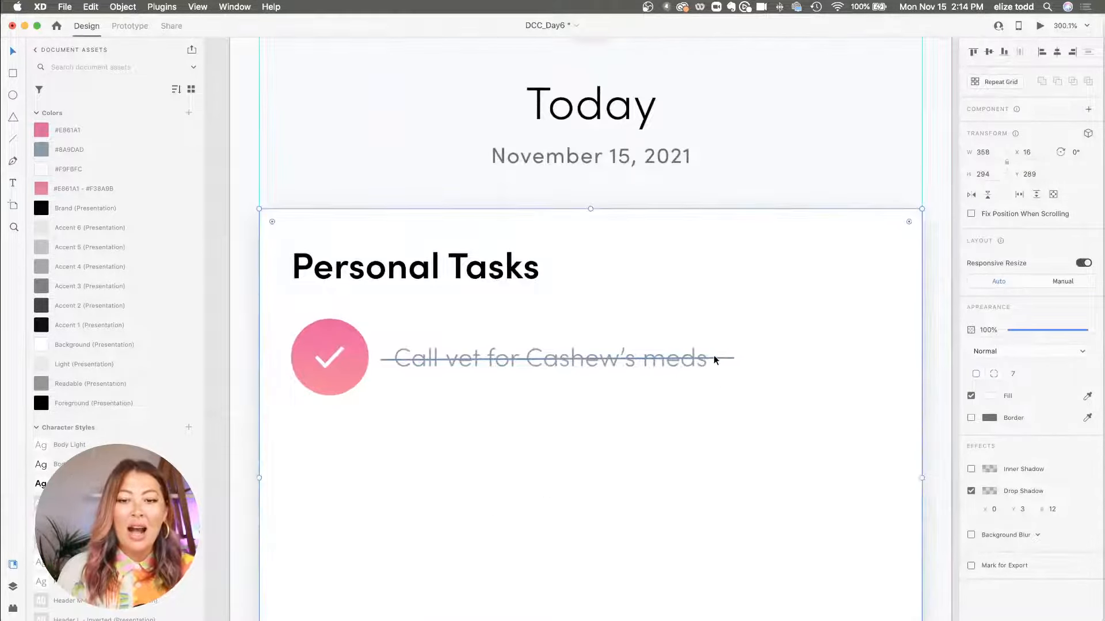
{"action": "scroll", "coordinate": [718, 355], "scroll_direction": "down", "scroll_amount": 6}
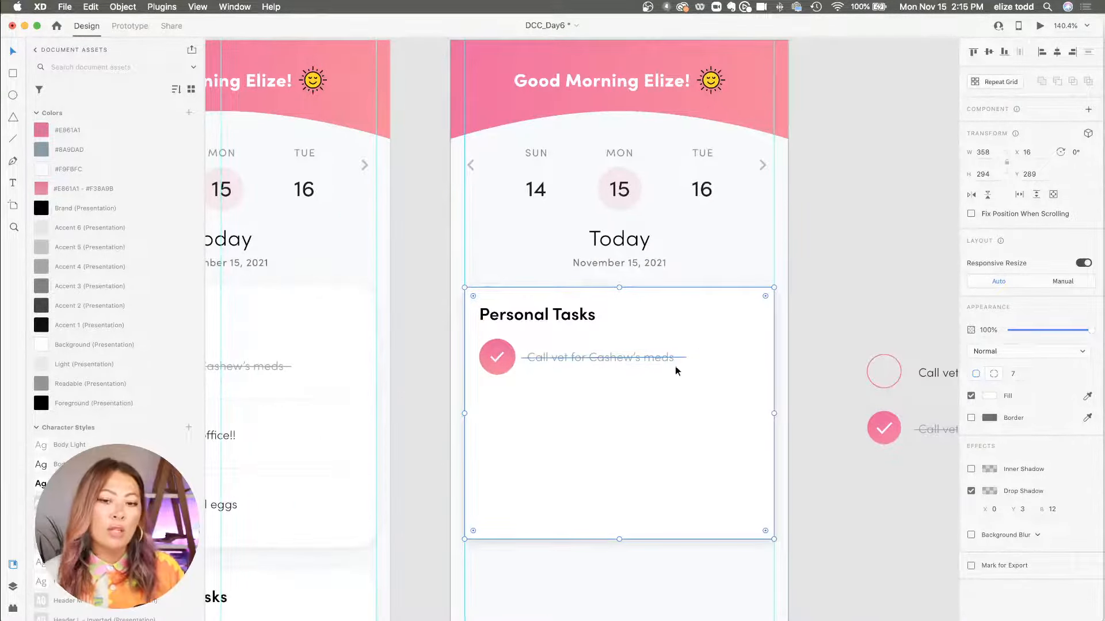
{"action": "scroll", "coordinate": [675, 366], "scroll_direction": "up", "scroll_amount": 3}
{"action": "double_click", "coordinate": [687, 351]}
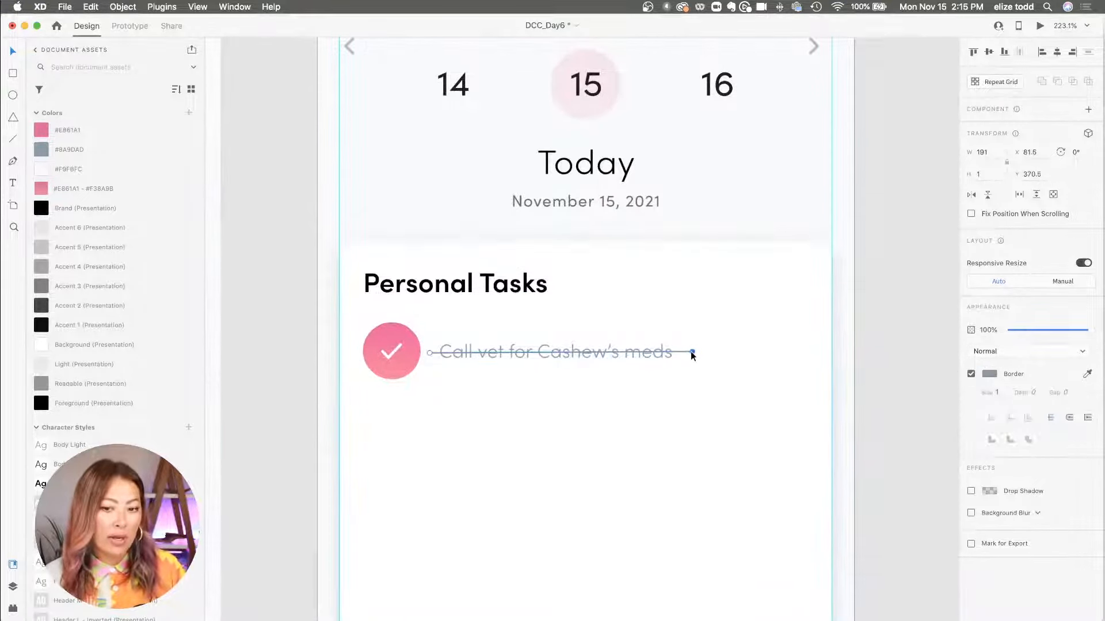
{"action": "left_click_drag", "start_coordinate": [692, 352], "coordinate": [696, 357]}
{"action": "scroll", "coordinate": [695, 354], "scroll_direction": "down", "scroll_amount": 3}
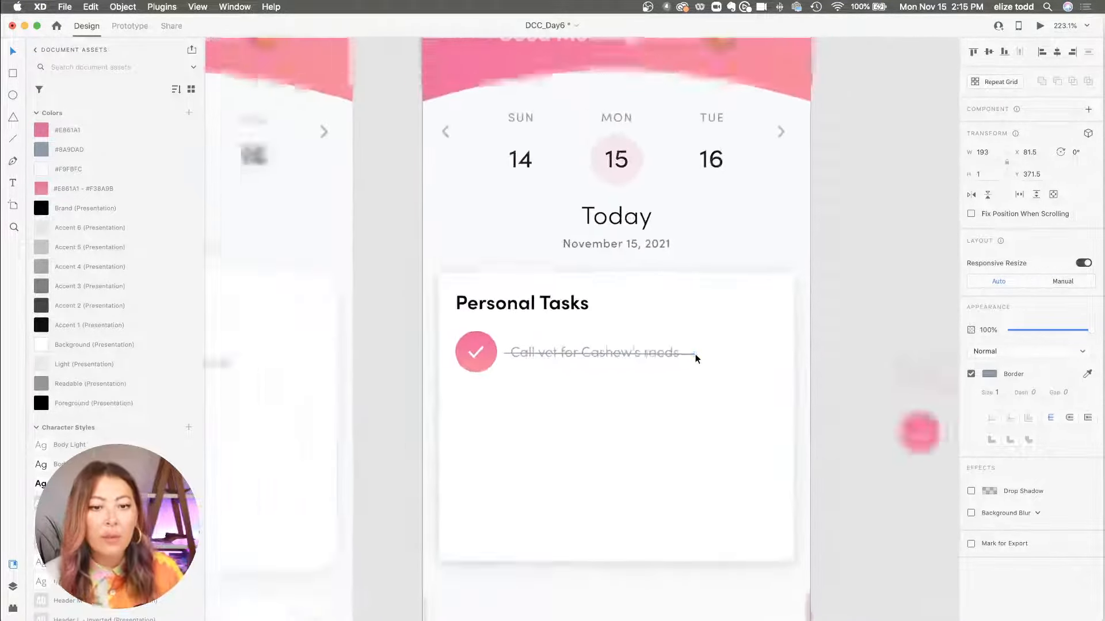
Step: Make a component from the checkbox, the task text and the strikethrough line together
{"action": "left_click", "coordinate": [619, 347], "text": "shift"}
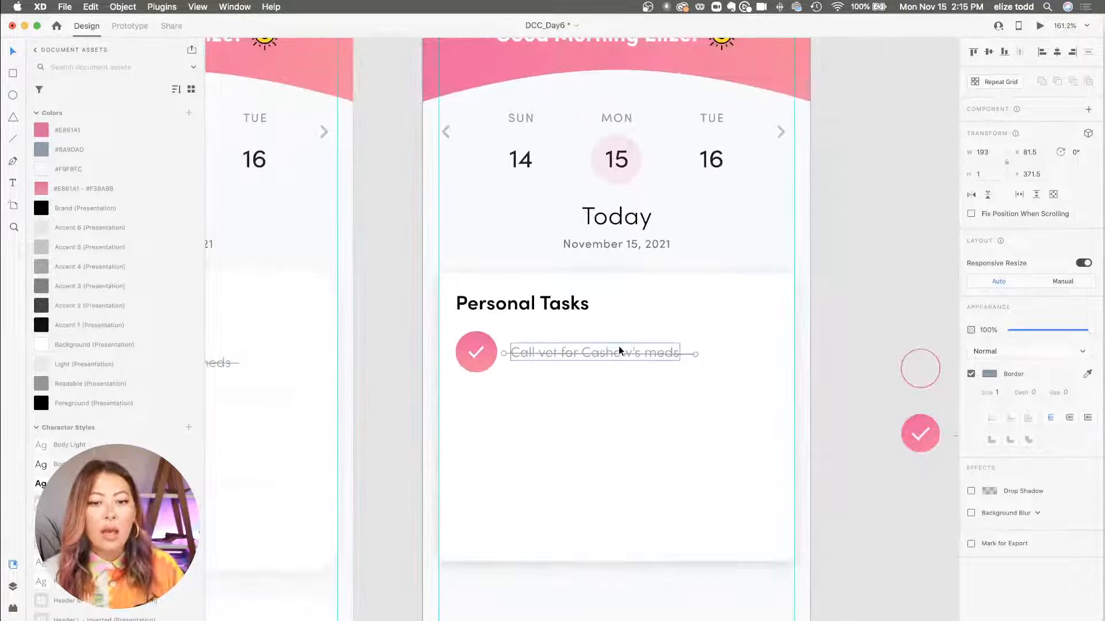
{"action": "left_click", "coordinate": [574, 366]}
{"action": "left_click", "coordinate": [560, 351]}
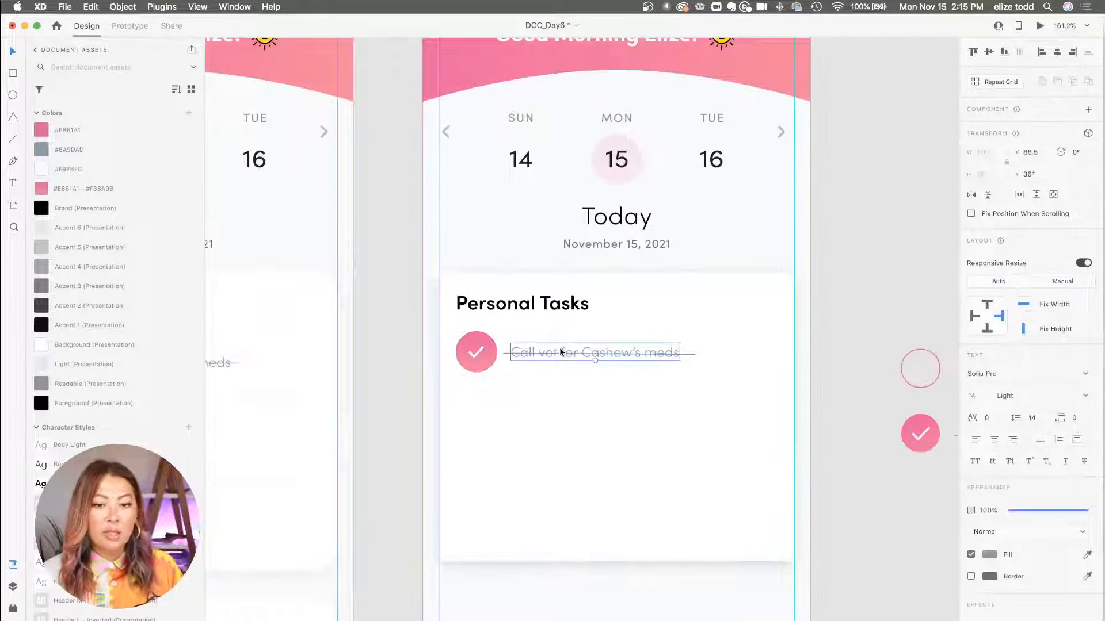
{"action": "left_click", "coordinate": [688, 353], "text": "shift"}
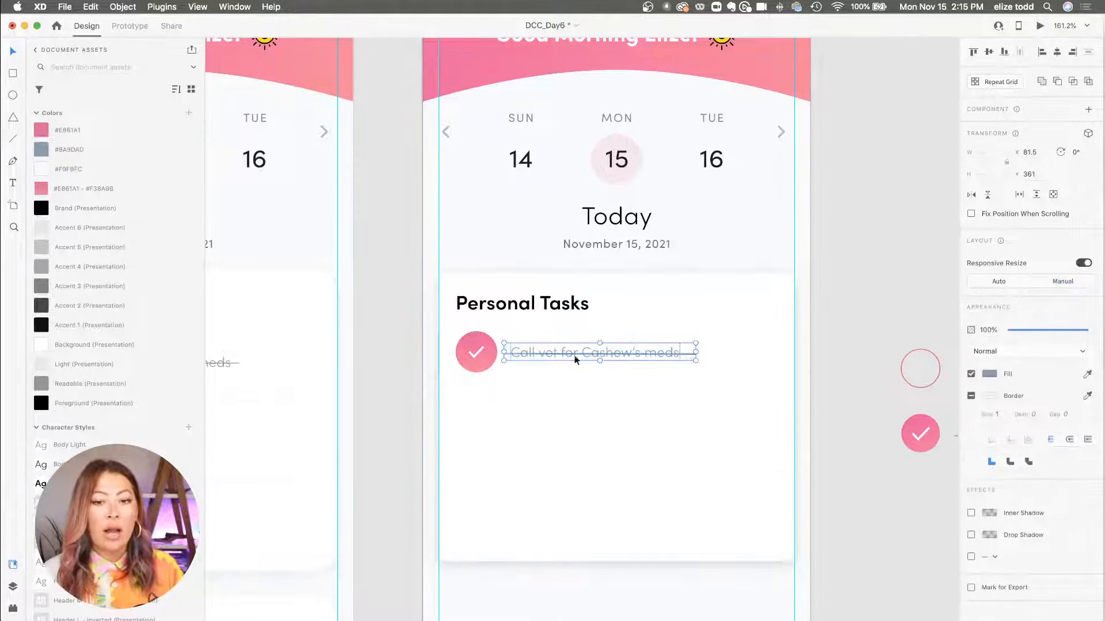
{"action": "left_click", "coordinate": [475, 358], "text": "shift"}
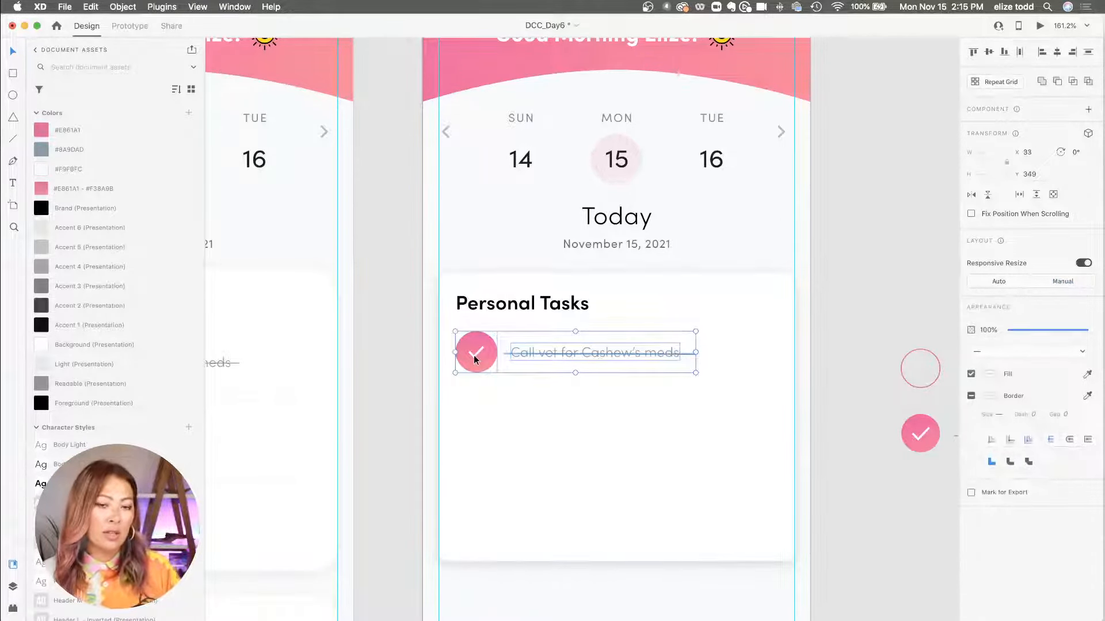
{"action": "left_click", "coordinate": [1087, 111]}
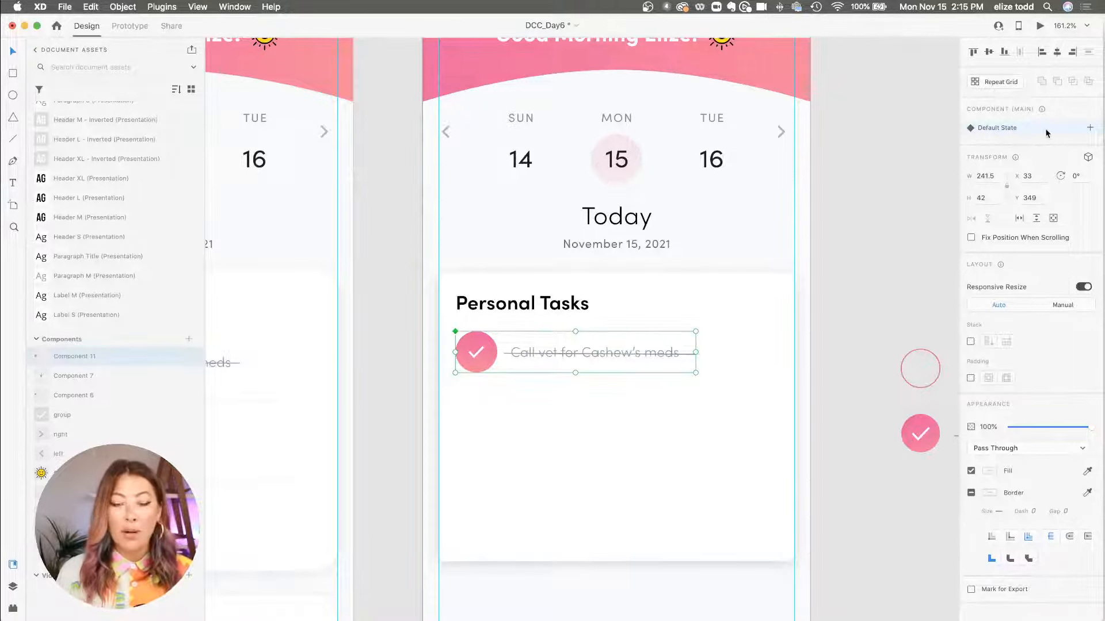
Step: Compare with the finished example component beside the artboard and add a Toggle State to the new task component
{"action": "scroll", "coordinate": [823, 264], "scroll_direction": "right", "scroll_amount": 5}
{"action": "left_click", "coordinate": [804, 360]}
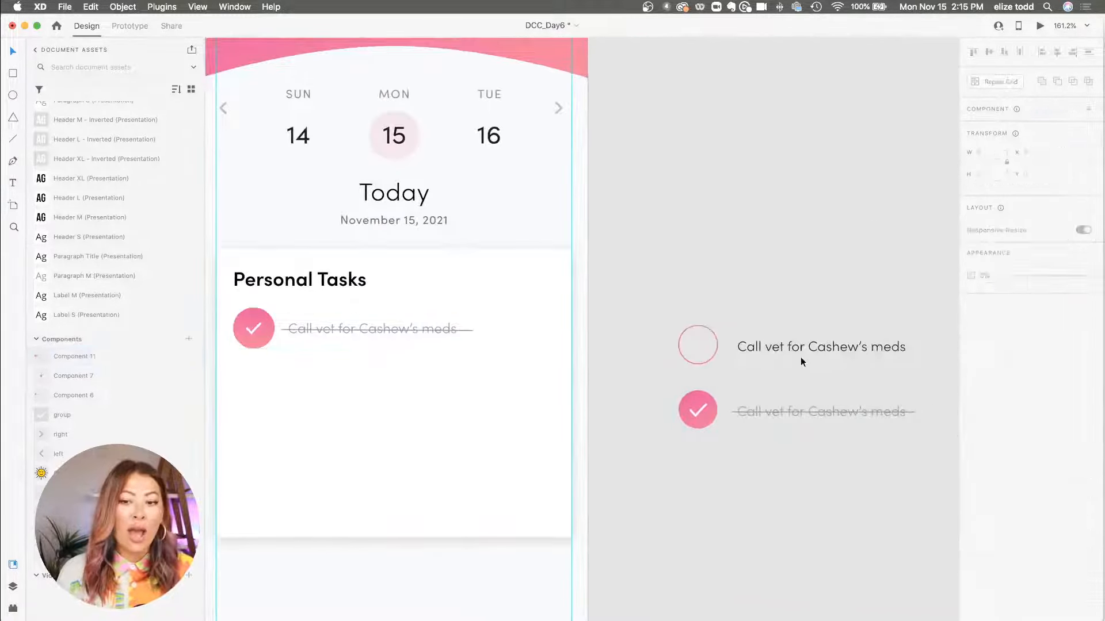
{"action": "left_click", "coordinate": [795, 348]}
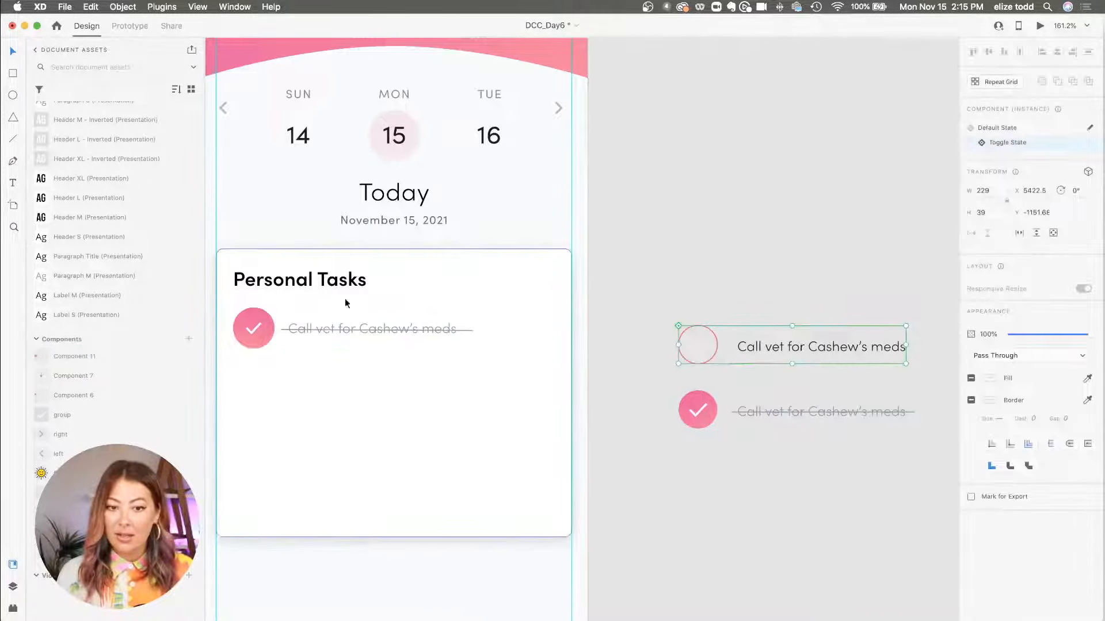
{"action": "left_click", "coordinate": [347, 330]}
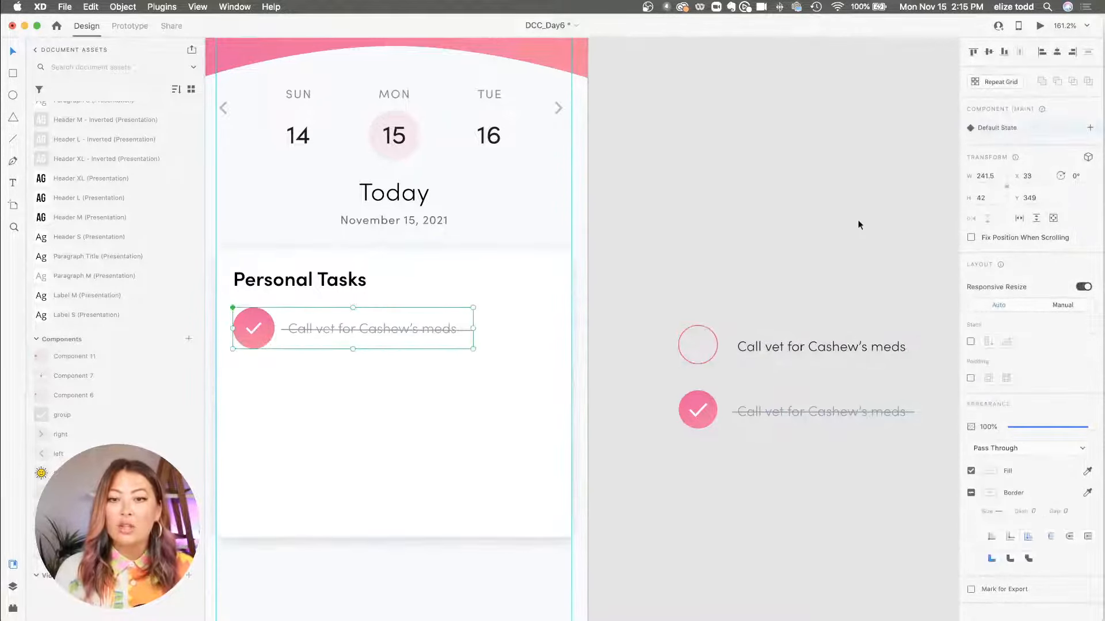
{"action": "left_click", "coordinate": [1090, 128]}
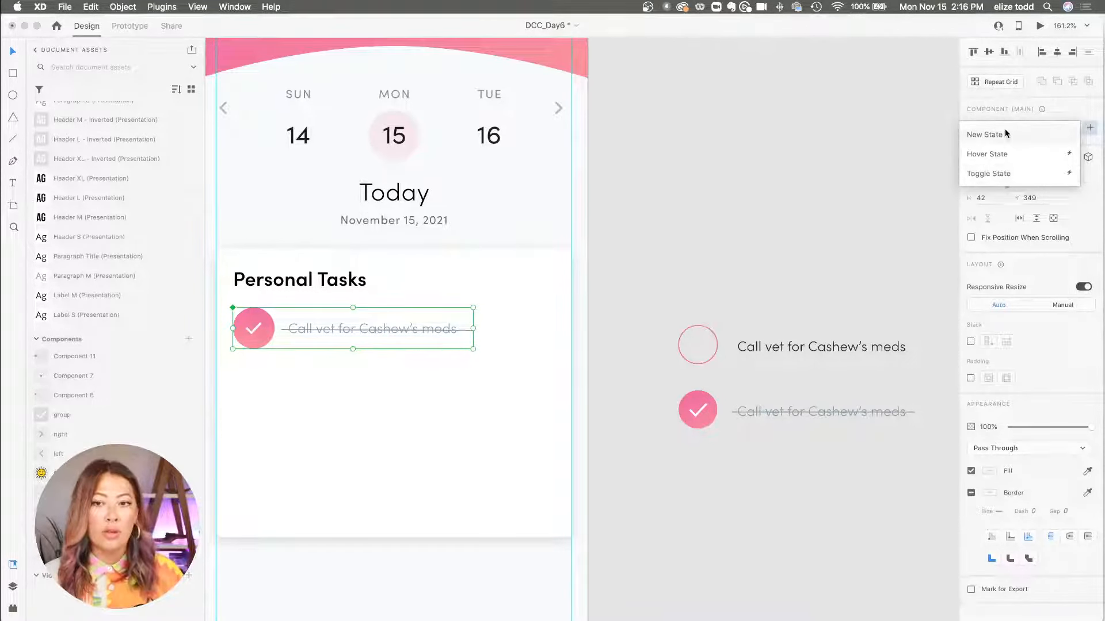
{"action": "left_click", "coordinate": [1007, 176]}
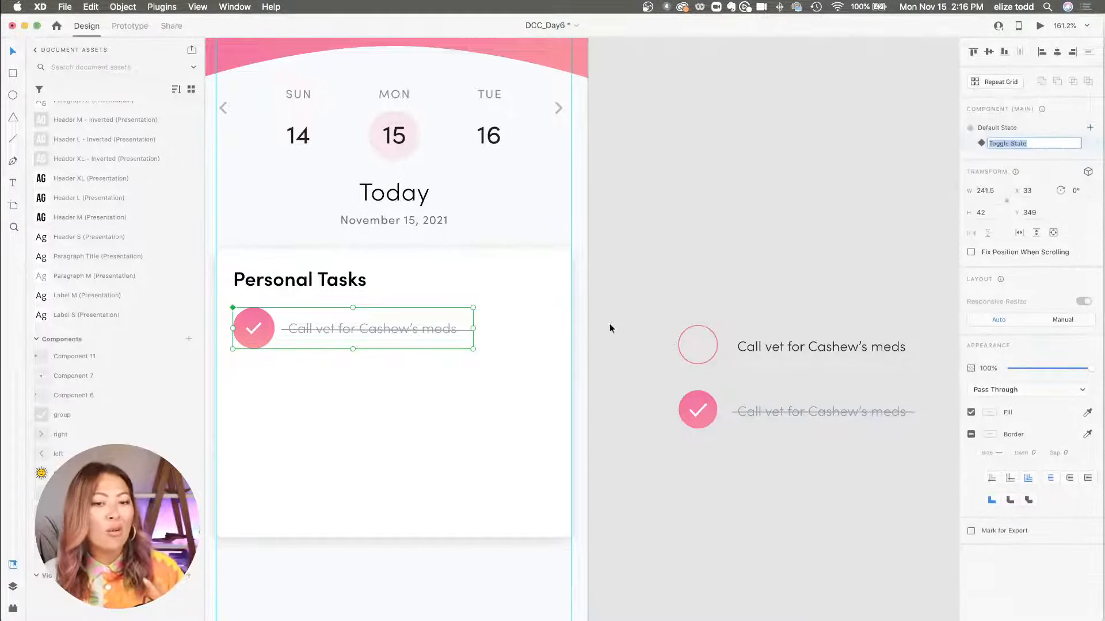
Step: Remove the fill from the task component's checkbox circle and give it a border in the saved pink swatch
{"action": "scroll", "coordinate": [530, 358], "scroll_direction": "left", "scroll_amount": 3}
{"action": "scroll", "coordinate": [530, 358], "scroll_direction": "down", "scroll_amount": 1}
{"action": "left_click", "coordinate": [529, 358]}
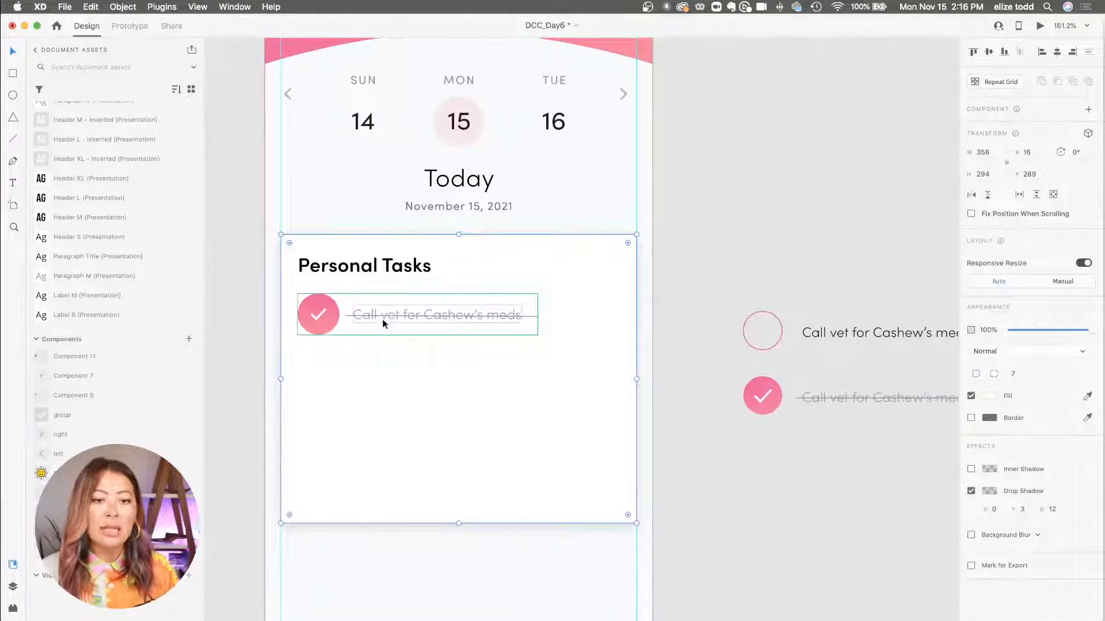
{"action": "scroll", "coordinate": [475, 313], "scroll_direction": "up", "scroll_amount": 3}
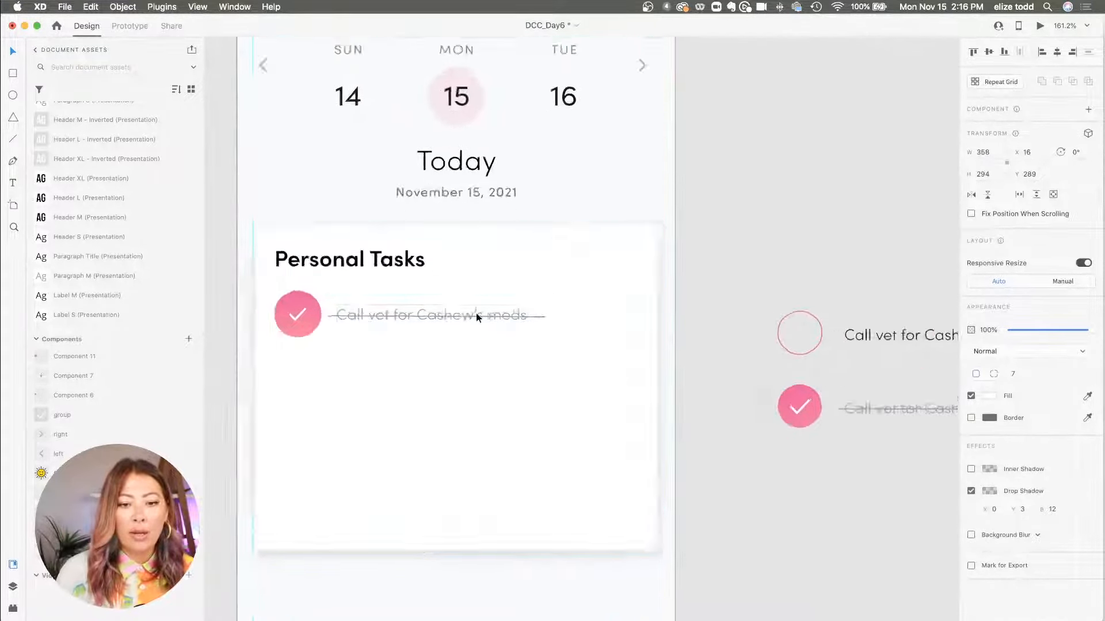
{"action": "scroll", "coordinate": [476, 315], "scroll_direction": "left", "scroll_amount": 1}
{"action": "key", "text": "Escape"}
{"action": "key", "text": "Escape"}
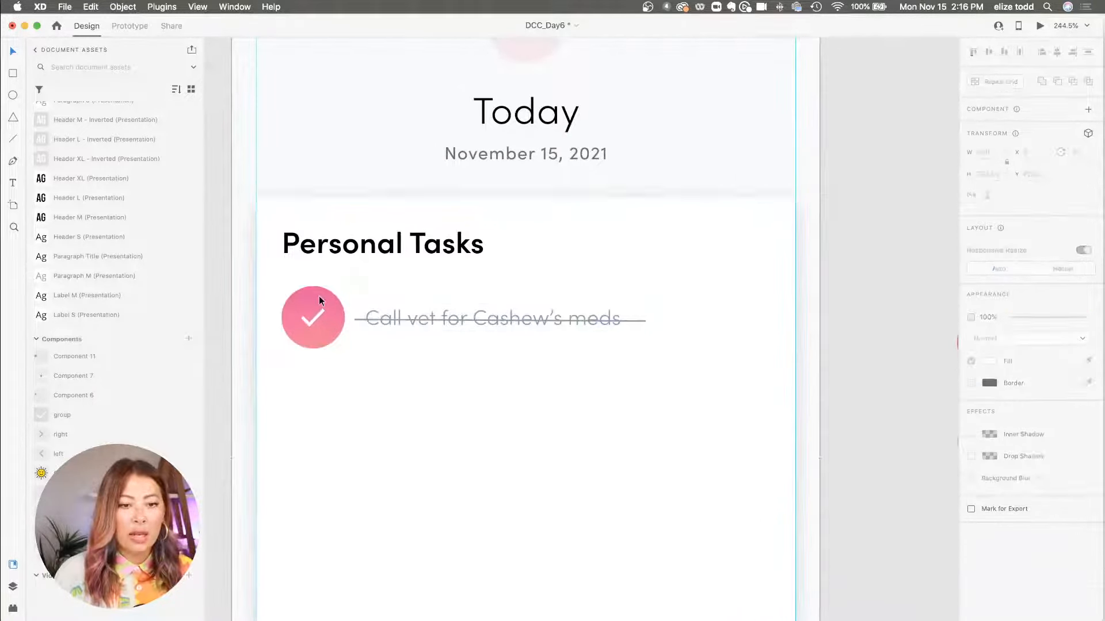
{"action": "double_click", "coordinate": [315, 313]}
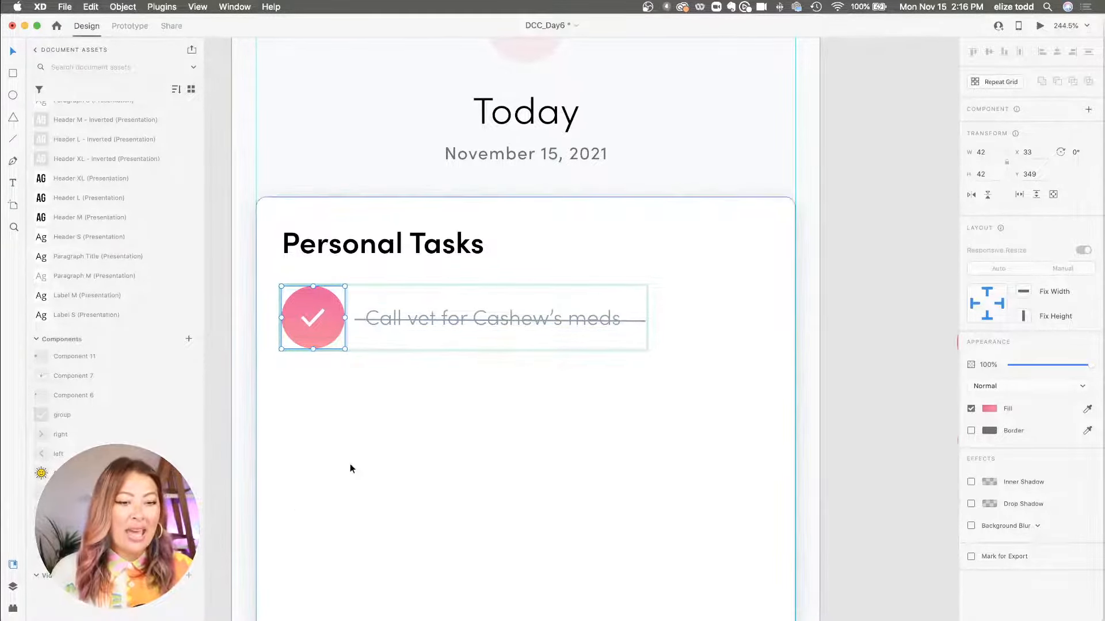
{"action": "left_click", "coordinate": [971, 408]}
{"action": "left_click", "coordinate": [970, 431]}
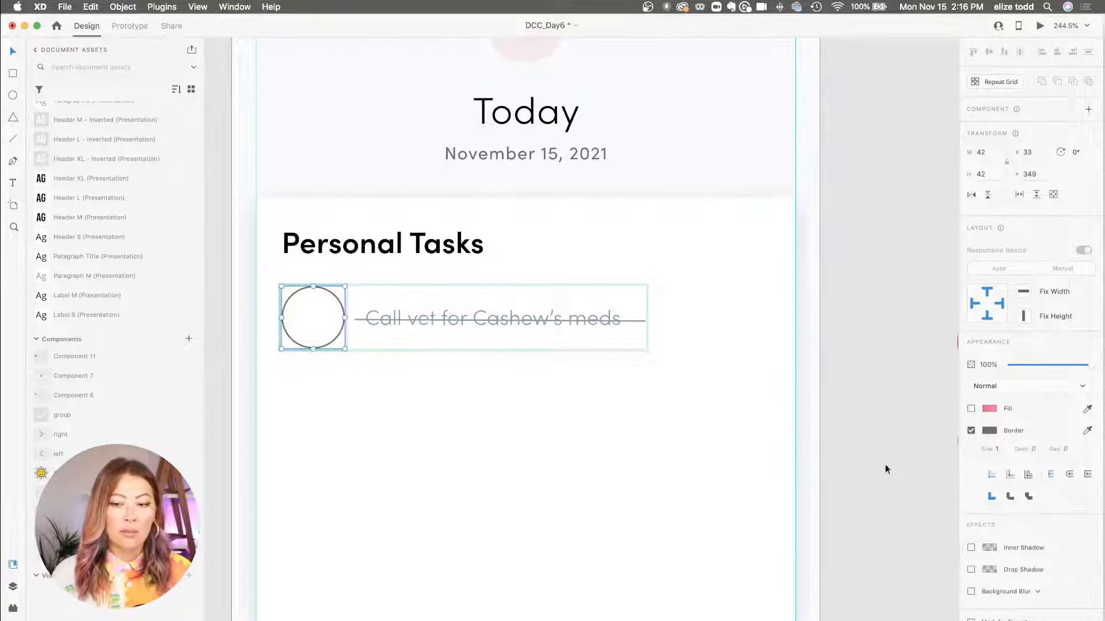
{"action": "left_click", "coordinate": [989, 431]}
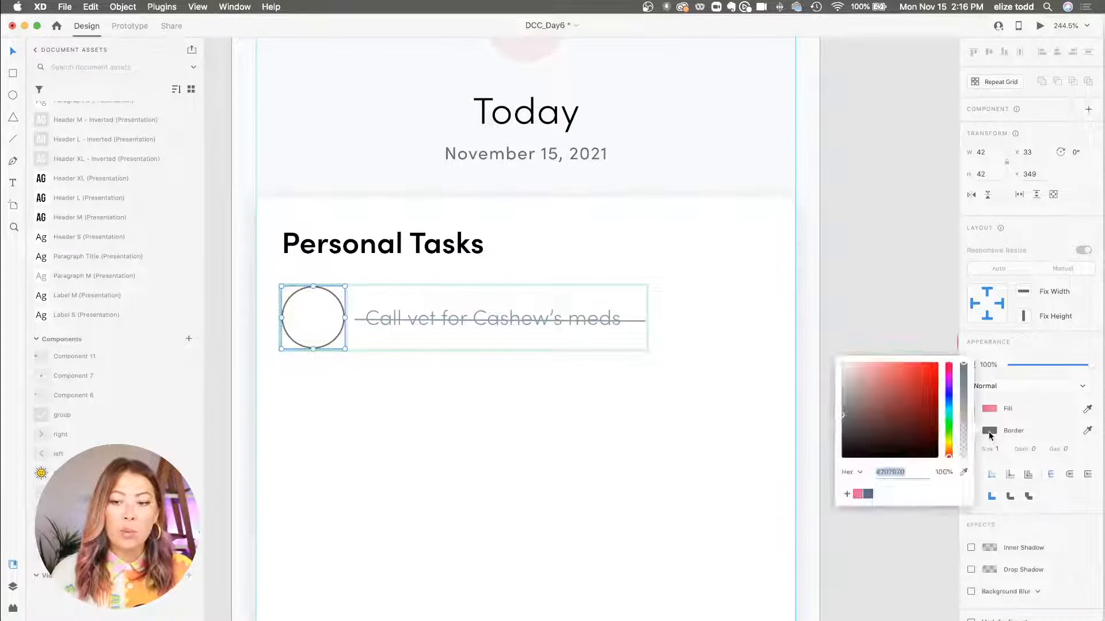
{"action": "left_click", "coordinate": [858, 494]}
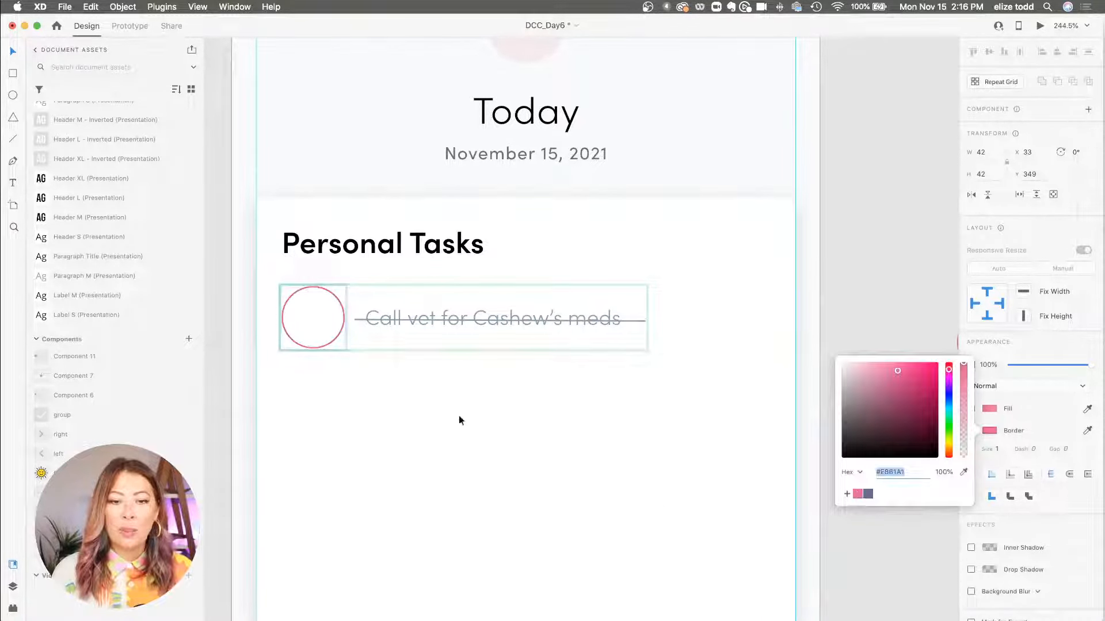
Step: Apply the Body Dark character style to the component's "Call vet for Cashew's meds" text
{"action": "left_click", "coordinate": [397, 331]}
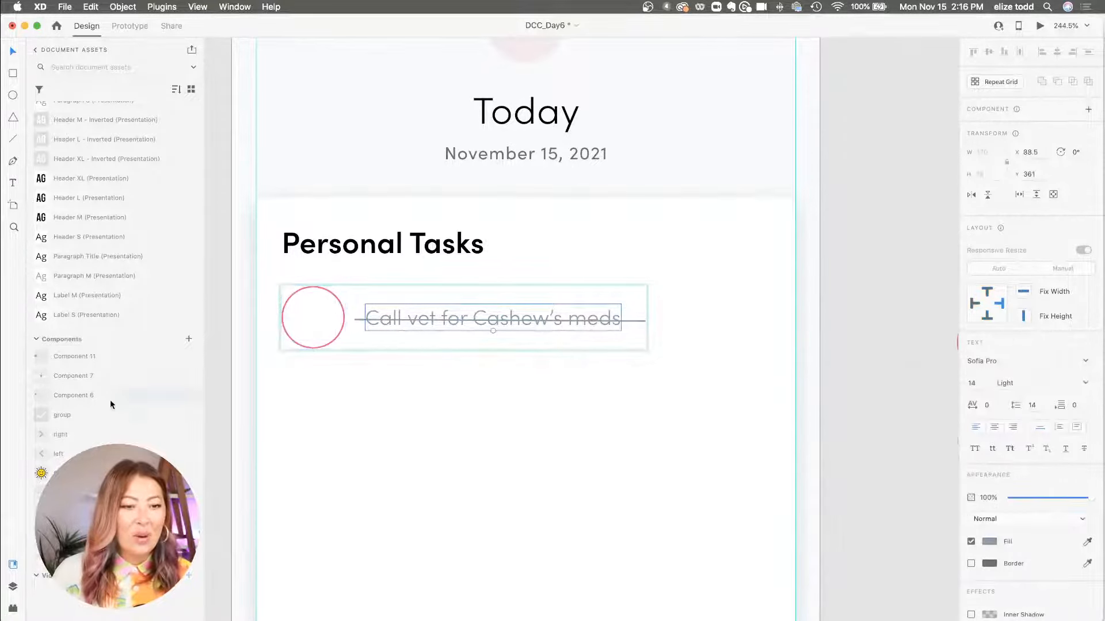
{"action": "scroll", "coordinate": [102, 389], "scroll_direction": "up", "scroll_amount": 1}
{"action": "scroll", "coordinate": [101, 389], "scroll_direction": "up", "scroll_amount": 5}
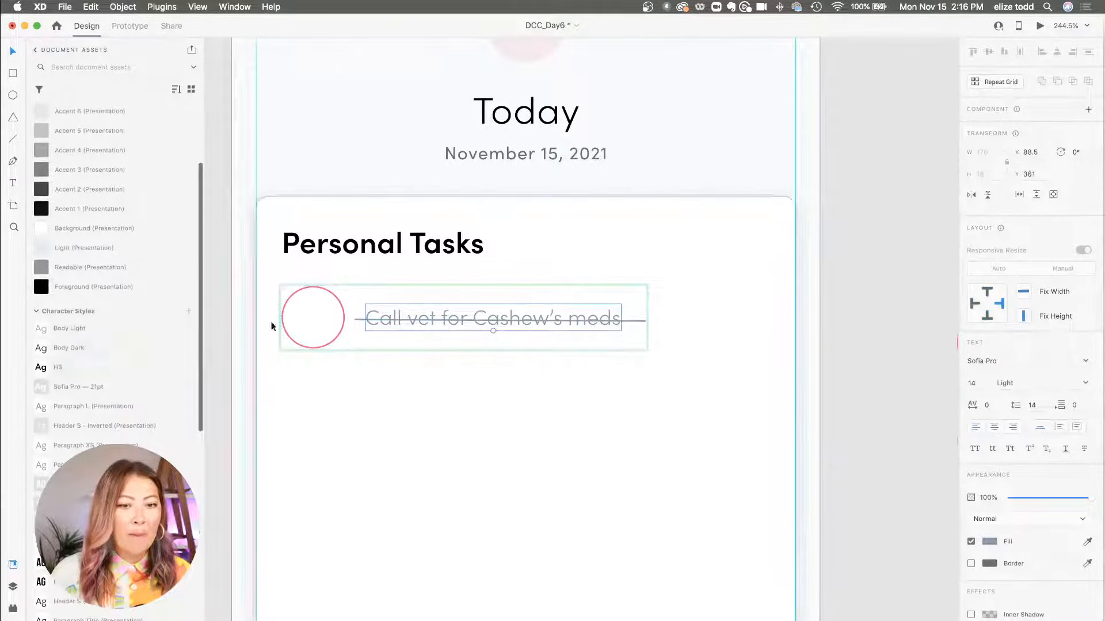
{"action": "left_click", "coordinate": [80, 356]}
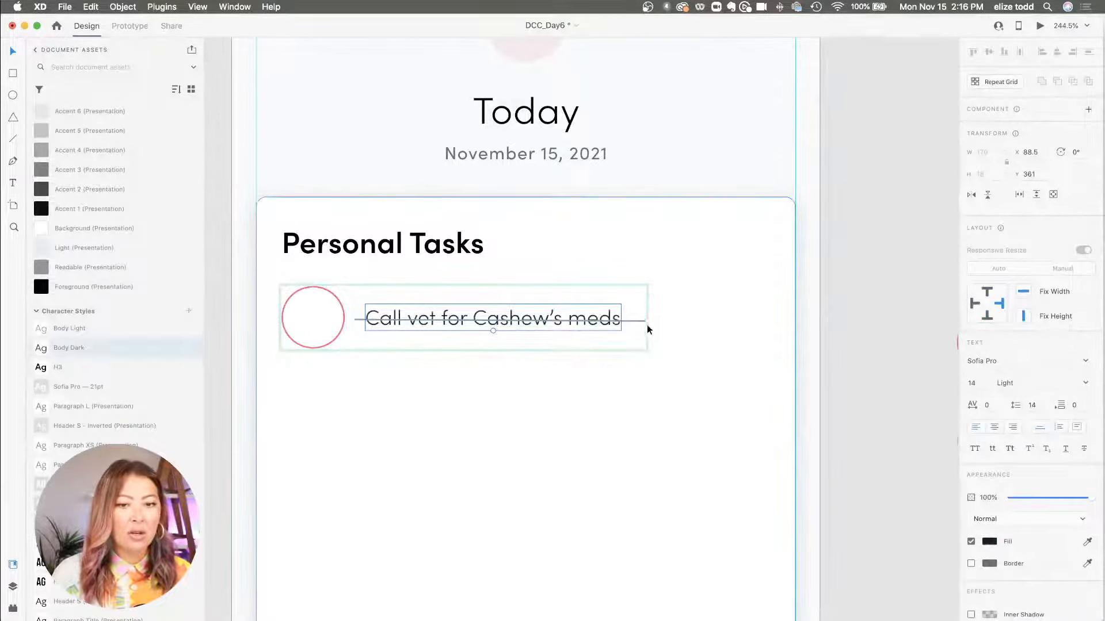
Step: Shorten the strikethrough line to a 5-wide stub just before the task text and set its opacity to 0%
{"action": "scroll", "coordinate": [645, 323], "scroll_direction": "down", "scroll_amount": 3}
{"action": "scroll", "coordinate": [644, 323], "scroll_direction": "down", "scroll_amount": 2}
{"action": "scroll", "coordinate": [518, 328], "scroll_direction": "left", "scroll_amount": 3}
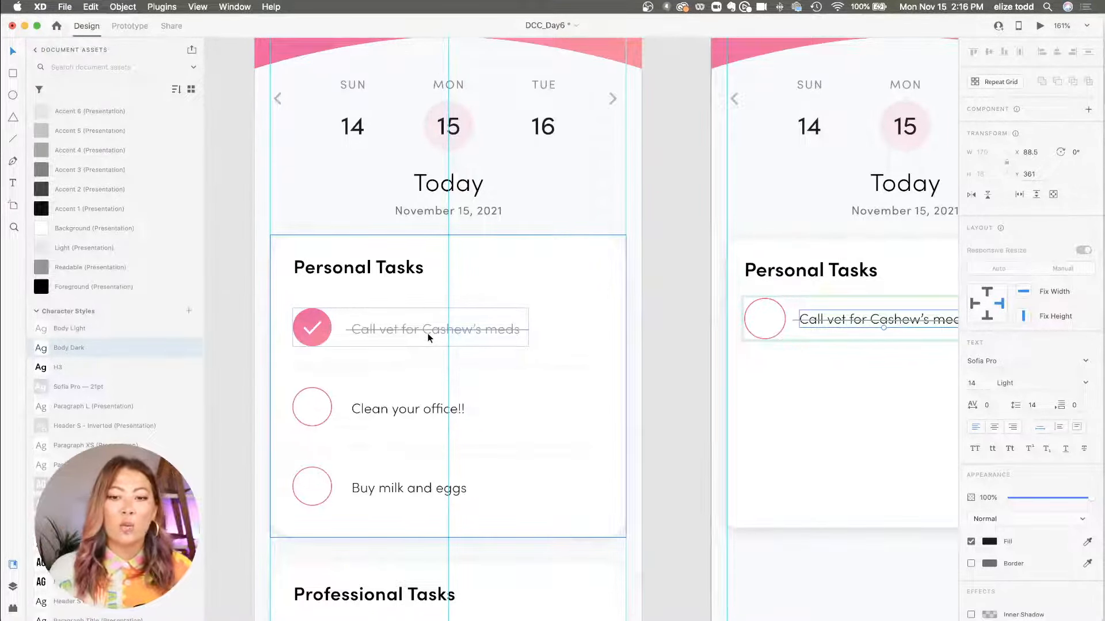
{"action": "key", "text": "Escape"}
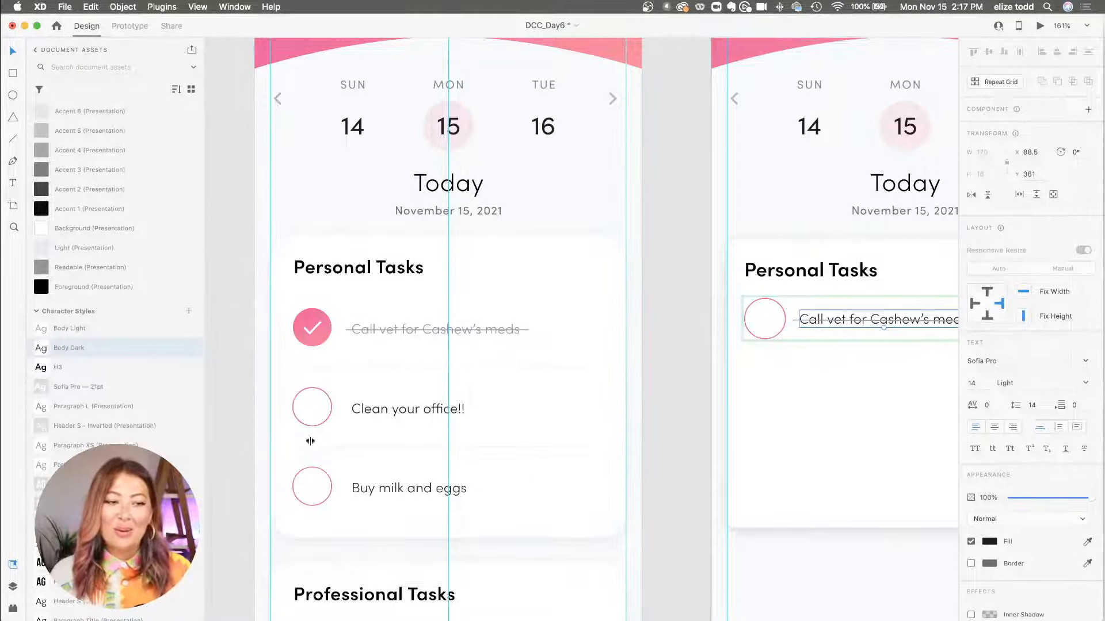
{"action": "scroll", "coordinate": [634, 439], "scroll_direction": "right", "scroll_amount": 5}
{"action": "scroll", "coordinate": [726, 358], "scroll_direction": "up", "scroll_amount": 5}
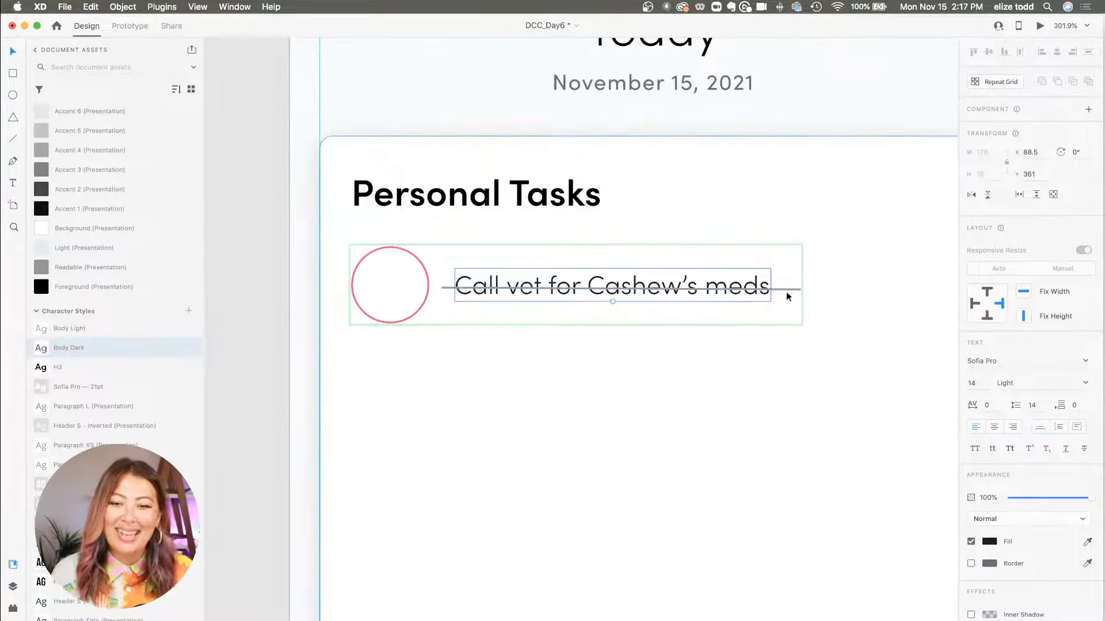
{"action": "key", "text": "Escape"}
{"action": "left_click", "coordinate": [801, 290]}
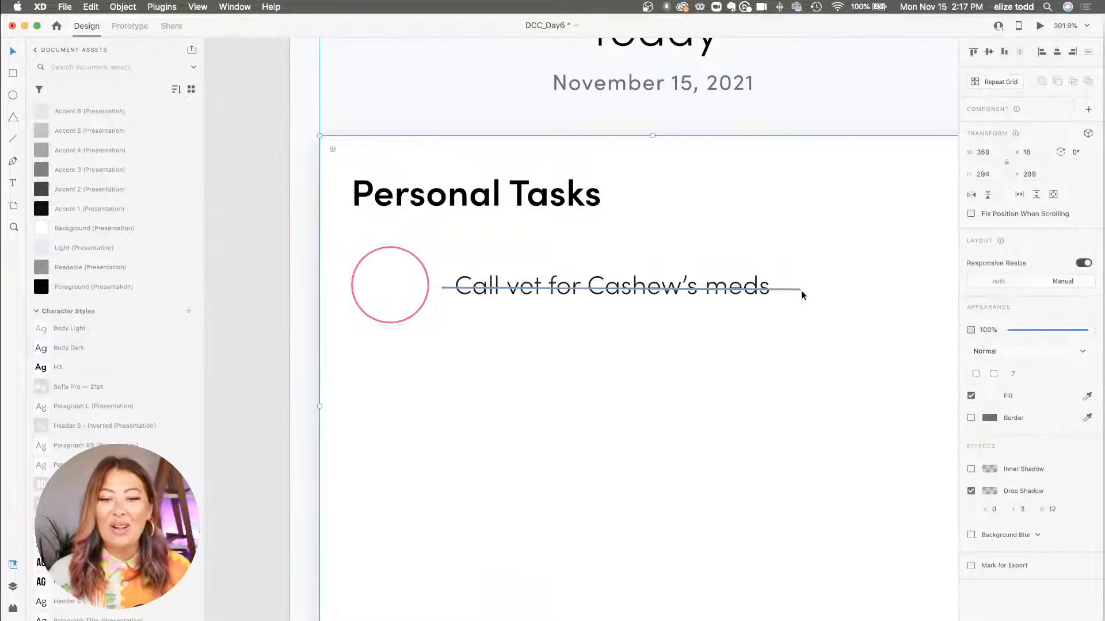
{"action": "double_click", "coordinate": [792, 290]}
{"action": "double_click", "coordinate": [789, 291]}
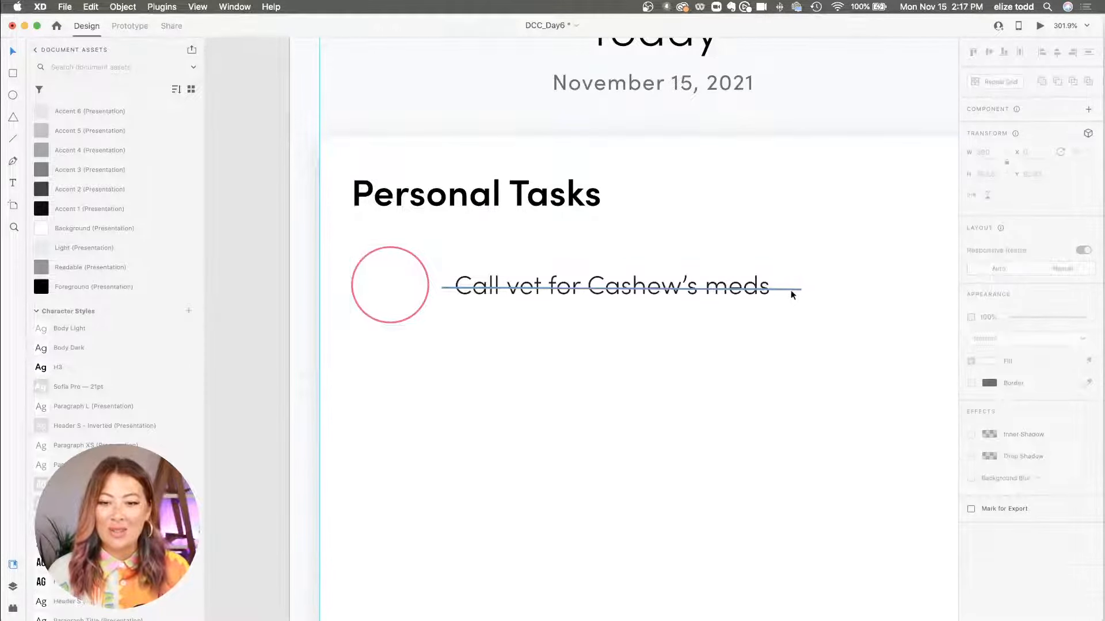
{"action": "left_click_drag", "start_coordinate": [799, 289], "coordinate": [451, 293]}
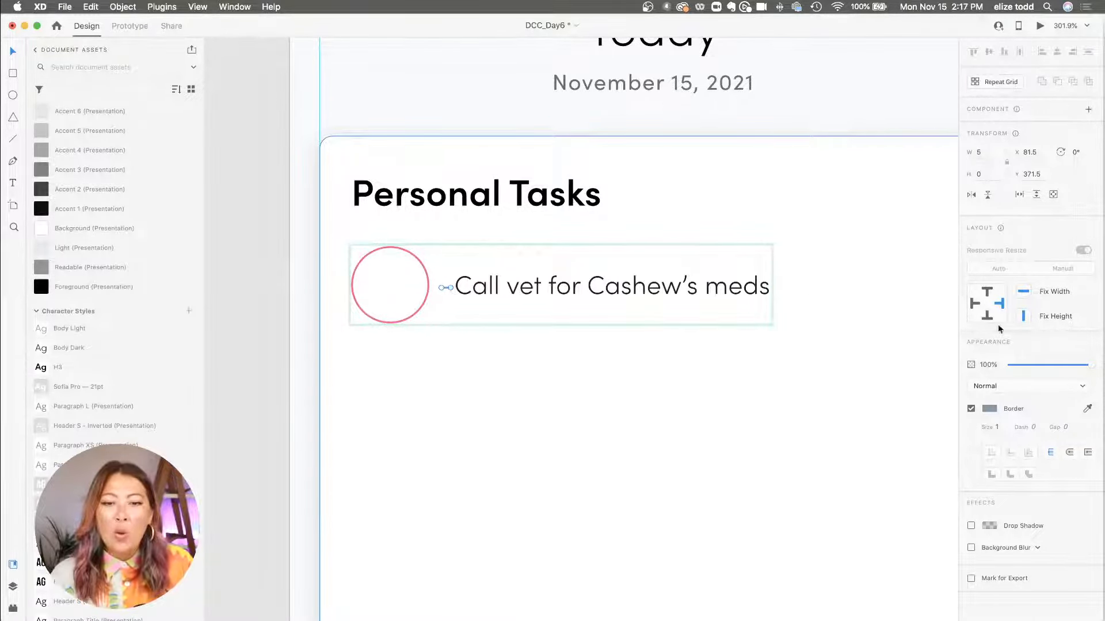
{"action": "left_click_drag", "start_coordinate": [1089, 369], "coordinate": [964, 364]}
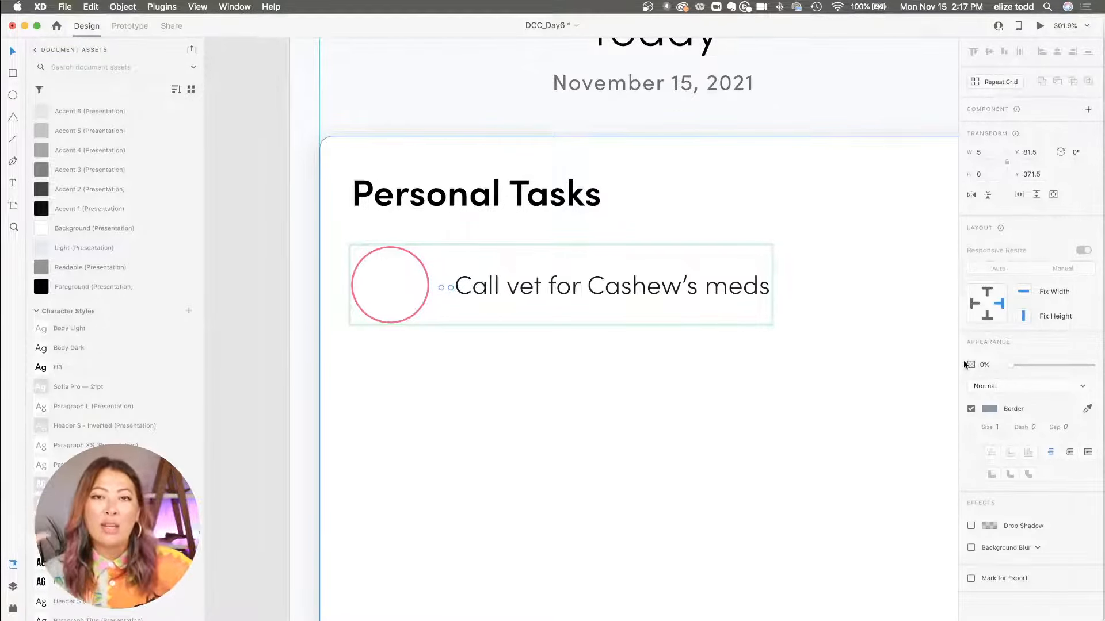
{"action": "left_click", "coordinate": [644, 473]}
Step: Preview the finished To-Do List artboard and toggle its first Personal Tasks checkbox several times to examine the animation, closing the preview at the end
{"action": "scroll", "coordinate": [644, 473], "scroll_direction": "left", "scroll_amount": 10}
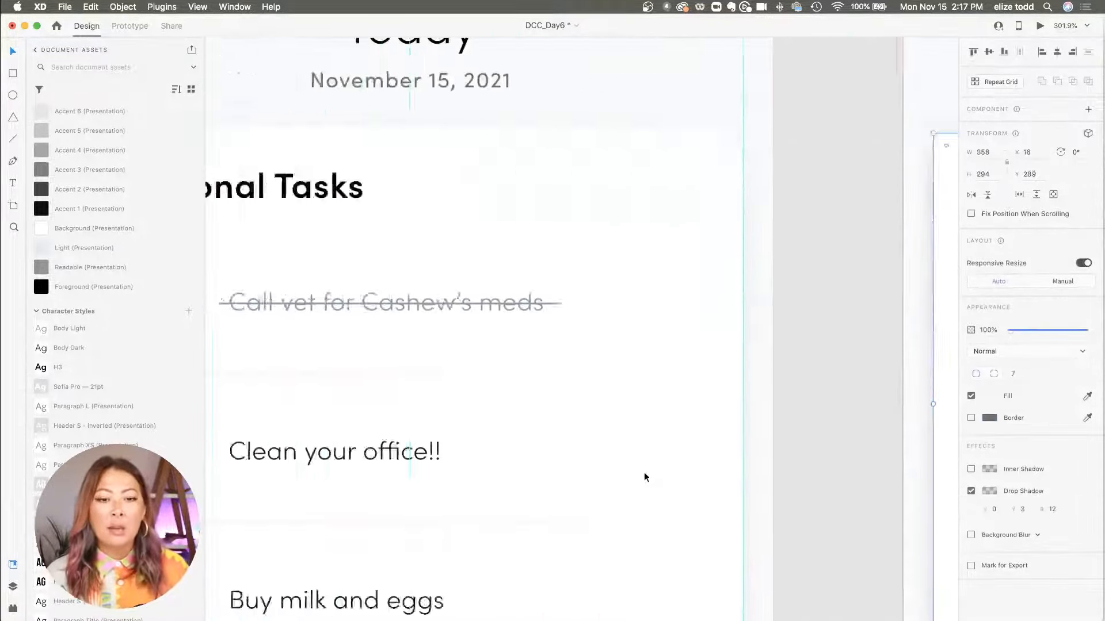
{"action": "scroll", "coordinate": [644, 473], "scroll_direction": "down", "scroll_amount": 5}
{"action": "left_click", "coordinate": [506, 385]}
{"action": "left_click", "coordinate": [1040, 25]}
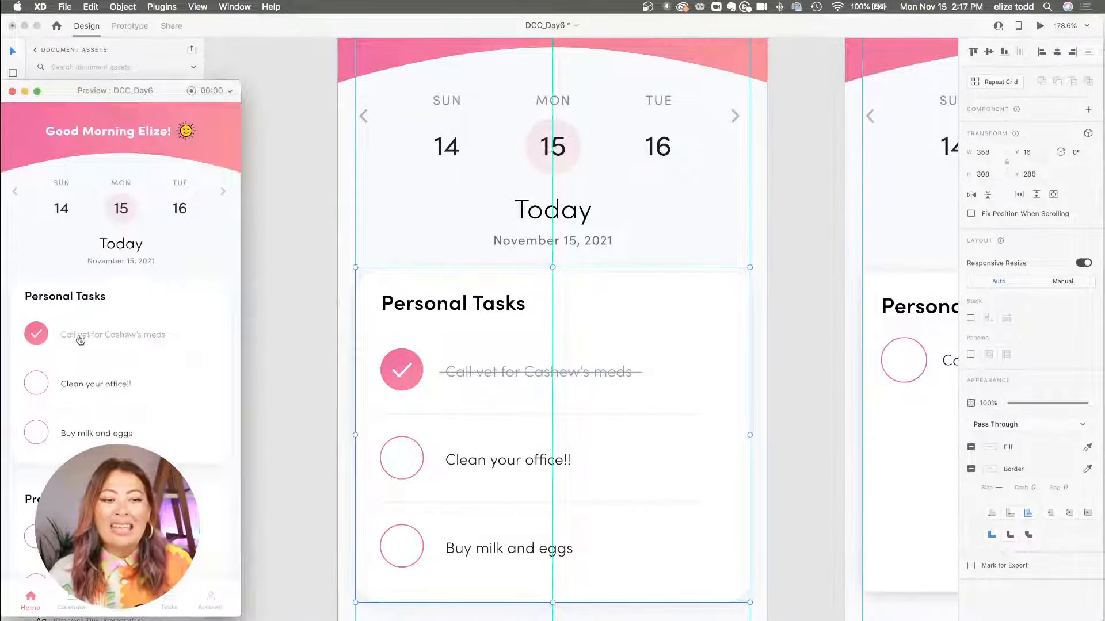
{"action": "left_click", "coordinate": [36, 338]}
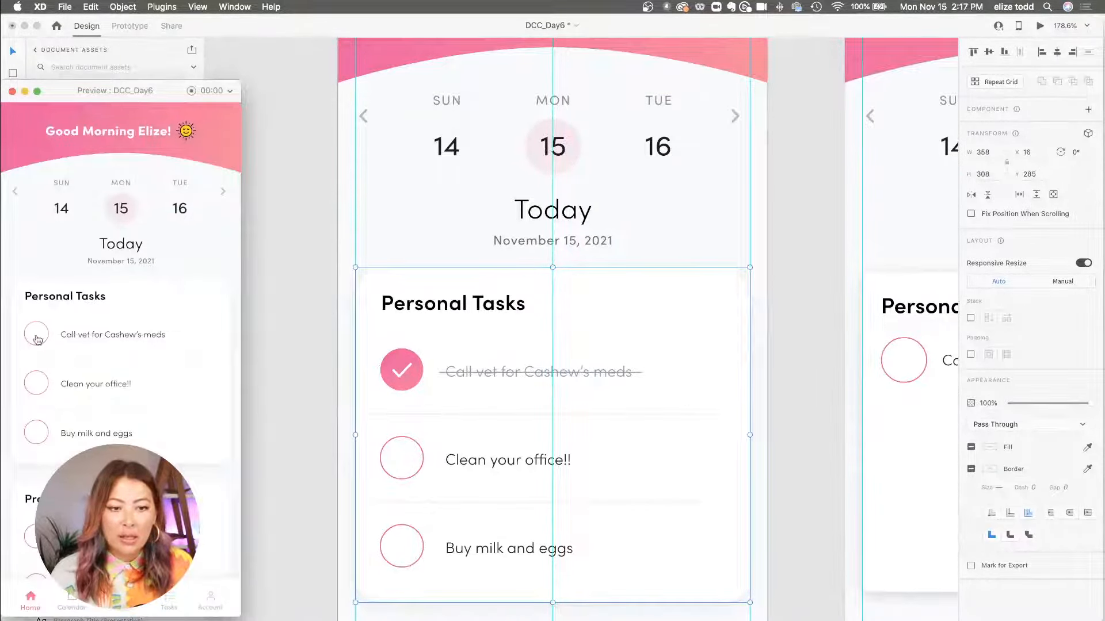
{"action": "left_click", "coordinate": [37, 337]}
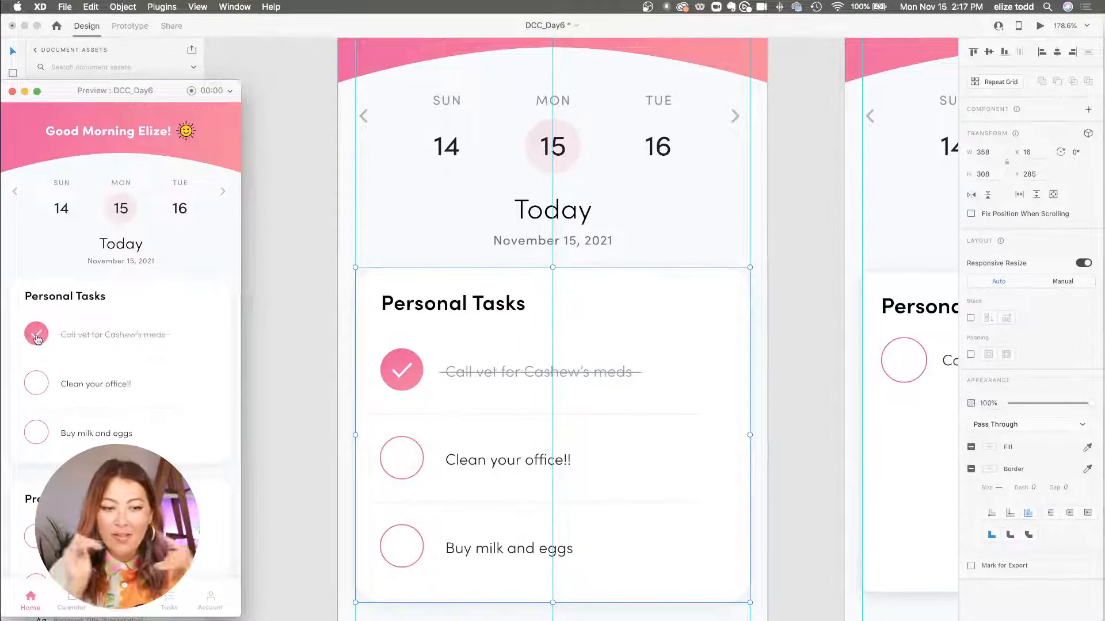
{"action": "left_click", "coordinate": [37, 337]}
{"action": "left_click", "coordinate": [37, 337]}
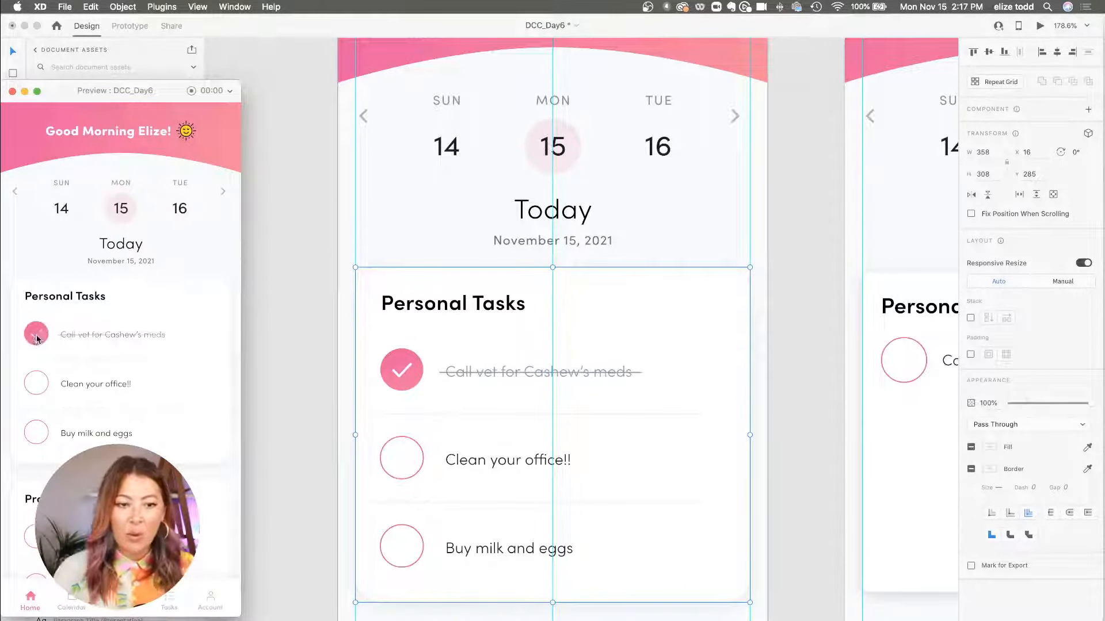
{"action": "left_click", "coordinate": [12, 91]}
Step: Copy the pink circle from artboard iPhone 12, 12 Pro – 2 to the same position on iPhone 12, 12 Pro – 3
{"action": "left_click", "coordinate": [382, 216]}
{"action": "scroll", "coordinate": [382, 216], "scroll_direction": "down", "scroll_amount": 5}
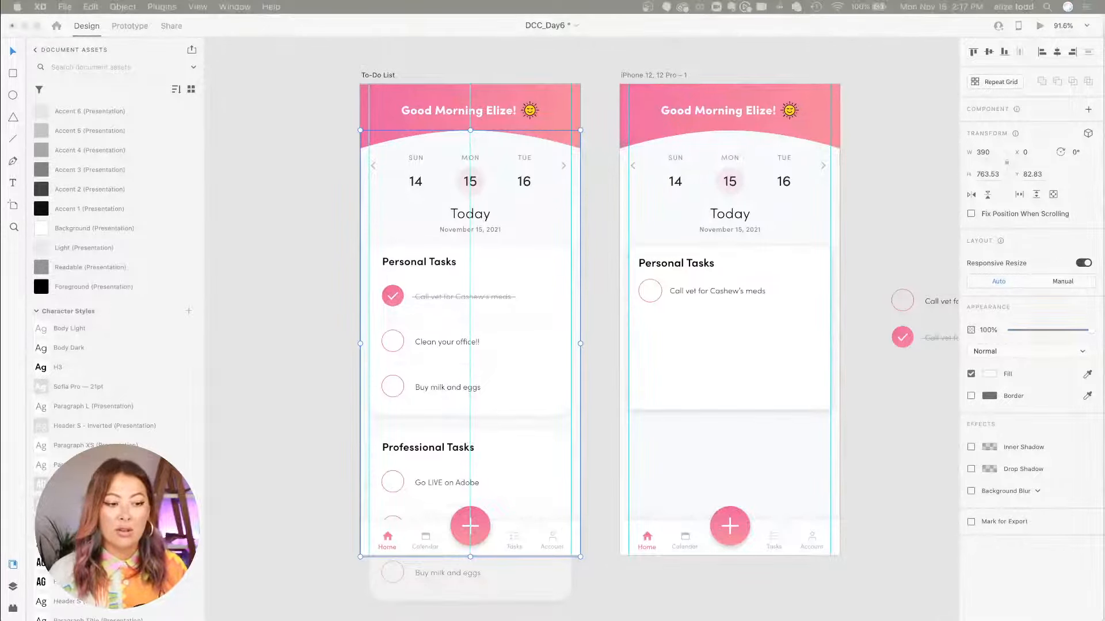
{"action": "scroll", "coordinate": [597, 414], "scroll_direction": "down", "scroll_amount": 3}
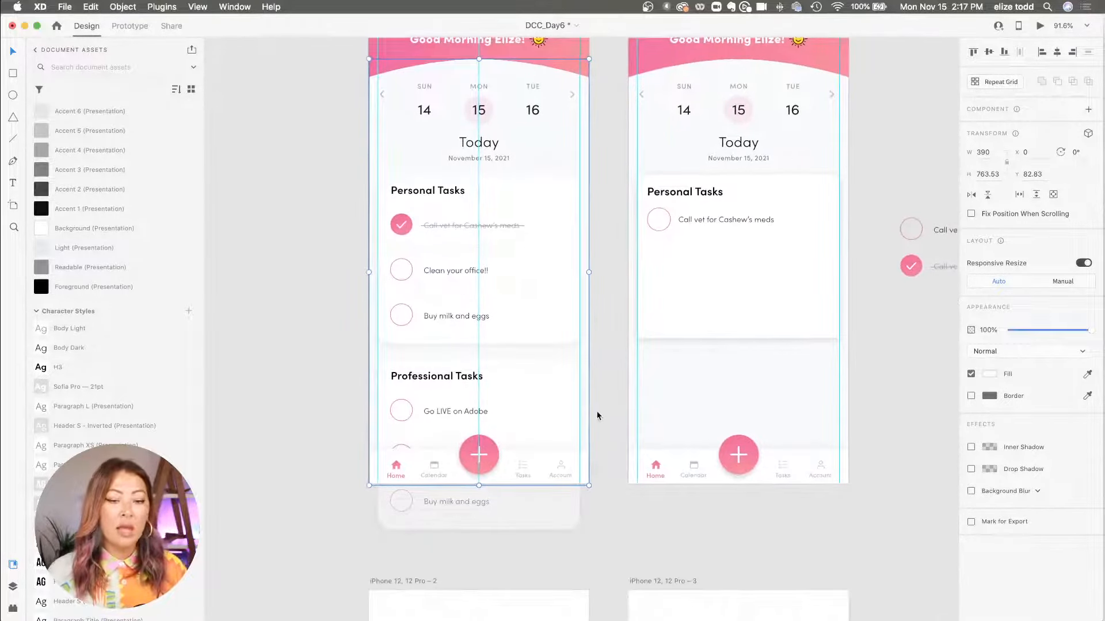
{"action": "scroll", "coordinate": [596, 415], "scroll_direction": "down", "scroll_amount": 6}
{"action": "scroll", "coordinate": [594, 414], "scroll_direction": "down", "scroll_amount": 3}
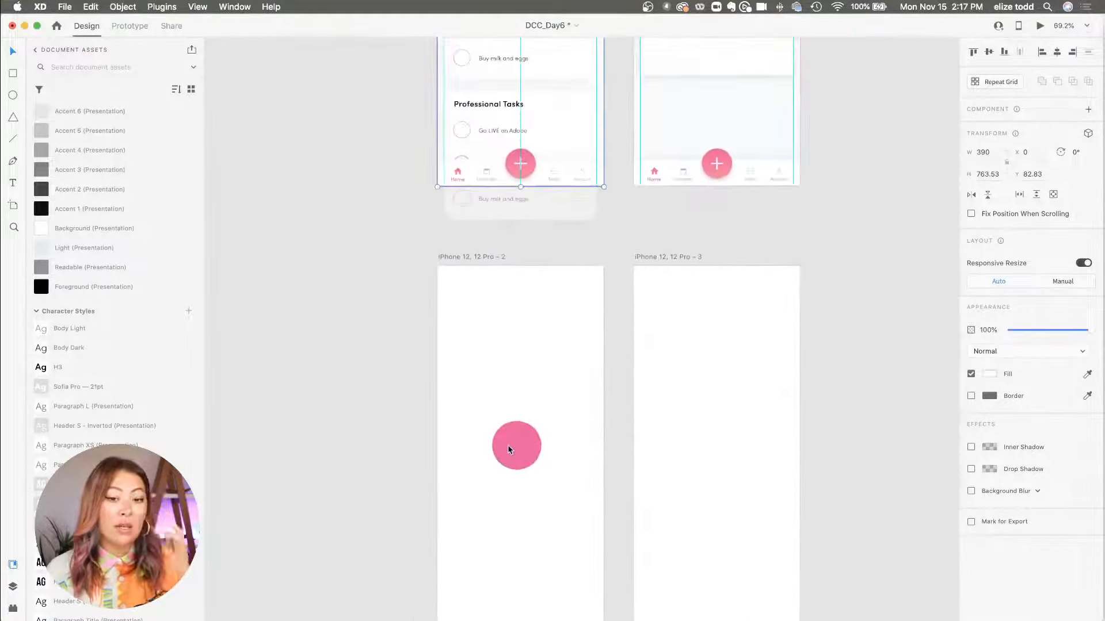
{"action": "scroll", "coordinate": [523, 447], "scroll_direction": "down", "scroll_amount": 4}
{"action": "scroll", "coordinate": [523, 449], "scroll_direction": "up", "scroll_amount": 2}
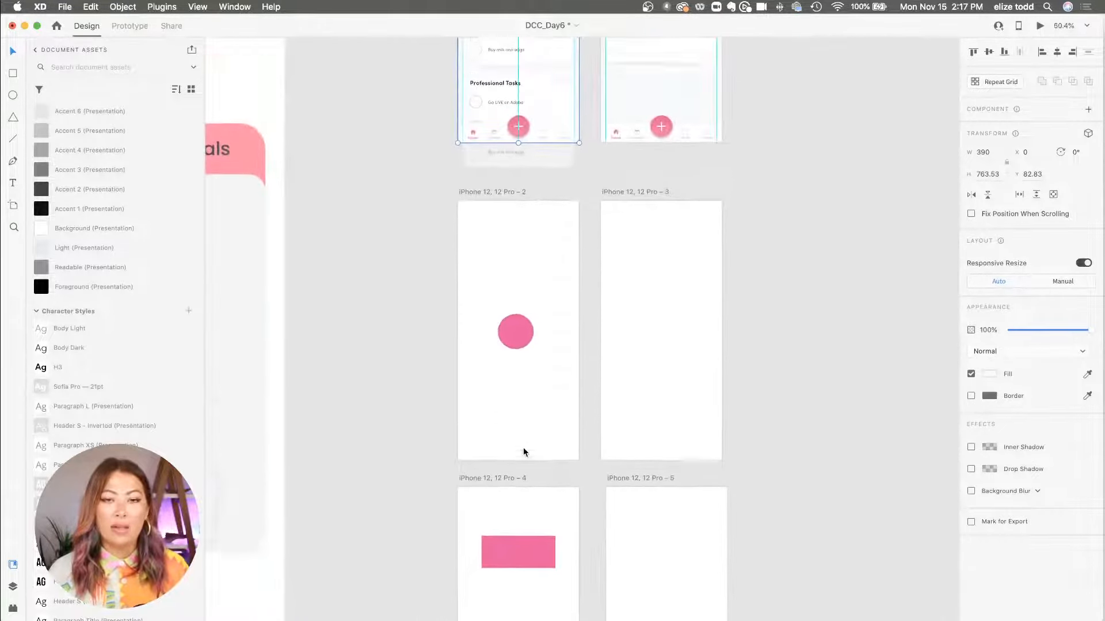
{"action": "scroll", "coordinate": [528, 383], "scroll_direction": "up", "scroll_amount": 3}
{"action": "left_click", "coordinate": [514, 332]}
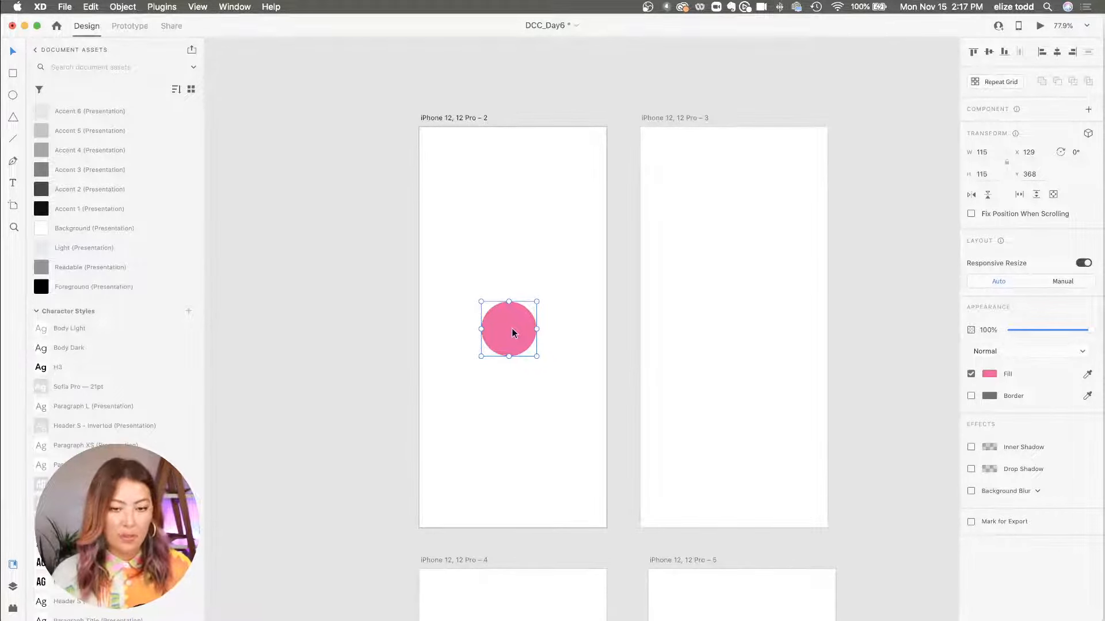
{"action": "left_click", "coordinate": [767, 238]}
{"action": "key", "text": "ctrl+v"}
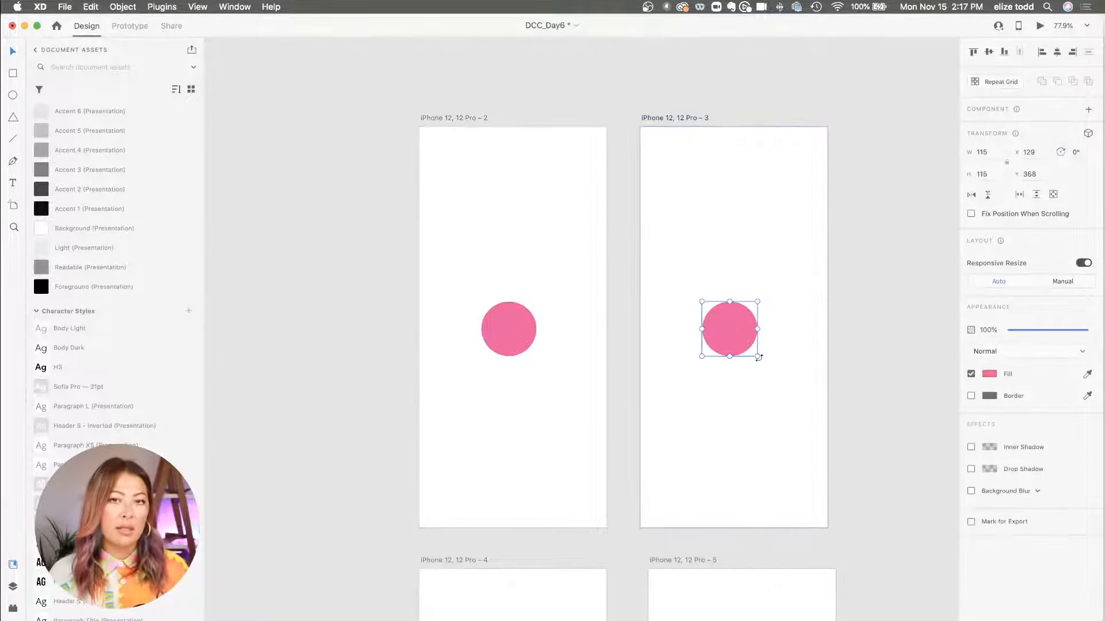
Step: Enlarge and reposition the copied circle so that it covers the whole iPhone 12, 12 Pro – 3 artboard
{"action": "left_click_drag", "start_coordinate": [757, 357], "coordinate": [955, 581]}
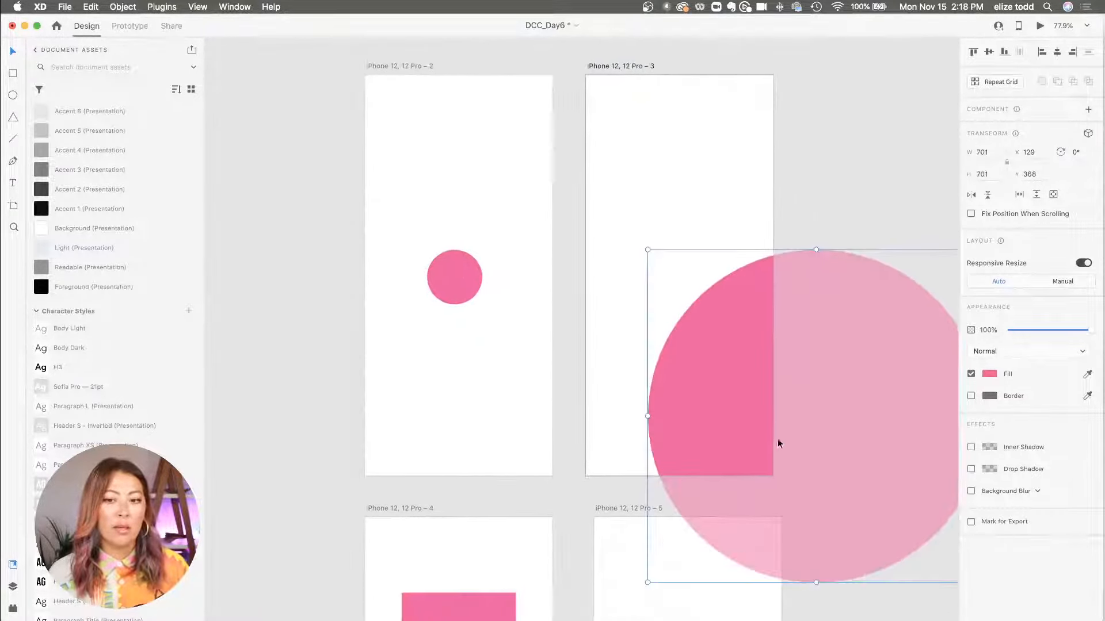
{"action": "left_click_drag", "start_coordinate": [779, 444], "coordinate": [622, 243]}
{"action": "left_click_drag", "start_coordinate": [831, 389], "coordinate": [951, 569]}
{"action": "left_click_drag", "start_coordinate": [620, 310], "coordinate": [579, 292]}
{"action": "key", "text": "Delete"}
Step: Link the small circle to iPhone 12, 12 Pro – 3 and the enlarged circle back to iPhone 12, 12 Pro – 2 with Tap and Auto-Animate
{"action": "scroll", "coordinate": [366, 356], "scroll_direction": "down", "scroll_amount": 2}
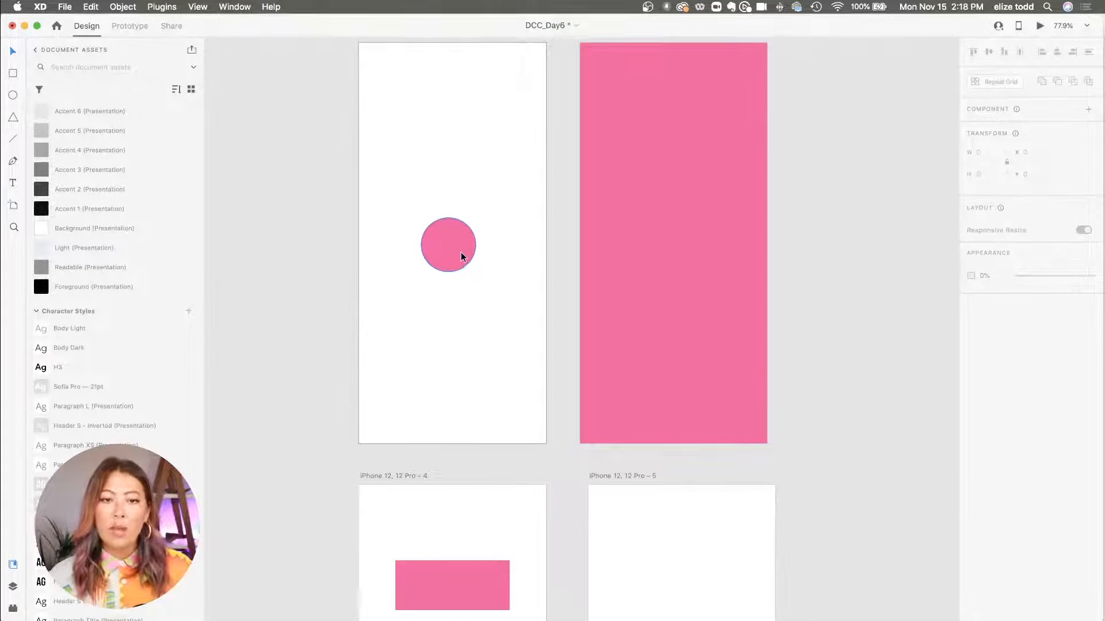
{"action": "scroll", "coordinate": [461, 252], "scroll_direction": "up", "scroll_amount": 3}
{"action": "left_click", "coordinate": [378, 92]}
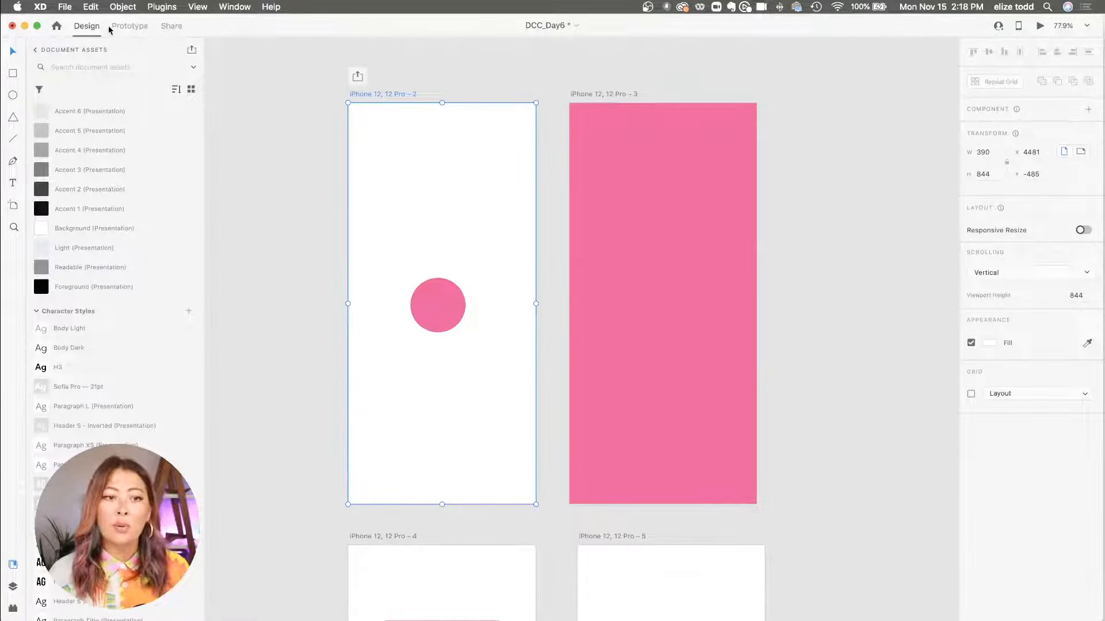
{"action": "left_click", "coordinate": [129, 27]}
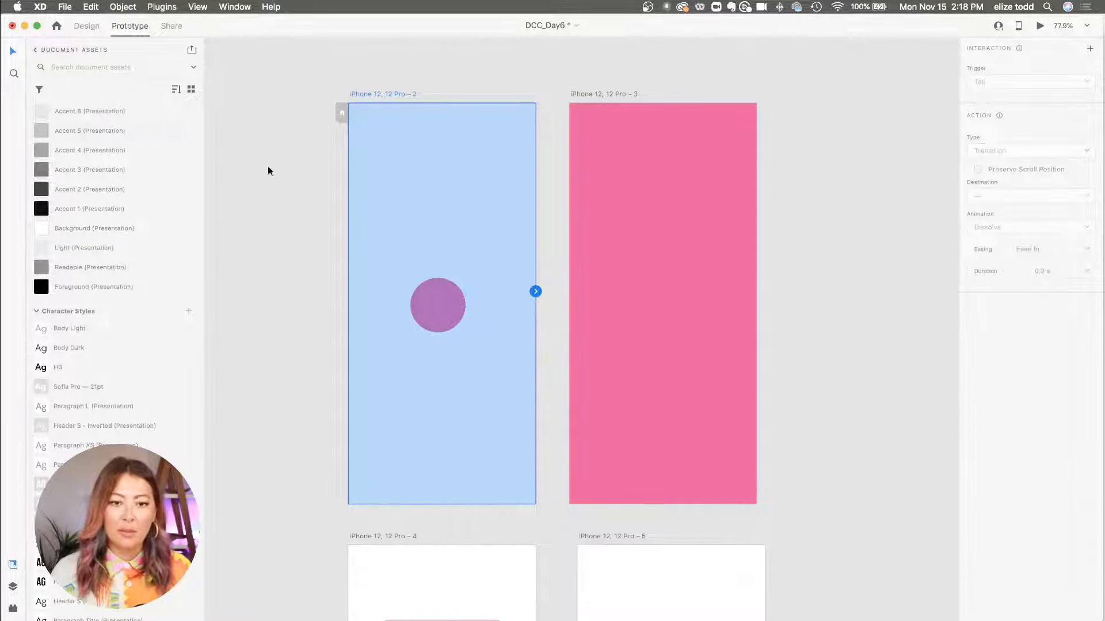
{"action": "left_click", "coordinate": [440, 304]}
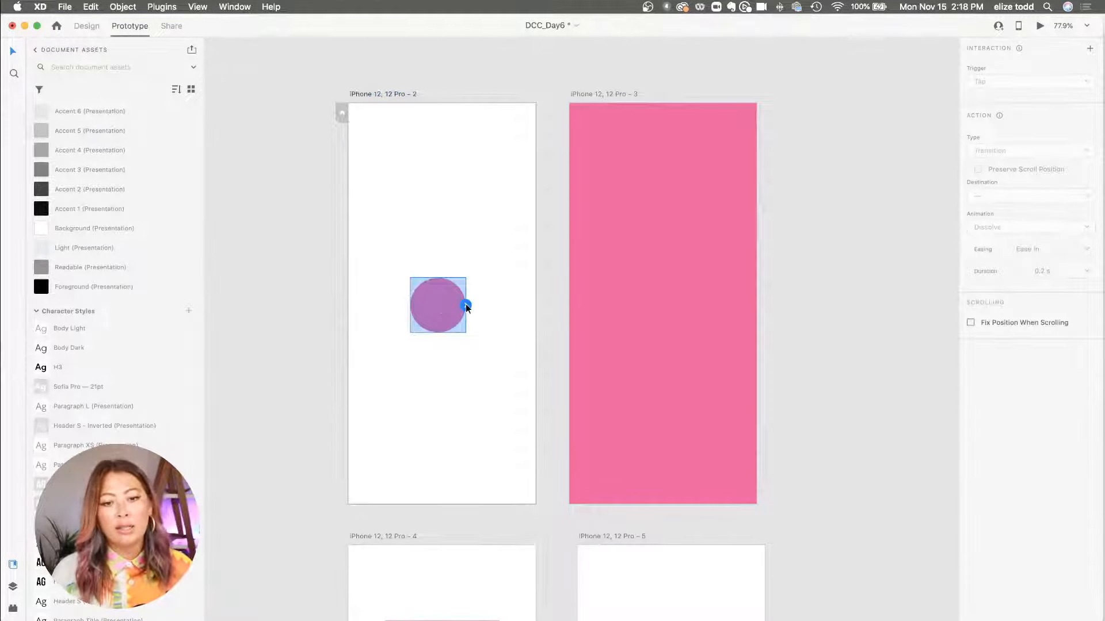
{"action": "left_click_drag", "start_coordinate": [466, 307], "coordinate": [601, 288]}
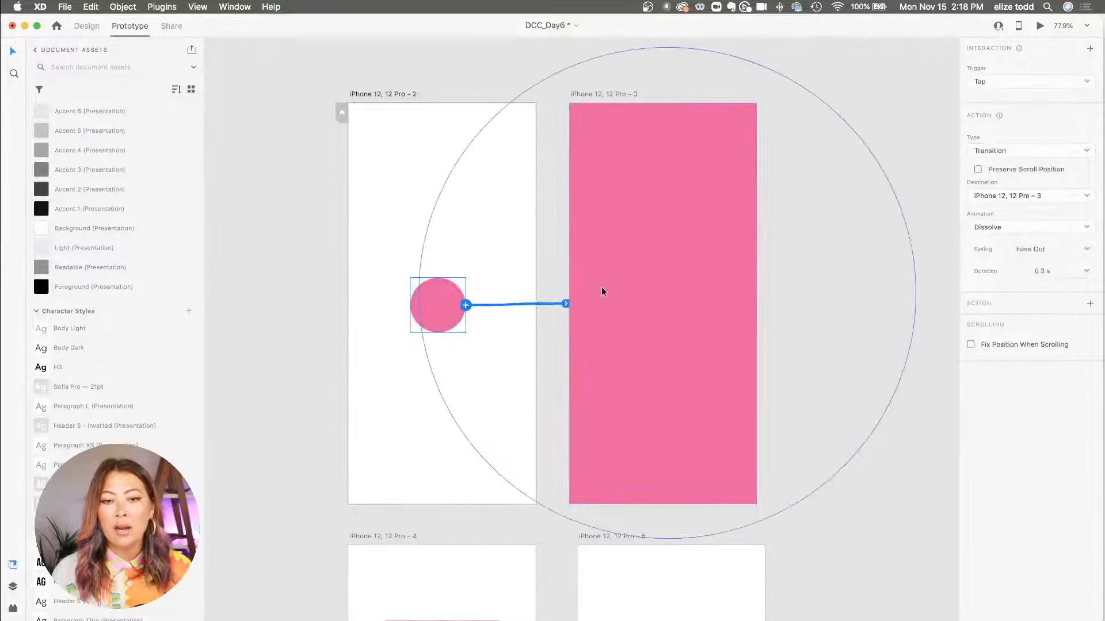
{"action": "left_click", "coordinate": [1076, 151]}
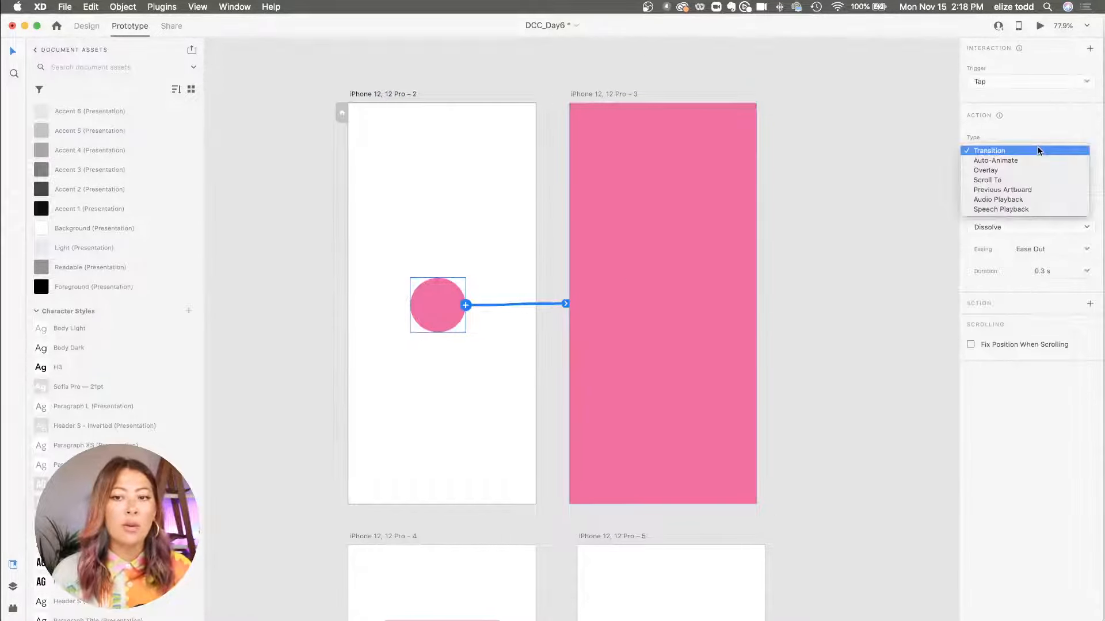
{"action": "left_click", "coordinate": [1028, 161]}
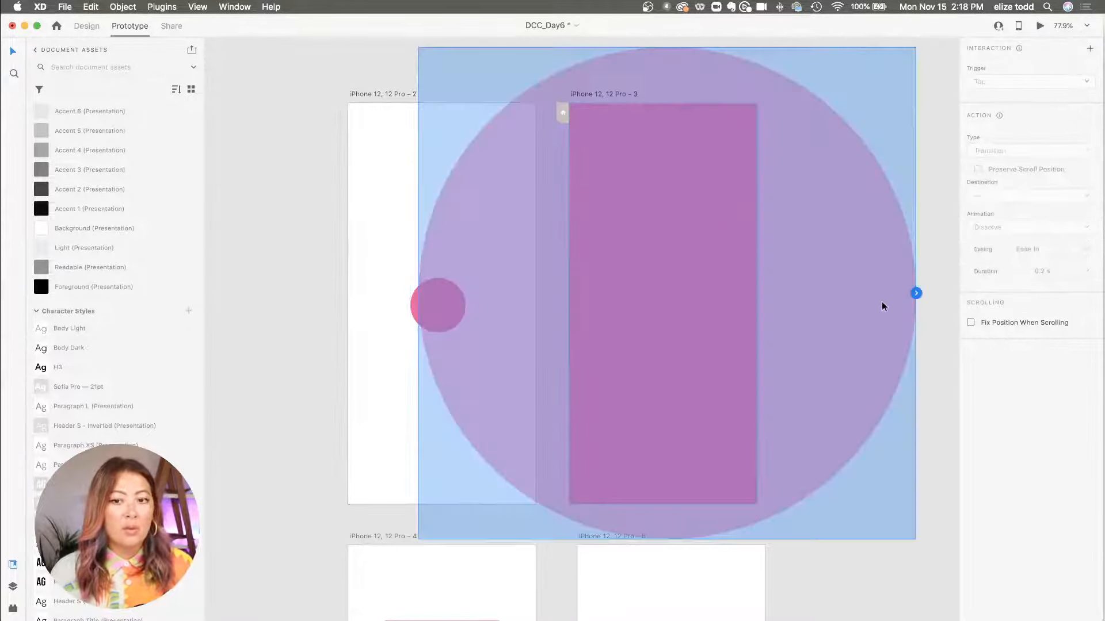
{"action": "left_click_drag", "start_coordinate": [916, 294], "coordinate": [380, 349]}
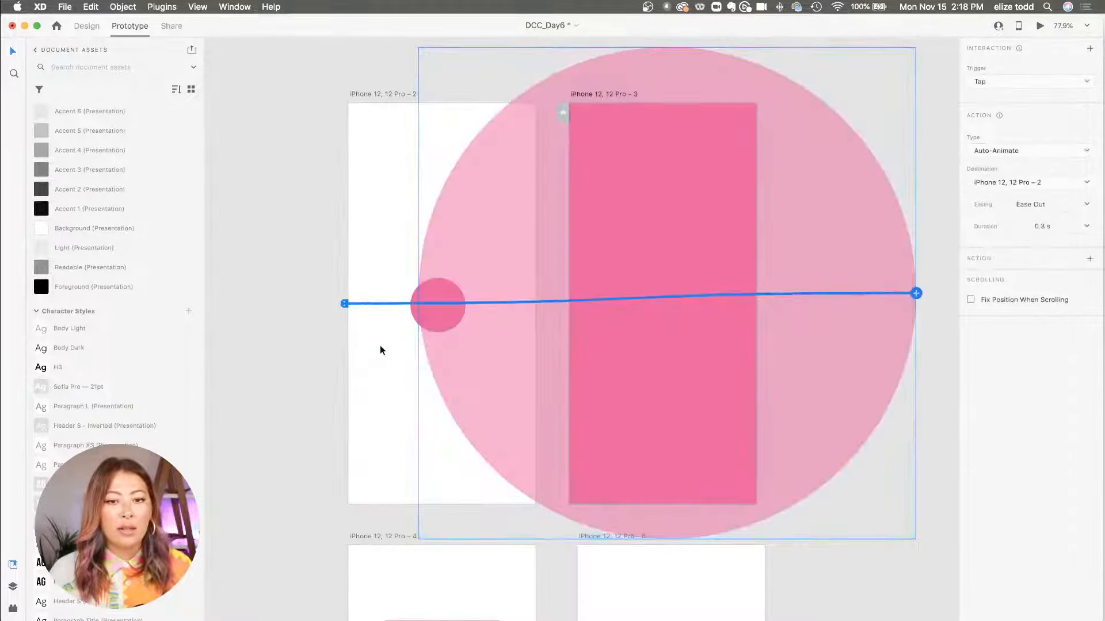
Step: Preview the circle expanding and shrinking between the two artboards by tapping it several times, closing the preview at the end
{"action": "left_click", "coordinate": [1040, 25]}
{"action": "left_click", "coordinate": [75, 353]}
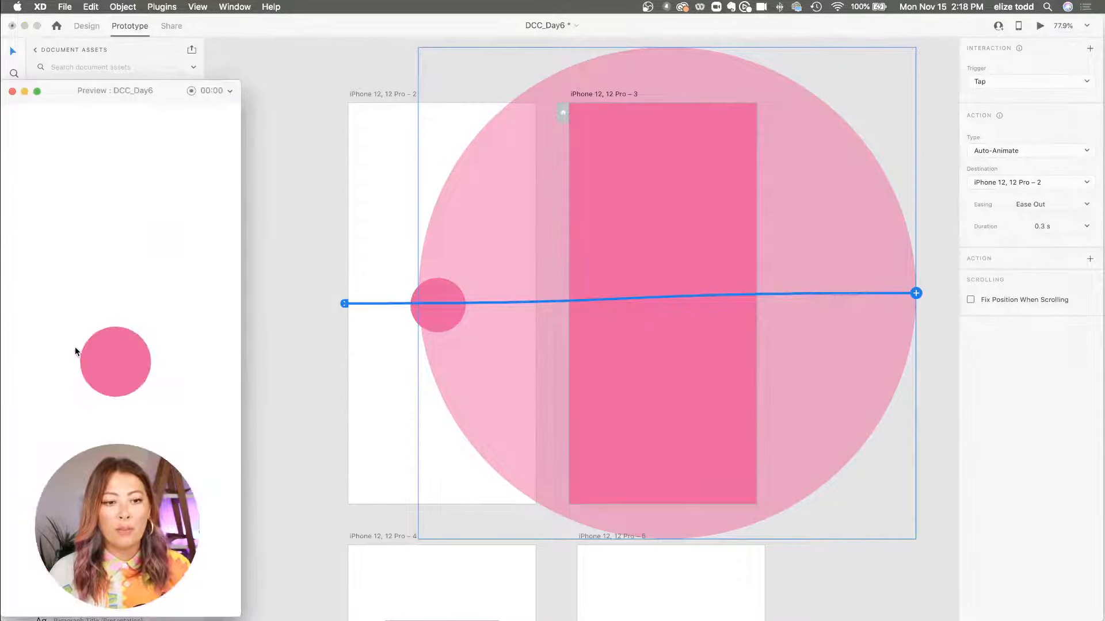
{"action": "left_click", "coordinate": [107, 363]}
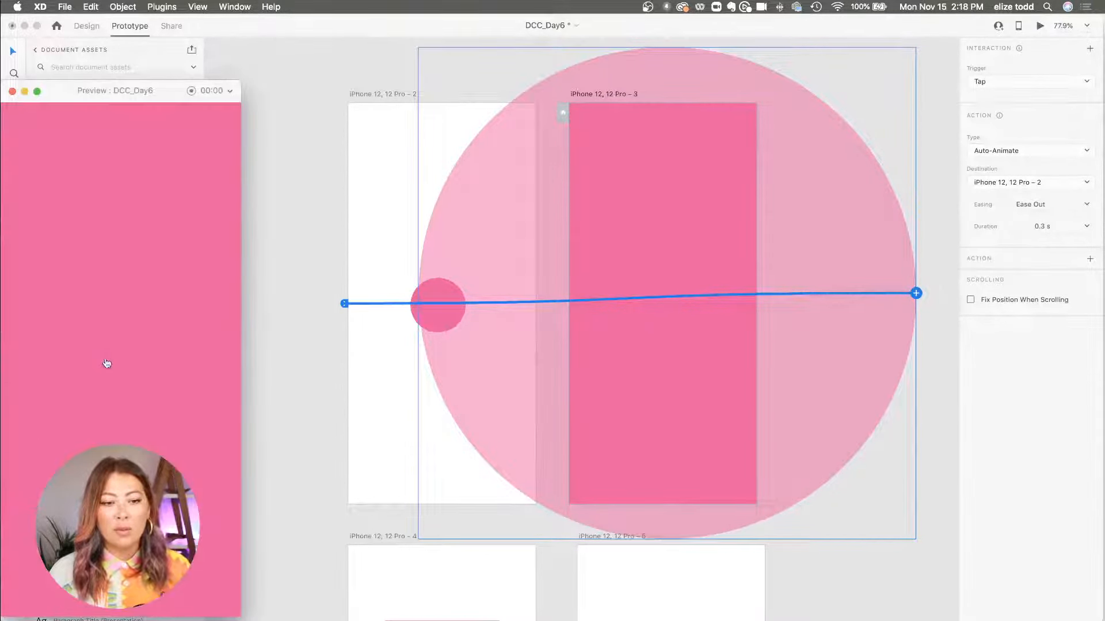
{"action": "left_click", "coordinate": [106, 363]}
{"action": "left_click", "coordinate": [107, 363]}
{"action": "left_click", "coordinate": [106, 363]}
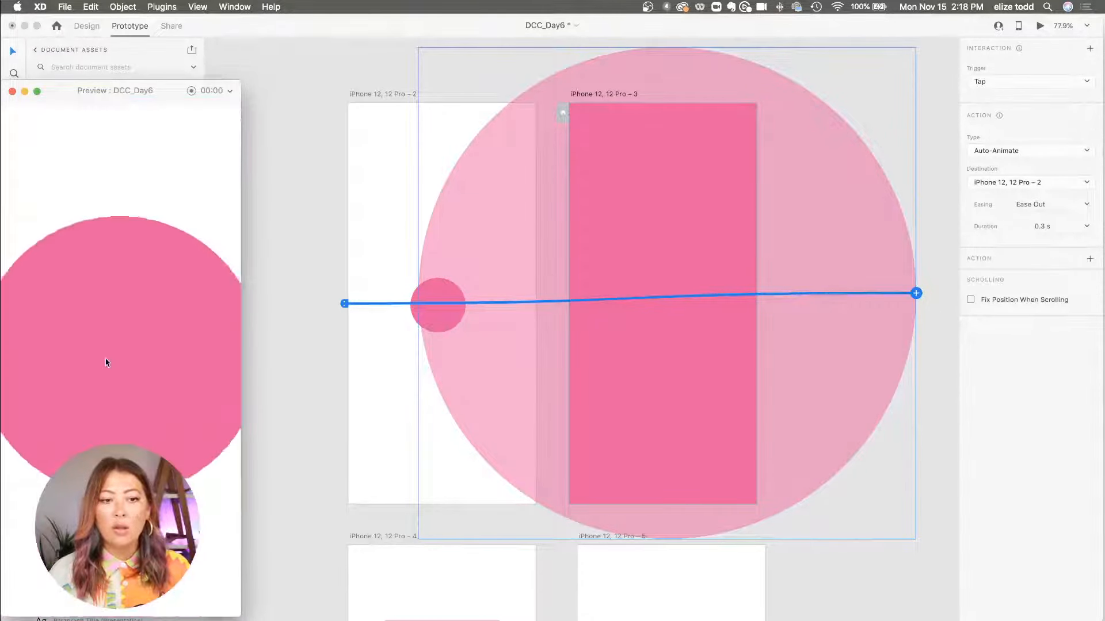
{"action": "left_click", "coordinate": [12, 92]}
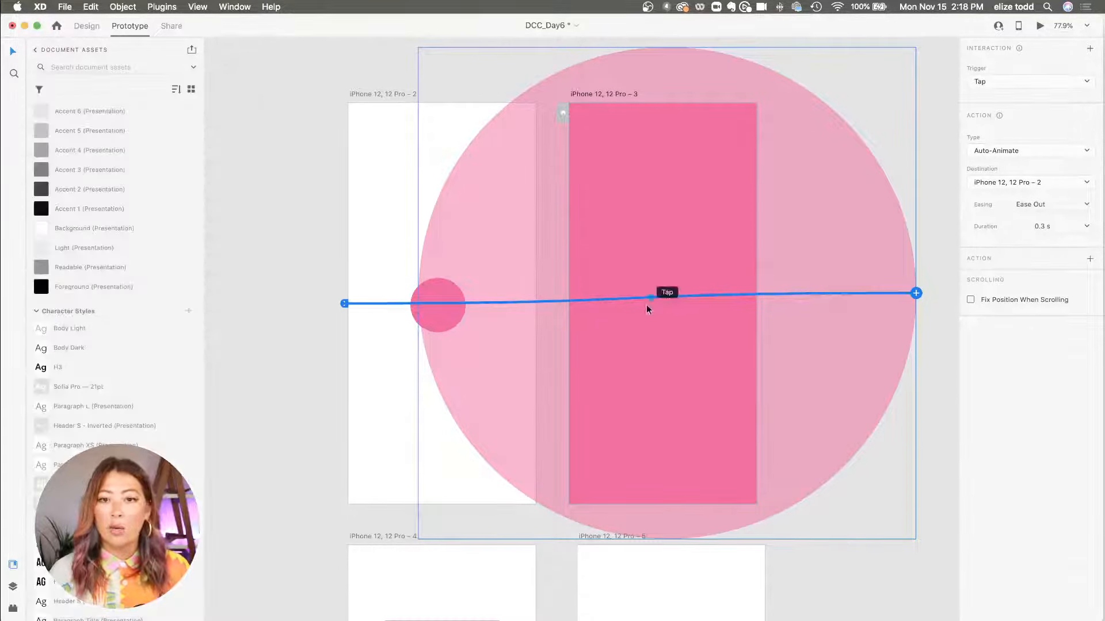
Step: Change the action type of both circles' Tap interactions to Transition
{"action": "left_click", "coordinate": [1021, 152]}
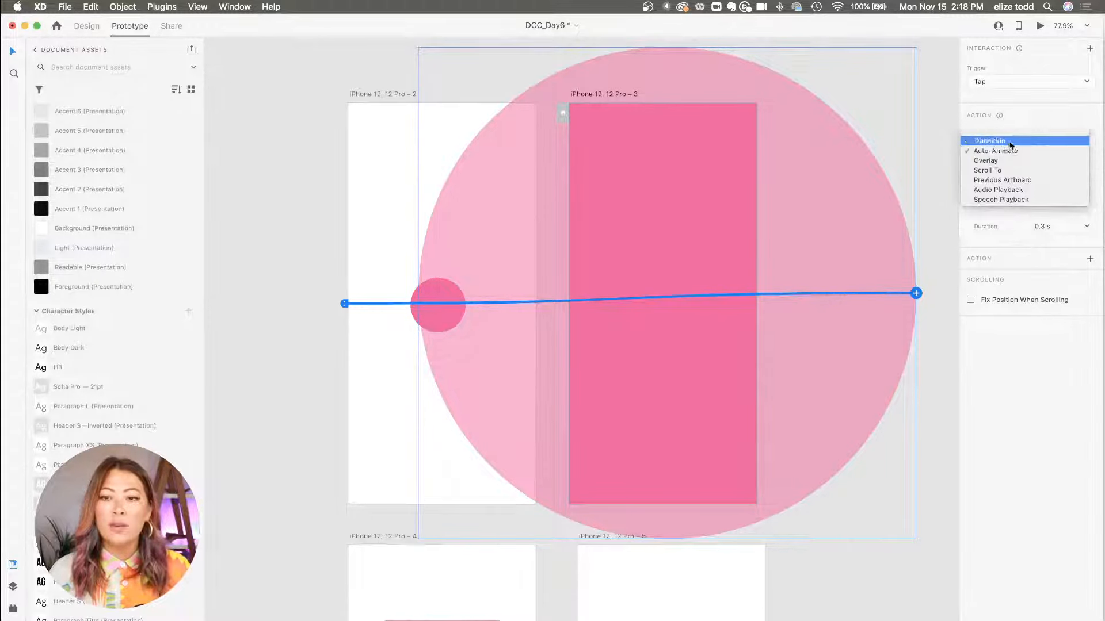
{"action": "left_click", "coordinate": [1010, 142]}
{"action": "left_click", "coordinate": [277, 239]}
{"action": "left_click", "coordinate": [438, 305]}
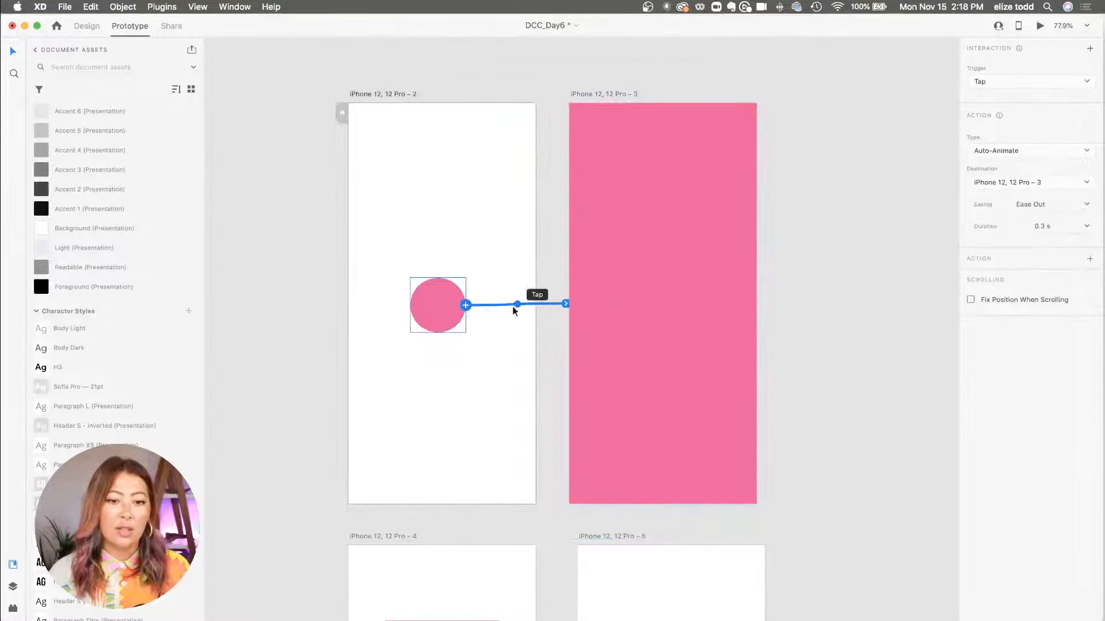
{"action": "left_click", "coordinate": [992, 152]}
{"action": "left_click", "coordinate": [989, 141]}
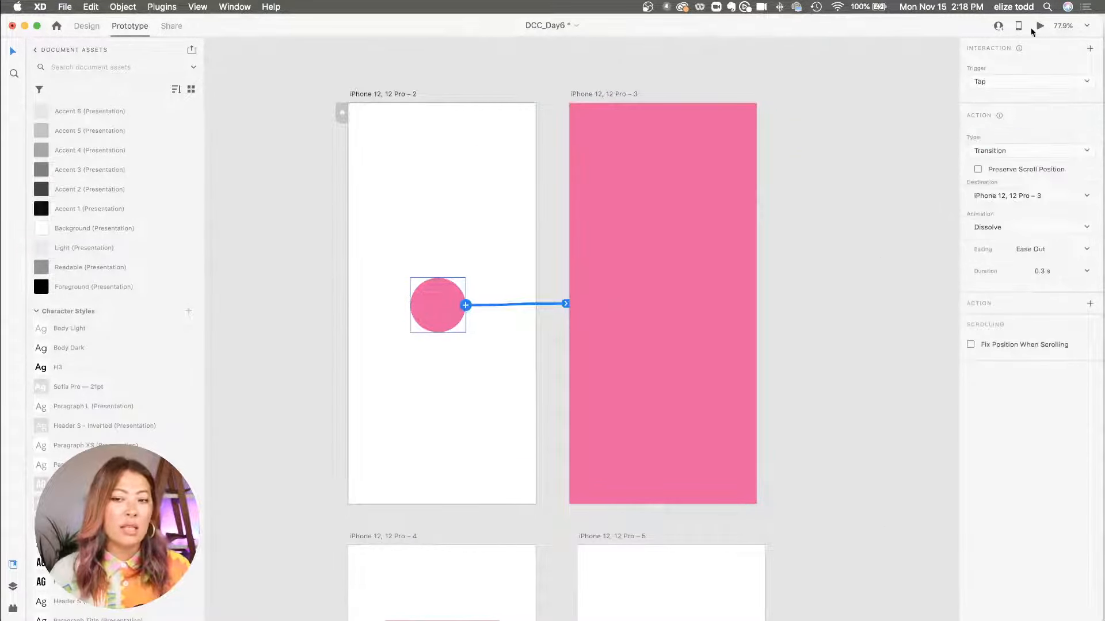
Step: Preview the Transition version of the circle interaction, running it twice between the artboards, and close the preview
{"action": "left_click", "coordinate": [1040, 25]}
{"action": "left_click", "coordinate": [108, 377]}
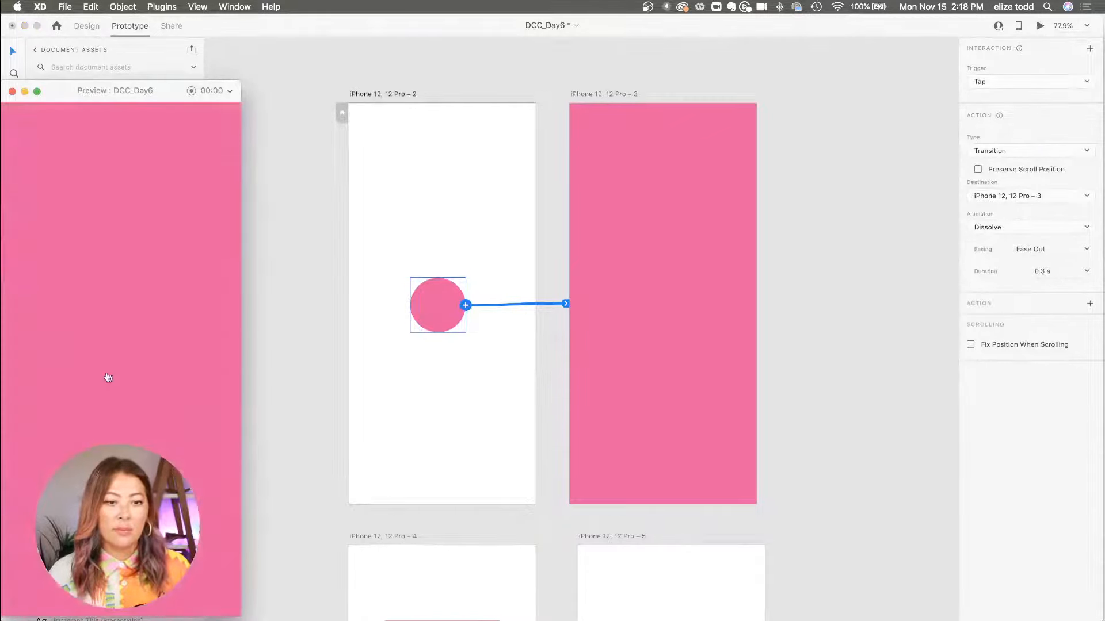
{"action": "key", "text": "Left"}
{"action": "left_click", "coordinate": [107, 377]}
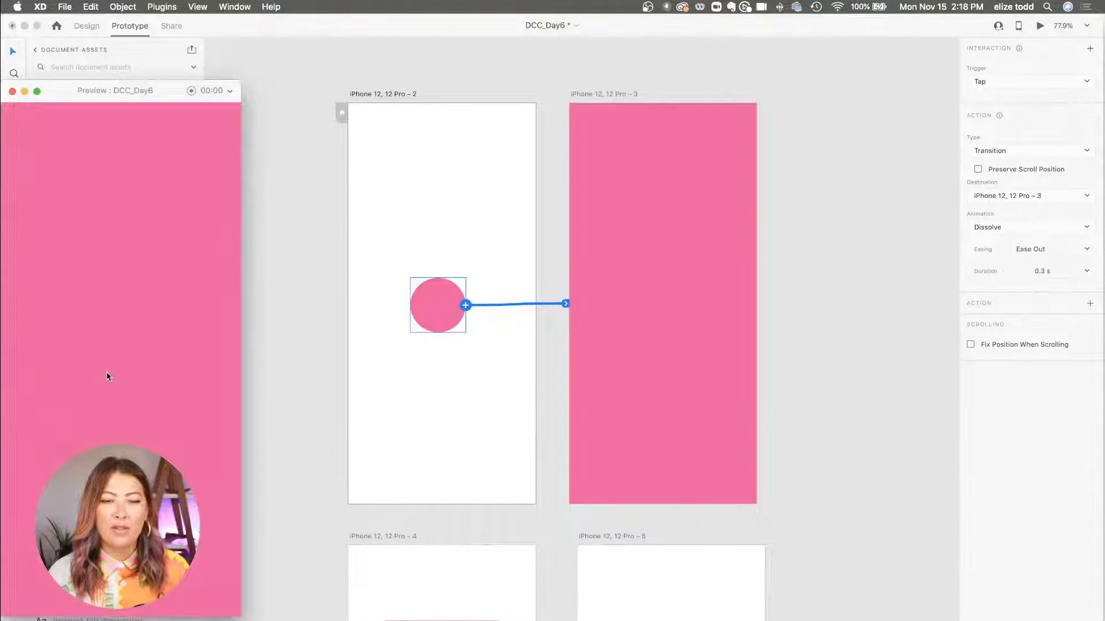
{"action": "key", "text": "Left"}
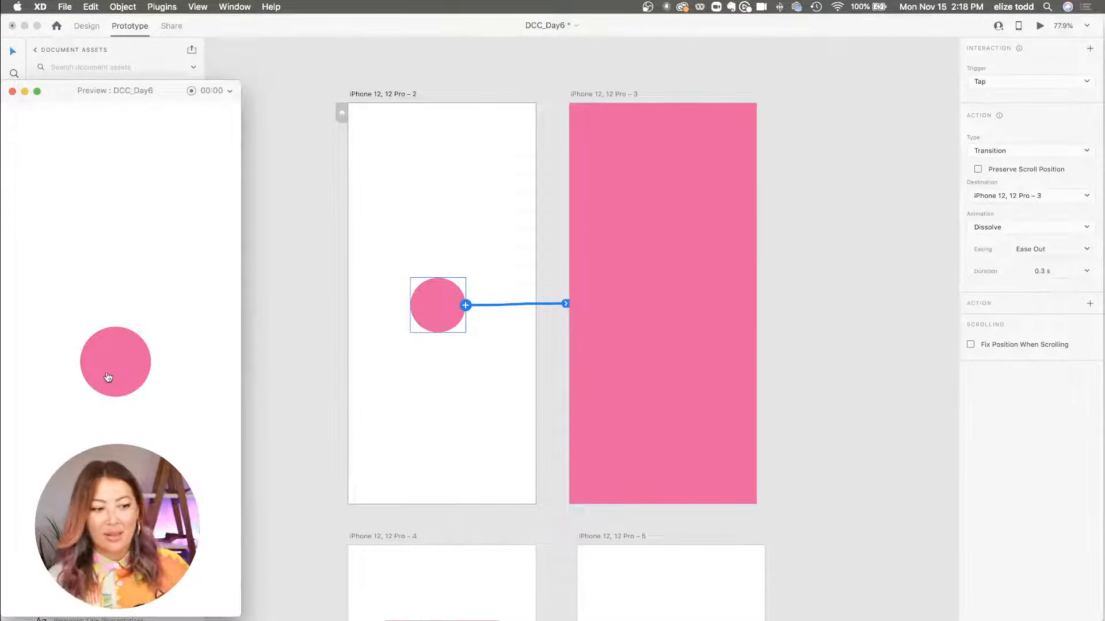
{"action": "left_click", "coordinate": [13, 90]}
Step: Preview the rectangle's Auto-Animate movement between iPhone 12, 12 Pro – 4 and iPhone 12, 12 Pro – 5 in both directions, closing the preview at the end
{"action": "scroll", "coordinate": [362, 316], "scroll_direction": "down", "scroll_amount": 5}
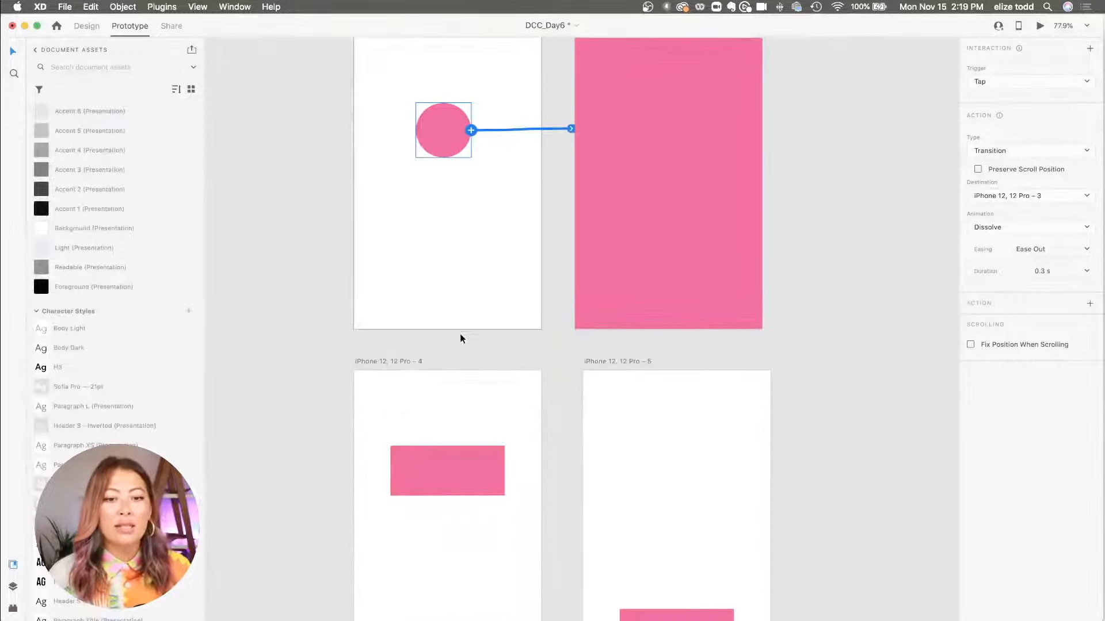
{"action": "left_click", "coordinate": [402, 365]}
{"action": "scroll", "coordinate": [402, 365], "scroll_direction": "down", "scroll_amount": 3}
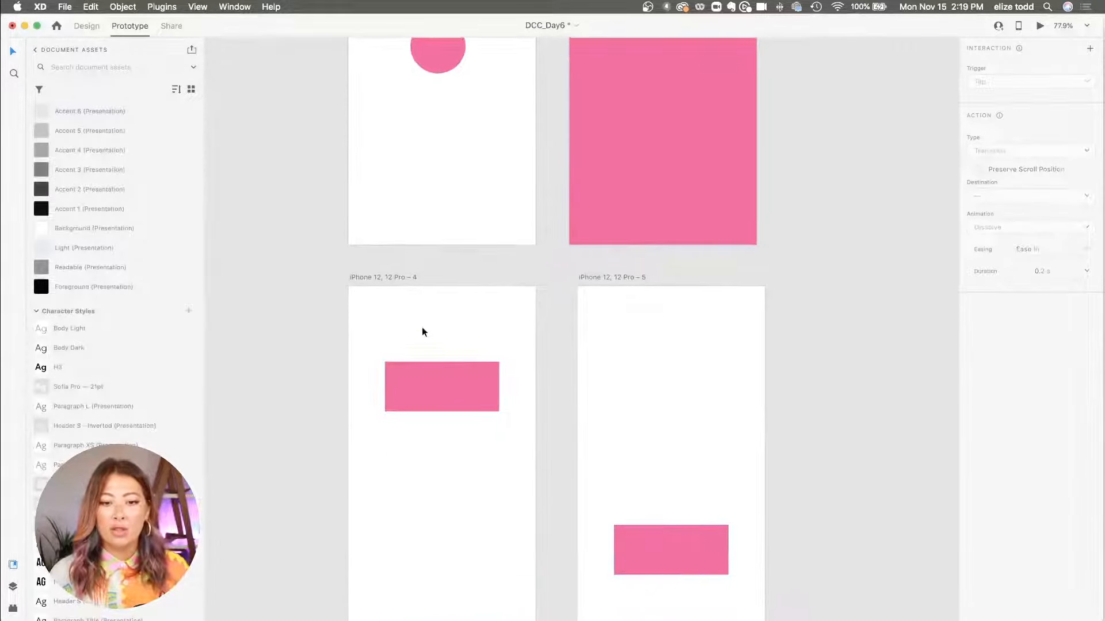
{"action": "left_click", "coordinate": [398, 277]}
{"action": "left_click_drag", "start_coordinate": [535, 475], "coordinate": [574, 487]}
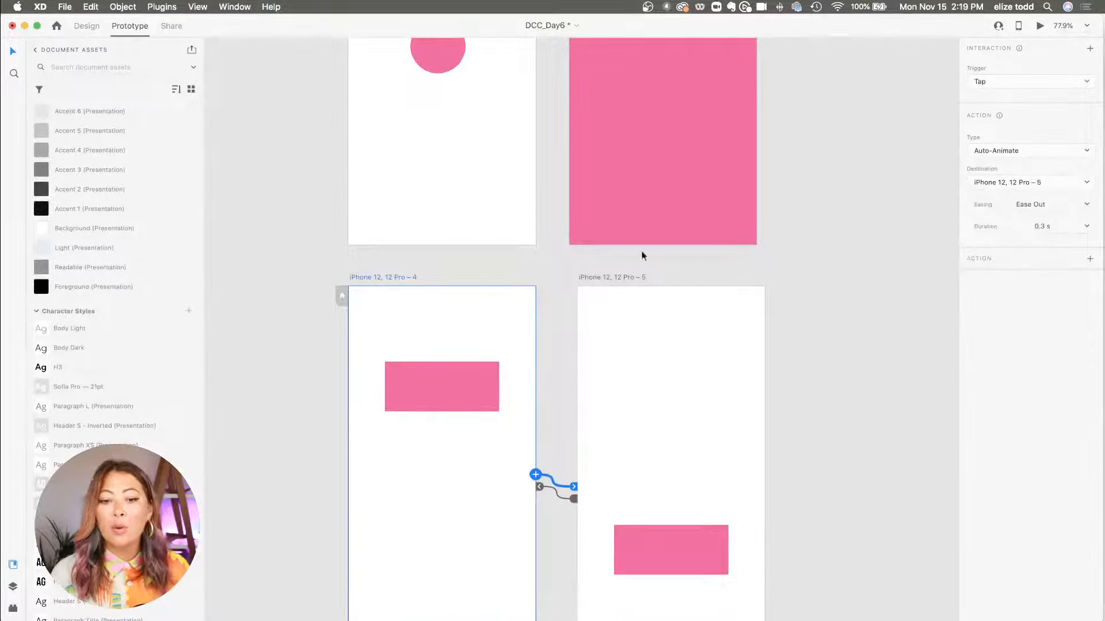
{"action": "left_click", "coordinate": [1040, 26]}
{"action": "left_click", "coordinate": [123, 242]}
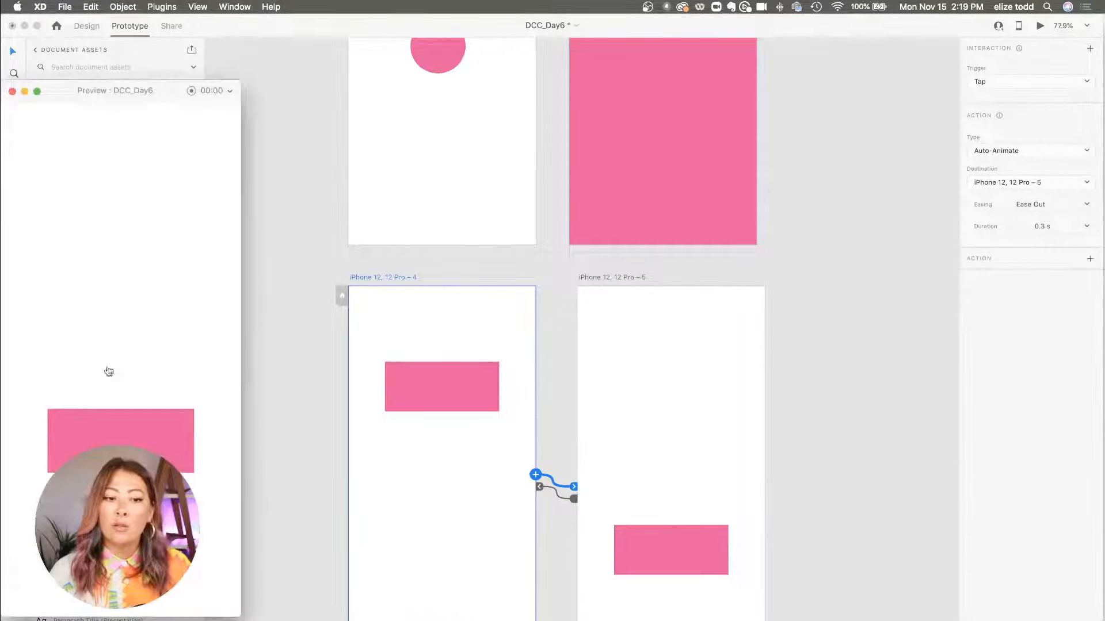
{"action": "left_click", "coordinate": [113, 438]}
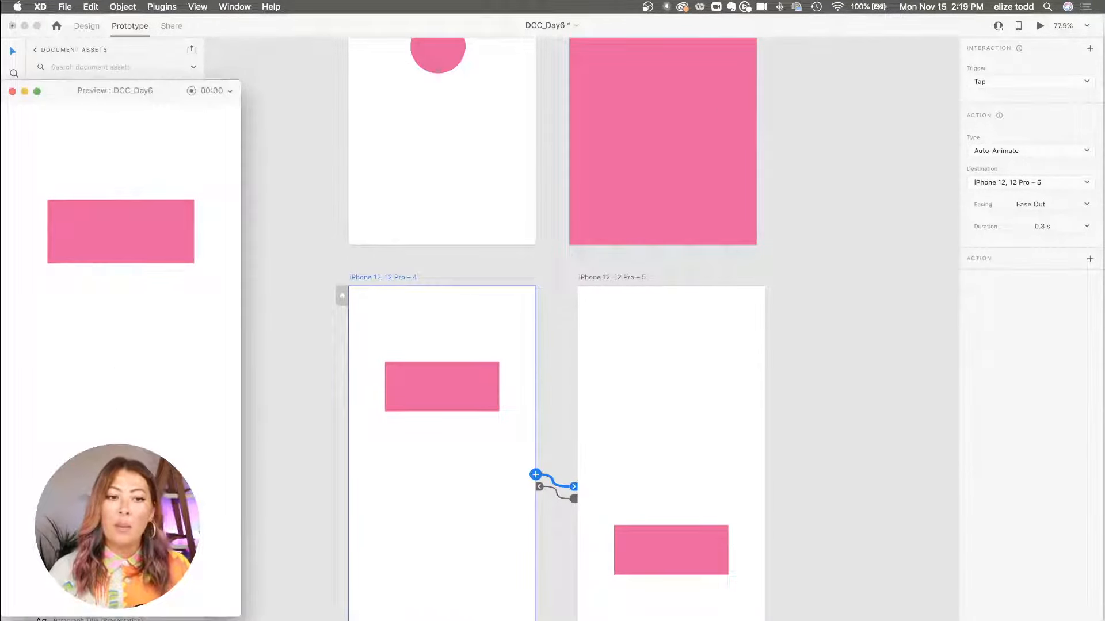
{"action": "left_click", "coordinate": [118, 245]}
{"action": "left_click", "coordinate": [12, 92]}
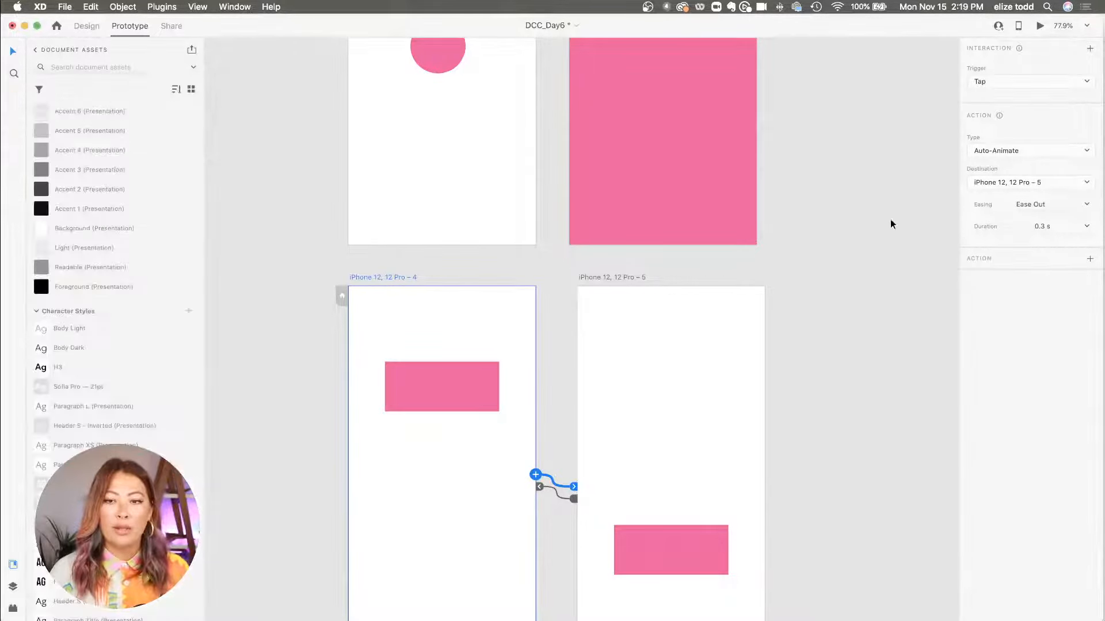
Step: Examine the first Personal Tasks item on the finished To-Do List artboard and its counterpart on the practice artboard beside it
{"action": "scroll", "coordinate": [657, 418], "scroll_direction": "up", "scroll_amount": 10}
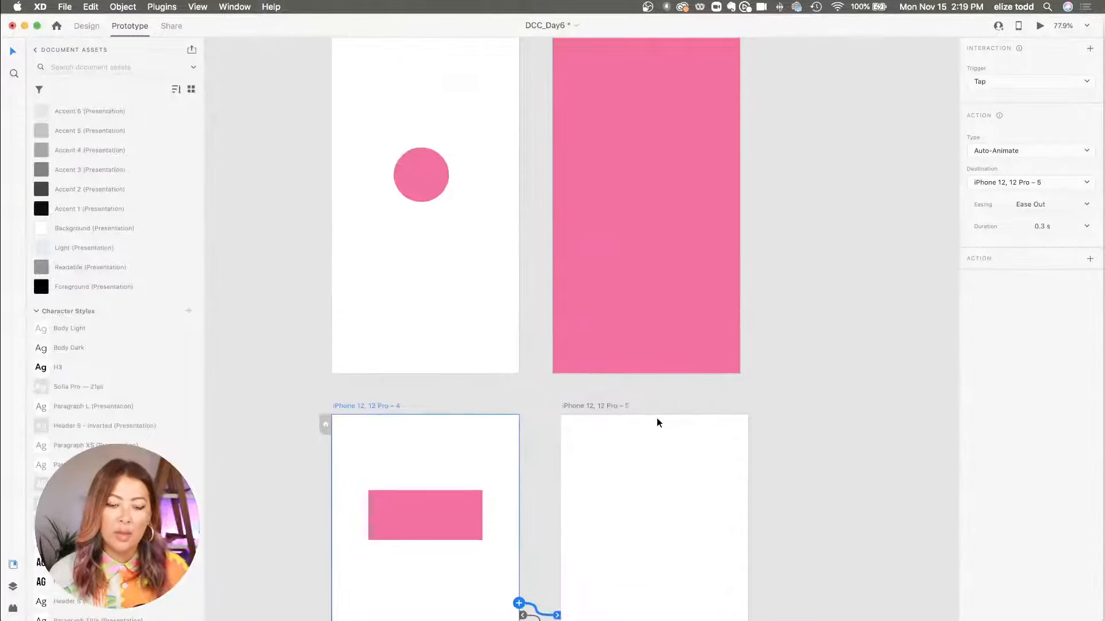
{"action": "scroll", "coordinate": [663, 323], "scroll_direction": "up", "scroll_amount": 5}
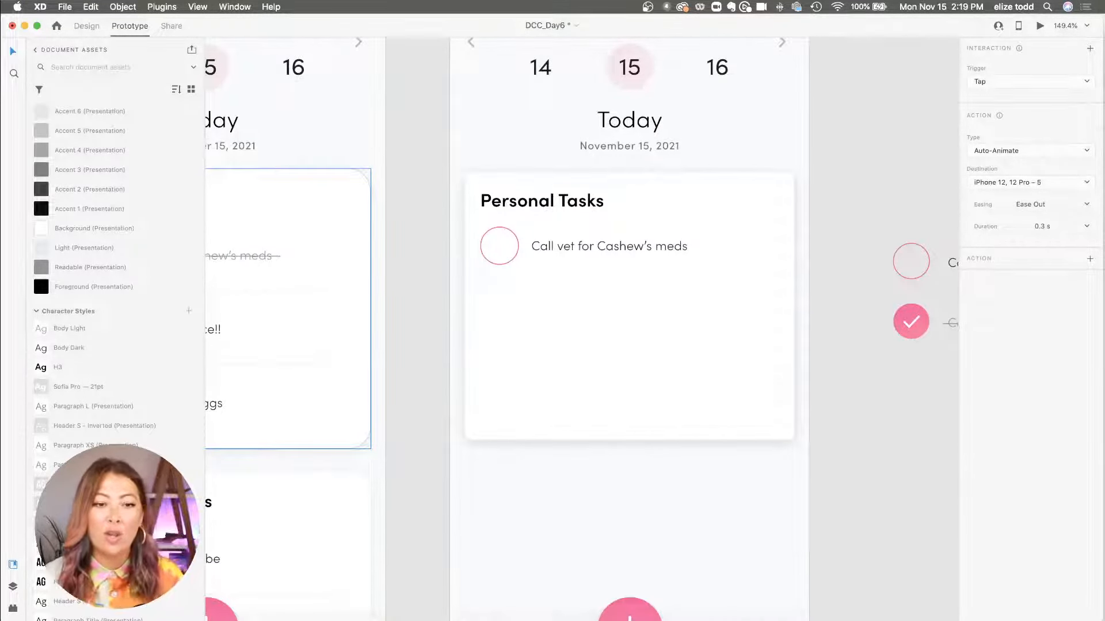
{"action": "left_click", "coordinate": [406, 354]}
{"action": "scroll", "coordinate": [406, 353], "scroll_direction": "left", "scroll_amount": 5}
{"action": "scroll", "coordinate": [397, 288], "scroll_direction": "up", "scroll_amount": 8}
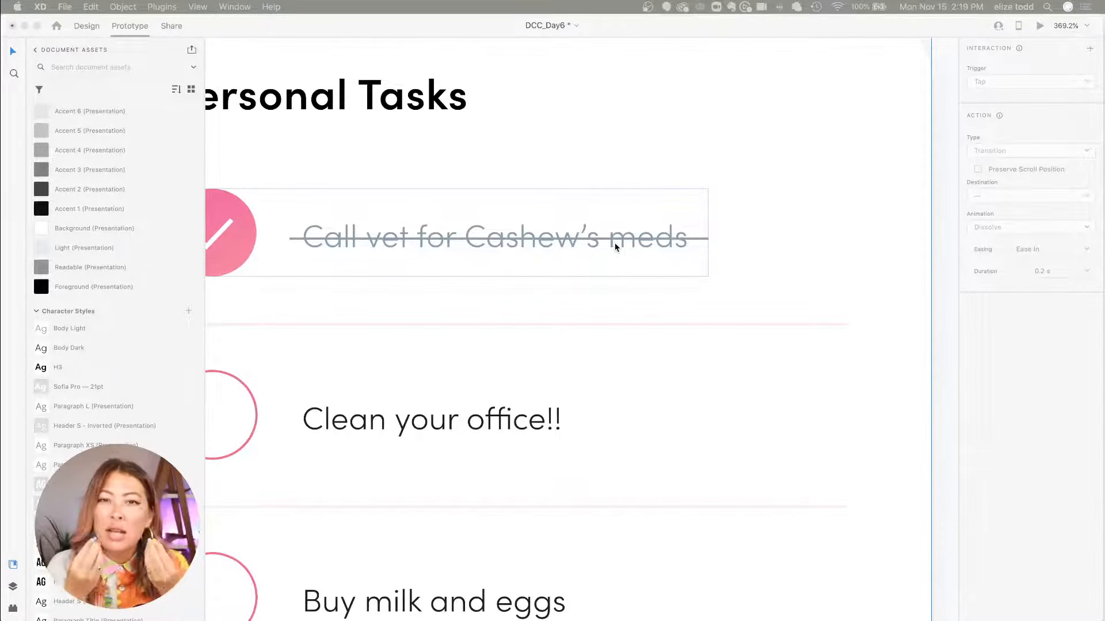
{"action": "scroll", "coordinate": [713, 285], "scroll_direction": "down", "scroll_amount": 5}
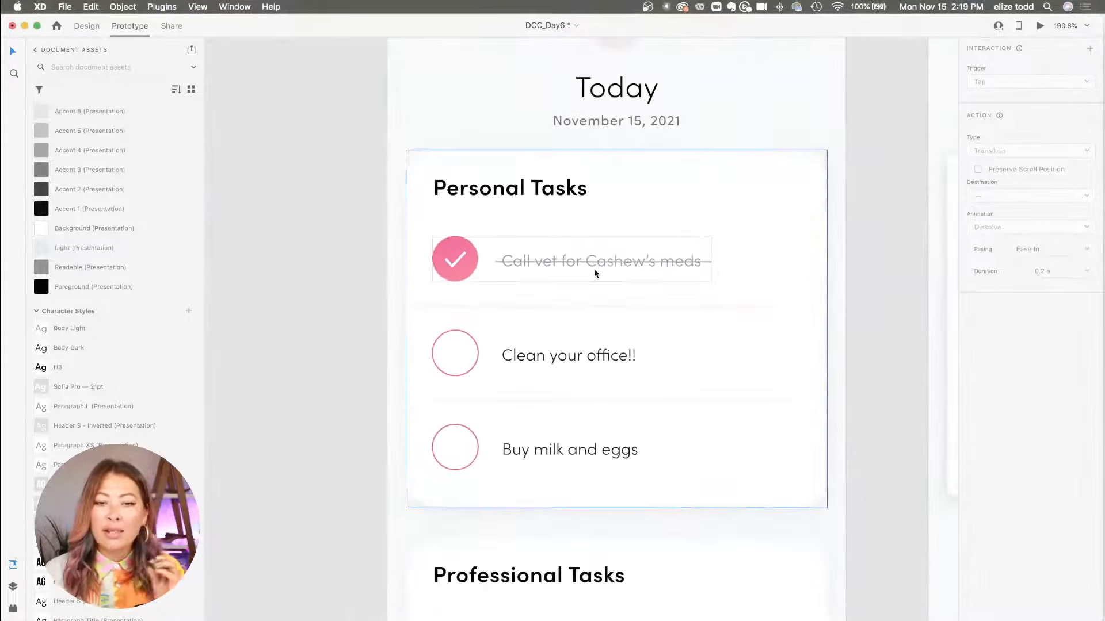
{"action": "scroll", "coordinate": [593, 268], "scroll_direction": "down", "scroll_amount": 4}
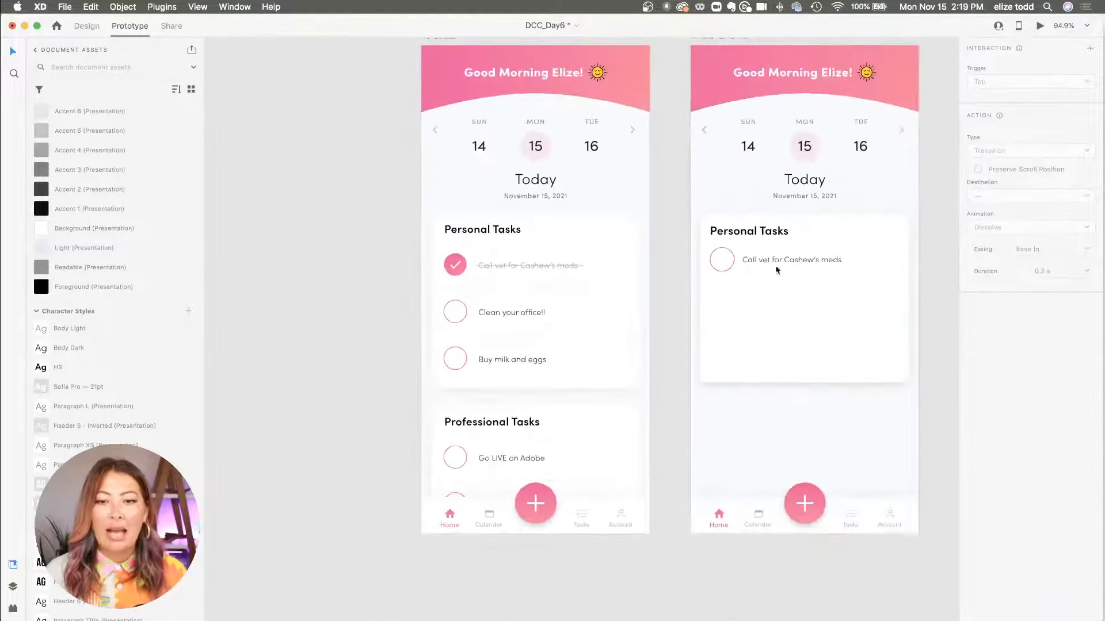
{"action": "scroll", "coordinate": [725, 276], "scroll_direction": "right", "scroll_amount": 3}
{"action": "scroll", "coordinate": [748, 276], "scroll_direction": "up", "scroll_amount": 4}
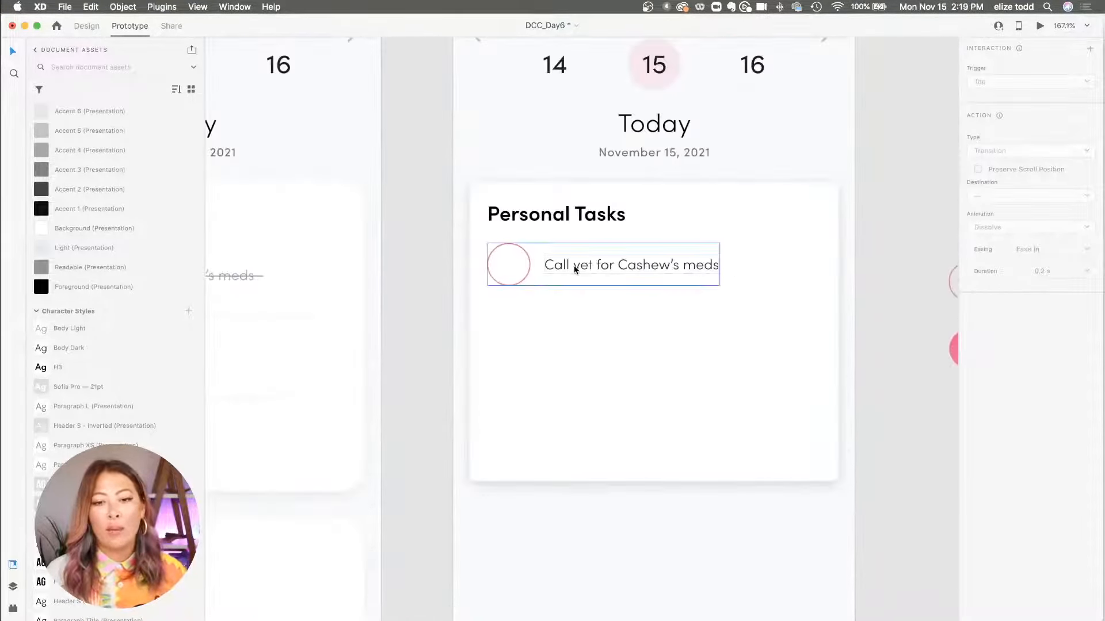
Step: Compare the practice artboard's task component in its Default State and Toggle State, leaving Toggle State selected
{"action": "scroll", "coordinate": [578, 272], "scroll_direction": "right", "scroll_amount": 3}
{"action": "scroll", "coordinate": [587, 270], "scroll_direction": "down", "scroll_amount": 3}
{"action": "left_click", "coordinate": [525, 275]}
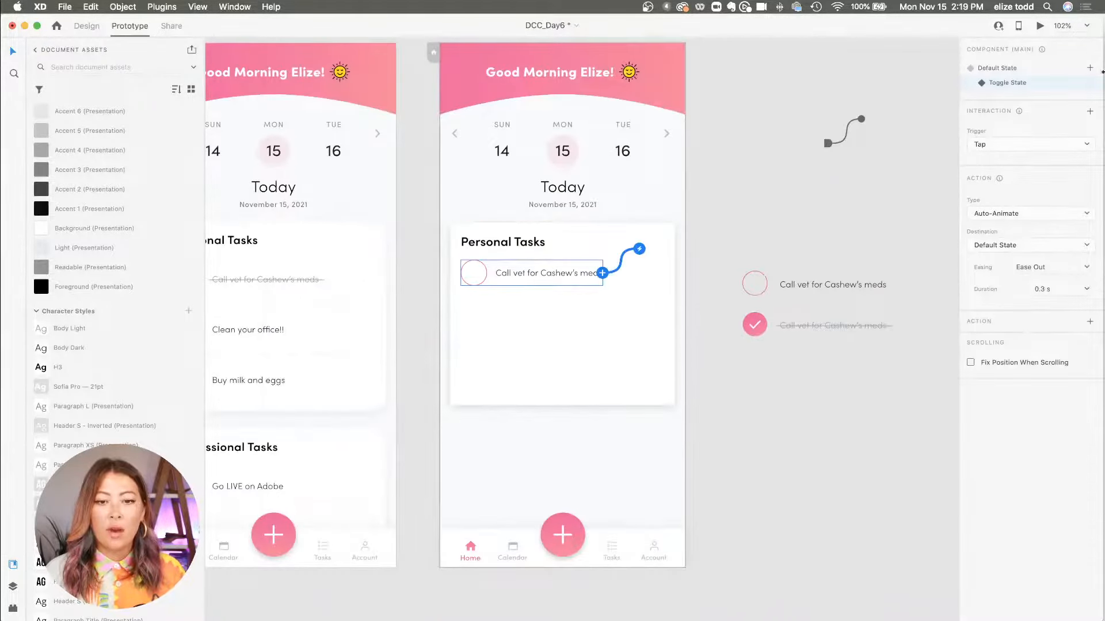
{"action": "left_click", "coordinate": [1006, 71]}
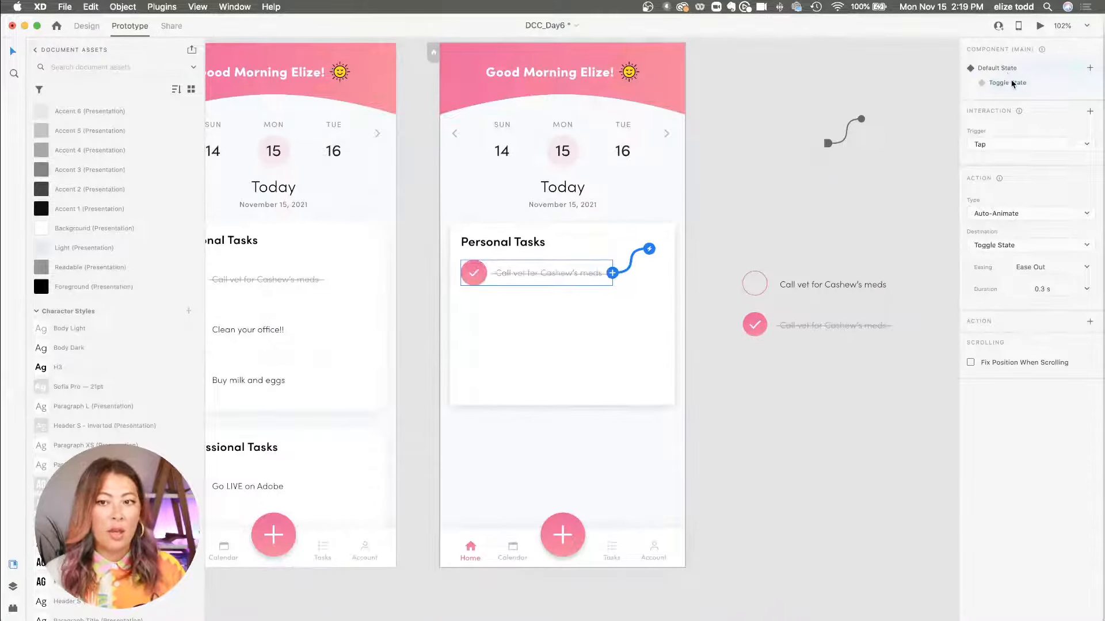
{"action": "left_click", "coordinate": [1012, 84]}
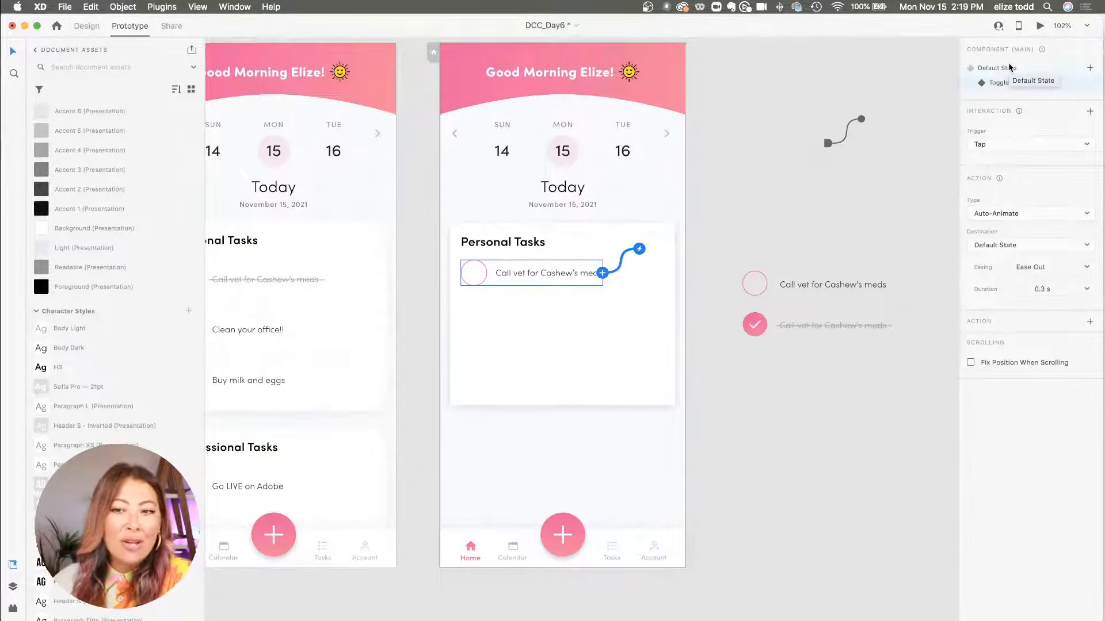
Step: Preview the practice artboard and toggle the Call vet for Cashew's meds task on and off several times, closing the preview at the end
{"action": "left_click", "coordinate": [1040, 26]}
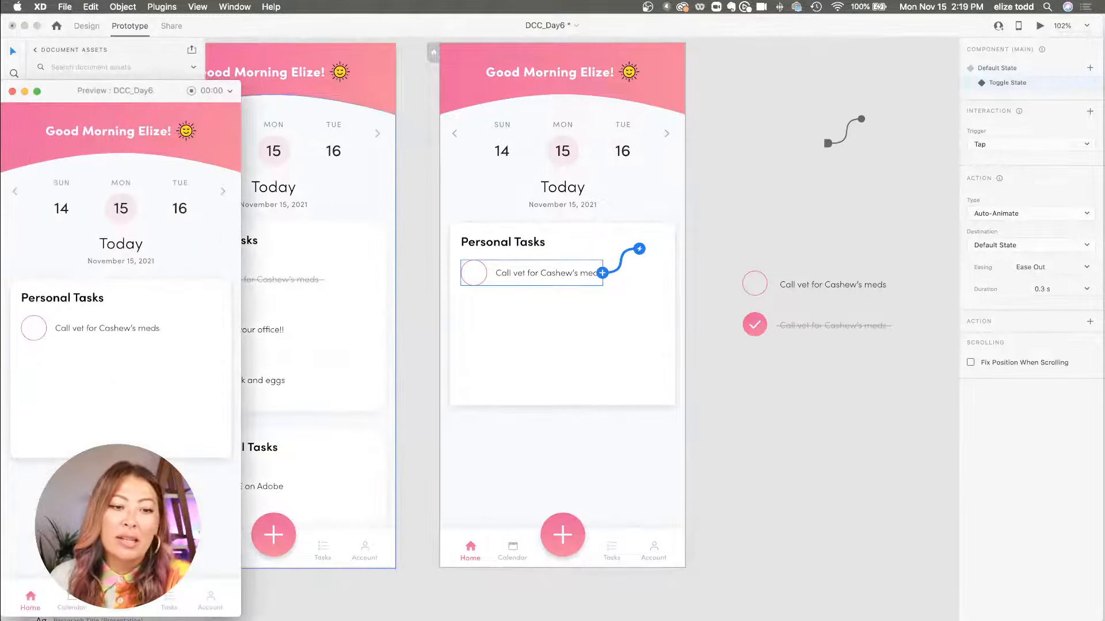
{"action": "left_click", "coordinate": [34, 336]}
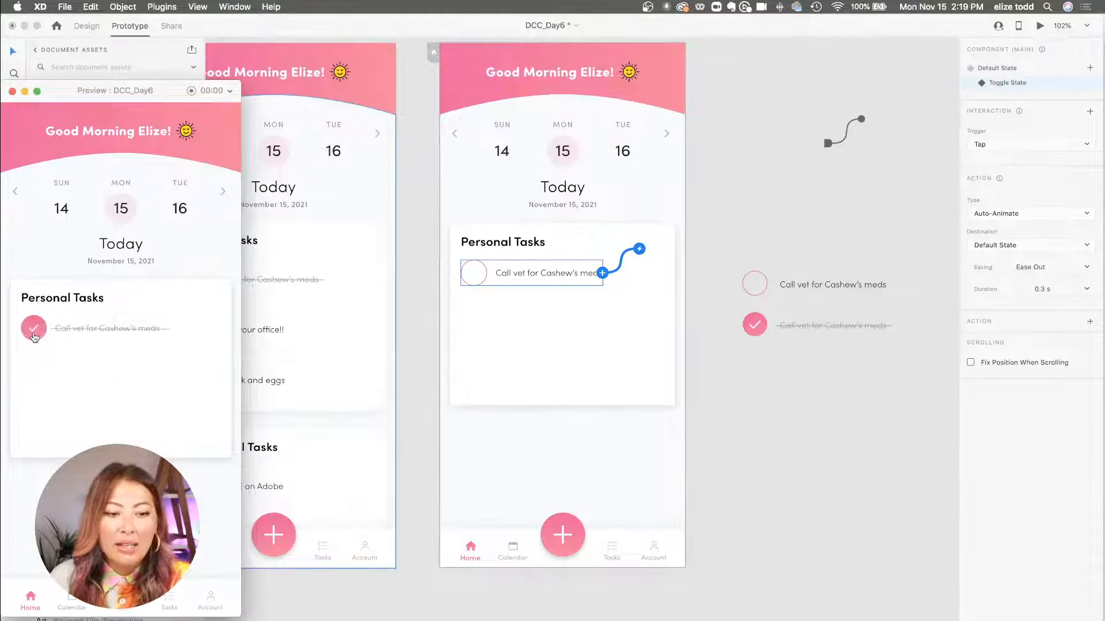
{"action": "left_click", "coordinate": [34, 336]}
{"action": "left_click", "coordinate": [34, 336]}
{"action": "left_click", "coordinate": [34, 337]}
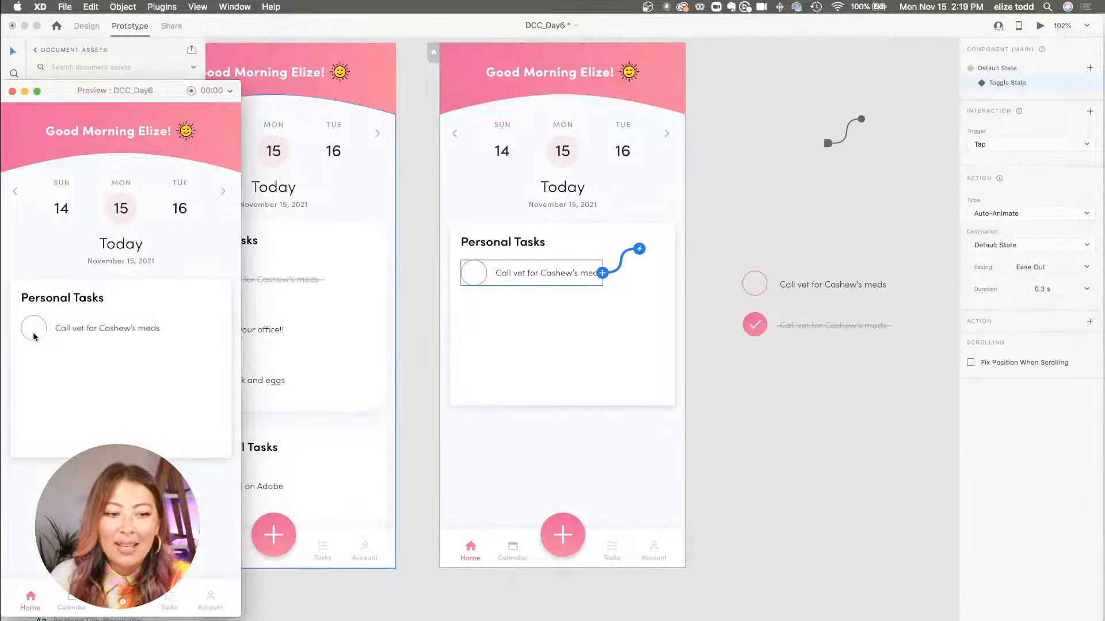
{"action": "left_click", "coordinate": [34, 337]}
{"action": "left_click", "coordinate": [34, 337]}
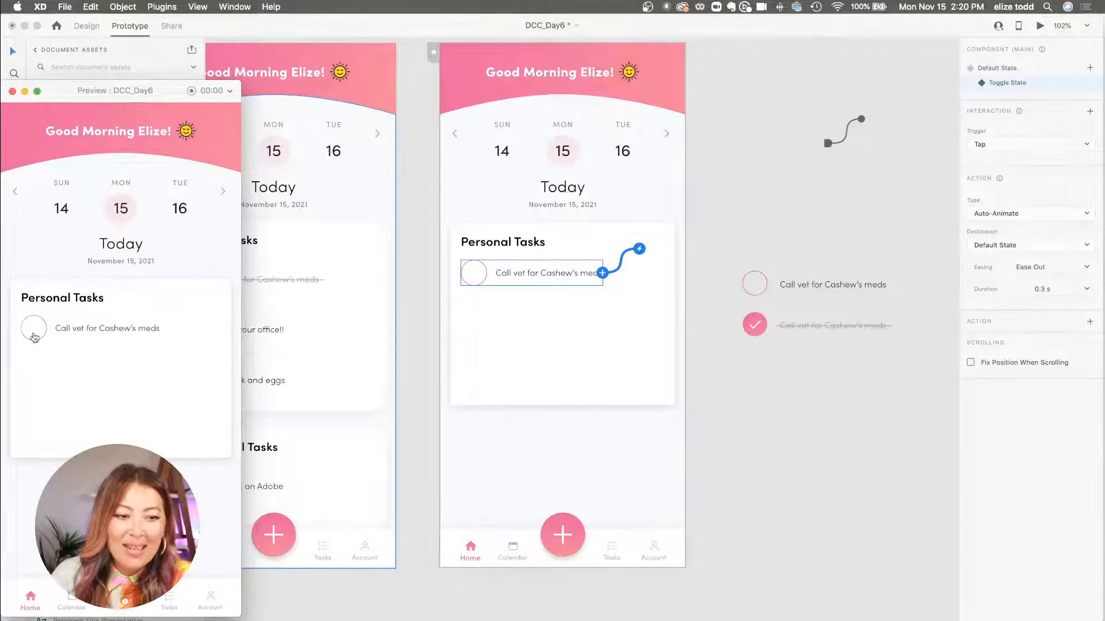
{"action": "left_click", "coordinate": [35, 337]}
{"action": "left_click", "coordinate": [12, 91]}
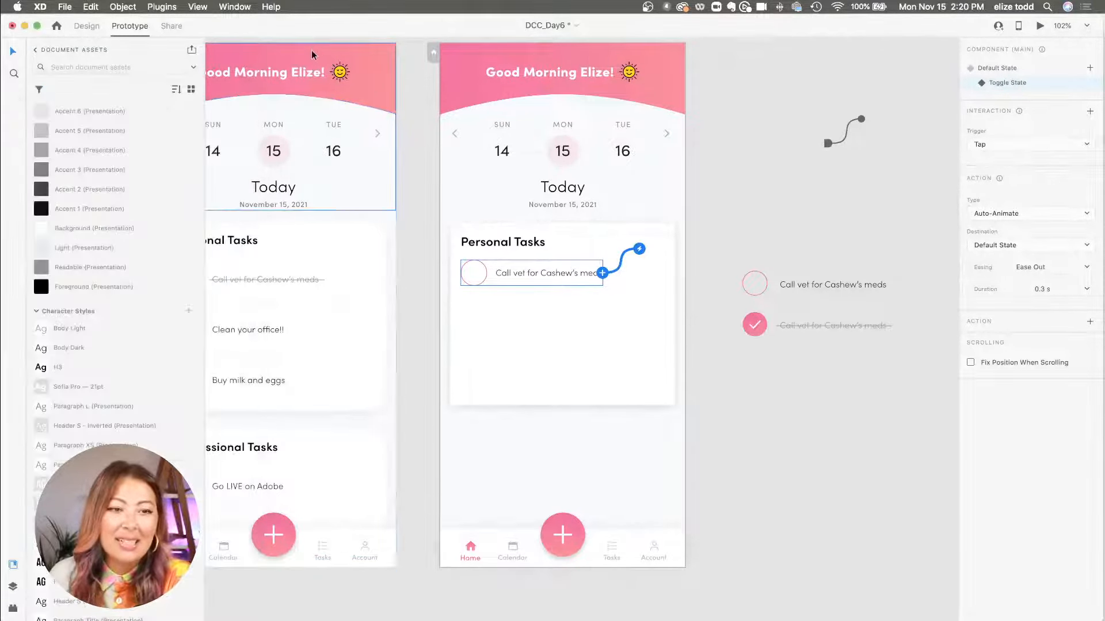
Step: Repeat the task component downward into three rows with Repeat Grid, widen the gap between rows, and ungroup the grid
{"action": "left_click", "coordinate": [87, 25]}
{"action": "left_click", "coordinate": [553, 294]}
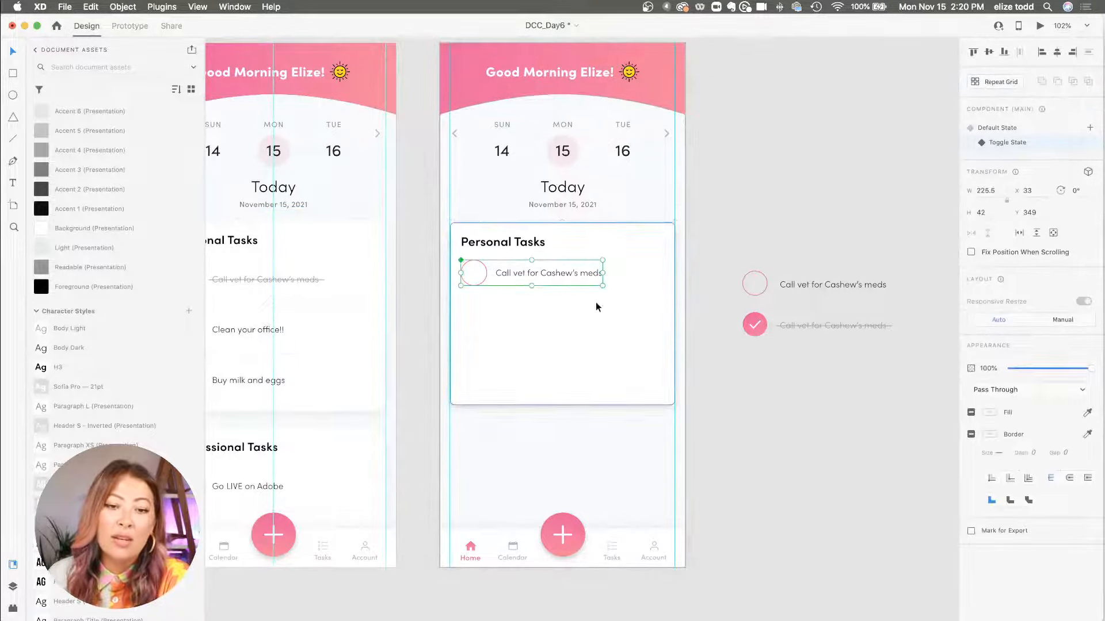
{"action": "double_click", "coordinate": [561, 274]}
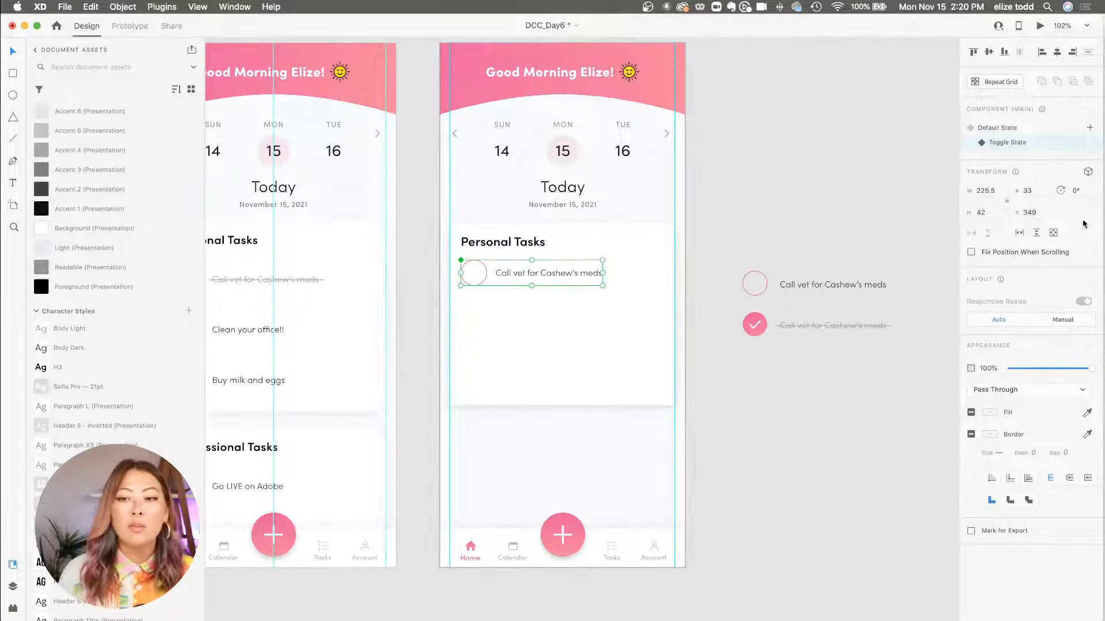
{"action": "left_click", "coordinate": [998, 81]}
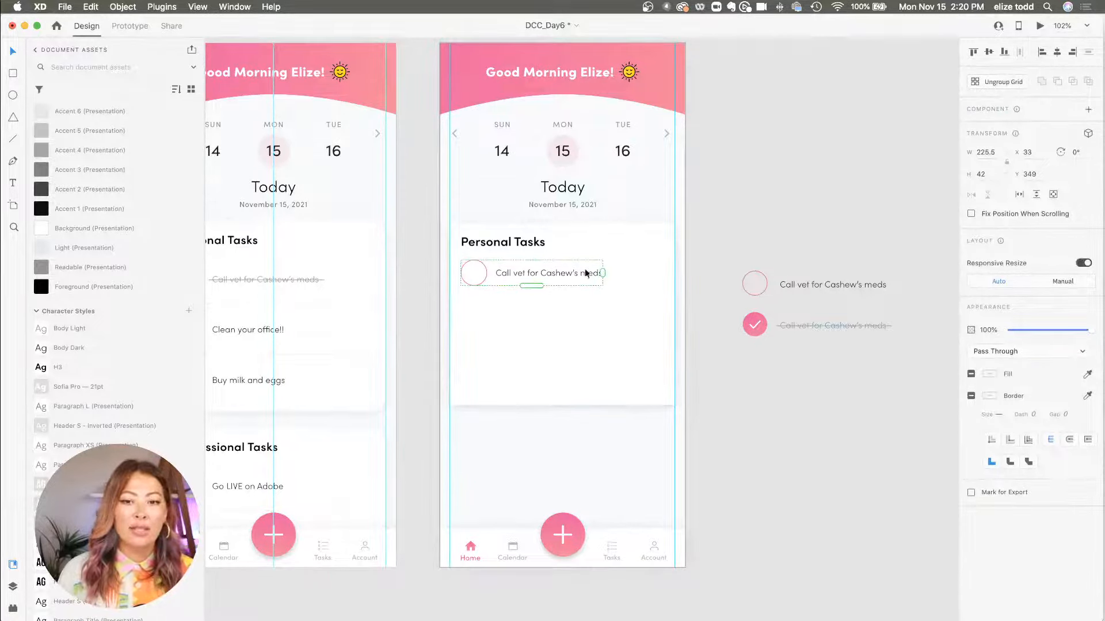
{"action": "left_click_drag", "start_coordinate": [531, 286], "coordinate": [531, 368]}
{"action": "left_click_drag", "start_coordinate": [536, 306], "coordinate": [536, 314]}
{"action": "left_click", "coordinate": [983, 81]}
Step: Repeat the whole Personal Tasks card with its three tasks downward using Repeat Grid to add another card below it
{"action": "left_click", "coordinate": [630, 279]}
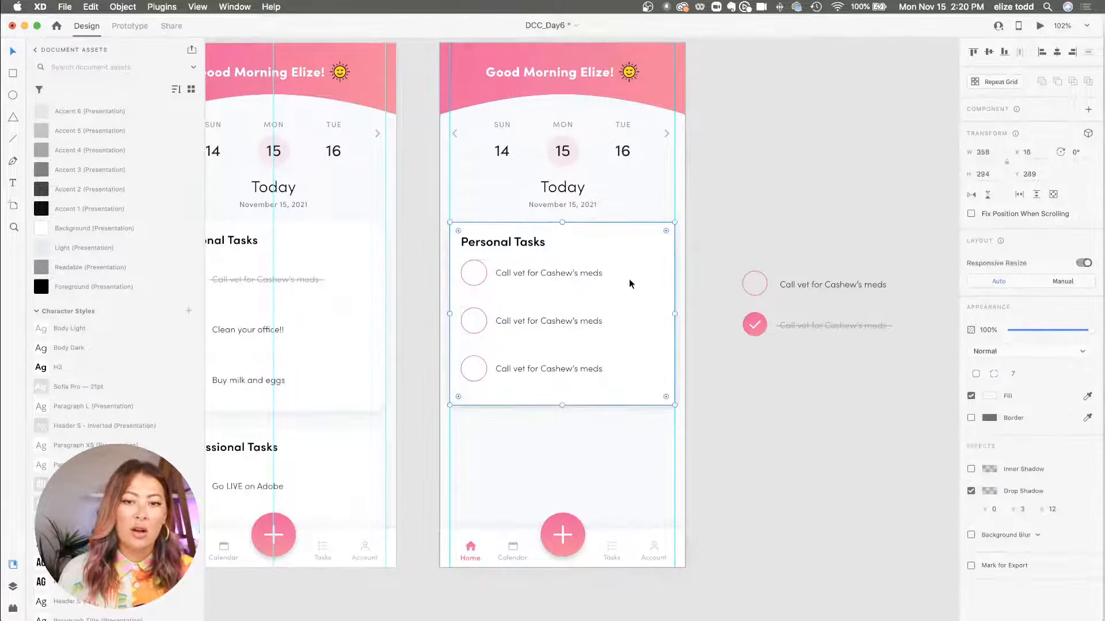
{"action": "left_click", "coordinate": [693, 429]}
{"action": "left_click_drag", "start_coordinate": [680, 441], "coordinate": [444, 221]}
{"action": "left_click", "coordinate": [1001, 81]}
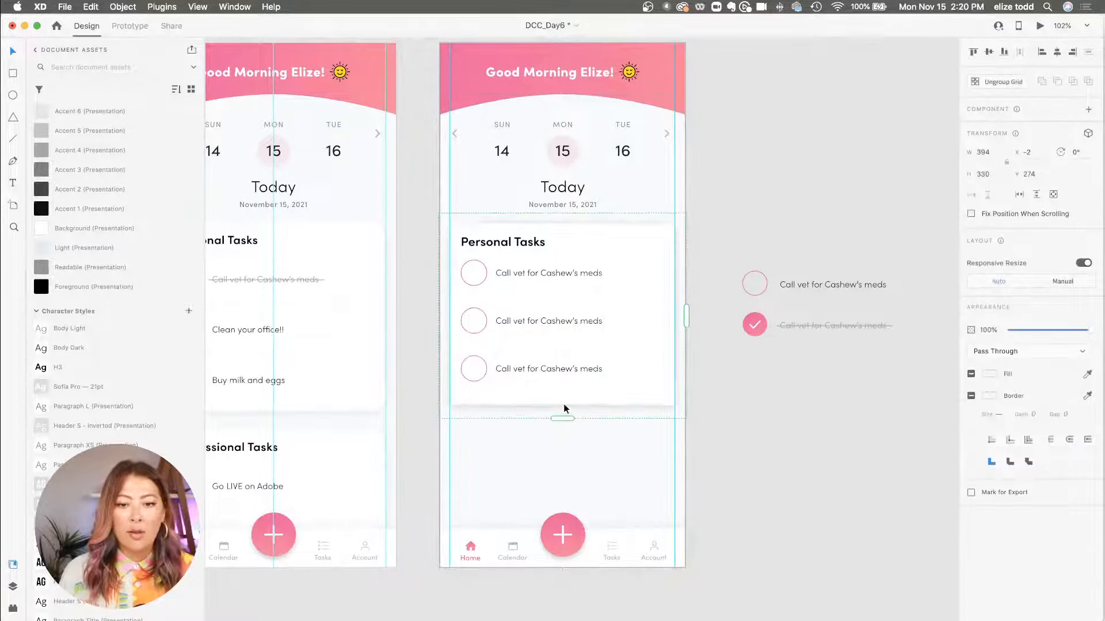
{"action": "left_click_drag", "start_coordinate": [562, 415], "coordinate": [573, 619]}
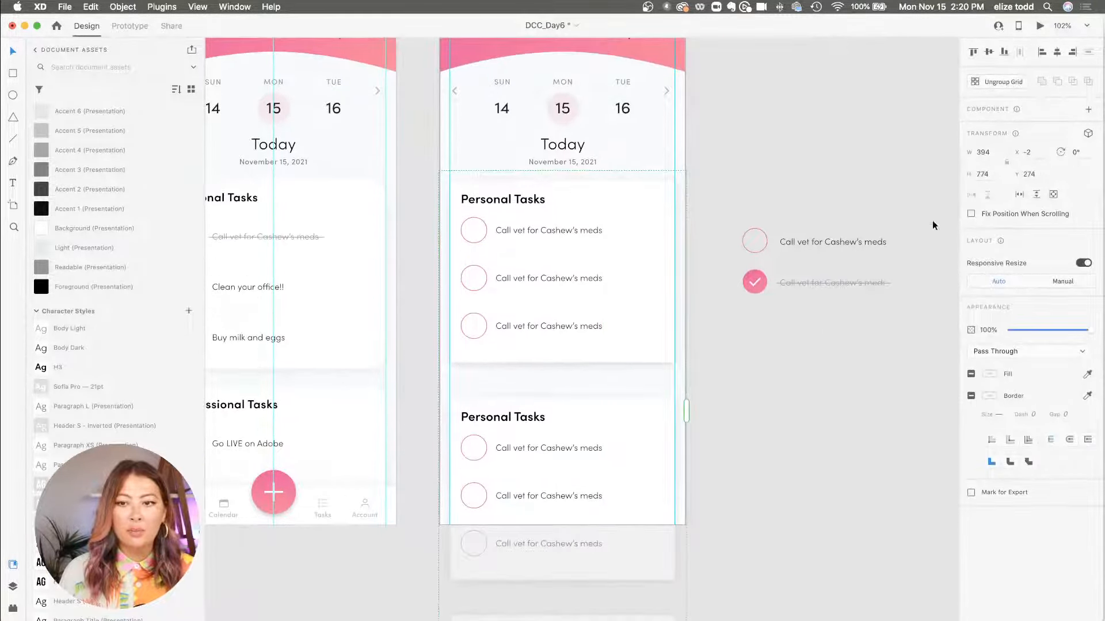
Step: Move the App Bar to the top of the layer order on iPhone 12, 12 Pro – 1, above the task cards
{"action": "left_click", "coordinate": [750, 485]}
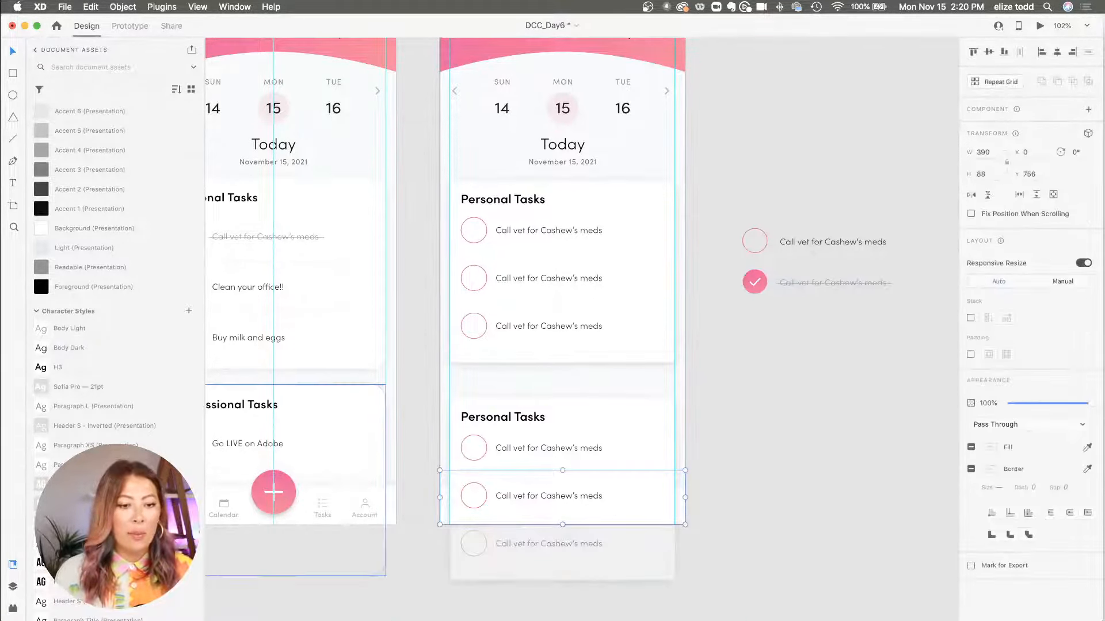
{"action": "left_click", "coordinate": [14, 590]}
{"action": "mouse_move", "coordinate": [58, 157]}
{"action": "left_mouse_down"}
{"action": "mouse_move", "coordinate": [51, 110]}
{"action": "mouse_move", "coordinate": [65, 97]}
{"action": "left_mouse_up"}
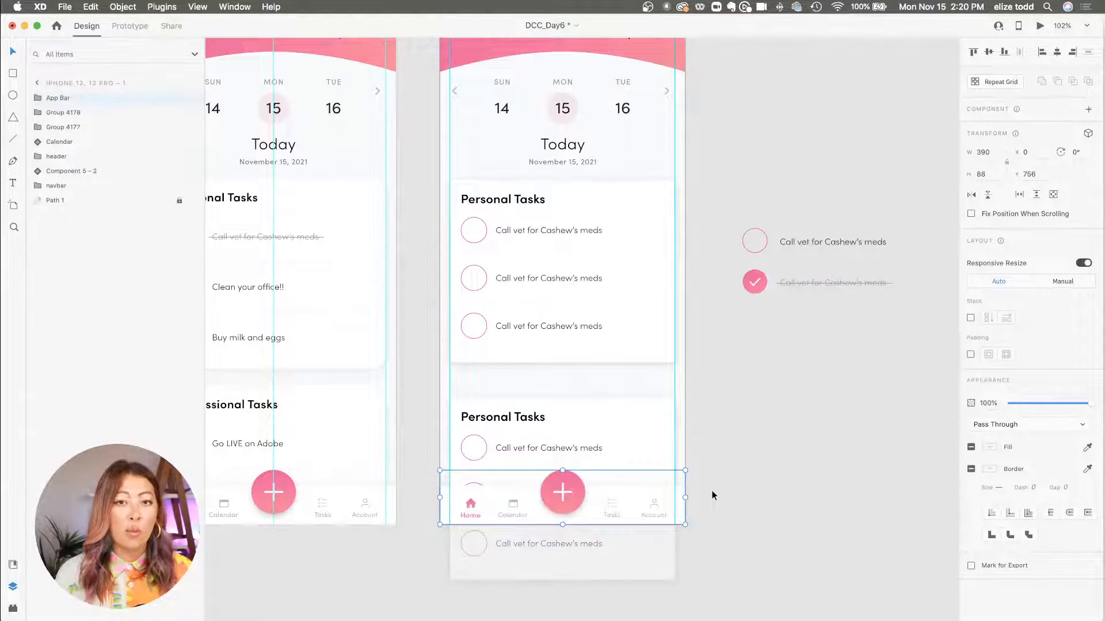
{"action": "left_click", "coordinate": [758, 516]}
Step: Preview the finished To-Do List artboard with its bottom bar and close the preview
{"action": "scroll", "coordinate": [674, 518], "scroll_direction": "down", "scroll_amount": 2}
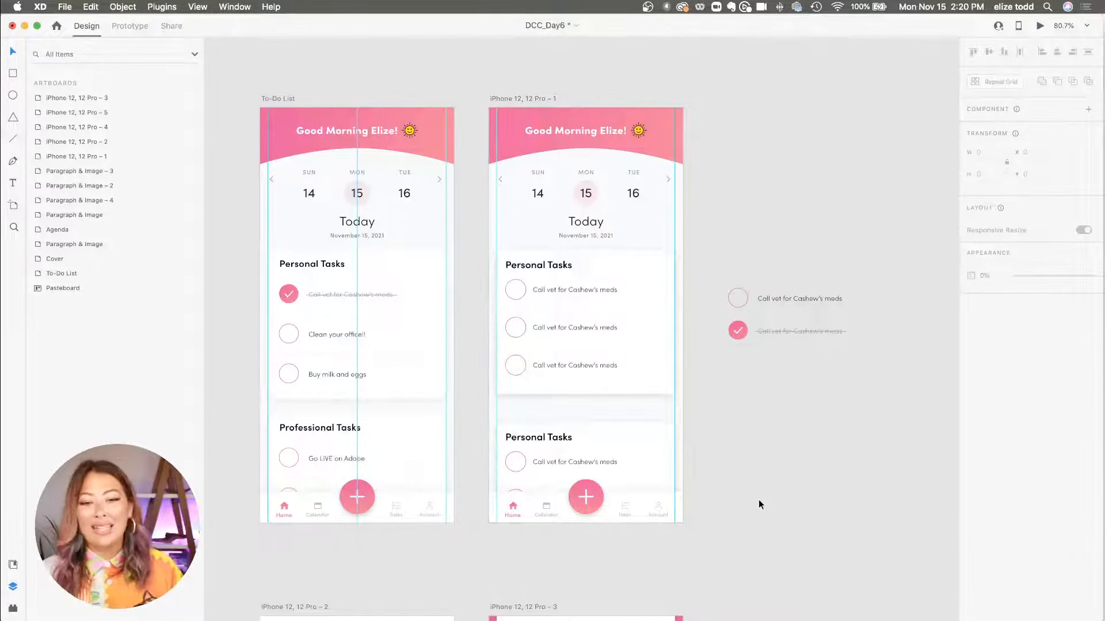
{"action": "left_click", "coordinate": [323, 496]}
{"action": "left_click", "coordinate": [1039, 26]}
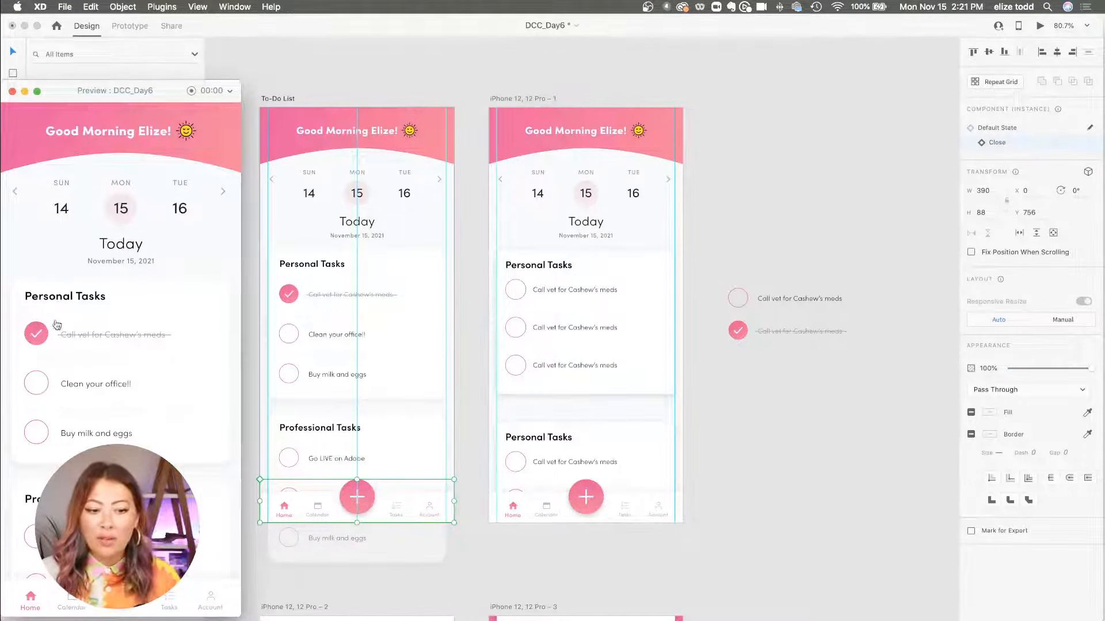
{"action": "left_click", "coordinate": [12, 91]}
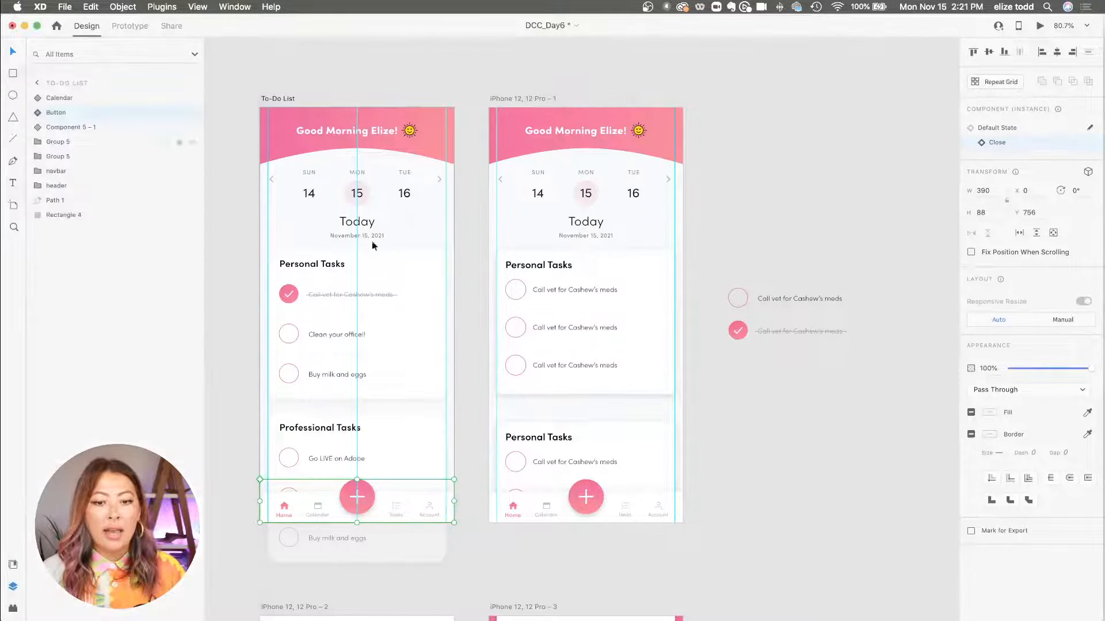
Step: Switch the To-Do List's Button component from Close to Default State and inspect its Task and Event options
{"action": "left_click", "coordinate": [596, 503]}
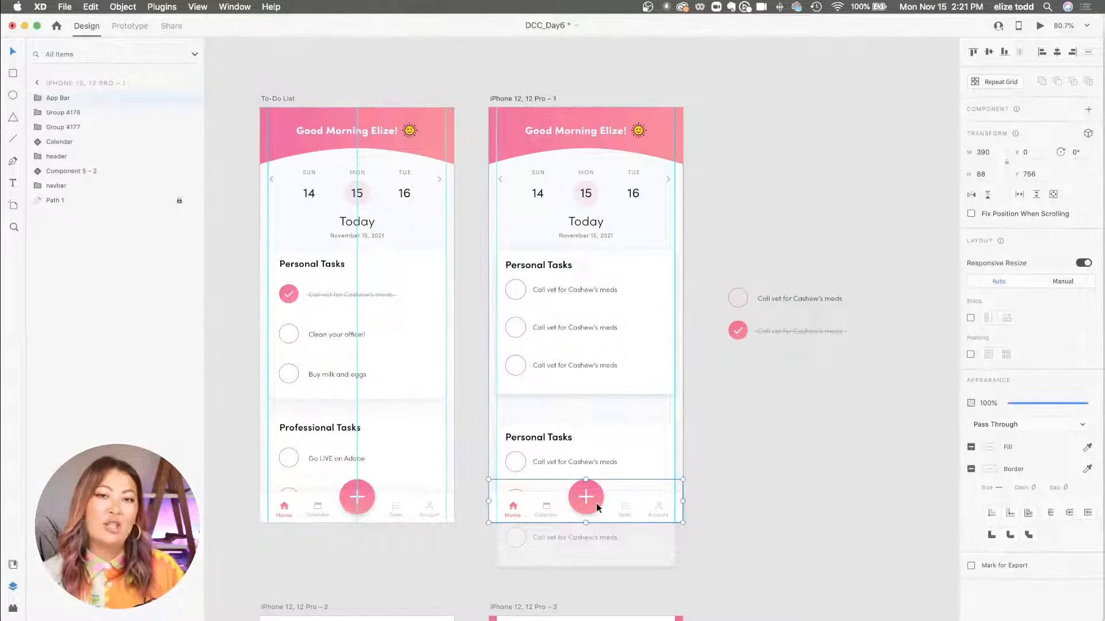
{"action": "left_click", "coordinate": [406, 506]}
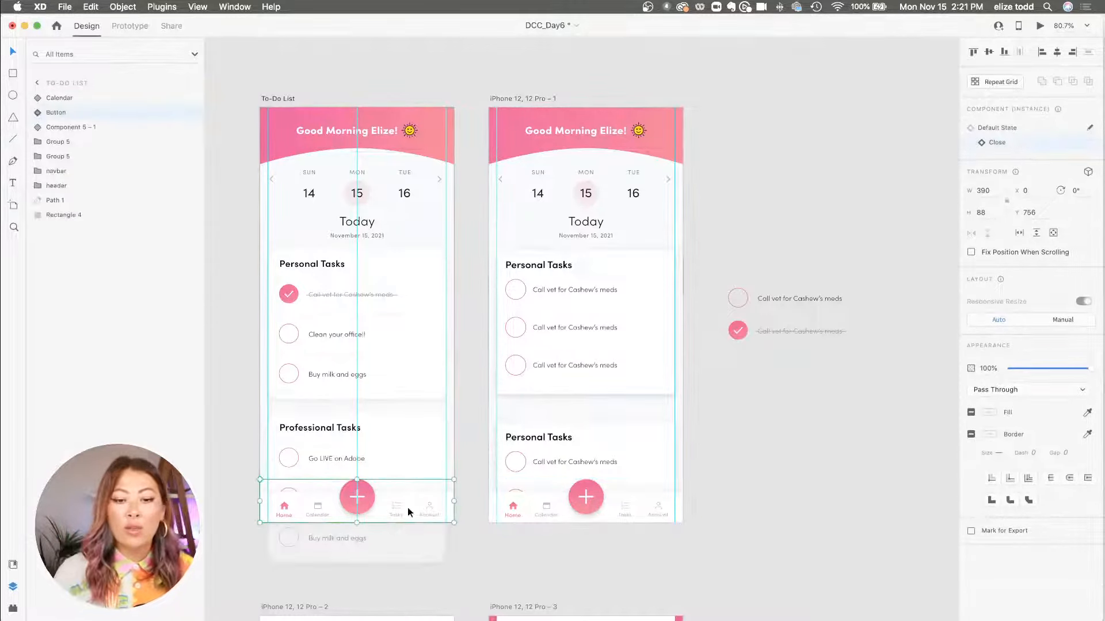
{"action": "left_click", "coordinate": [1020, 133]}
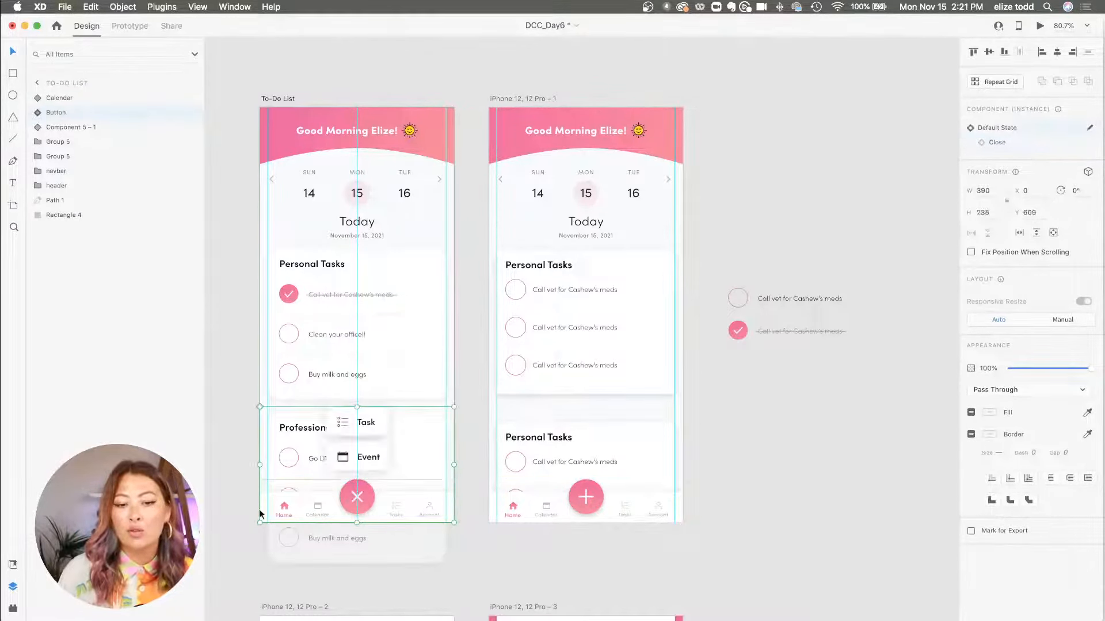
{"action": "scroll", "coordinate": [375, 475], "scroll_direction": "up", "scroll_amount": 5}
{"action": "scroll", "coordinate": [375, 475], "scroll_direction": "left", "scroll_amount": 8}
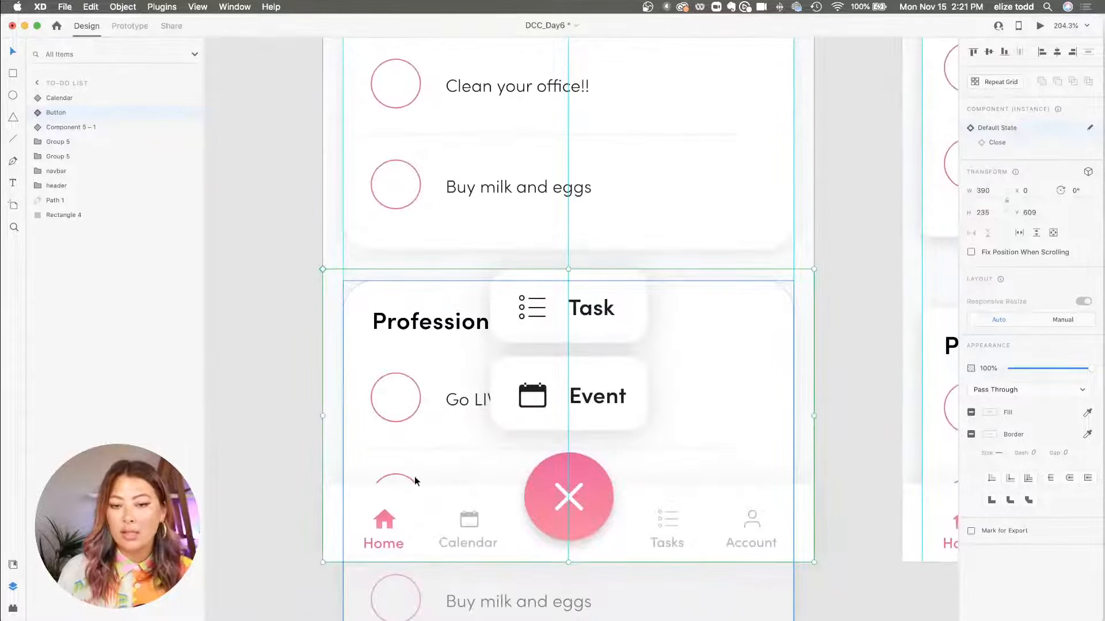
{"action": "scroll", "coordinate": [416, 481], "scroll_direction": "down", "scroll_amount": 5}
Step: Draw a rectangle about 130 × 58 above the plus button on iPhone 12, 12 Pro – 1 and add the text "Event" on it
{"action": "left_click", "coordinate": [743, 482]}
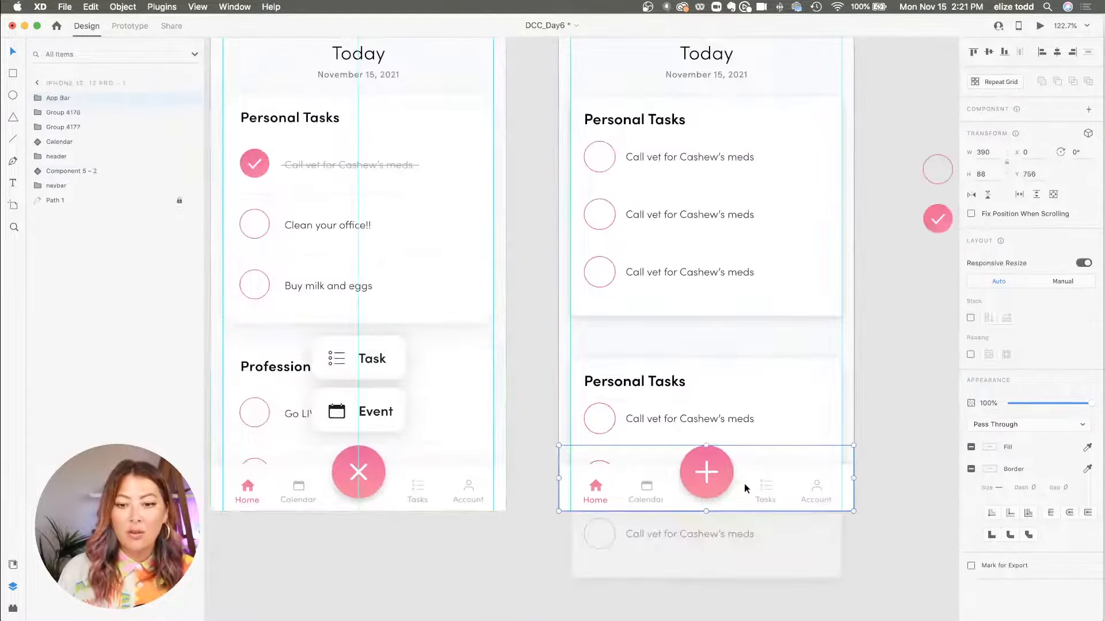
{"action": "key", "text": "r"}
{"action": "left_click_drag", "start_coordinate": [663, 388], "coordinate": [710, 411]}
{"action": "left_click", "coordinate": [697, 405]}
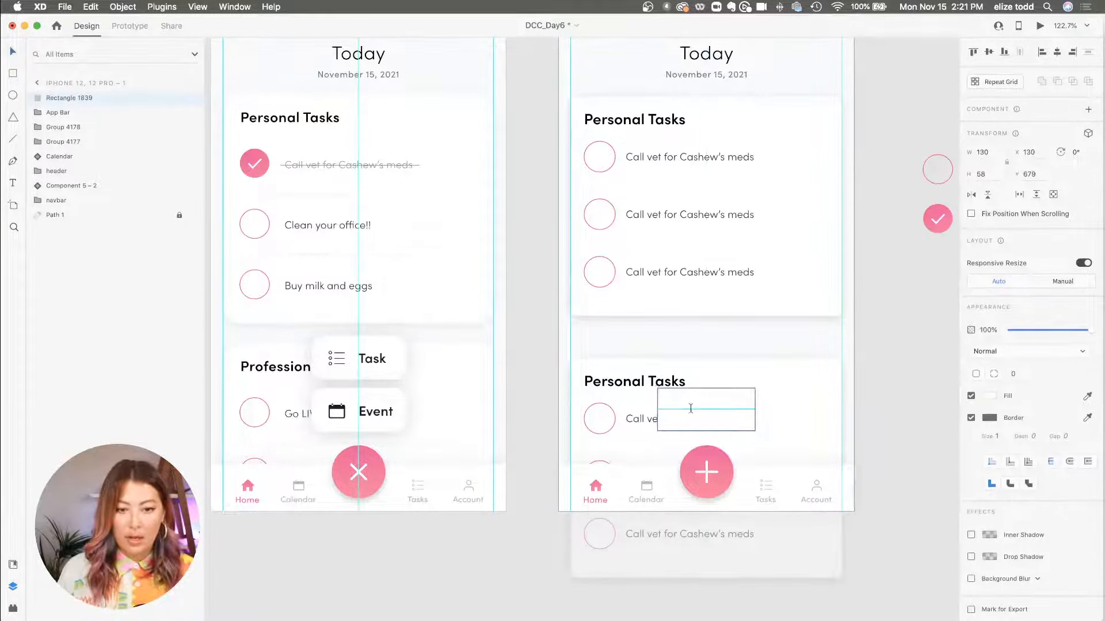
{"action": "type", "text": "Event"}
{"action": "key", "text": "Escape"}
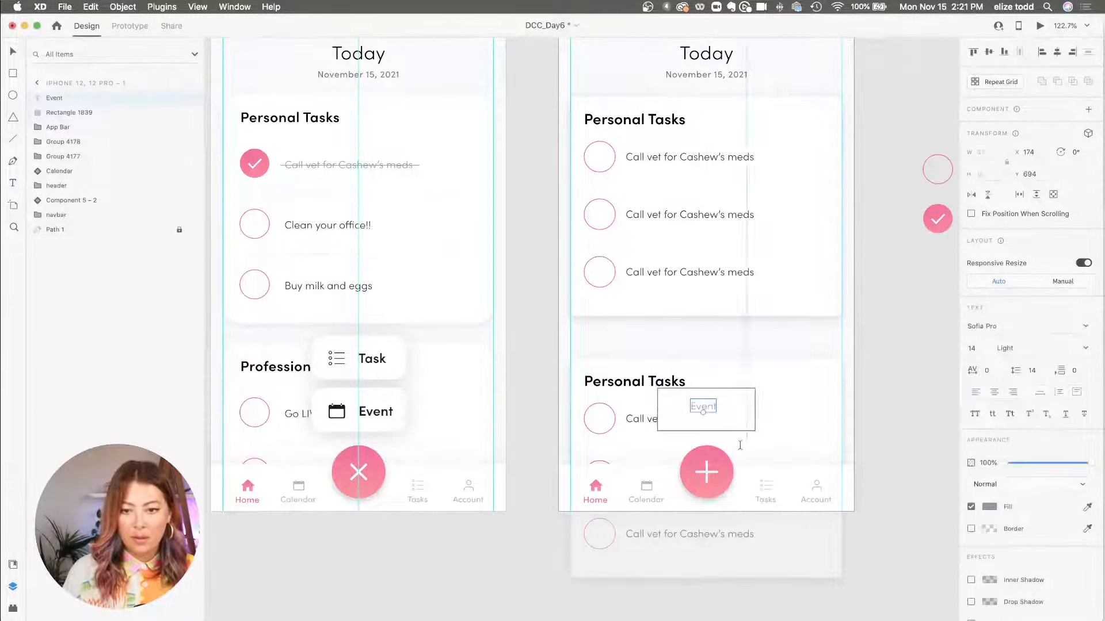
Step: Style the Event text as Semi Bold with a black fill and enlarge it to size 20
{"action": "key", "text": "super+b"}
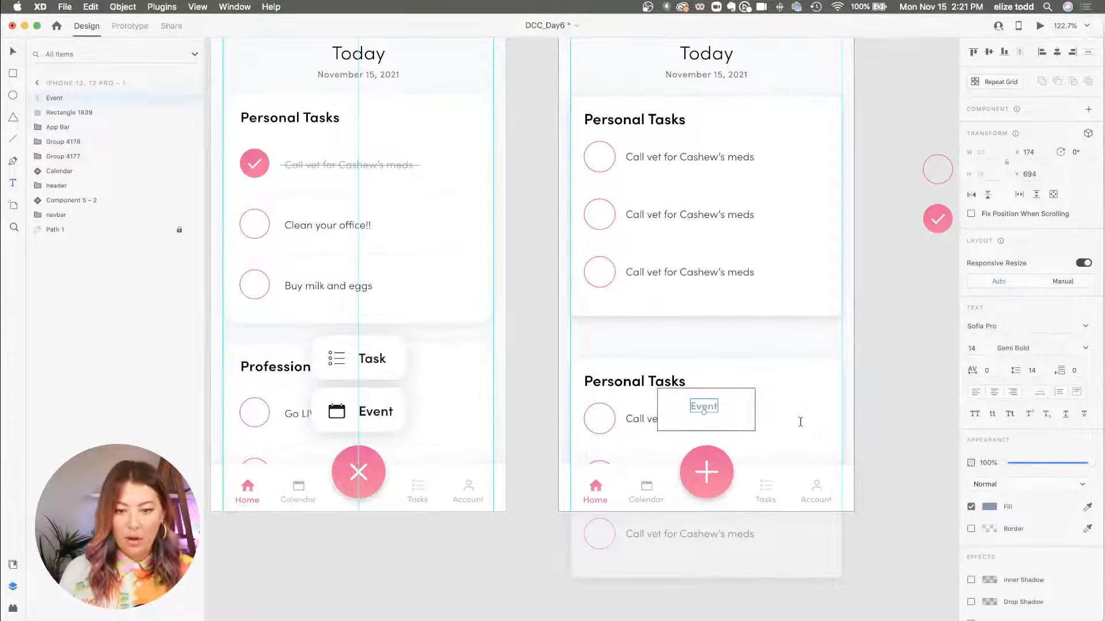
{"action": "left_click", "coordinate": [989, 507]}
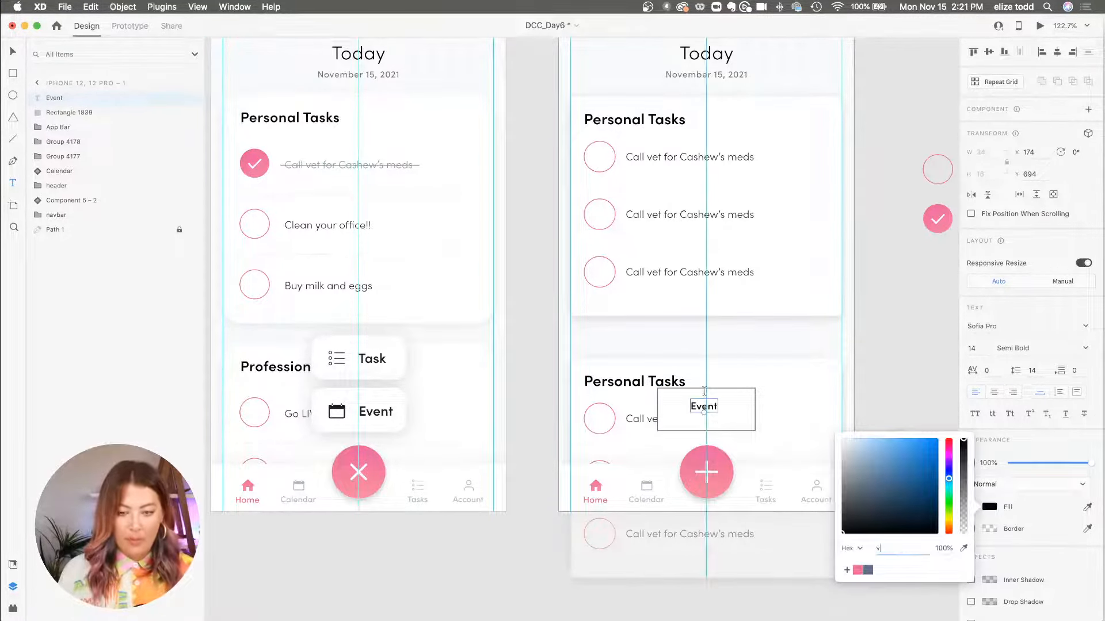
{"action": "scroll", "coordinate": [708, 420], "scroll_direction": "up", "scroll_amount": 5}
{"action": "left_click_drag", "start_coordinate": [703, 430], "coordinate": [705, 438]}
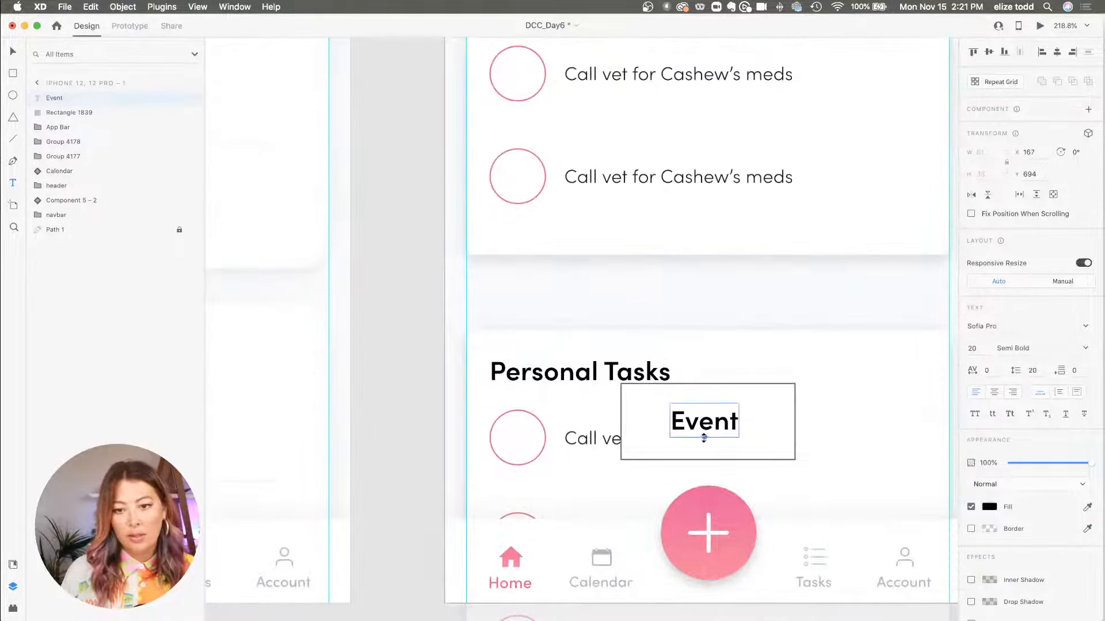
Step: Round the Event rectangle's corners to about 13, remove its border, and add a drop shadow with a blur of 20
{"action": "left_click", "coordinate": [756, 408]}
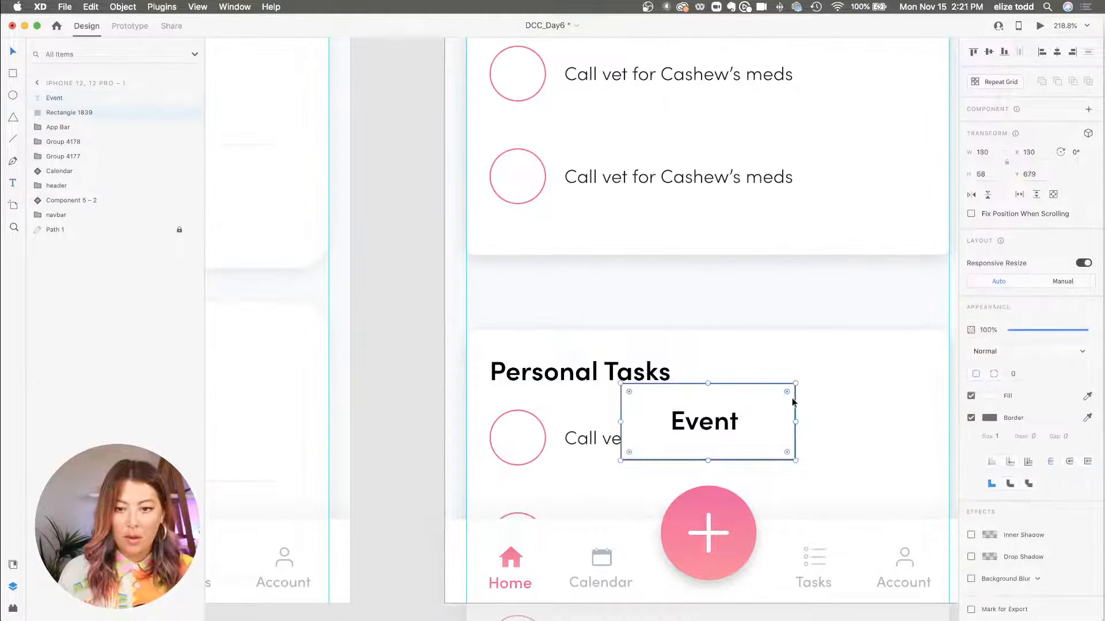
{"action": "left_click_drag", "start_coordinate": [787, 391], "coordinate": [778, 401]}
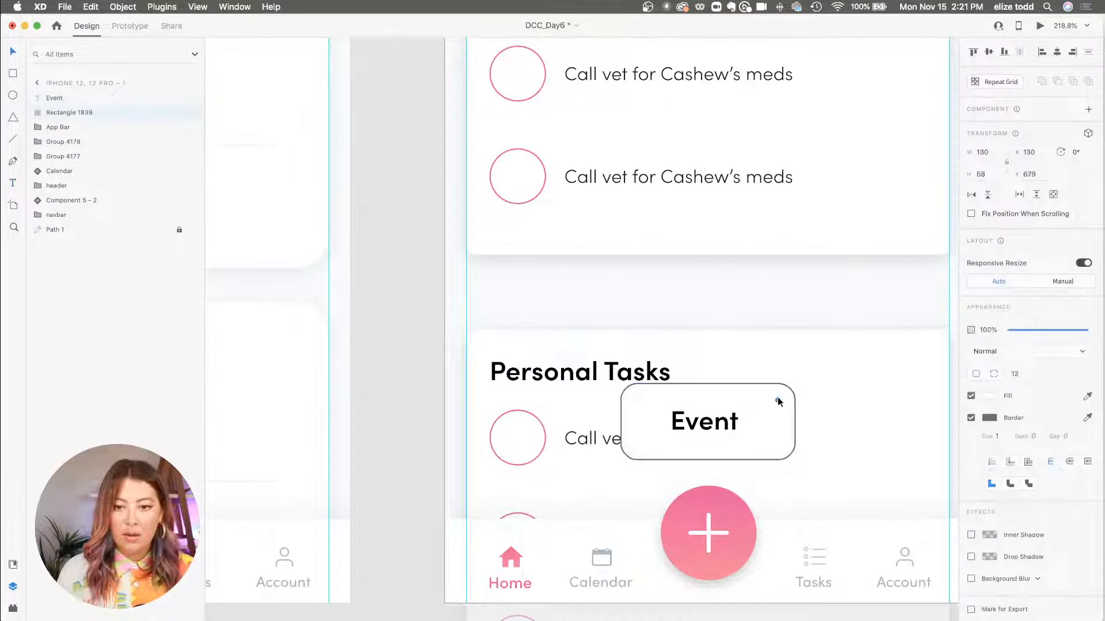
{"action": "left_click", "coordinate": [971, 417]}
{"action": "left_click", "coordinate": [971, 492]}
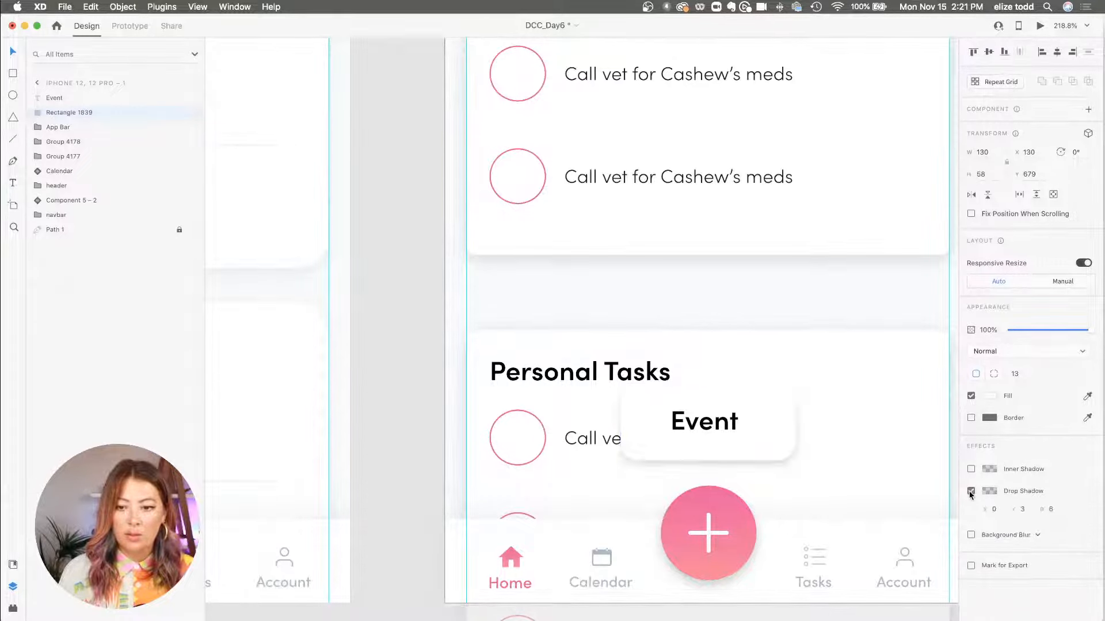
{"action": "type", "text": "20"}
{"action": "key", "text": "Return"}
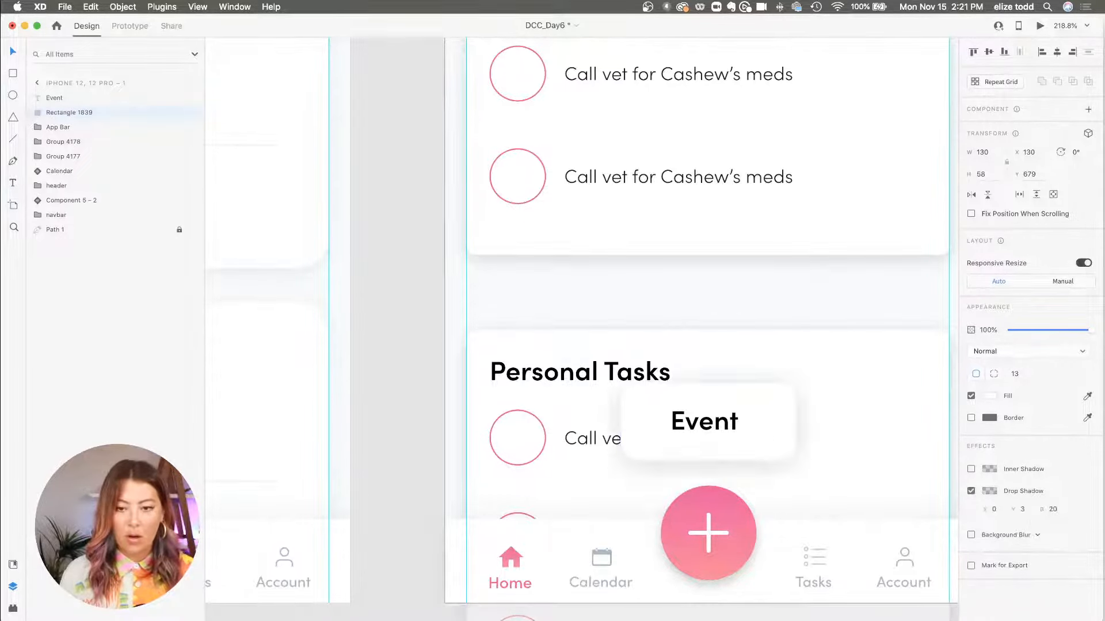
Step: Centre the Event text within its rounded rectangle, at about X 170 and Y 695
{"action": "left_click", "coordinate": [823, 472]}
{"action": "scroll", "coordinate": [828, 469], "scroll_direction": "down", "scroll_amount": 5}
{"action": "scroll", "coordinate": [778, 454], "scroll_direction": "up", "scroll_amount": 2}
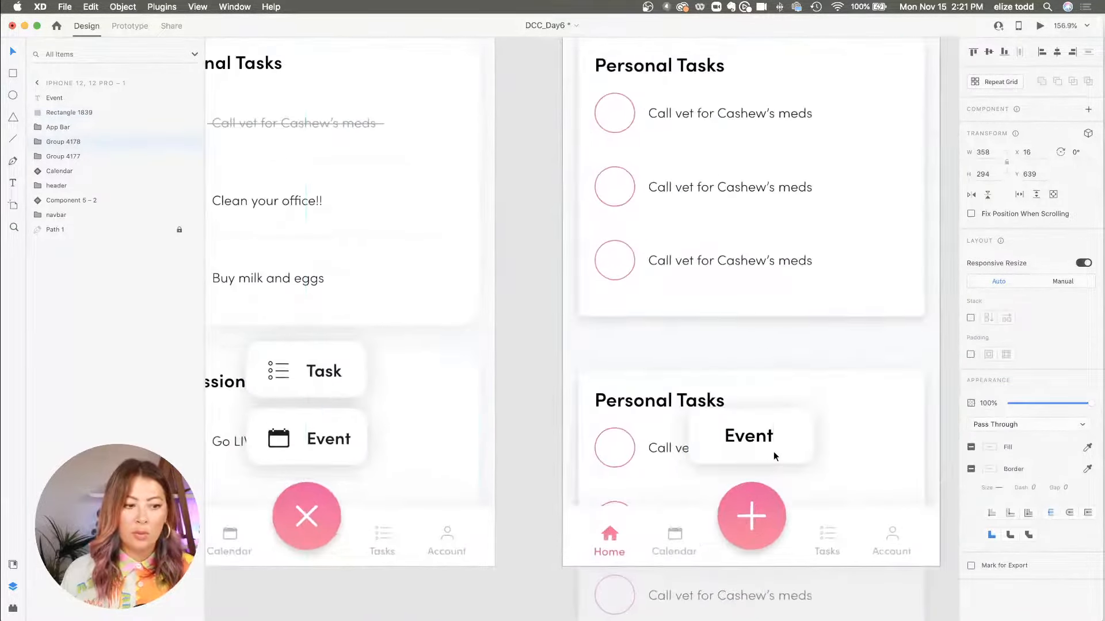
{"action": "double_click", "coordinate": [759, 451]}
{"action": "scroll", "coordinate": [761, 452], "scroll_direction": "up", "scroll_amount": 3}
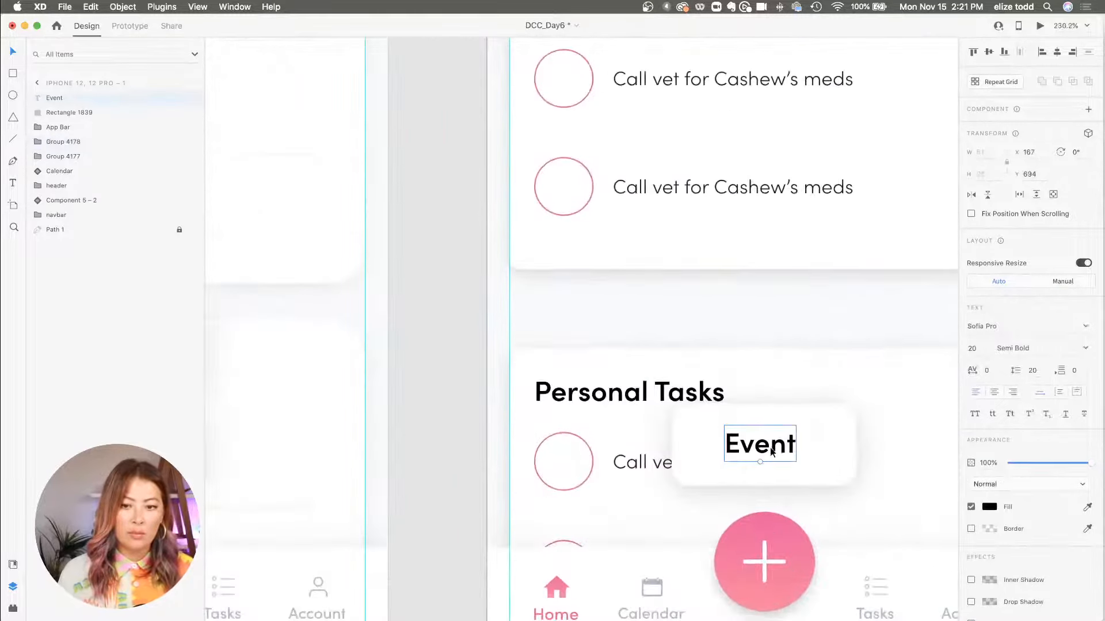
{"action": "left_click_drag", "start_coordinate": [782, 454], "coordinate": [779, 451]}
{"action": "scroll", "coordinate": [828, 458], "scroll_direction": "down", "scroll_amount": 3}
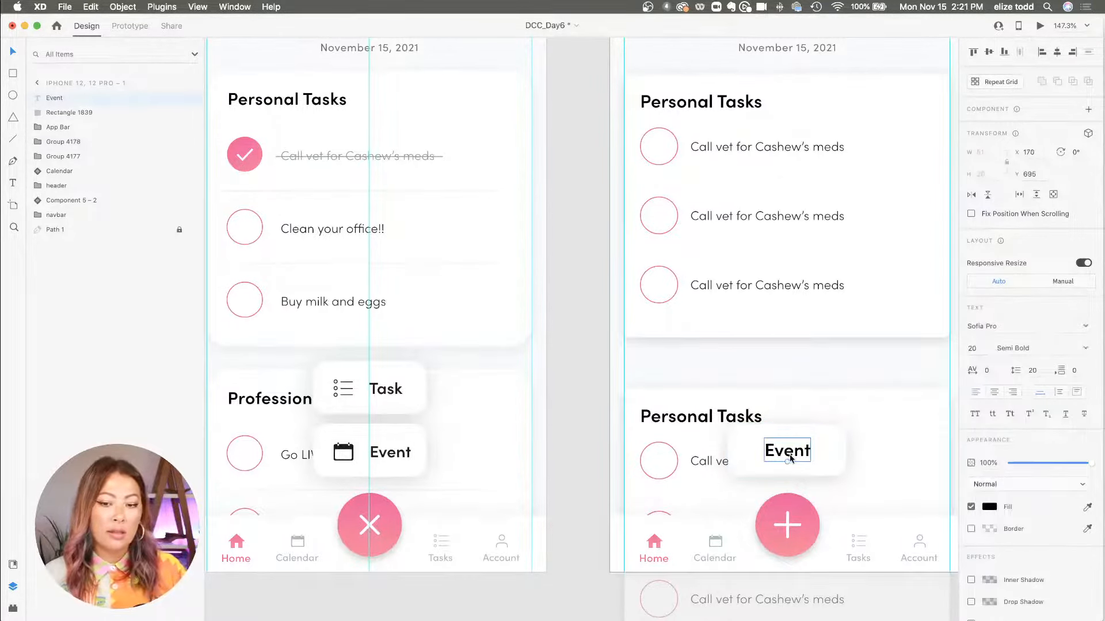
Step: Group the Event text with its rounded rectangle and move the group up to Y 633
{"action": "left_click", "coordinate": [836, 459]}
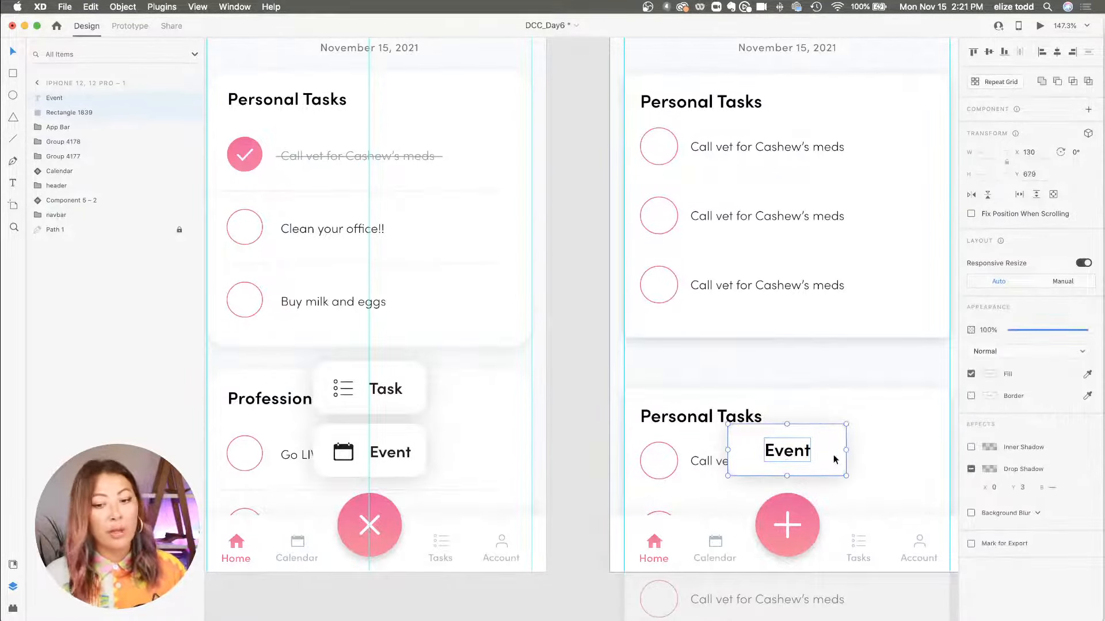
{"action": "right_click", "coordinate": [796, 457]}
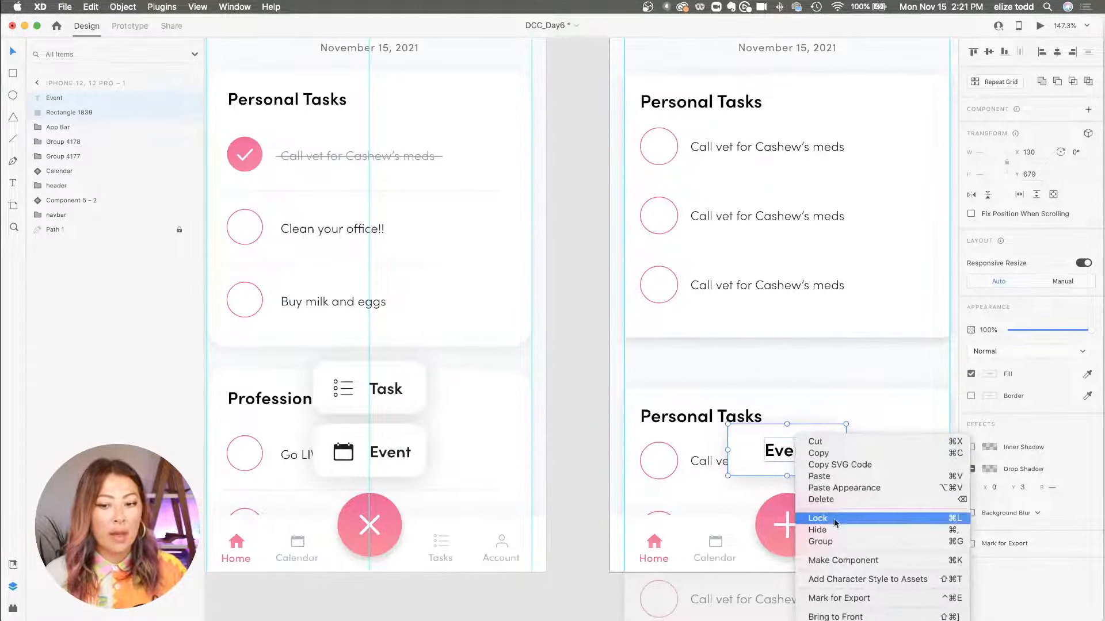
{"action": "left_click", "coordinate": [829, 541]}
{"action": "scroll", "coordinate": [801, 466], "scroll_direction": "down", "scroll_amount": 3}
{"action": "left_click_drag", "start_coordinate": [801, 466], "coordinate": [792, 424]}
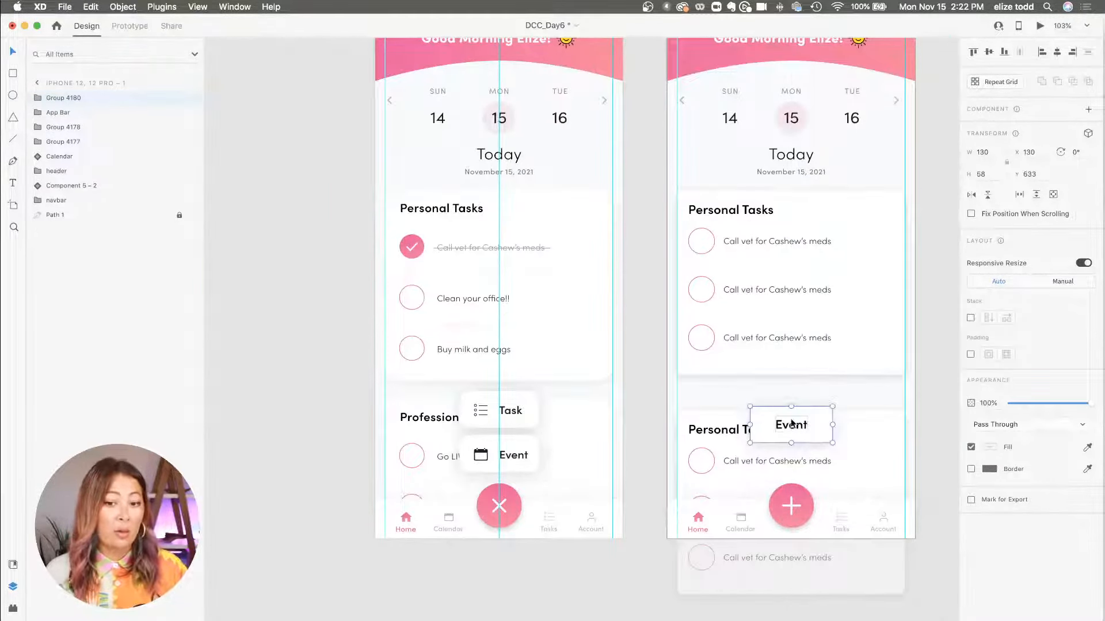
Step: Place a copy of the Event button above the original, at X 130 and Y 594
{"action": "left_click", "coordinate": [837, 451]}
{"action": "left_click", "coordinate": [808, 435]}
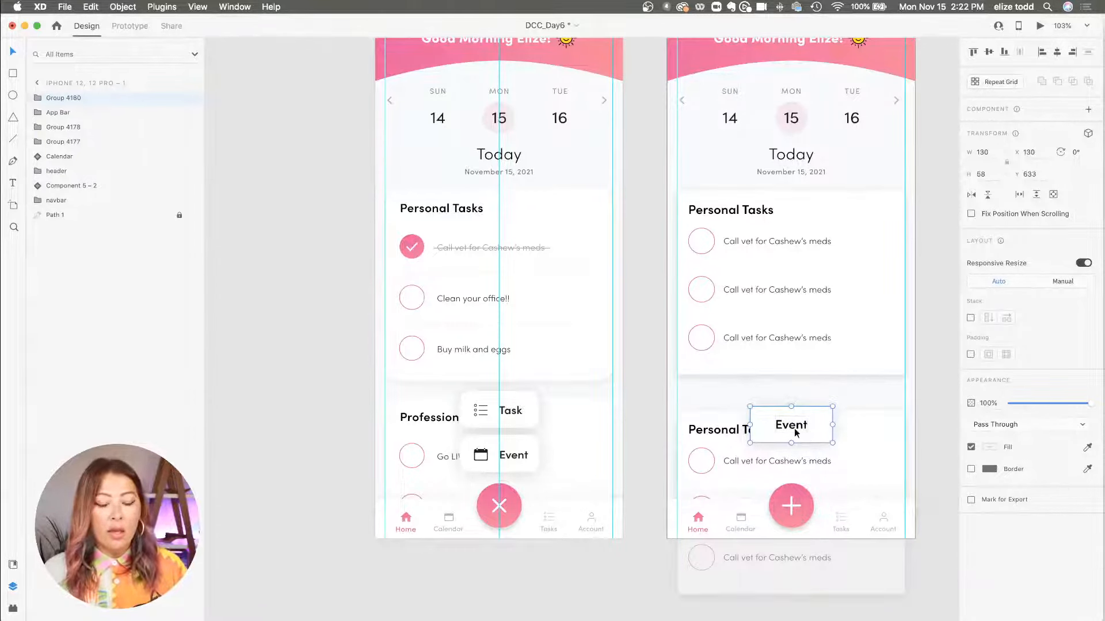
{"action": "left_click_drag", "start_coordinate": [796, 433], "coordinate": [788, 403]}
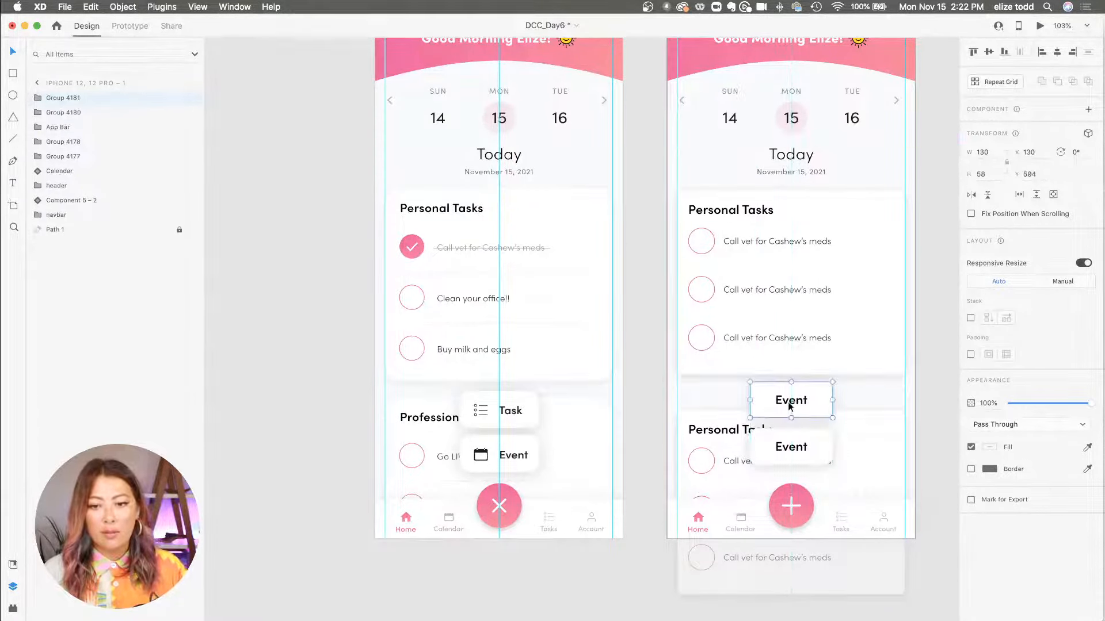
{"action": "scroll", "coordinate": [789, 404], "scroll_direction": "up", "scroll_amount": 5}
{"action": "scroll", "coordinate": [808, 470], "scroll_direction": "down", "scroll_amount": 5}
Step: Change the upper button's text to "Task" and centre it in its rectangle at X 175 and Y 610
{"action": "double_click", "coordinate": [822, 427]}
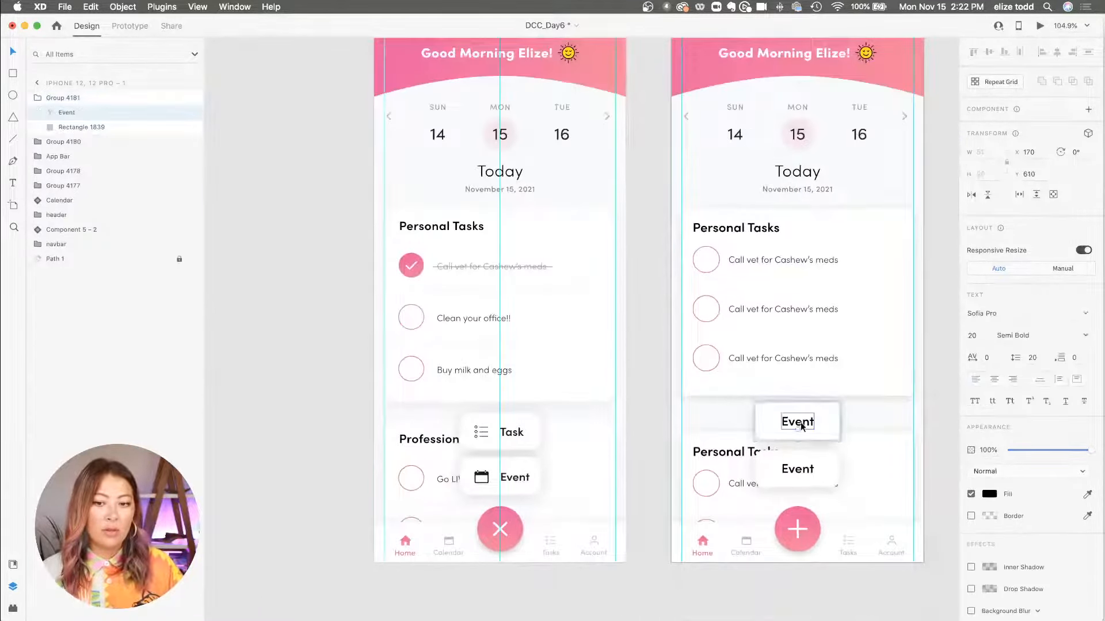
{"action": "double_click", "coordinate": [822, 427]}
{"action": "type", "text": "Taks"}
{"action": "key", "text": "BackSpace"}
{"action": "key", "text": "BackSpace"}
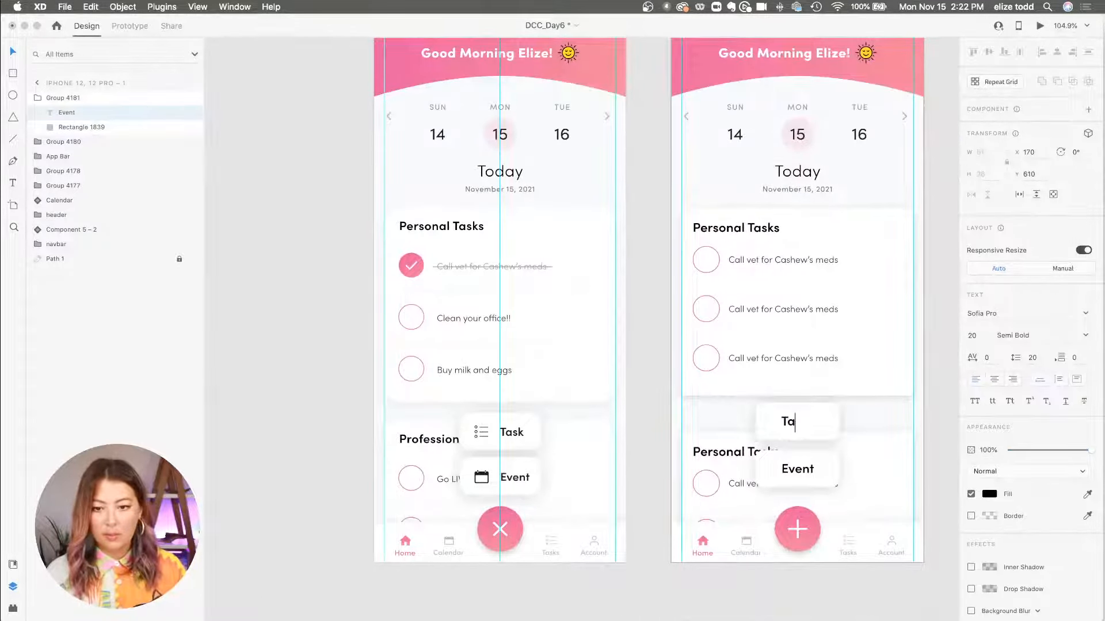
{"action": "type", "text": "sj"}
{"action": "type", "text": "k"}
{"action": "key", "text": "Escape"}
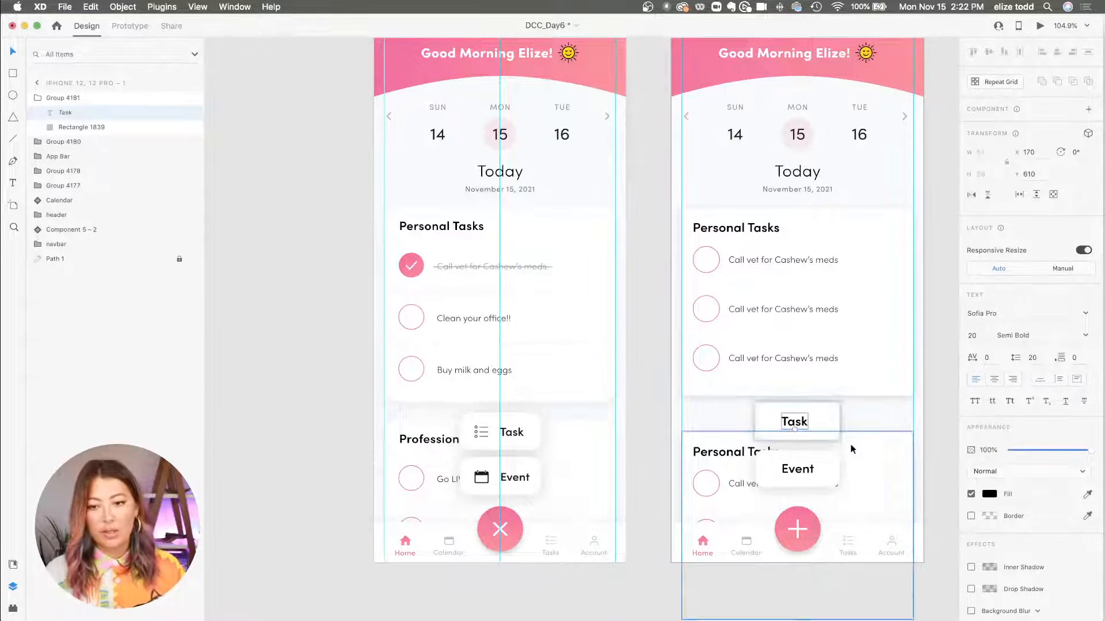
{"action": "scroll", "coordinate": [826, 418], "scroll_direction": "up", "scroll_amount": 5}
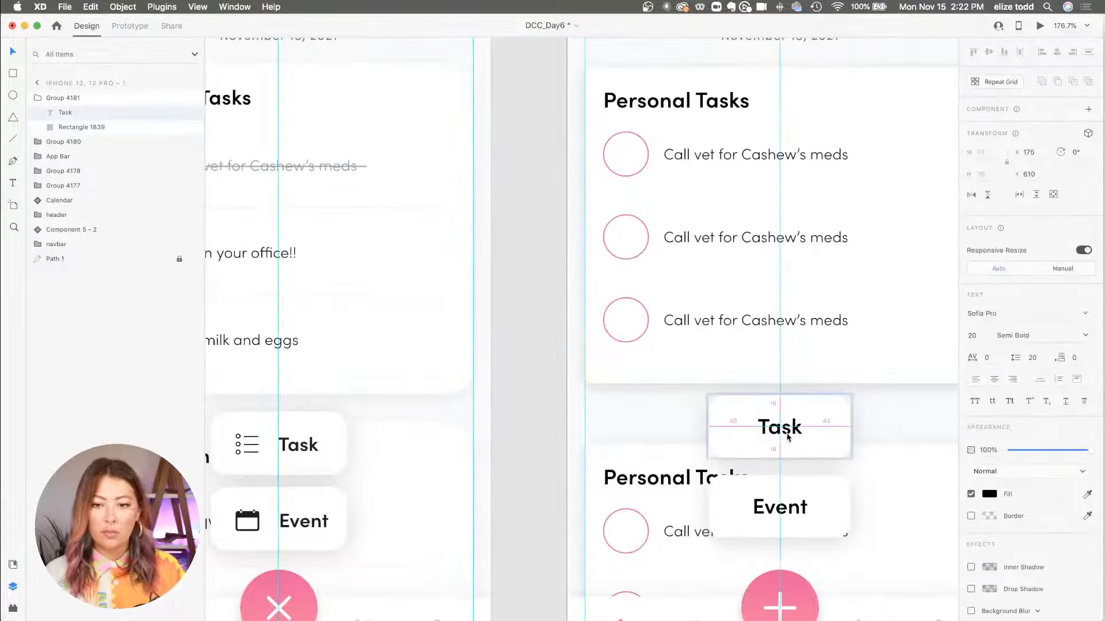
{"action": "scroll", "coordinate": [782, 437], "scroll_direction": "down", "scroll_amount": 5}
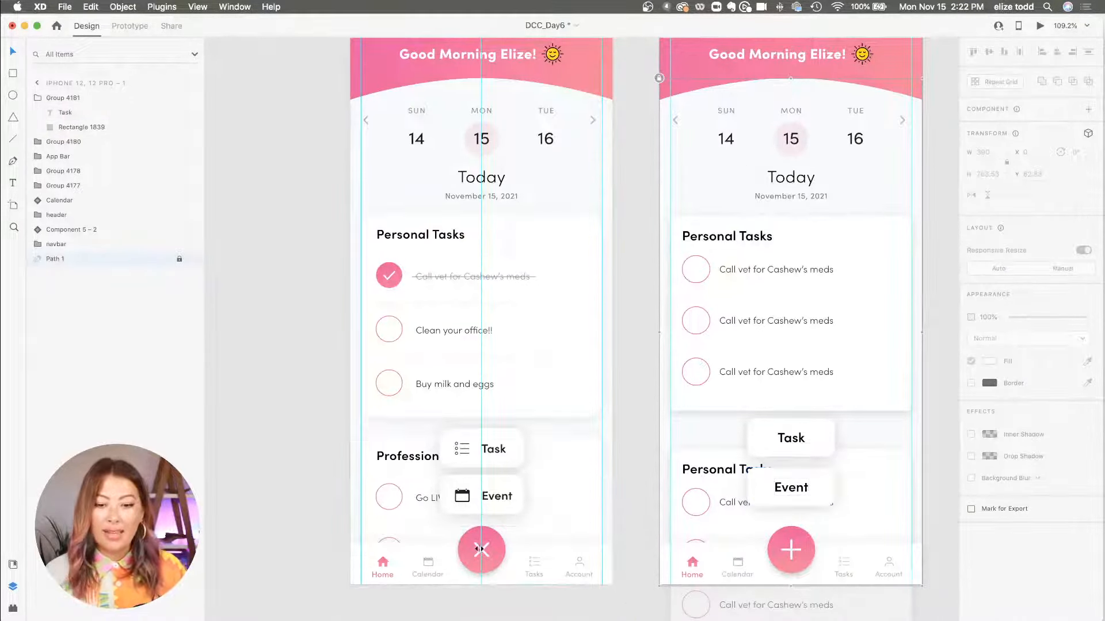
Step: Rotate the plus icon inside the app bar's round pink button to about -46° so it forms an X
{"action": "scroll", "coordinate": [475, 557], "scroll_direction": "up", "scroll_amount": 3}
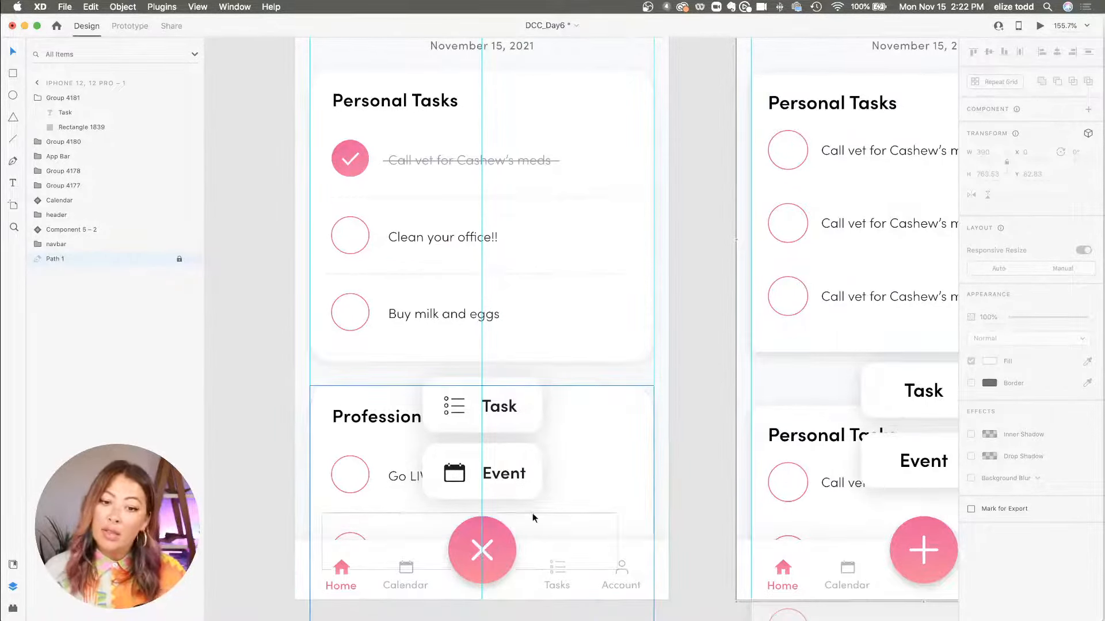
{"action": "scroll", "coordinate": [633, 518], "scroll_direction": "right", "scroll_amount": 5}
{"action": "scroll", "coordinate": [692, 540], "scroll_direction": "up", "scroll_amount": 5}
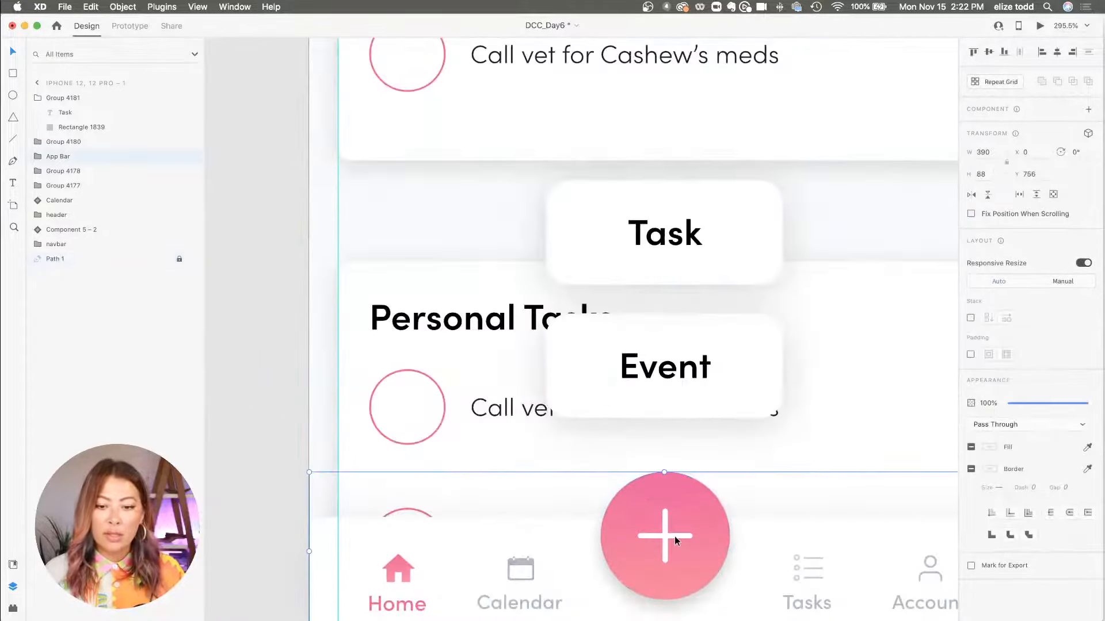
{"action": "left_click", "coordinate": [673, 534]}
{"action": "double_click", "coordinate": [664, 534]}
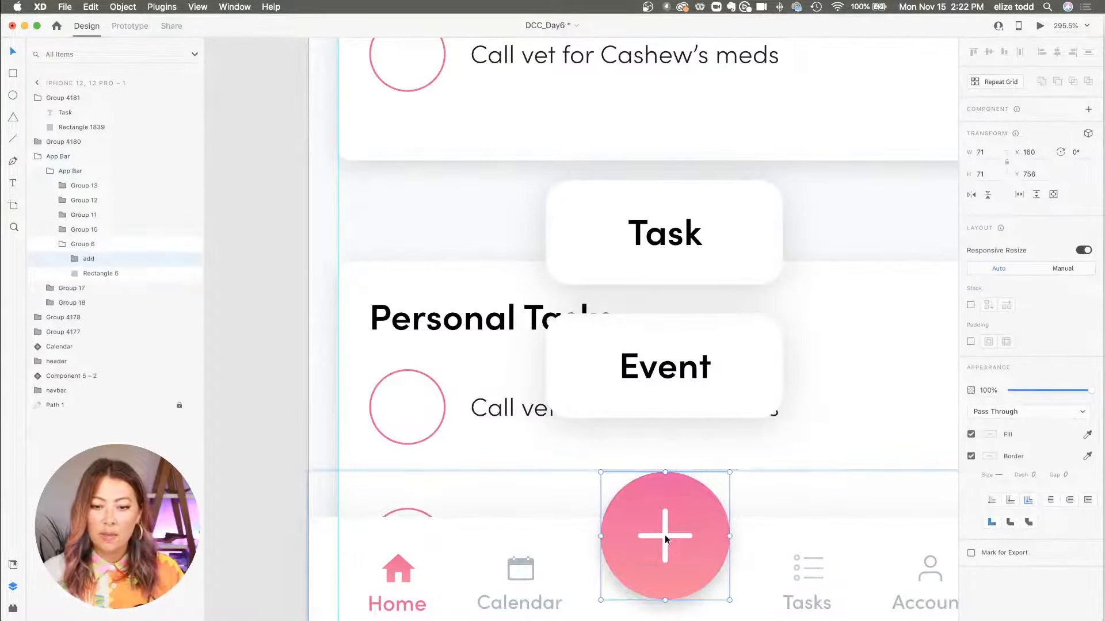
{"action": "double_click", "coordinate": [679, 519]}
{"action": "left_click", "coordinate": [701, 505]}
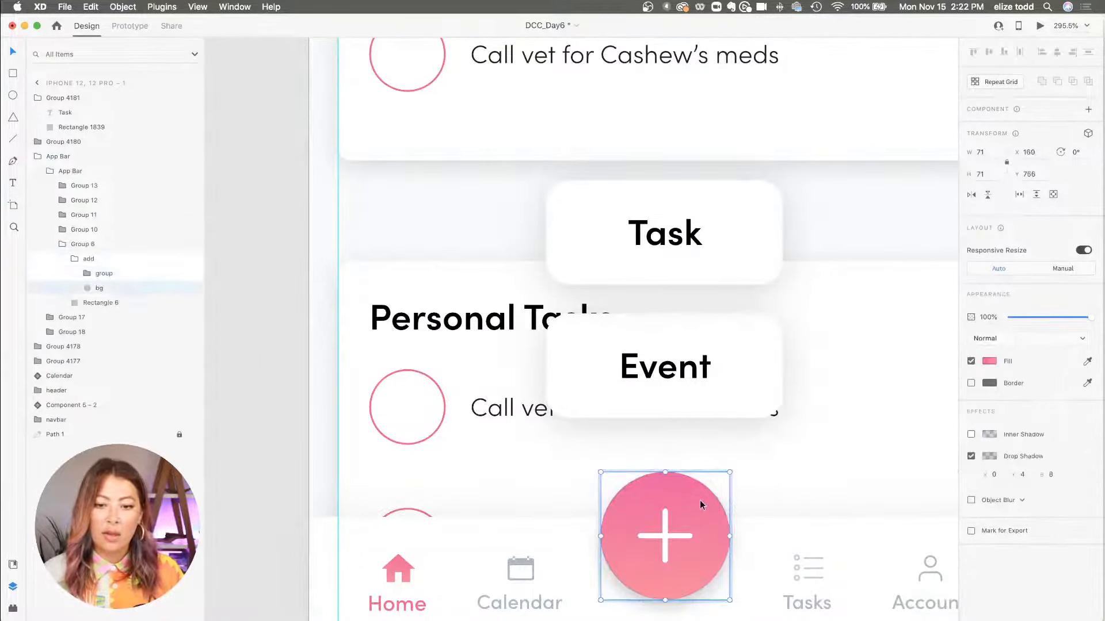
{"action": "left_click", "coordinate": [678, 522]}
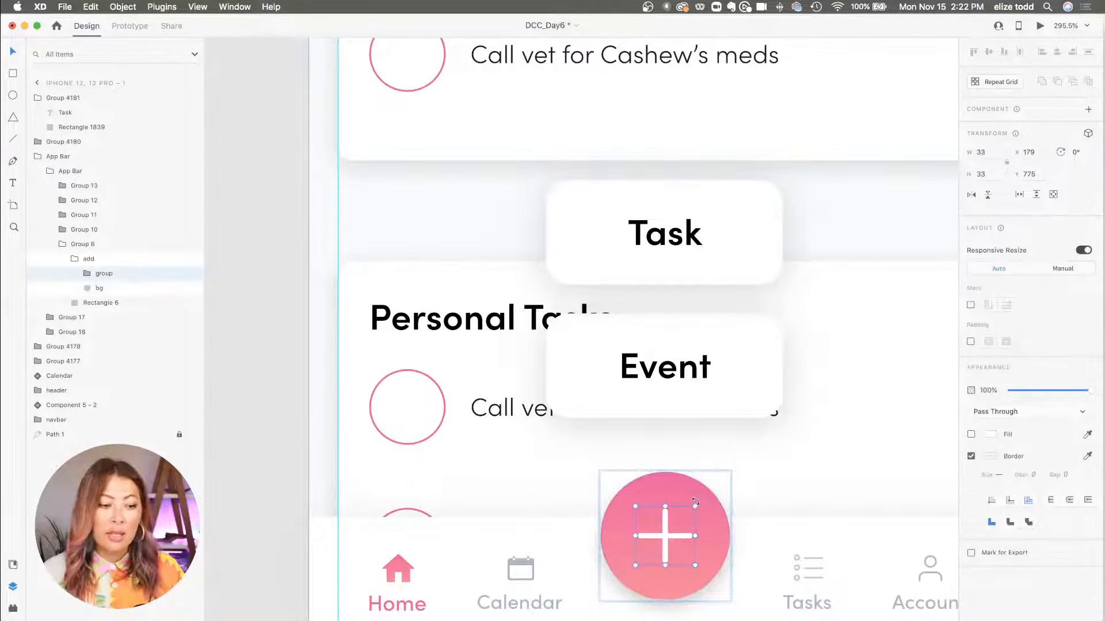
{"action": "left_click_drag", "start_coordinate": [695, 502], "coordinate": [661, 496]}
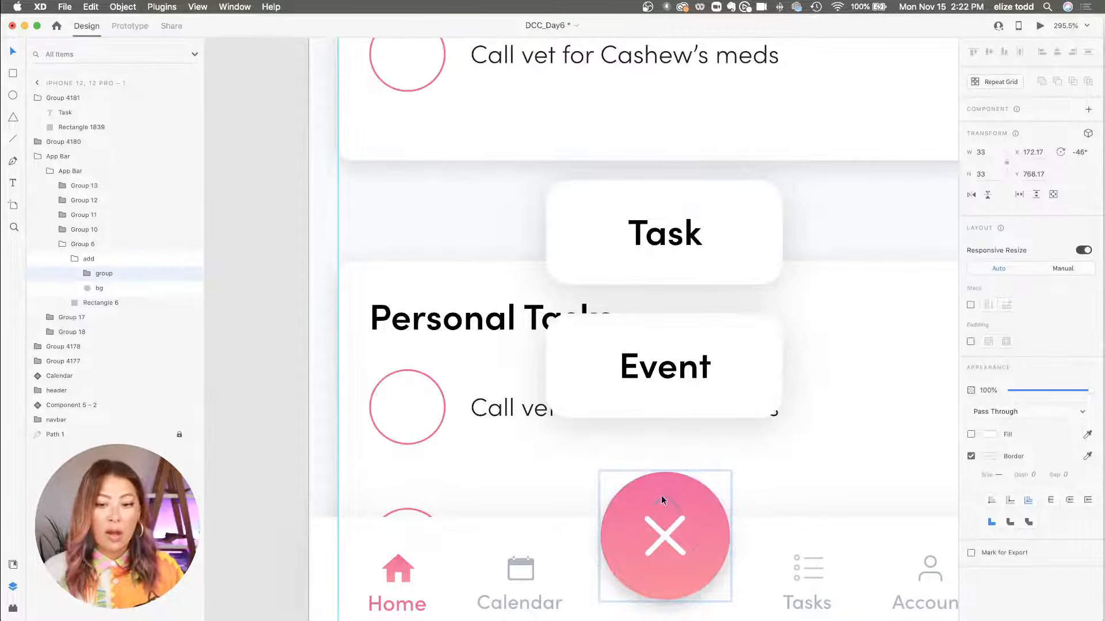
{"action": "scroll", "coordinate": [662, 499], "scroll_direction": "down", "scroll_amount": 8}
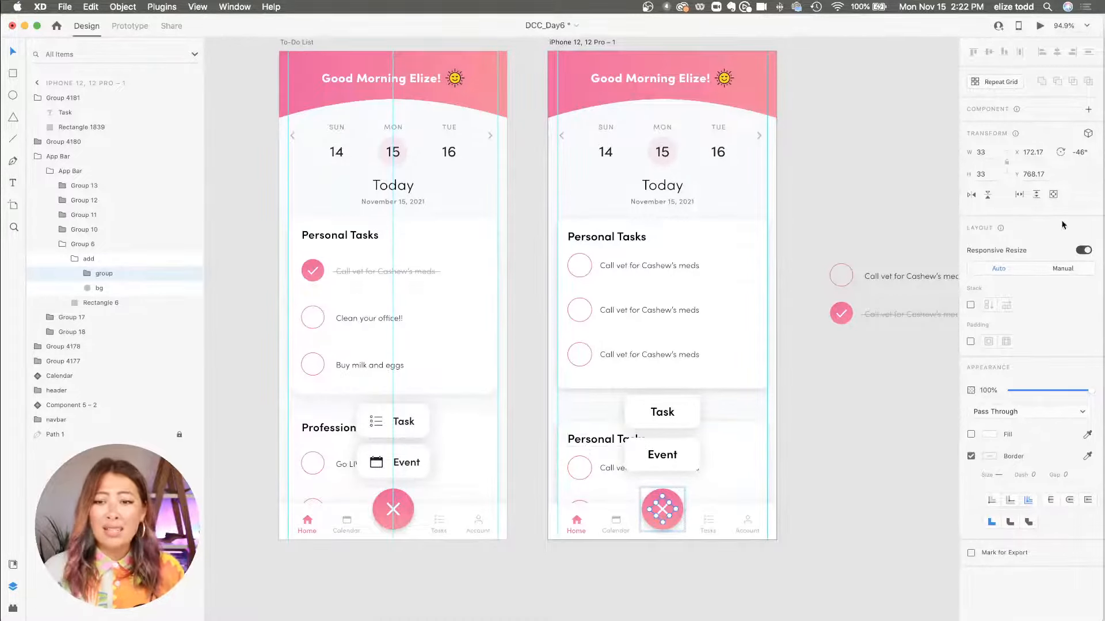
Step: Delete the Personal Tasks card from the iPhone 12, 12 Pro – 3 artboard
{"action": "left_click", "coordinate": [711, 433]}
{"action": "scroll", "coordinate": [714, 434], "scroll_direction": "down", "scroll_amount": 4}
{"action": "scroll", "coordinate": [714, 435], "scroll_direction": "down", "scroll_amount": 5}
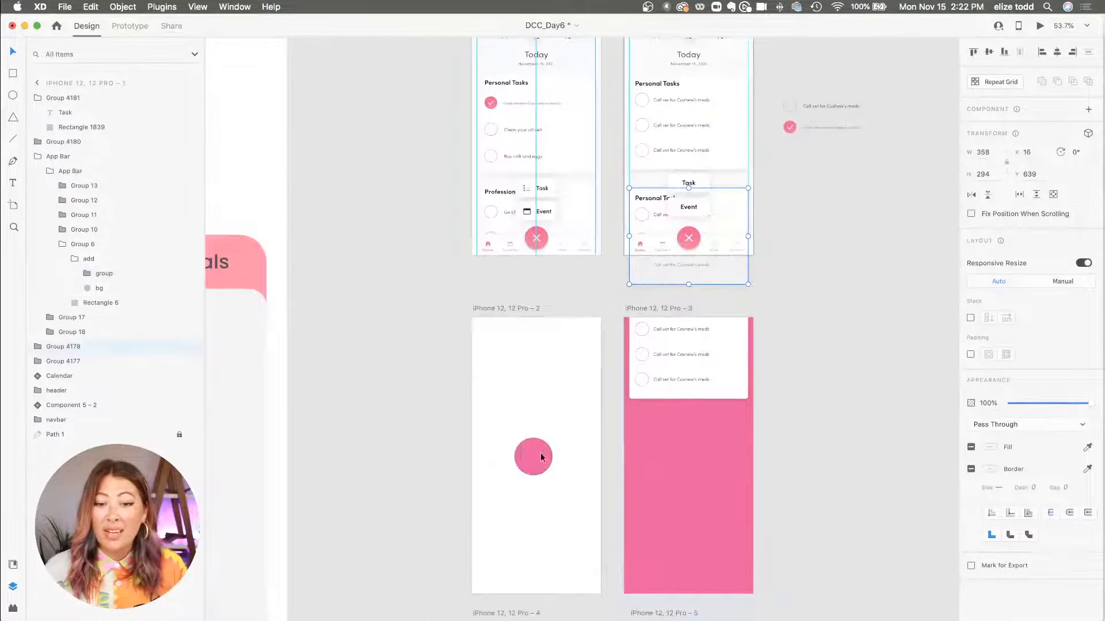
{"action": "left_click", "coordinate": [666, 387]}
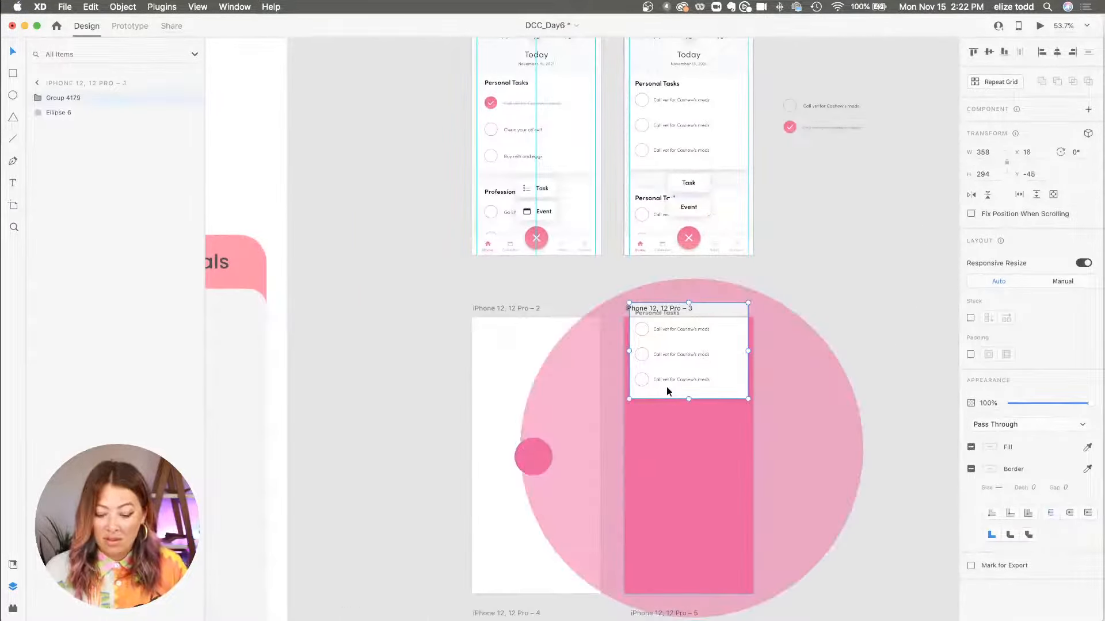
{"action": "key", "text": "Delete"}
{"action": "left_click", "coordinate": [843, 314]}
{"action": "scroll", "coordinate": [844, 312], "scroll_direction": "down", "scroll_amount": 5}
{"action": "scroll", "coordinate": [843, 311], "scroll_direction": "down", "scroll_amount": 3}
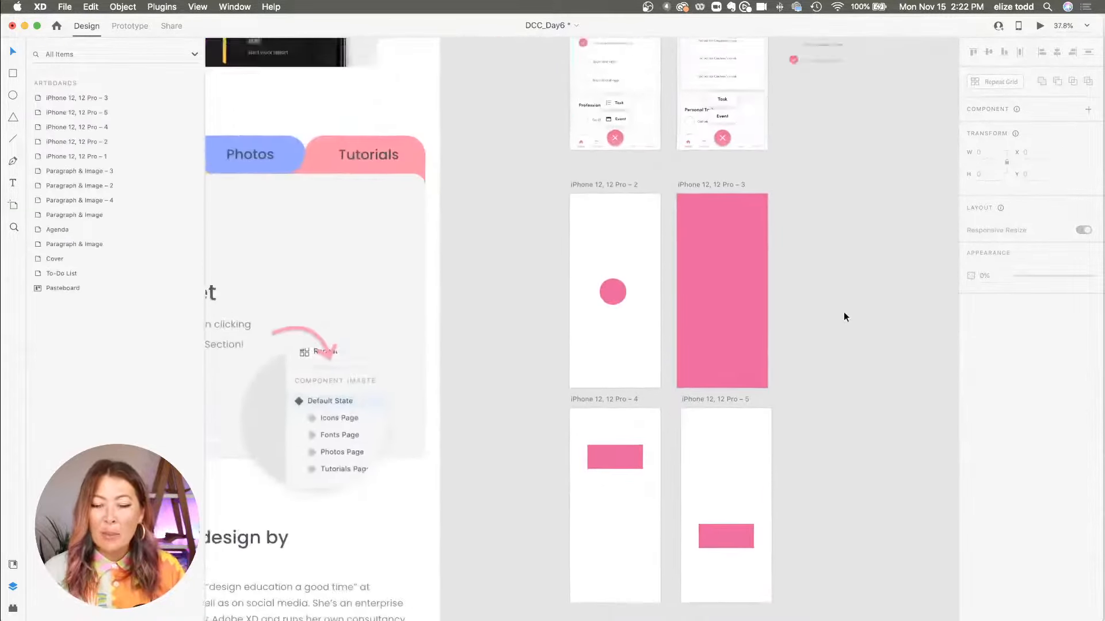
Step: Make one component from the Task button, Event button and app bar on iPhone 12, 12 Pro – 1
{"action": "scroll", "coordinate": [748, 219], "scroll_direction": "up", "scroll_amount": 4}
{"action": "scroll", "coordinate": [747, 219], "scroll_direction": "up", "scroll_amount": 10}
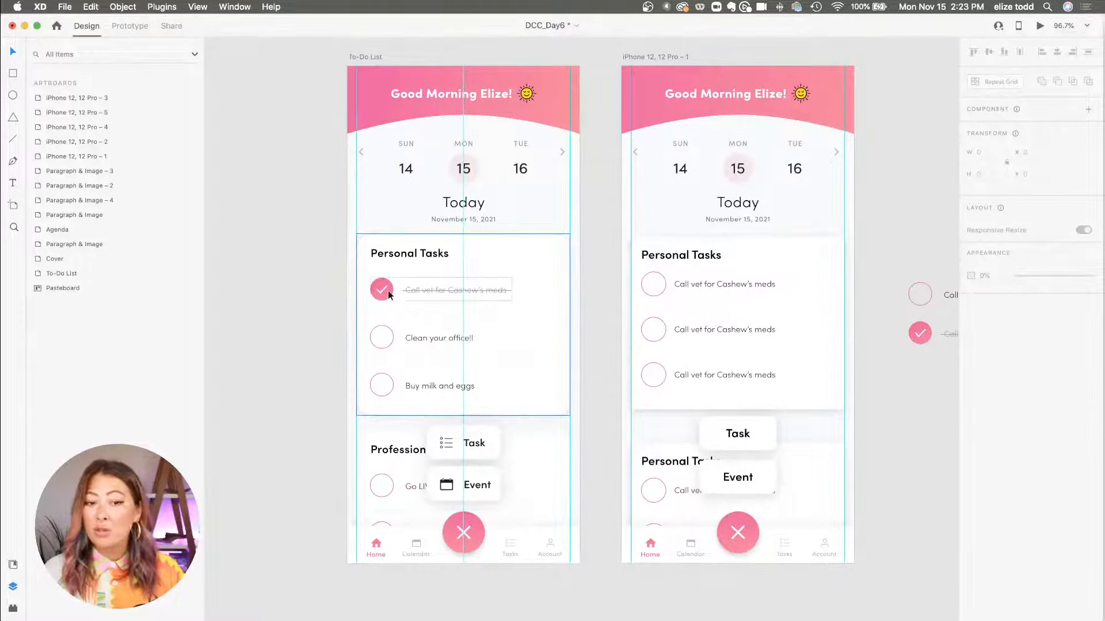
{"action": "scroll", "coordinate": [811, 485], "scroll_direction": "up", "scroll_amount": 6}
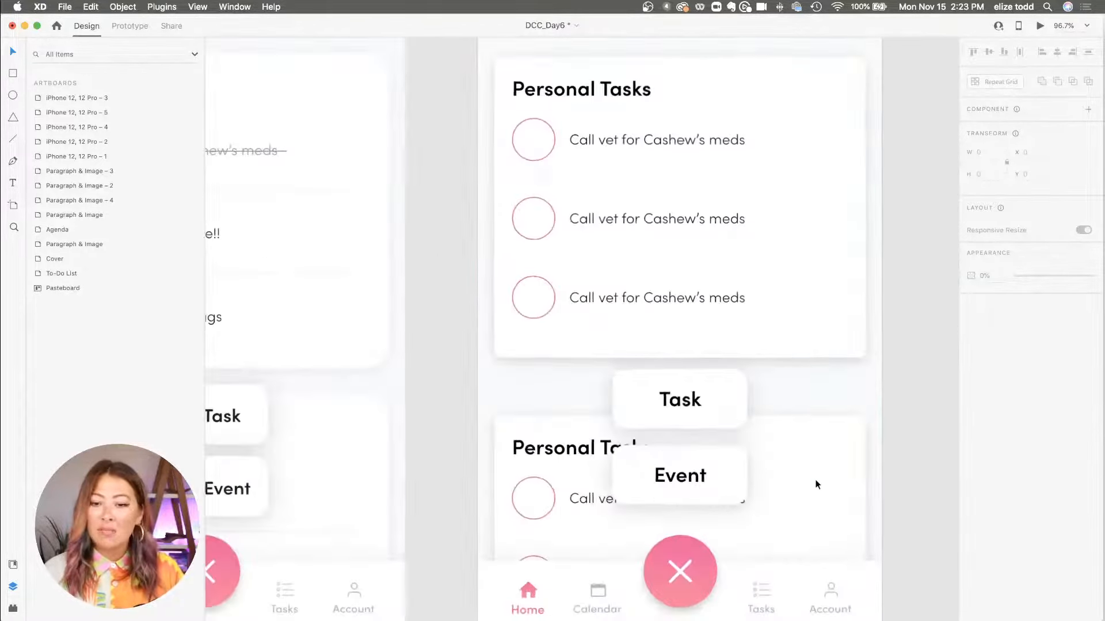
{"action": "left_click", "coordinate": [648, 490]}
{"action": "scroll", "coordinate": [699, 428], "scroll_direction": "down", "scroll_amount": 5}
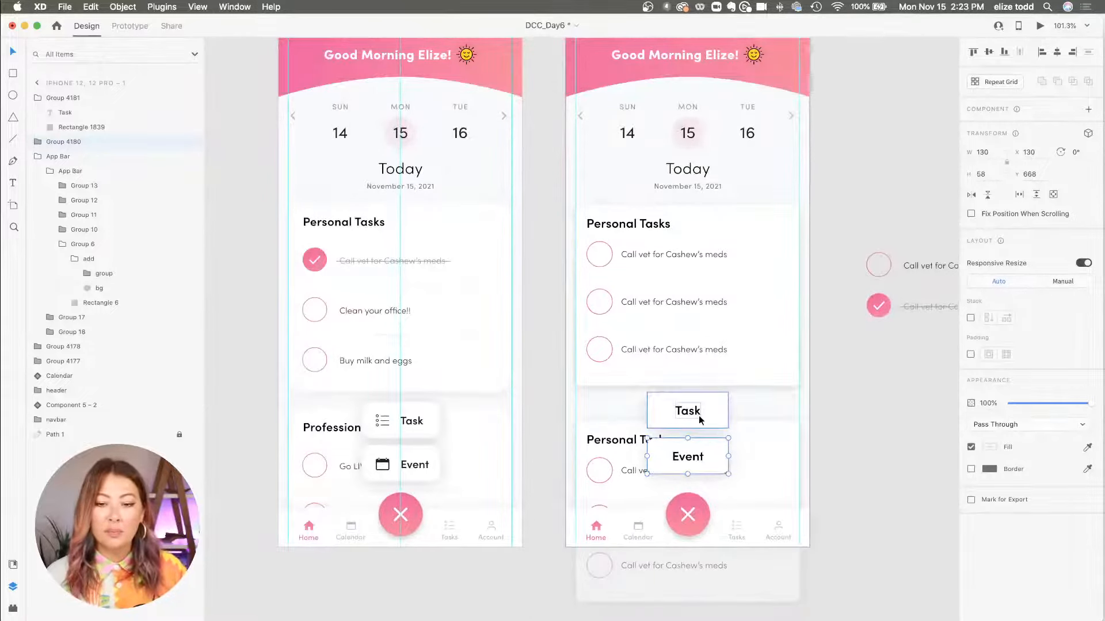
{"action": "left_click", "coordinate": [813, 469]}
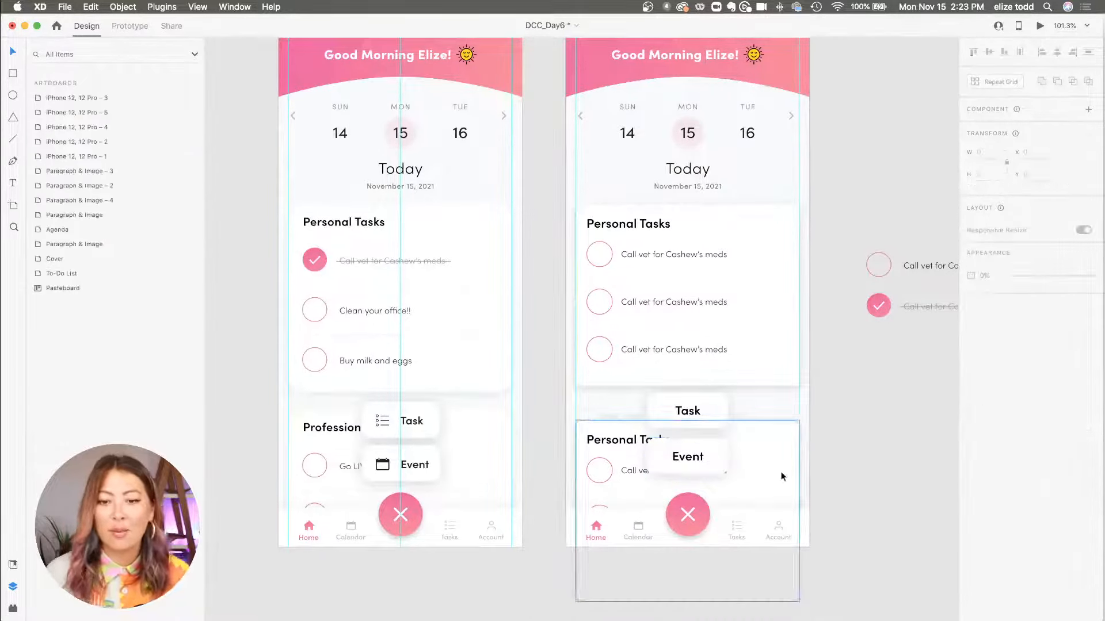
{"action": "left_click", "coordinate": [705, 412]}
{"action": "left_click", "coordinate": [691, 462], "text": "shift"}
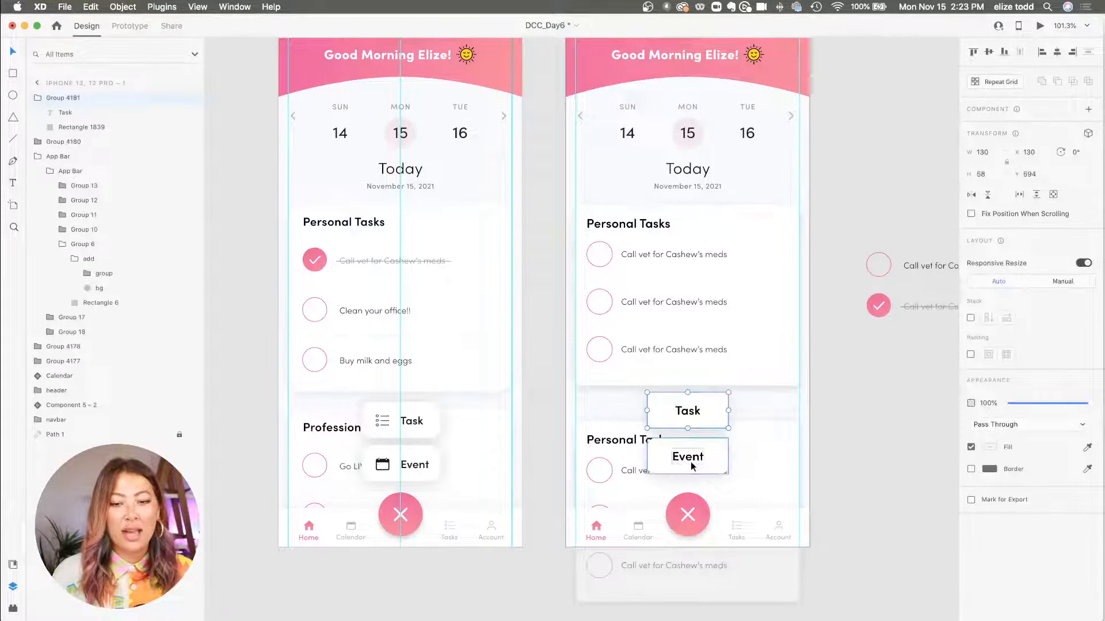
{"action": "left_click", "coordinate": [691, 521], "text": "shift"}
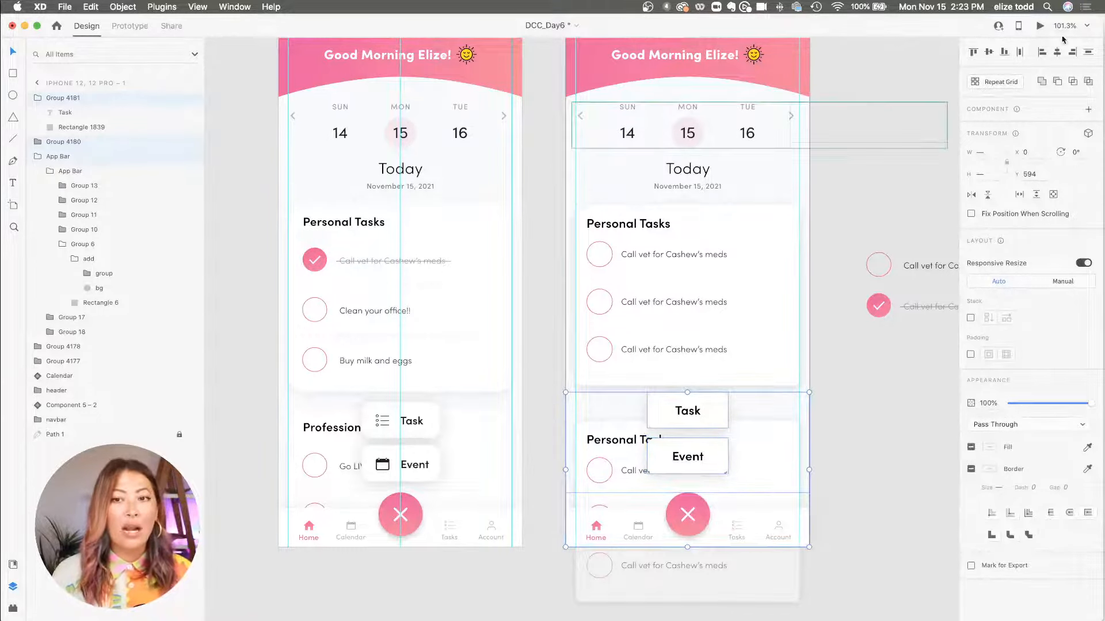
{"action": "left_click", "coordinate": [1089, 110]}
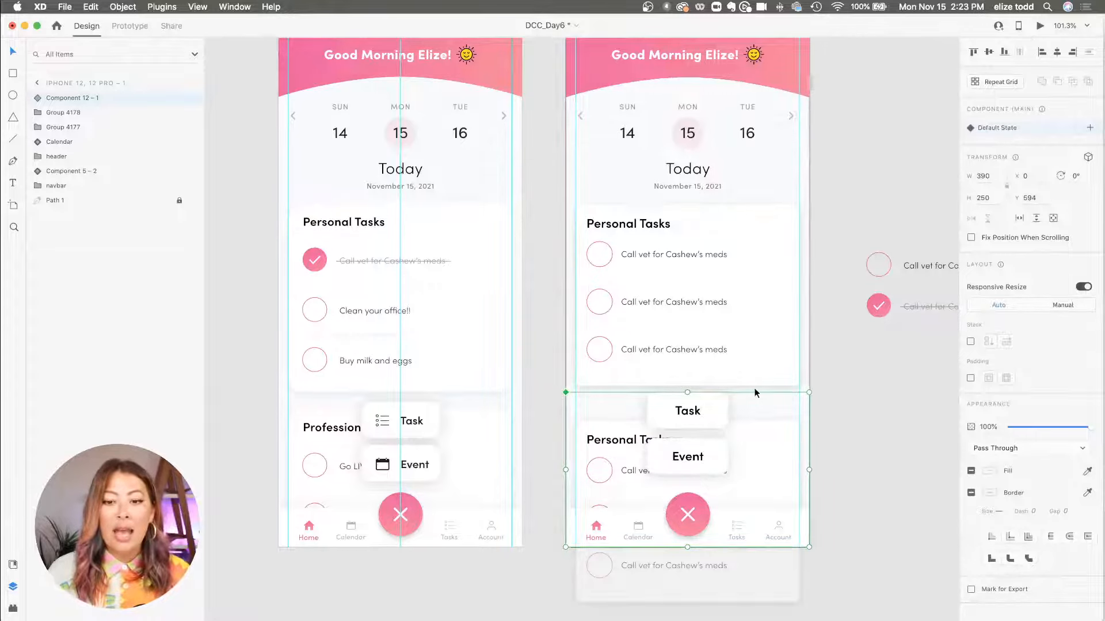
Step: Move the new component off the artboard onto the pasteboard beside it, at X 5357 and Y -925
{"action": "mouse_move", "coordinate": [756, 393]}
{"action": "left_mouse_down"}
{"action": "mouse_move", "coordinate": [919, 408]}
{"action": "mouse_move", "coordinate": [752, 411]}
{"action": "left_mouse_up"}
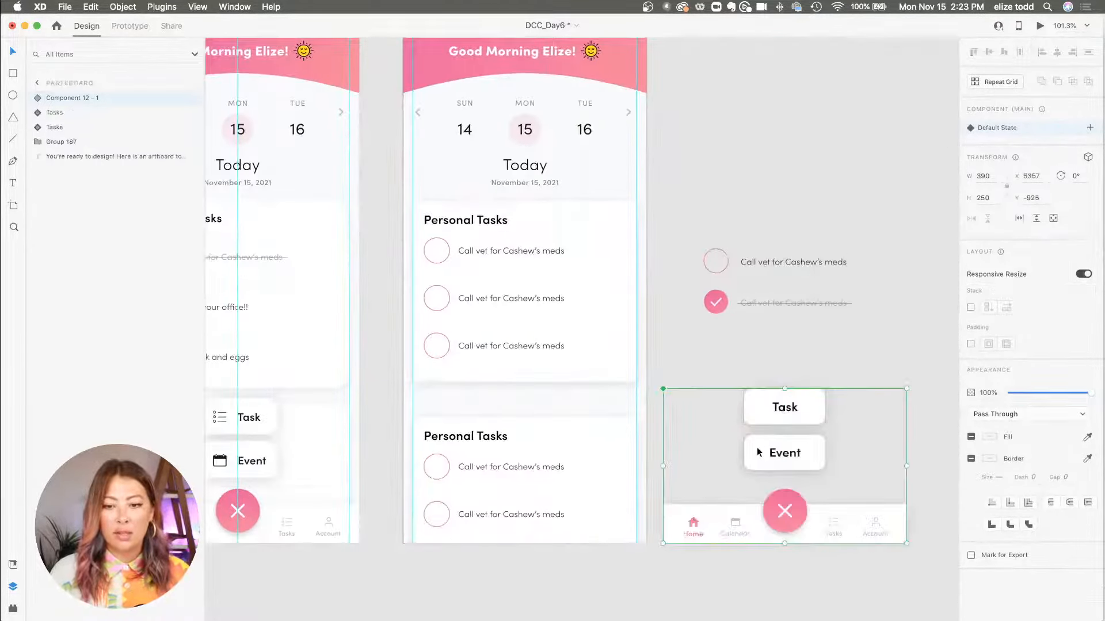
{"action": "scroll", "coordinate": [757, 452], "scroll_direction": "down", "scroll_amount": 1}
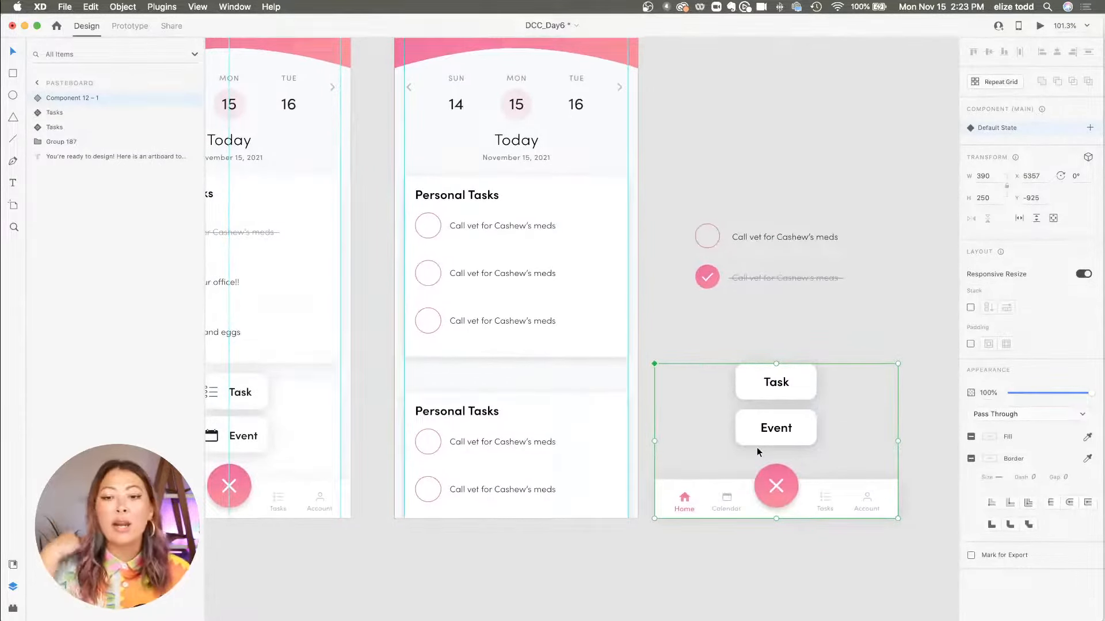
{"action": "scroll", "coordinate": [757, 452], "scroll_direction": "left", "scroll_amount": 2}
{"action": "scroll", "coordinate": [757, 452], "scroll_direction": "down", "scroll_amount": 1}
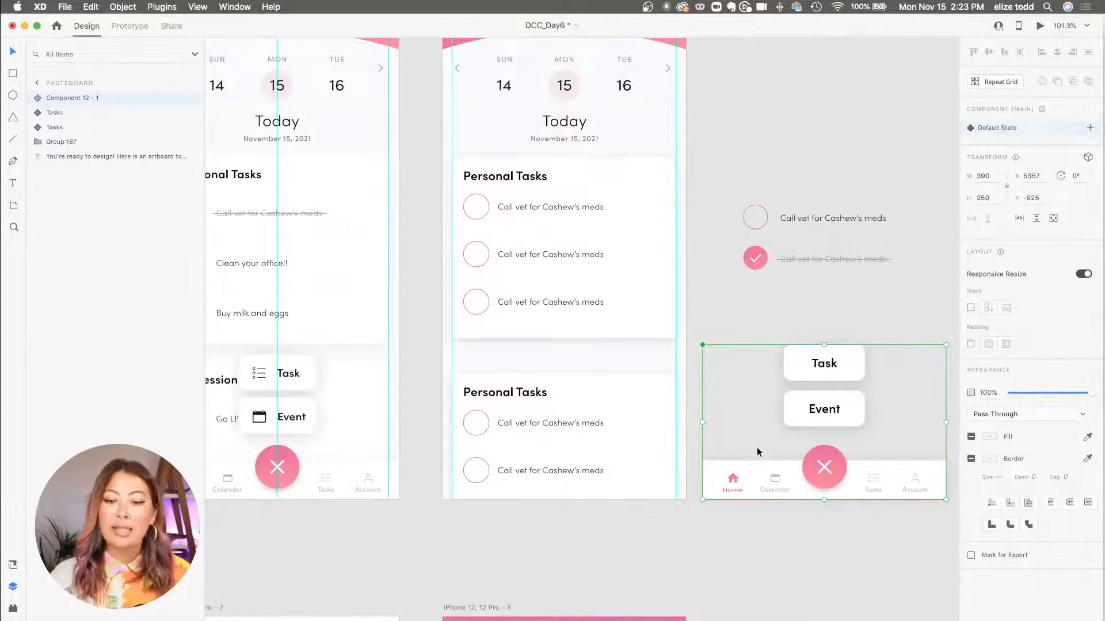
Step: Add a regular new state to the app bar component, keeping its default name
{"action": "left_click", "coordinate": [1089, 129]}
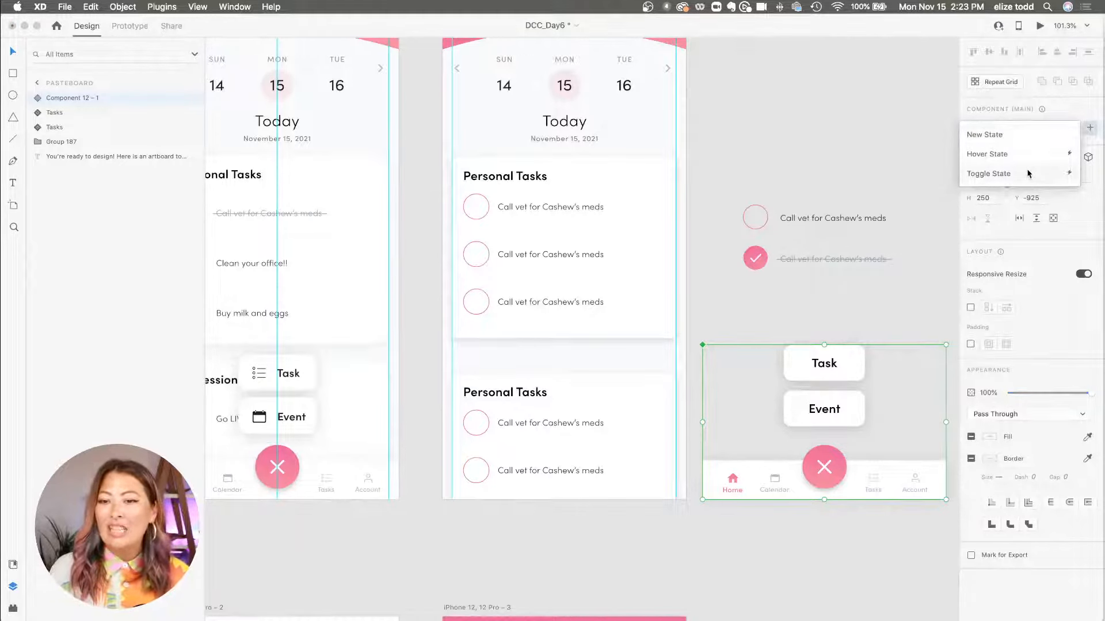
{"action": "left_click", "coordinate": [1019, 136]}
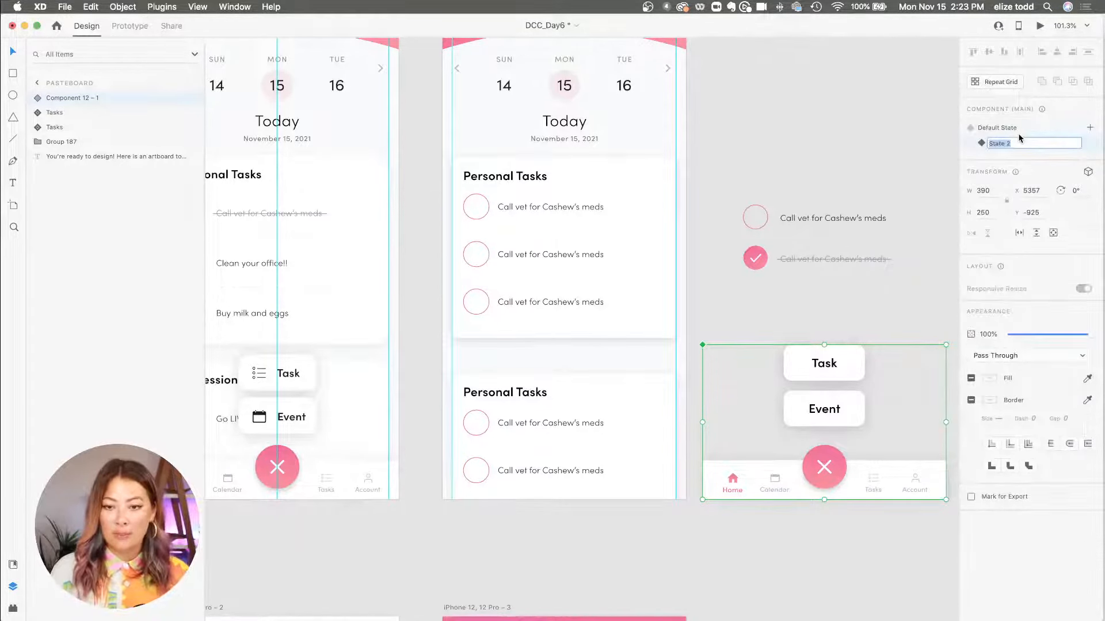
{"action": "key", "text": "Return"}
Step: In State 2, move the Task and Event buttons down together over the app bar's circular X button, to about X 5494, Y -811
{"action": "scroll", "coordinate": [830, 348], "scroll_direction": "up", "scroll_amount": 5}
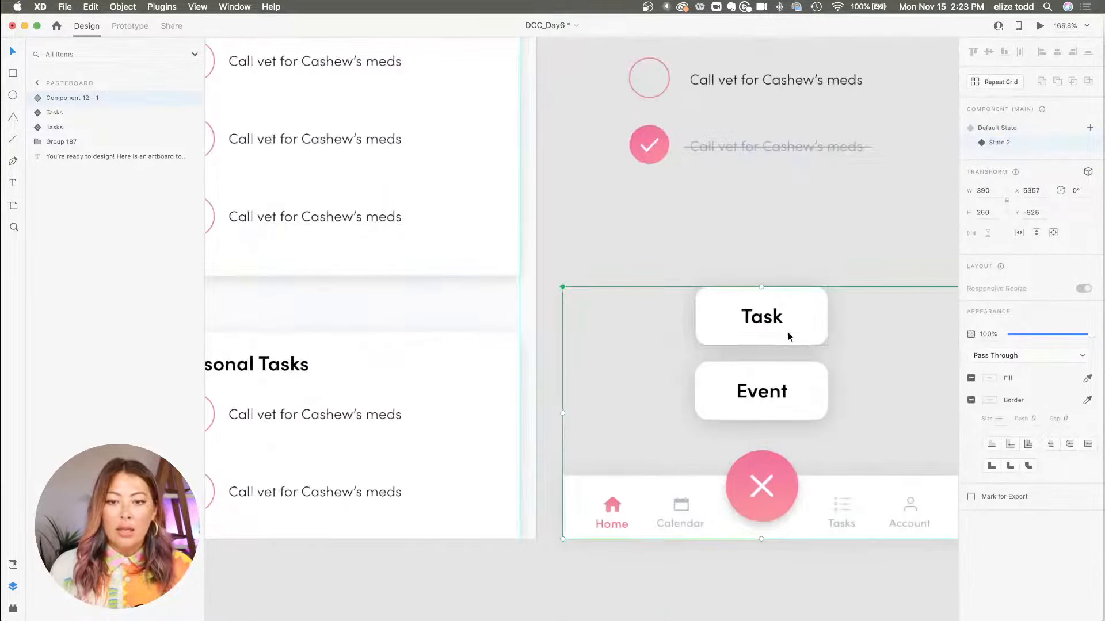
{"action": "double_click", "coordinate": [782, 329]}
{"action": "left_click", "coordinate": [686, 387], "text": "shift"}
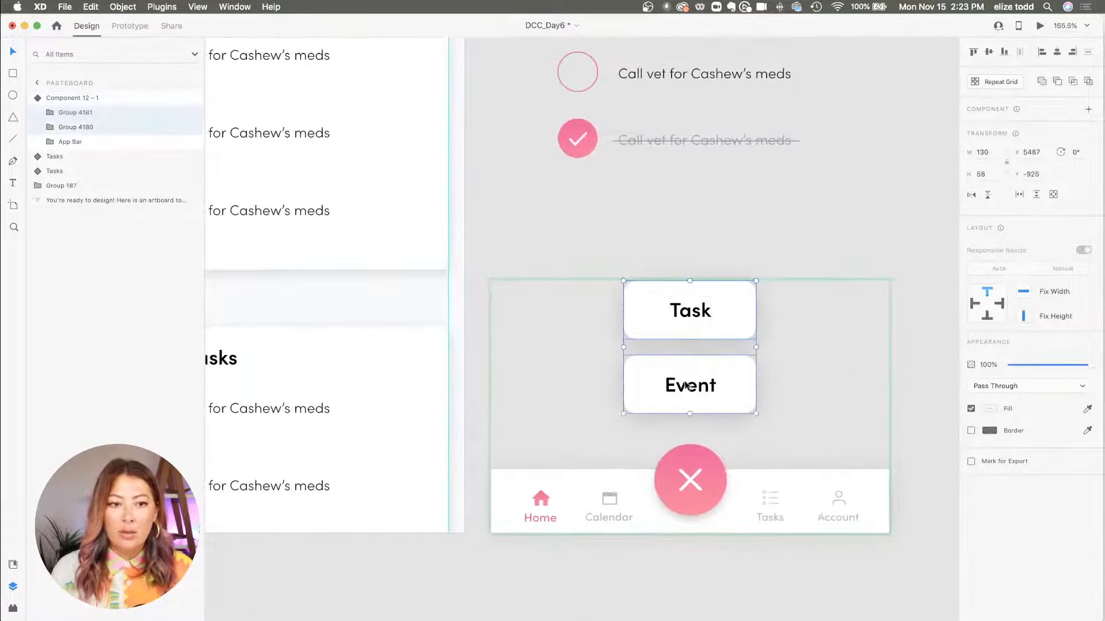
{"action": "left_click_drag", "start_coordinate": [687, 387], "coordinate": [693, 502]}
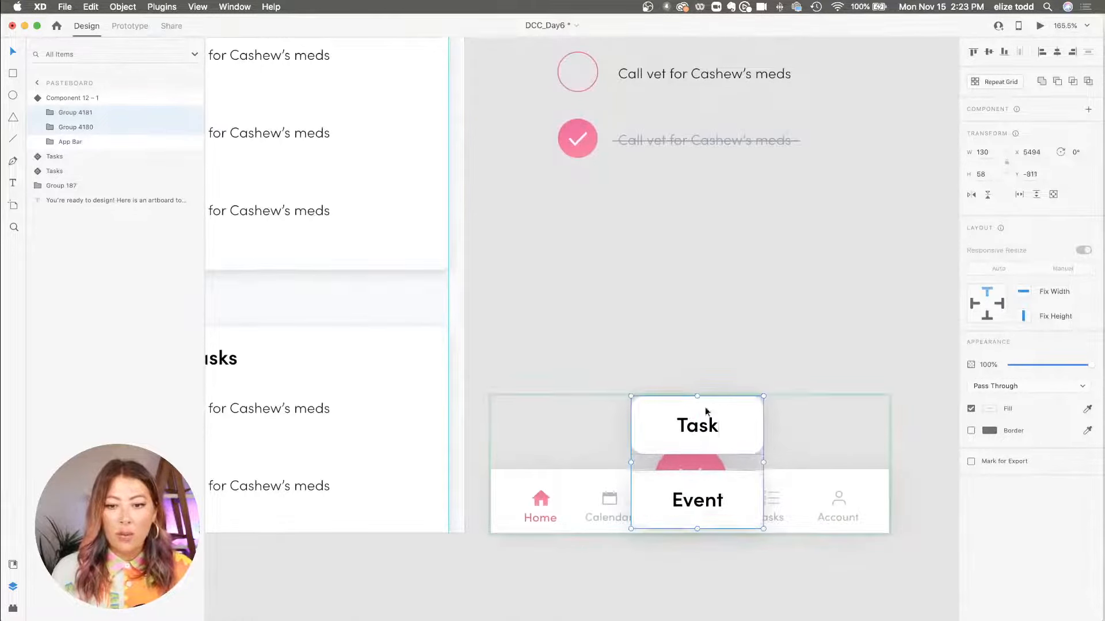
Step: Shrink the Task button to about 93 by 41 and the Event button to about 82 by 37, stacked over the circular X button
{"action": "left_click", "coordinate": [695, 444]}
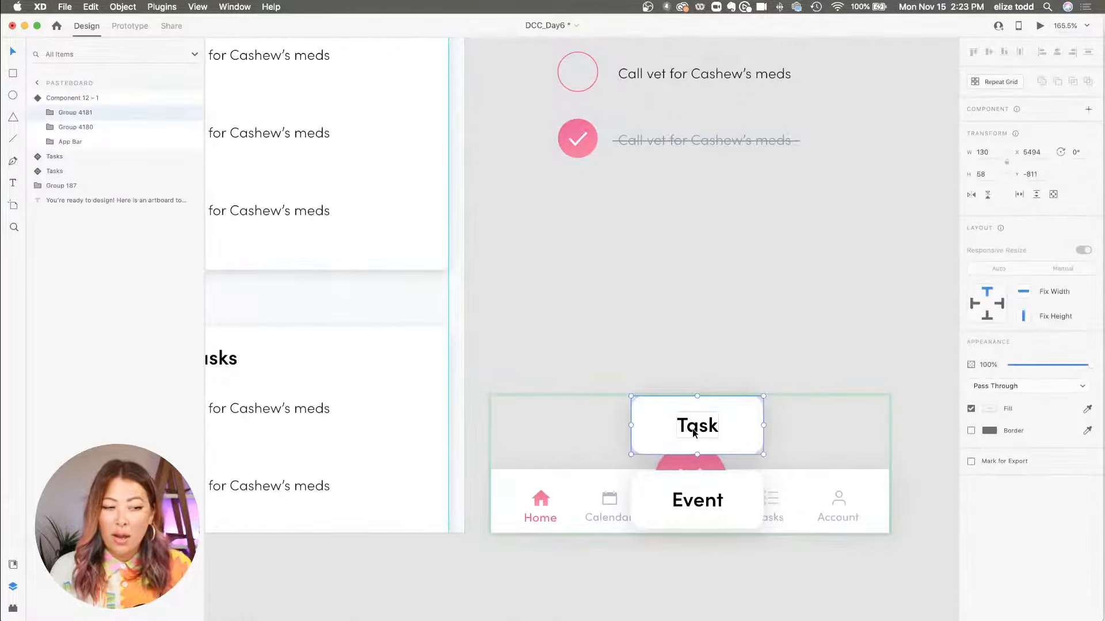
{"action": "mouse_move", "coordinate": [693, 429]}
{"action": "left_mouse_down"}
{"action": "mouse_move", "coordinate": [694, 502]}
{"action": "mouse_move", "coordinate": [698, 443]}
{"action": "left_mouse_up"}
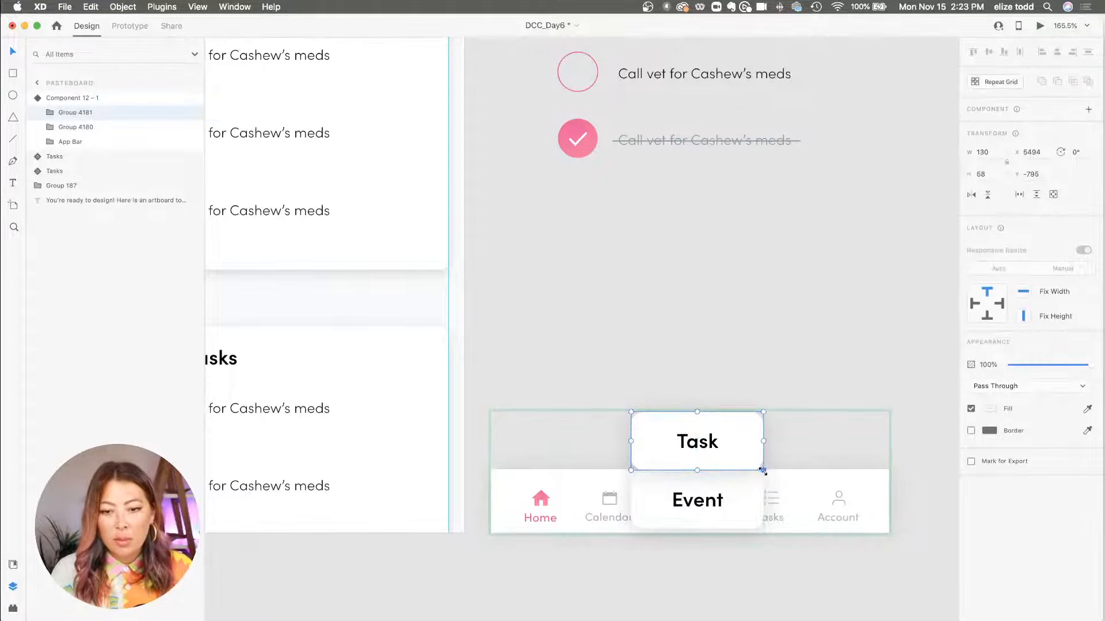
{"action": "left_click_drag", "start_coordinate": [762, 471], "coordinate": [693, 502]}
{"action": "left_click", "coordinate": [748, 501]}
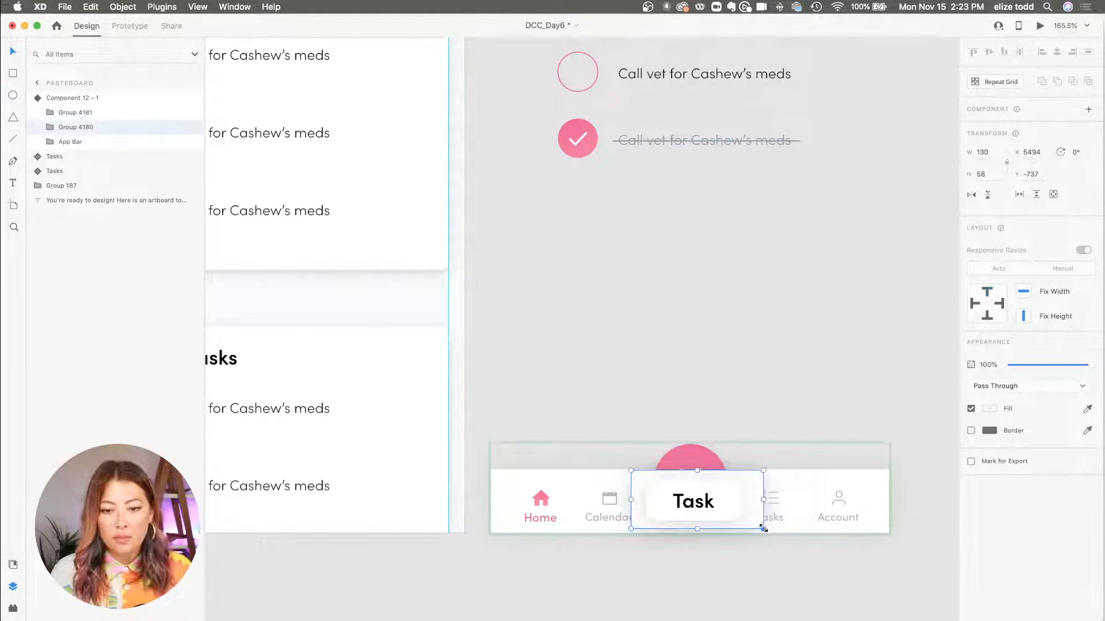
{"action": "left_click_drag", "start_coordinate": [763, 528], "coordinate": [715, 508]}
{"action": "left_click_drag", "start_coordinate": [647, 483], "coordinate": [661, 494]}
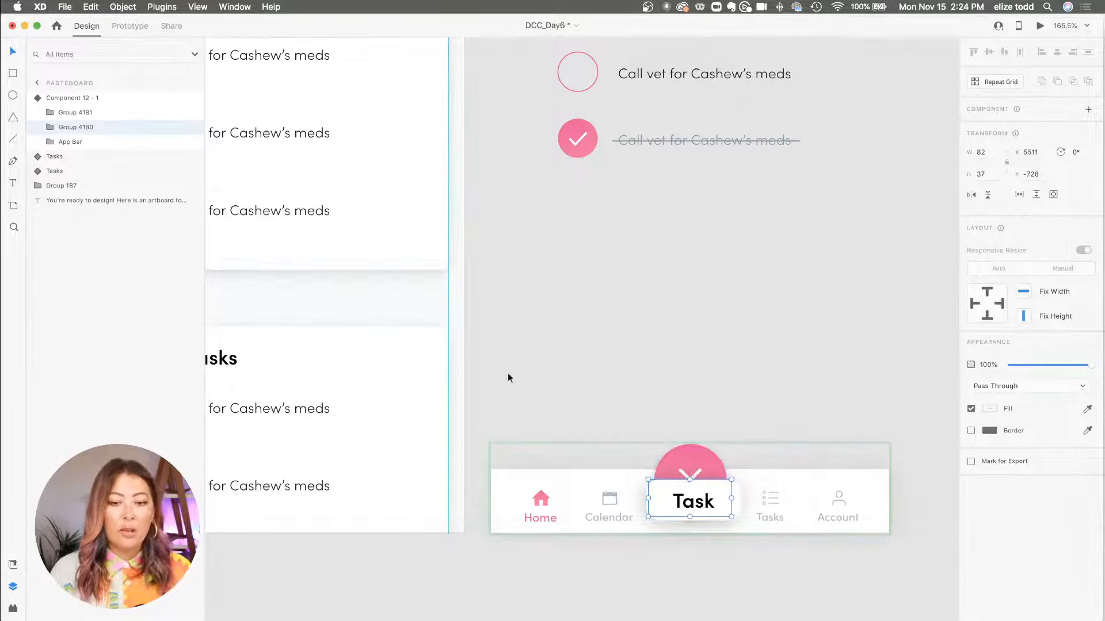
Step: Move the App Bar layer above the Task and Event button groups within the component
{"action": "left_click", "coordinate": [14, 565]}
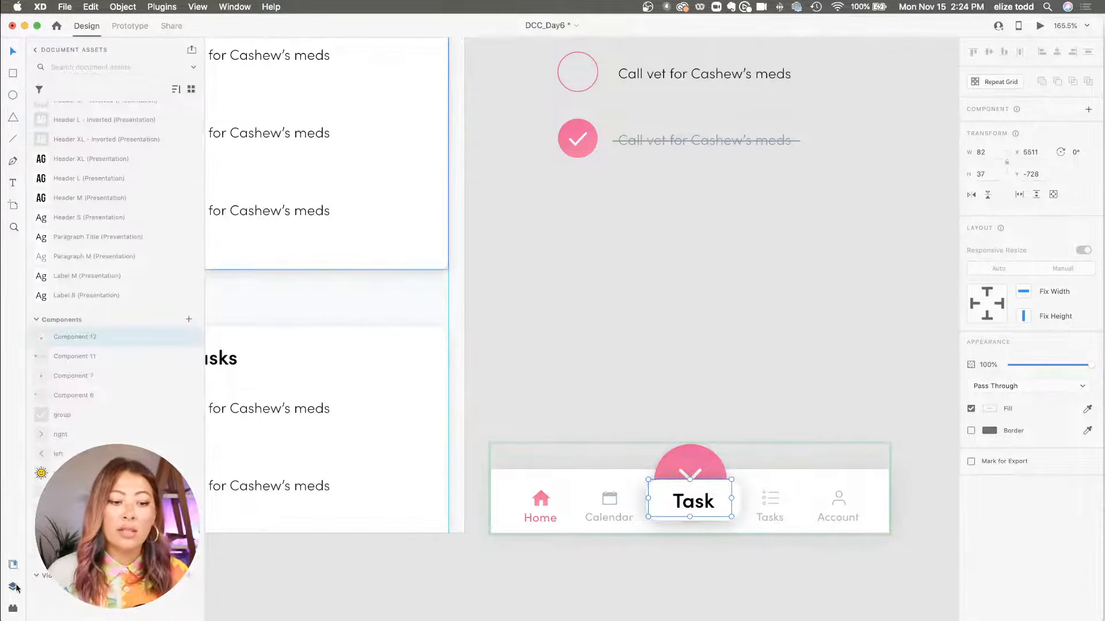
{"action": "left_click", "coordinate": [12, 586]}
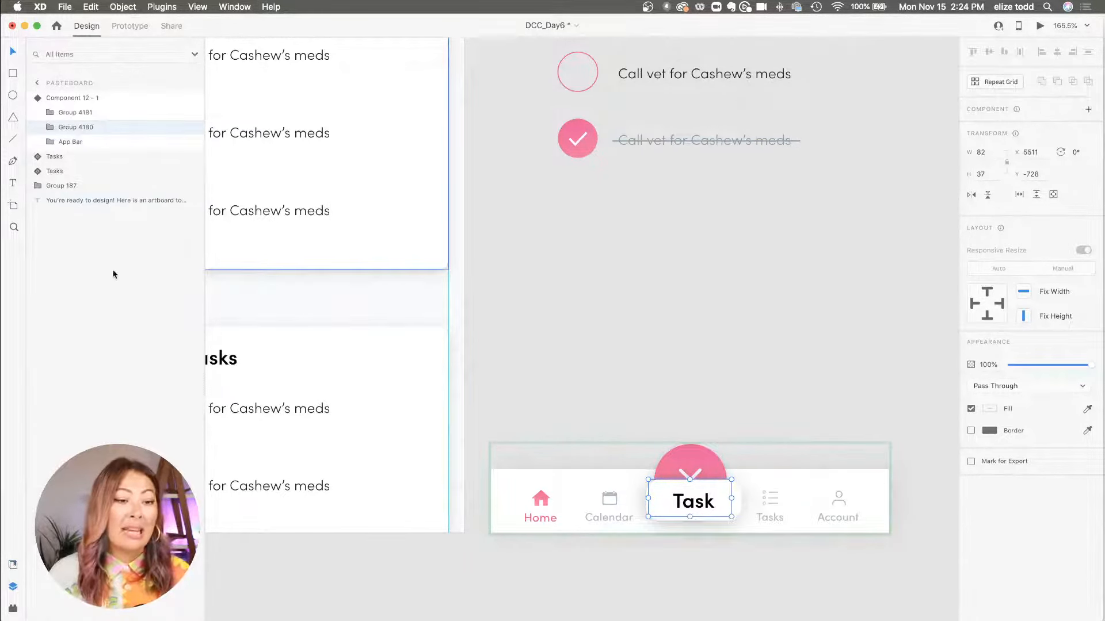
{"action": "left_click", "coordinate": [76, 113]}
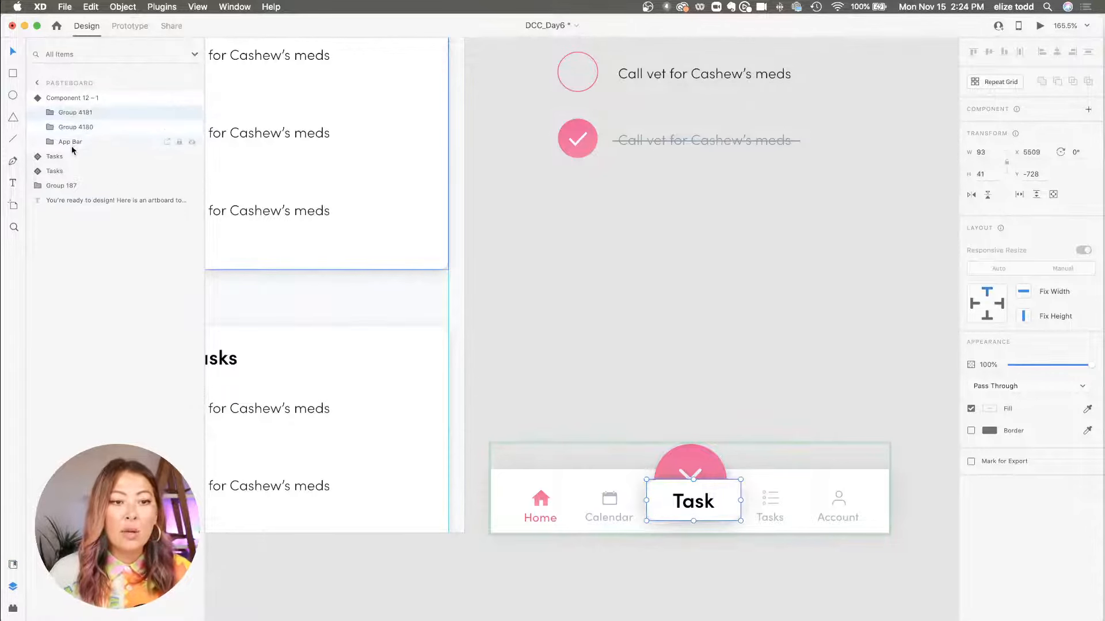
{"action": "left_click", "coordinate": [70, 142]}
{"action": "left_click_drag", "start_coordinate": [67, 147], "coordinate": [80, 106]}
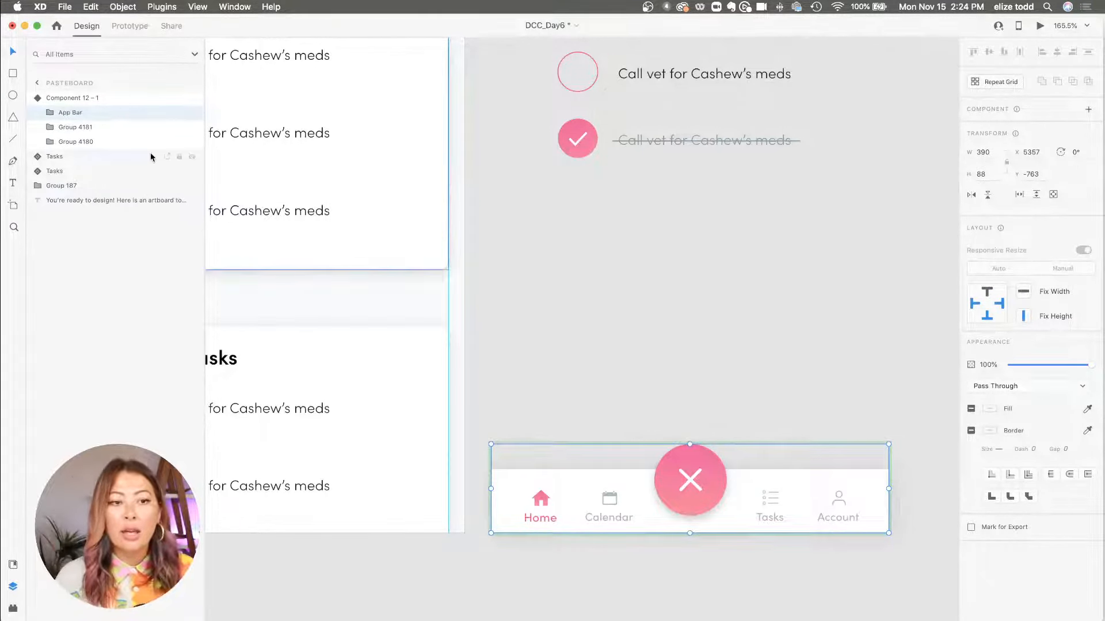
Step: Set the opacity of both the Task and Event button groups to 0% in State 2 and compare it with the Default State
{"action": "left_click", "coordinate": [103, 132]}
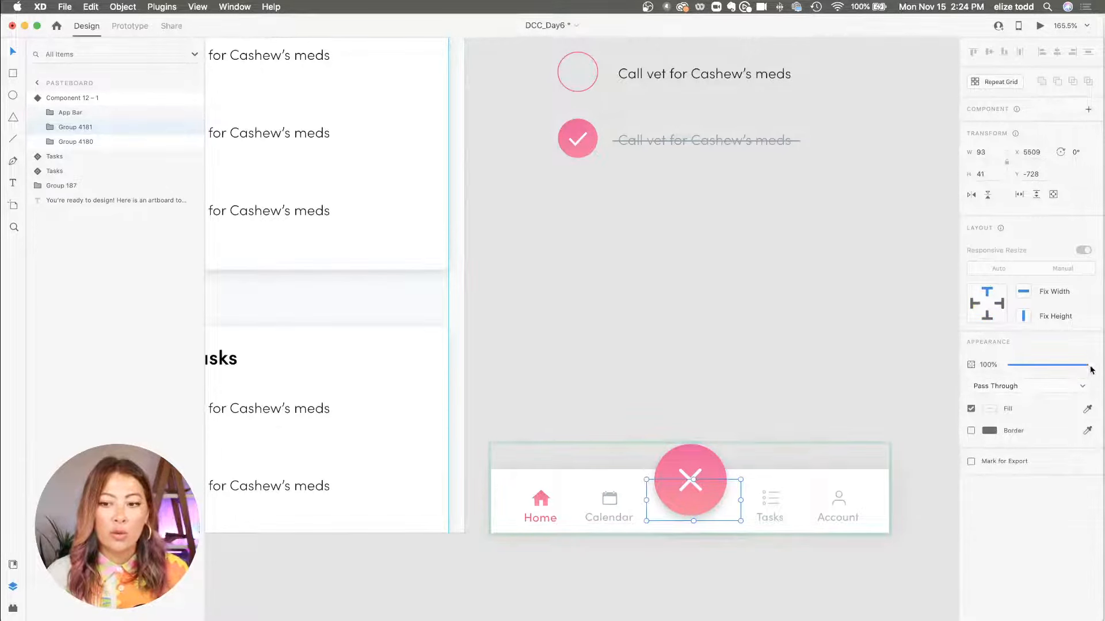
{"action": "left_click_drag", "start_coordinate": [1091, 370], "coordinate": [944, 365]}
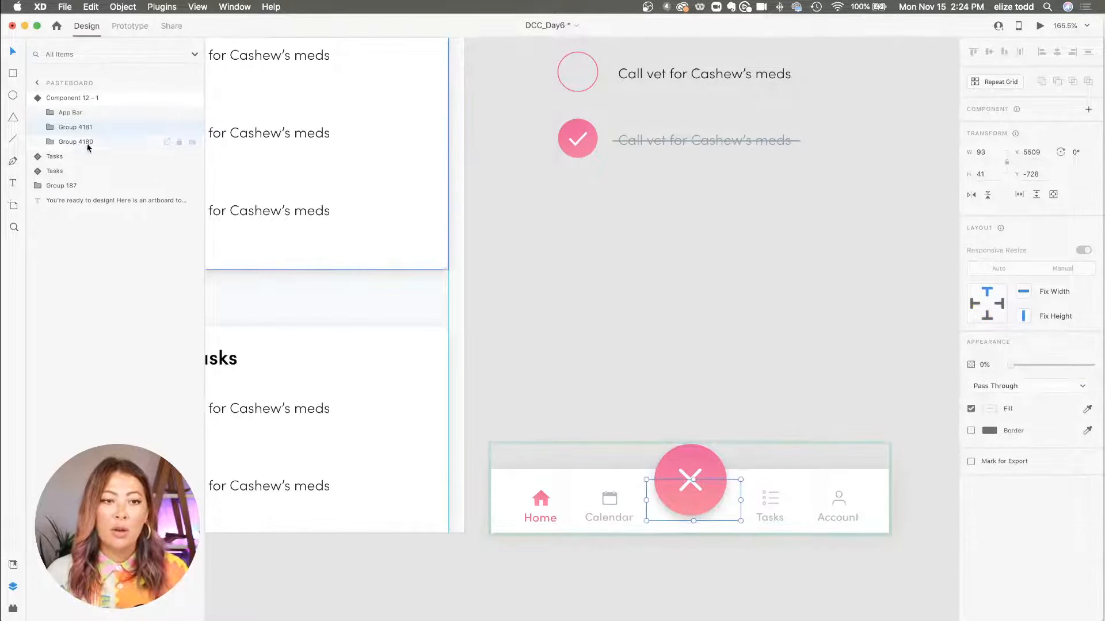
{"action": "left_click", "coordinate": [88, 148]}
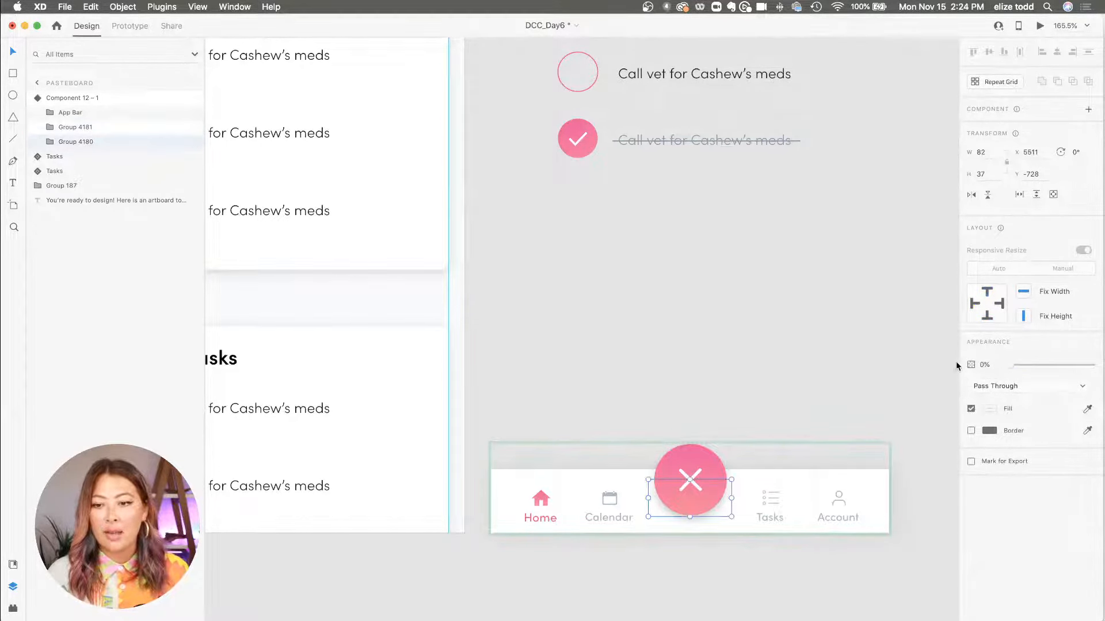
{"action": "left_click", "coordinate": [708, 368]}
{"action": "left_click", "coordinate": [707, 460]}
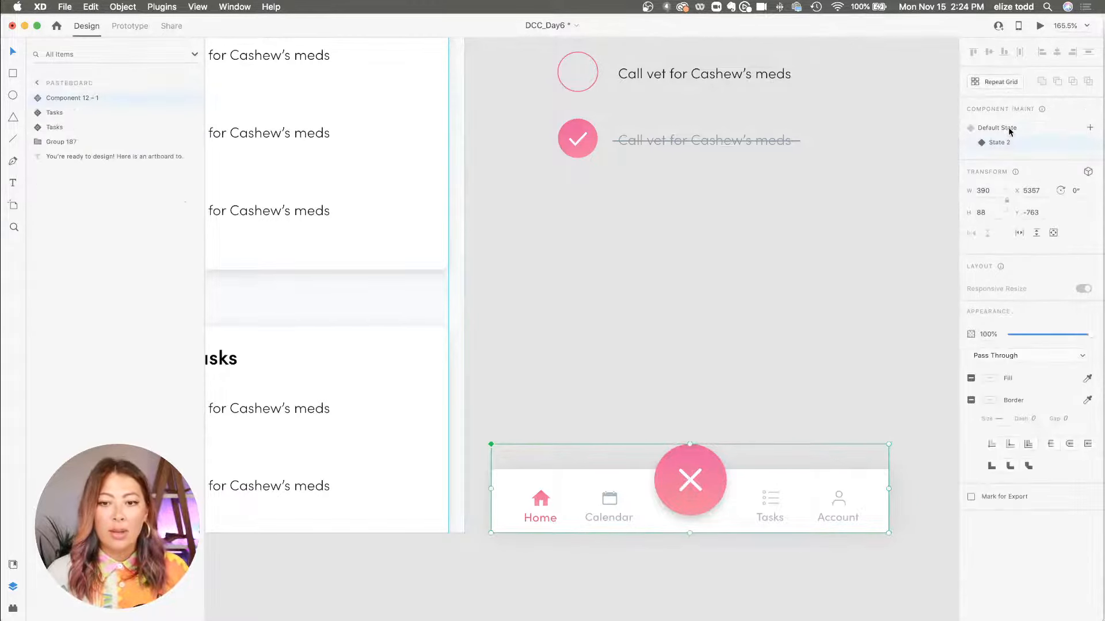
{"action": "left_click", "coordinate": [1007, 128]}
{"action": "left_click", "coordinate": [1008, 142]}
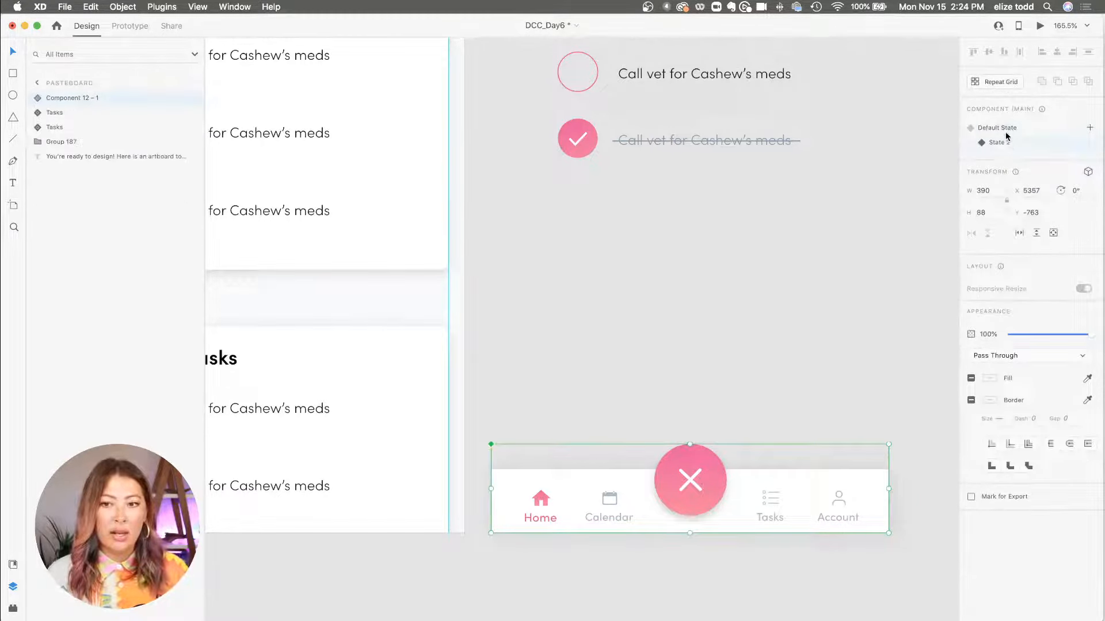
{"action": "left_click", "coordinate": [1007, 129]}
{"action": "left_click", "coordinate": [1004, 147]}
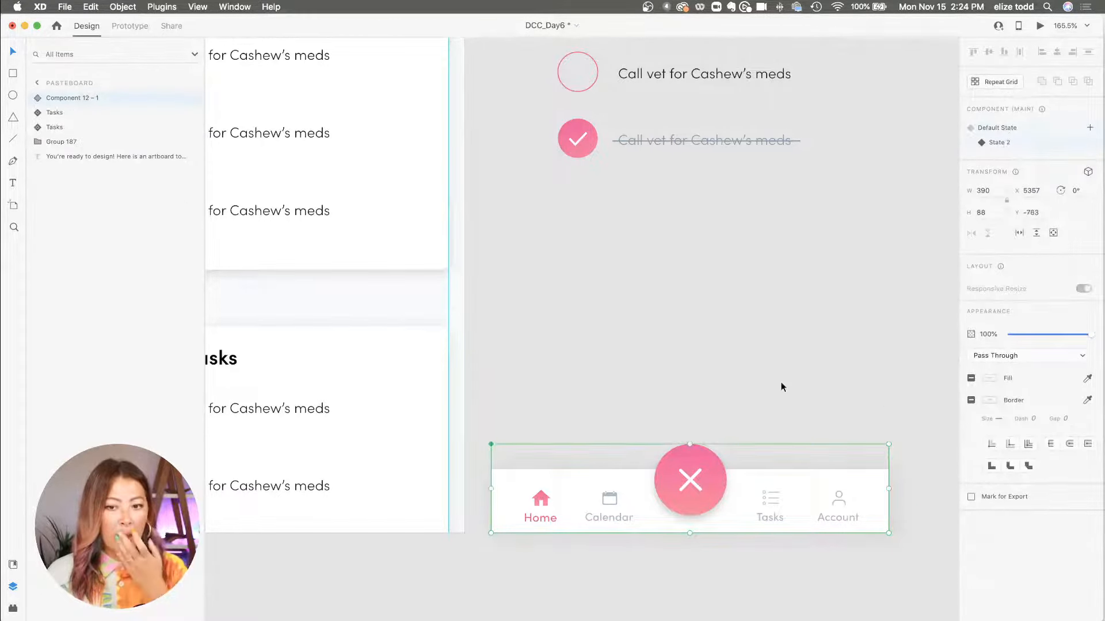
Step: Rotate the X icon inside State 2's pink circle into an upright plus sign
{"action": "double_click", "coordinate": [690, 485]}
{"action": "double_click", "coordinate": [692, 481]}
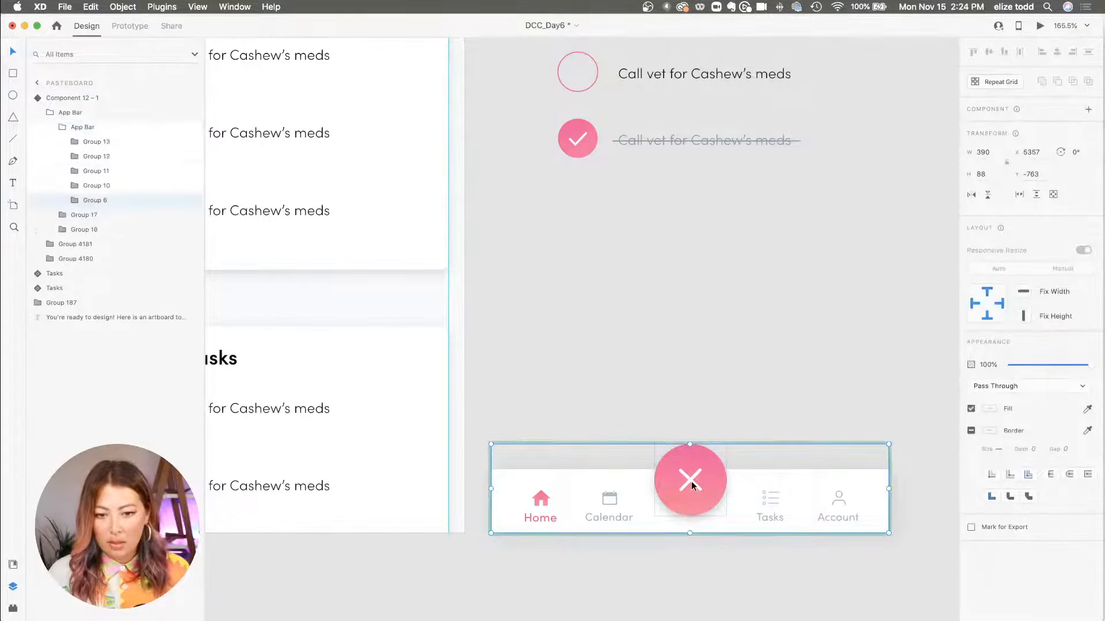
{"action": "double_click", "coordinate": [692, 481]}
{"action": "double_click", "coordinate": [709, 481]}
{"action": "left_click_drag", "start_coordinate": [717, 478], "coordinate": [703, 465]}
{"action": "scroll", "coordinate": [703, 465], "scroll_direction": "up", "scroll_amount": 5}
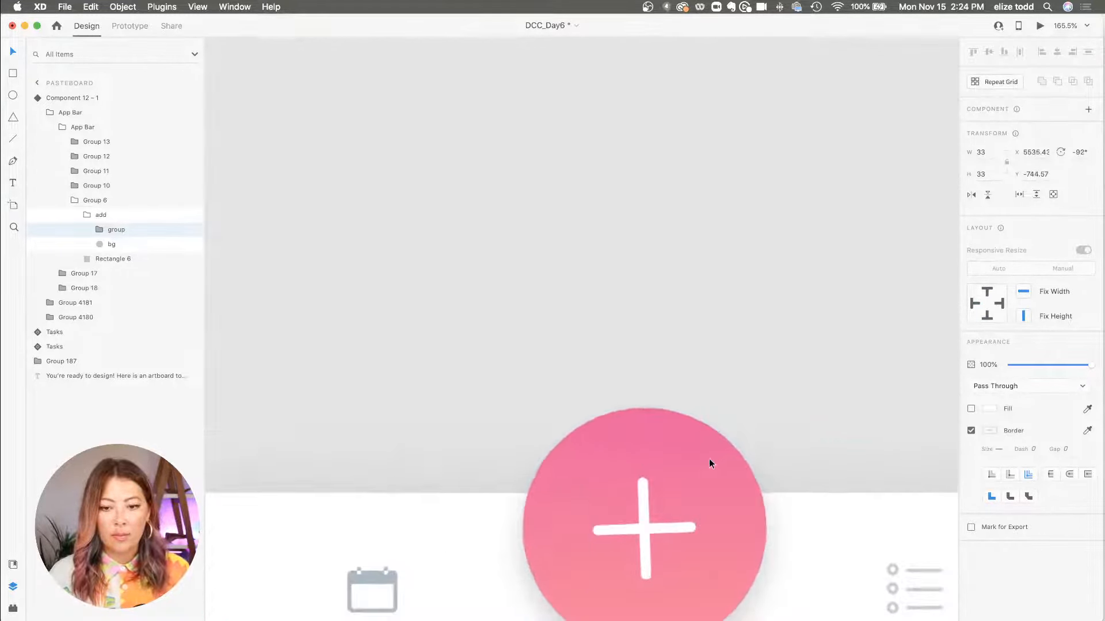
{"action": "left_click_drag", "start_coordinate": [699, 469], "coordinate": [702, 469]}
{"action": "scroll", "coordinate": [702, 468], "scroll_direction": "down", "scroll_amount": 4}
{"action": "scroll", "coordinate": [732, 396], "scroll_direction": "down", "scroll_amount": 3}
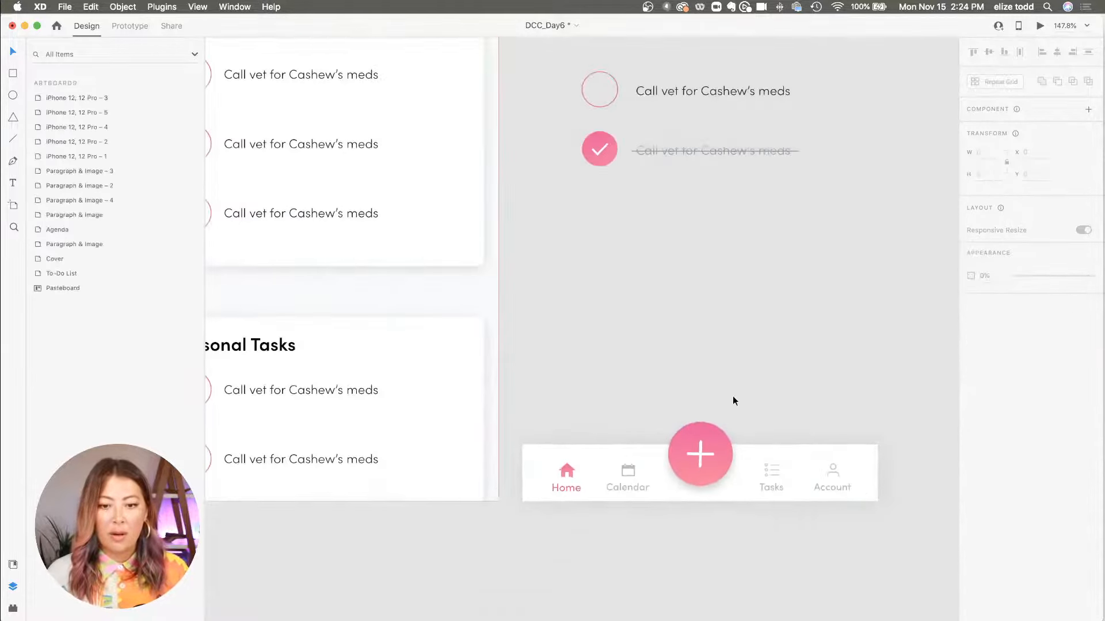
Step: Switch the app bar component between its Default State and State 2 to compare the open and closed menu
{"action": "left_click", "coordinate": [868, 475]}
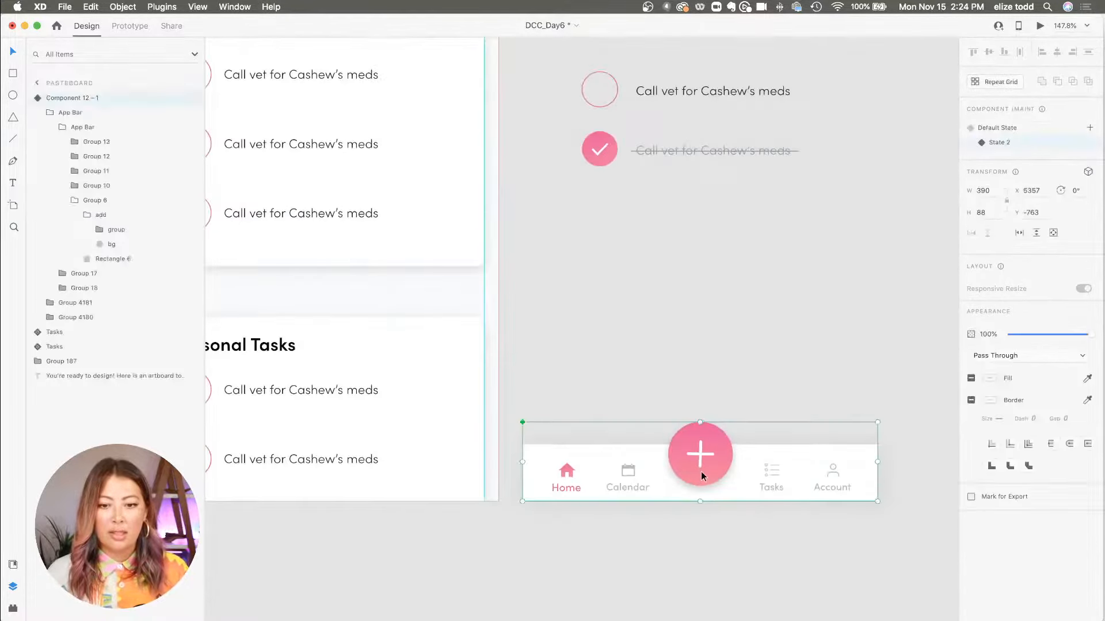
{"action": "left_click", "coordinate": [1006, 144]}
{"action": "left_click", "coordinate": [1013, 130]}
{"action": "left_click", "coordinate": [1014, 139]}
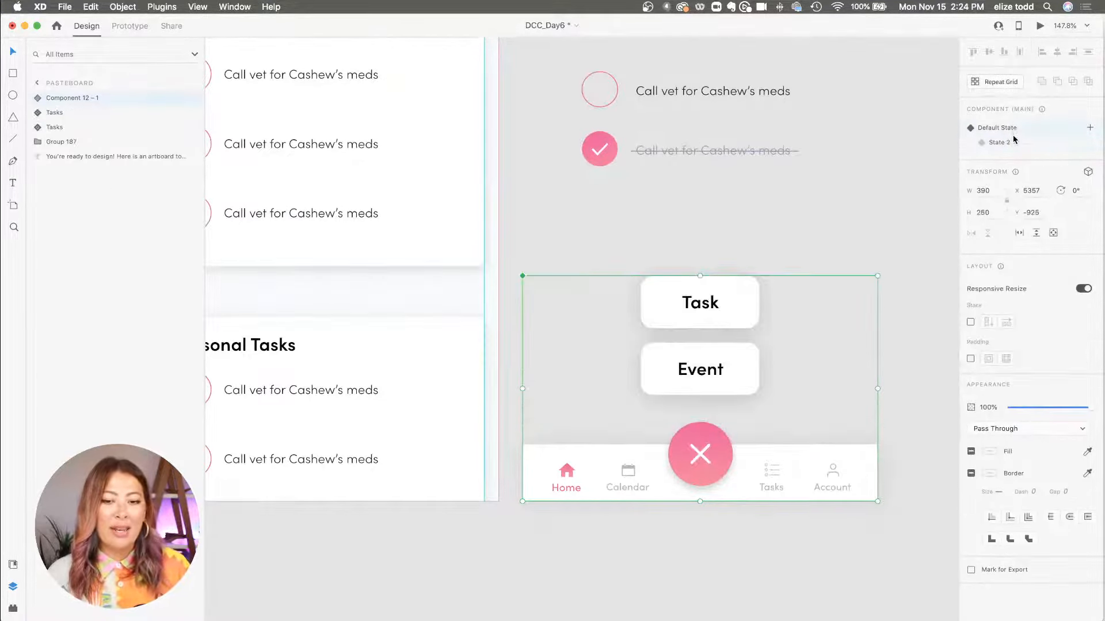
{"action": "left_click", "coordinate": [1014, 147]}
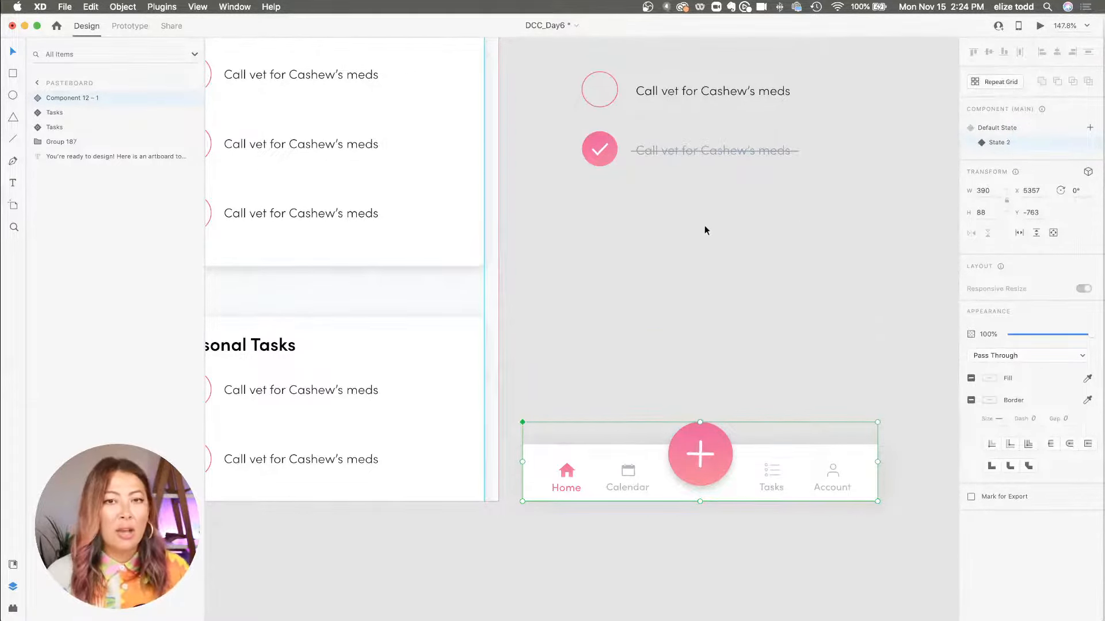
Step: In Prototype mode, add a Tap interaction to the plus button group nested in State 2's app bar
{"action": "scroll", "coordinate": [704, 225], "scroll_direction": "down", "scroll_amount": 5}
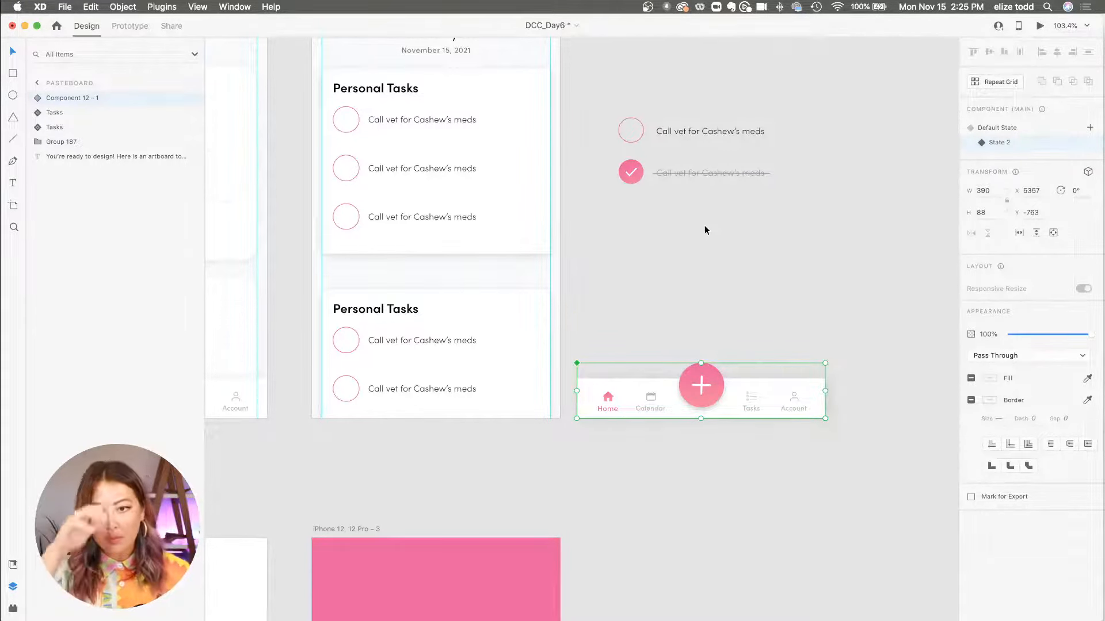
{"action": "left_click", "coordinate": [133, 25]}
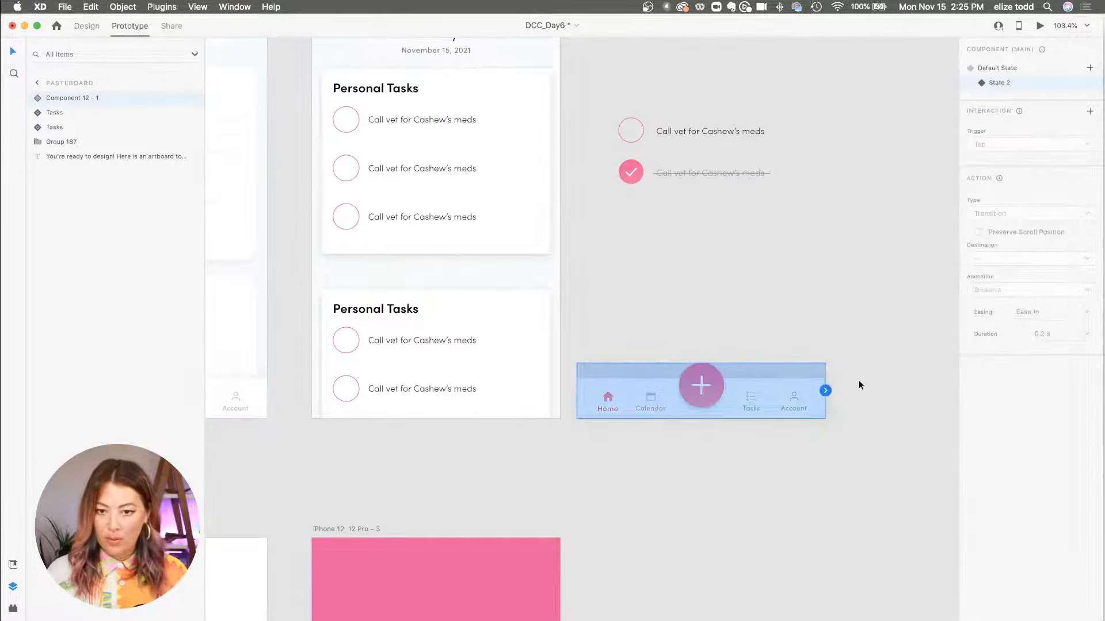
{"action": "double_click", "coordinate": [704, 389]}
{"action": "scroll", "coordinate": [705, 386], "scroll_direction": "up", "scroll_amount": 3}
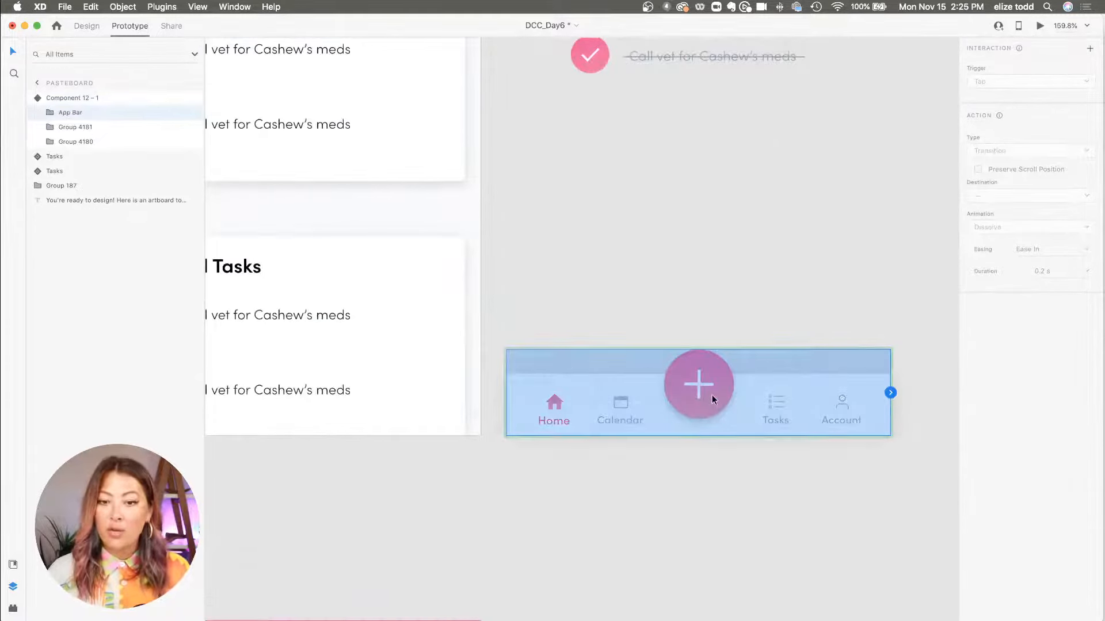
{"action": "double_click", "coordinate": [712, 395]}
{"action": "double_click", "coordinate": [713, 394]}
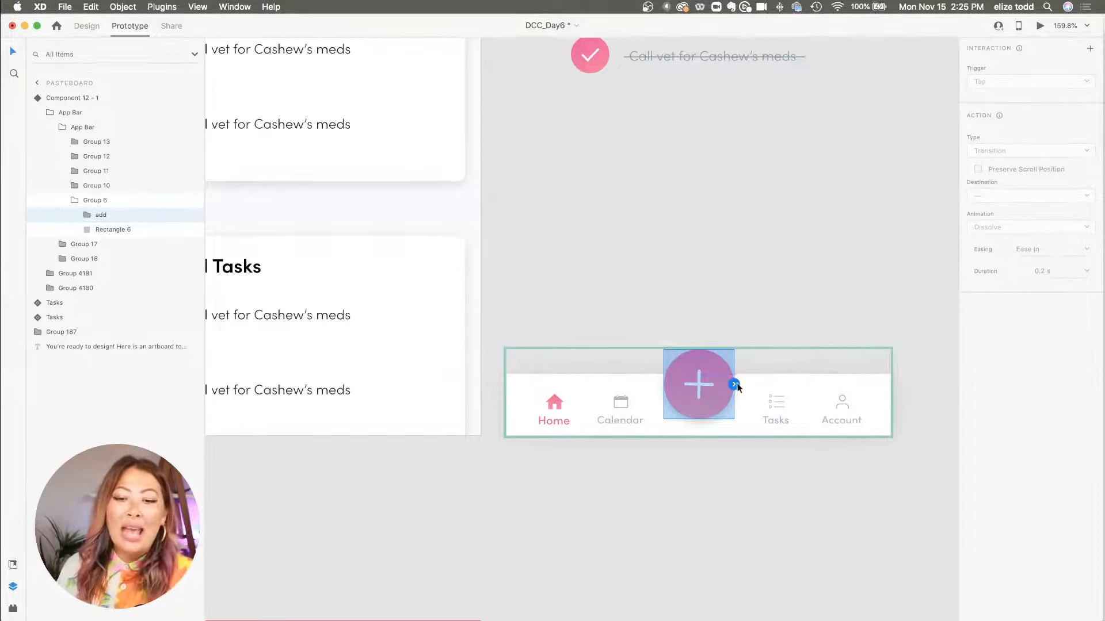
{"action": "mouse_move", "coordinate": [734, 385]}
{"action": "left_mouse_down"}
{"action": "mouse_move", "coordinate": [754, 384]}
{"action": "mouse_move", "coordinate": [661, 269]}
{"action": "mouse_move", "coordinate": [780, 281]}
{"action": "mouse_move", "coordinate": [789, 286]}
{"action": "mouse_move", "coordinate": [235, 220]}
{"action": "mouse_move", "coordinate": [391, 180]}
{"action": "mouse_move", "coordinate": [718, 320]}
{"action": "mouse_move", "coordinate": [734, 386]}
{"action": "left_mouse_up"}
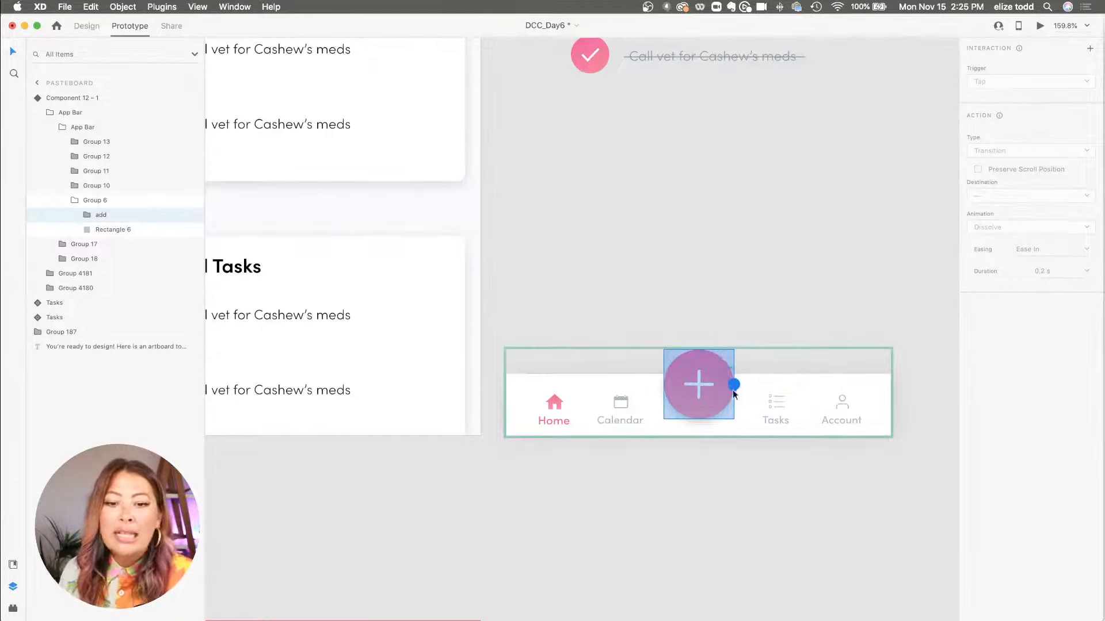
{"action": "left_click", "coordinate": [735, 386]}
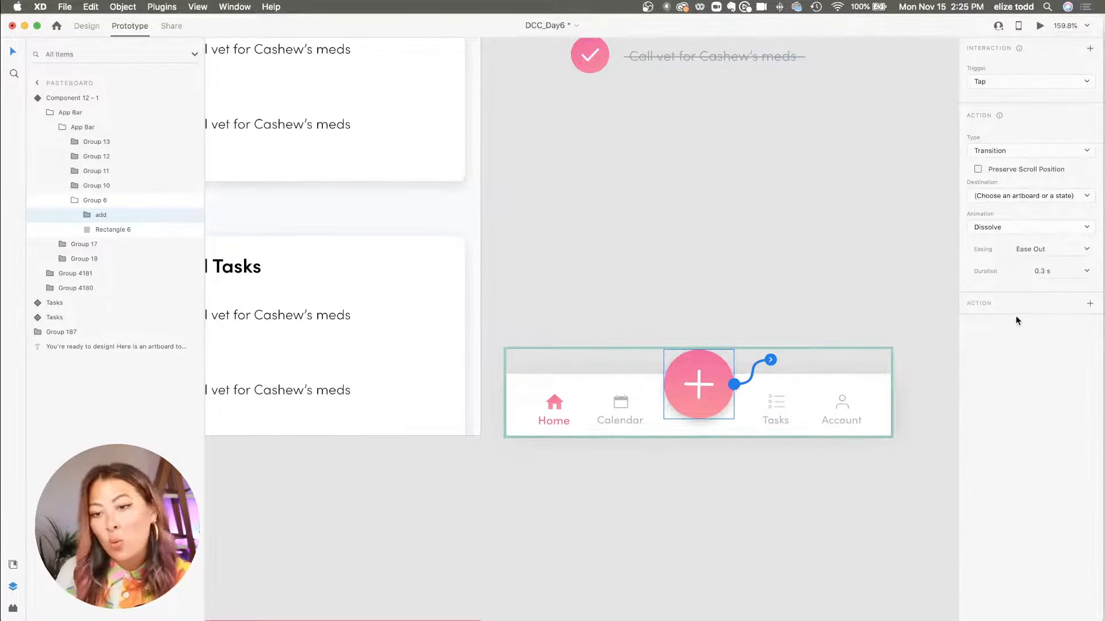
Step: Set the plus button interaction's destination to Default State and its action type to Auto-Animate
{"action": "left_click", "coordinate": [1008, 195]}
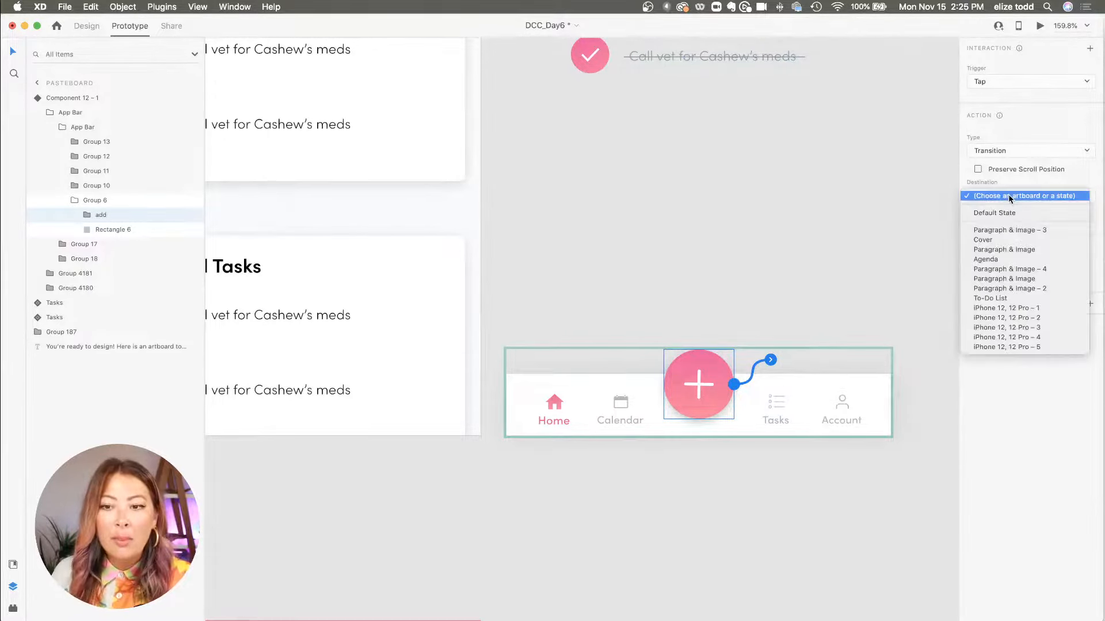
{"action": "left_click", "coordinate": [1007, 214]}
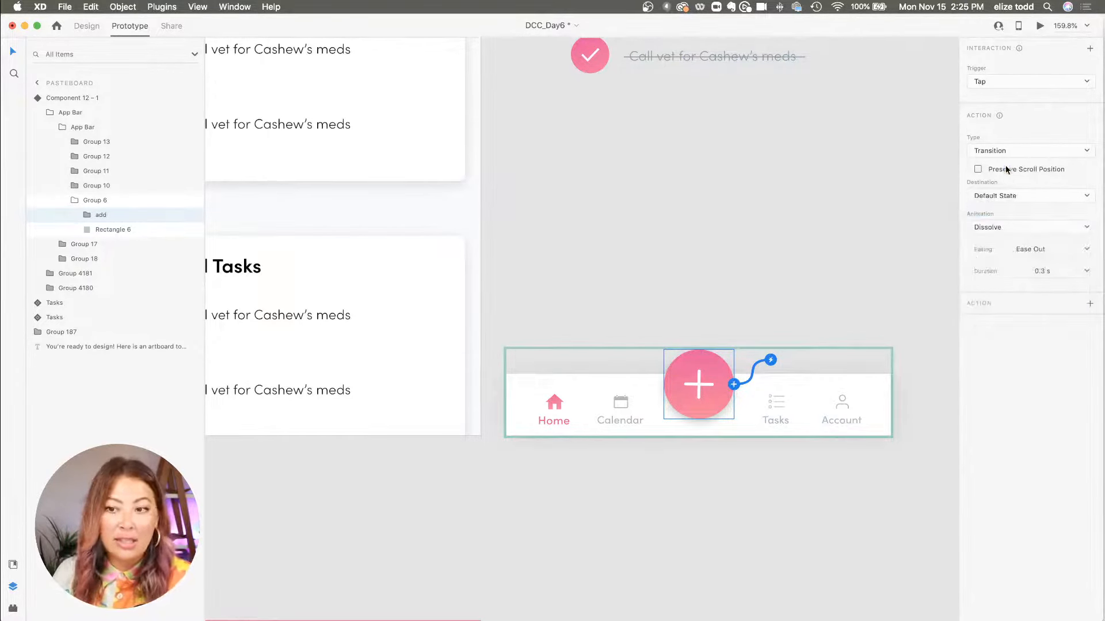
{"action": "left_click", "coordinate": [998, 151]}
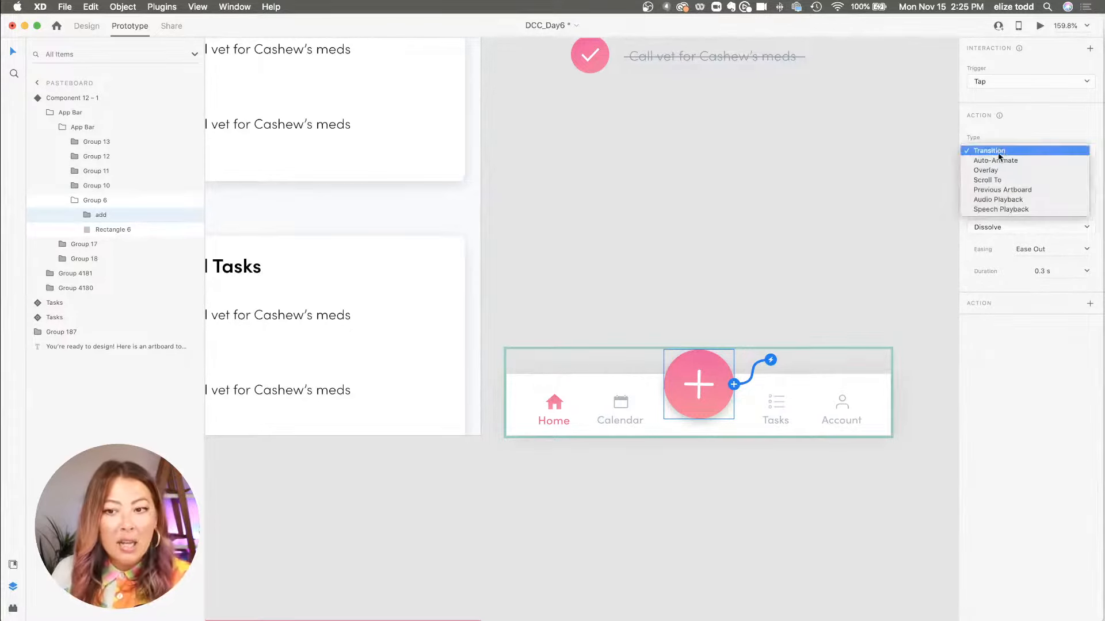
{"action": "left_click", "coordinate": [997, 159]}
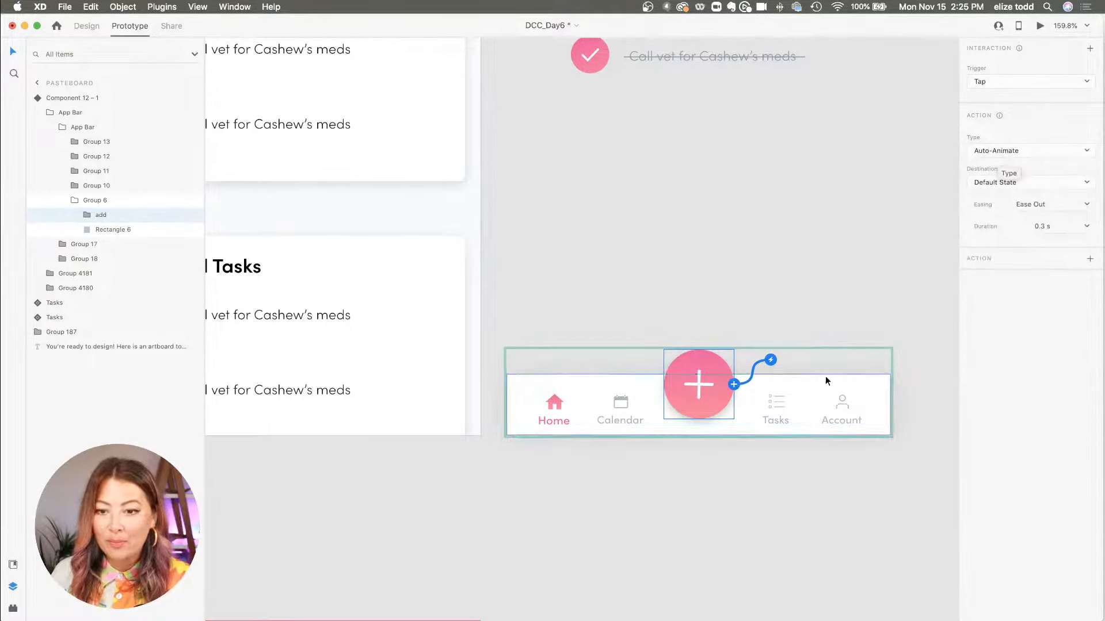
Step: Switch the main app bar component on the pasteboard to its Default State
{"action": "left_click", "coordinate": [885, 347]}
{"action": "left_click", "coordinate": [799, 405]}
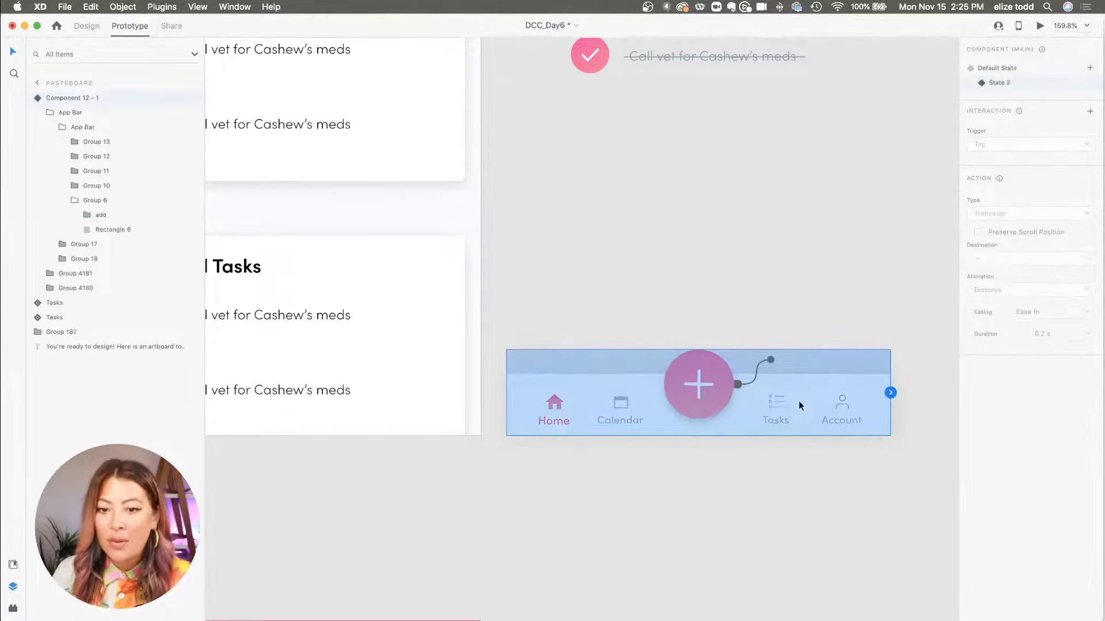
{"action": "left_click", "coordinate": [1021, 66]}
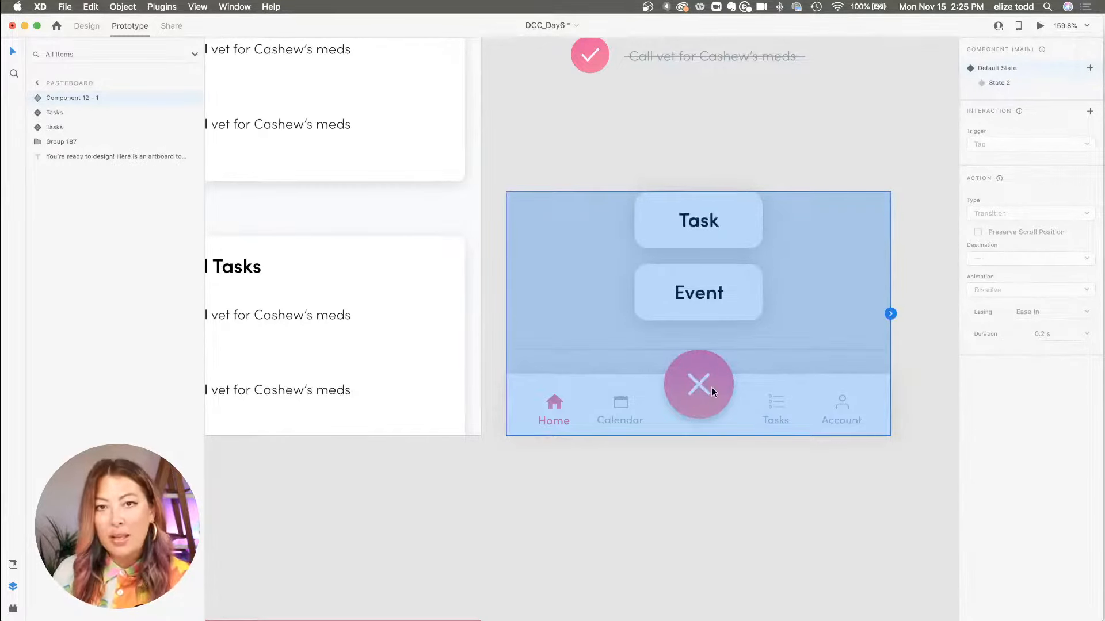
Step: In Design mode, place a copy of the app bar component at the bottom of the iPhone 12, 12 Pro – 1 artboard
{"action": "left_click", "coordinate": [738, 150]}
{"action": "scroll", "coordinate": [778, 213], "scroll_direction": "down", "scroll_amount": 3}
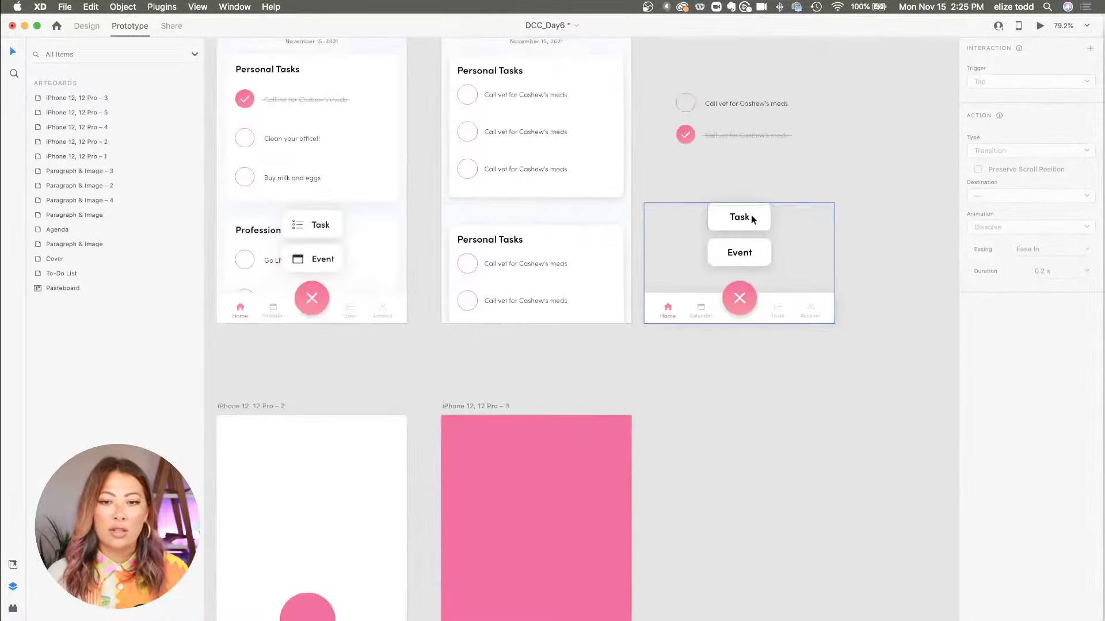
{"action": "left_click", "coordinate": [752, 218]}
{"action": "left_click", "coordinate": [86, 26]}
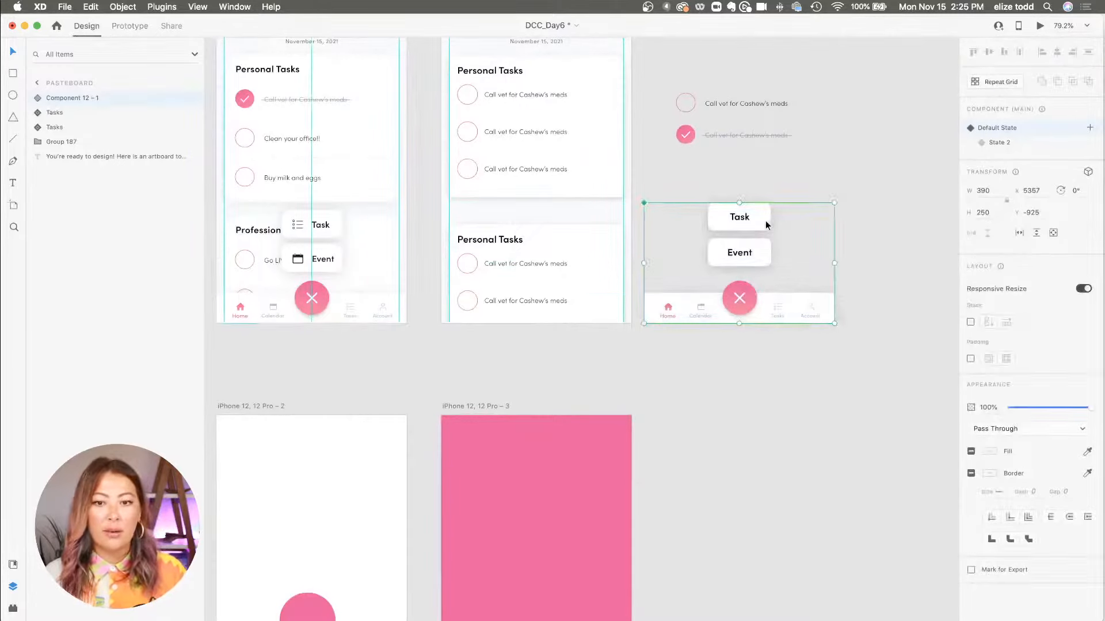
{"action": "left_click_drag", "start_coordinate": [766, 225], "coordinate": [543, 222]}
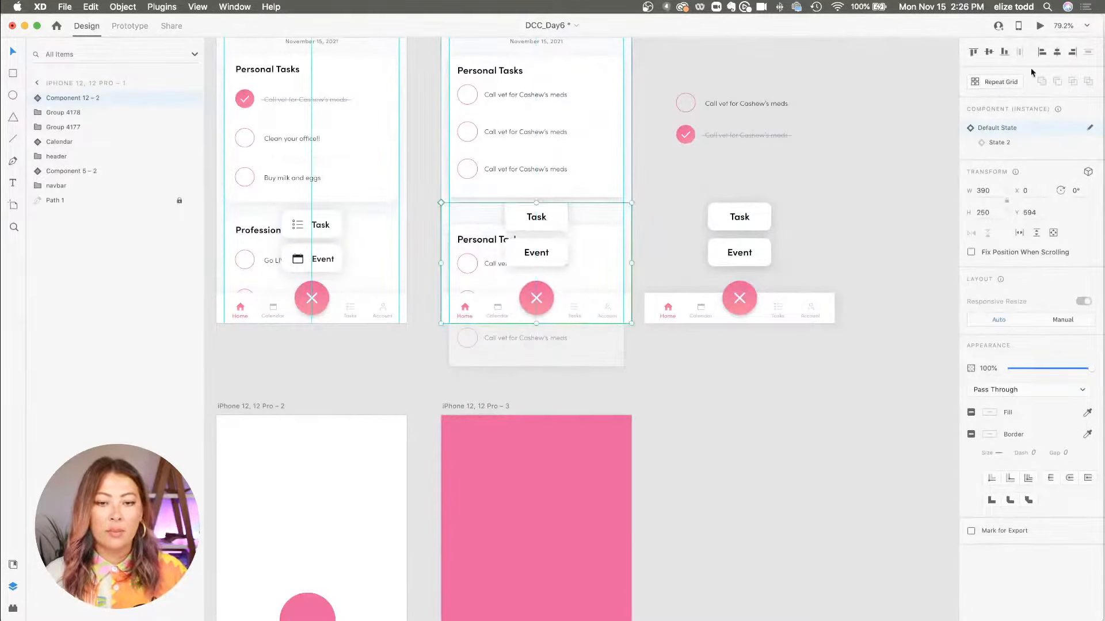
Step: Set the app bar instance on the artboard to State 2 and preview the prototype before and after the change
{"action": "left_click", "coordinate": [1045, 29]}
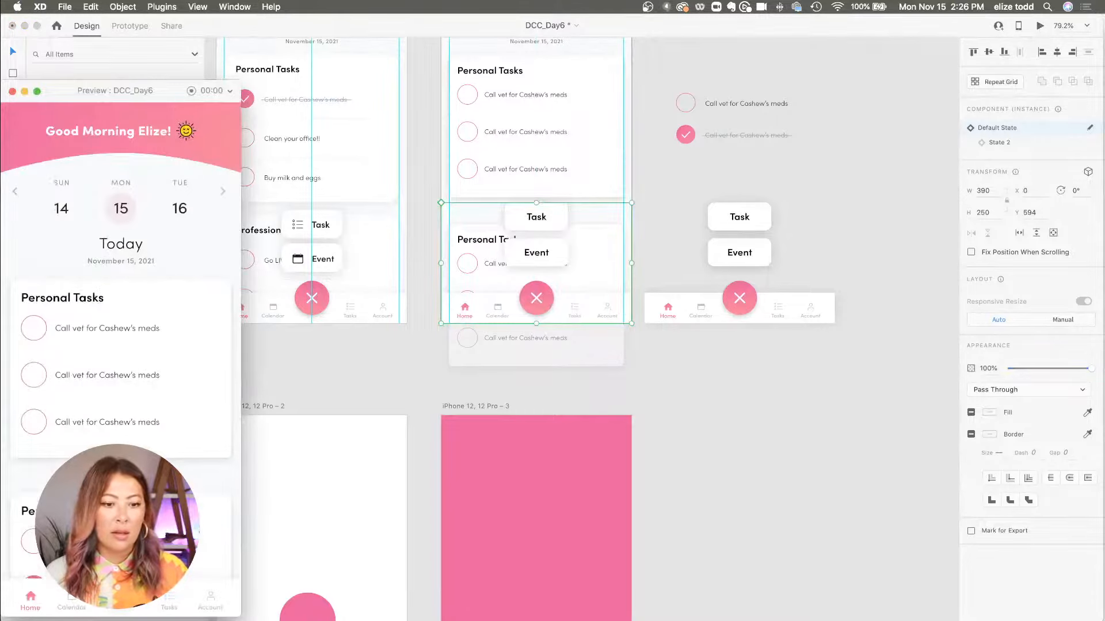
{"action": "left_click", "coordinate": [13, 91]}
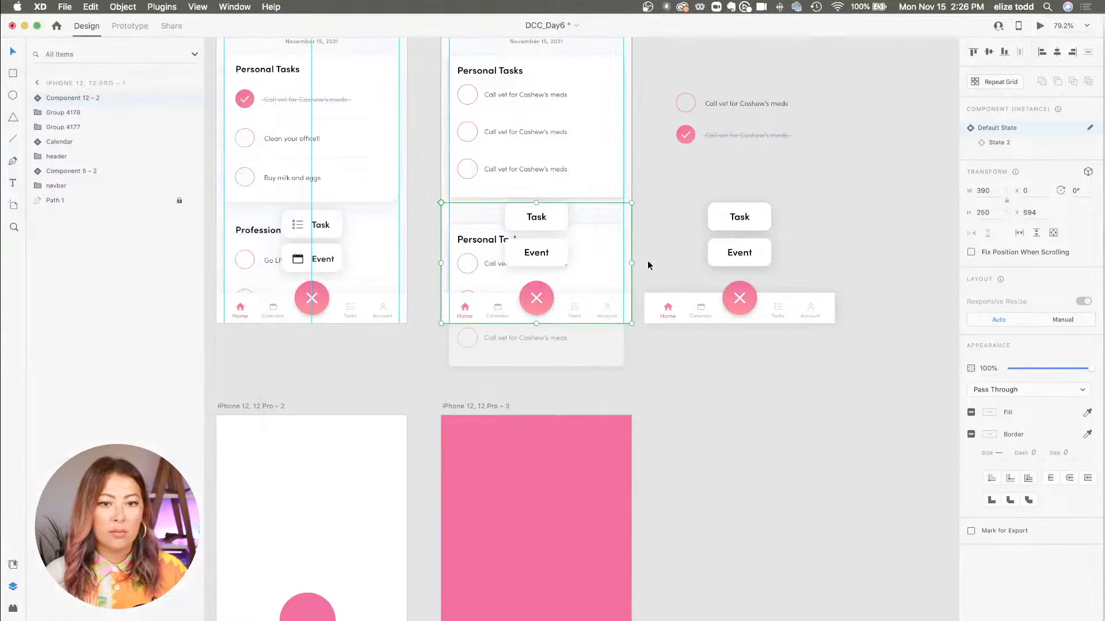
{"action": "left_click", "coordinate": [1024, 143]}
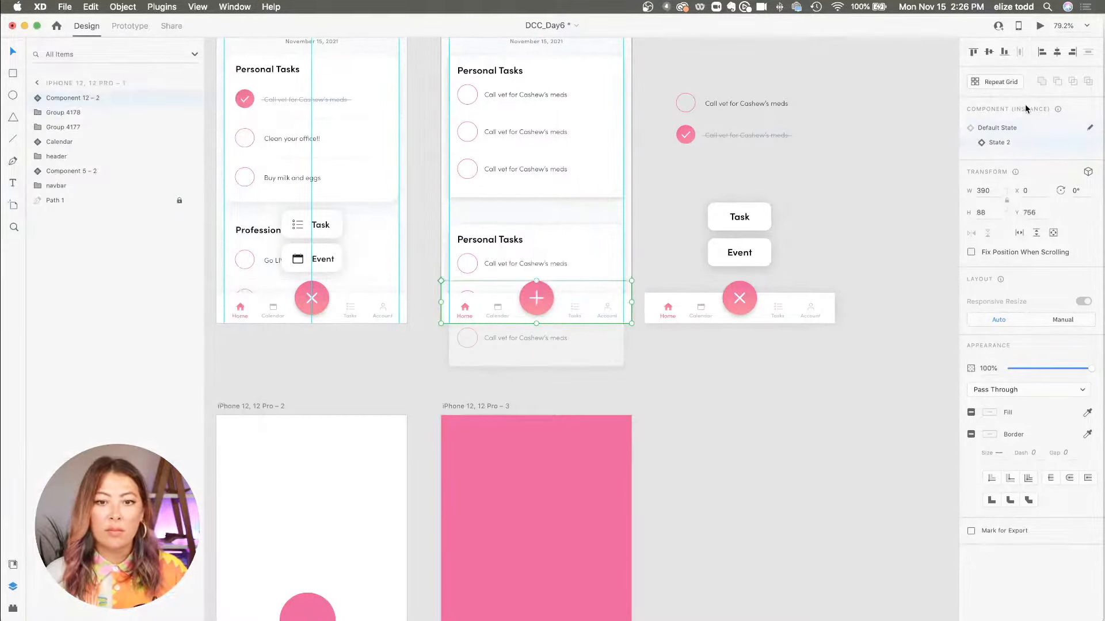
{"action": "left_click", "coordinate": [1042, 26]}
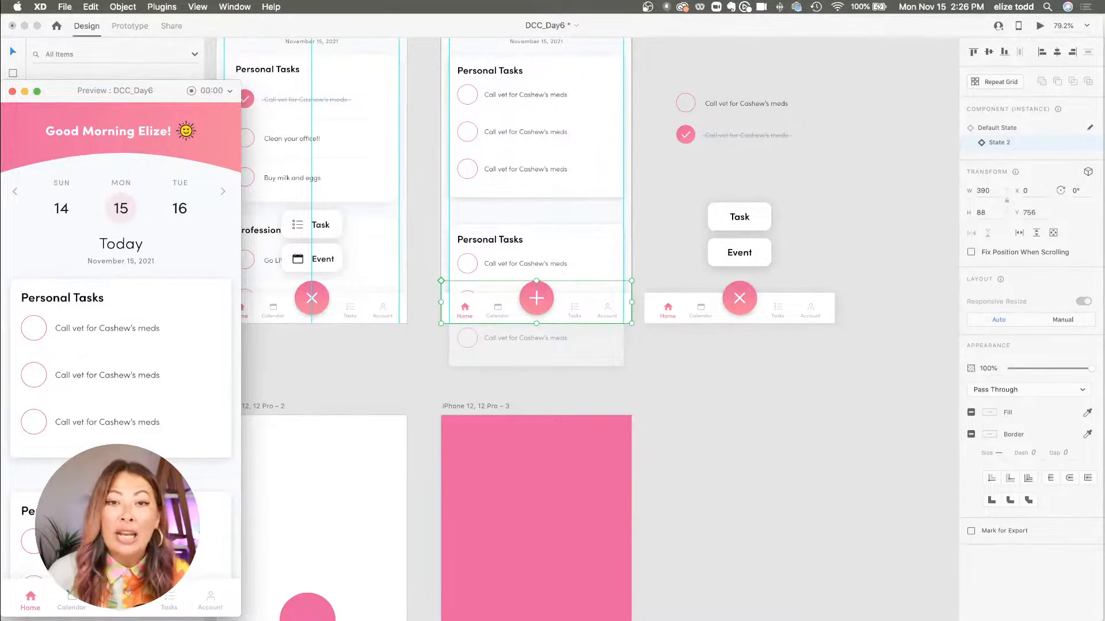
{"action": "left_click", "coordinate": [12, 91]}
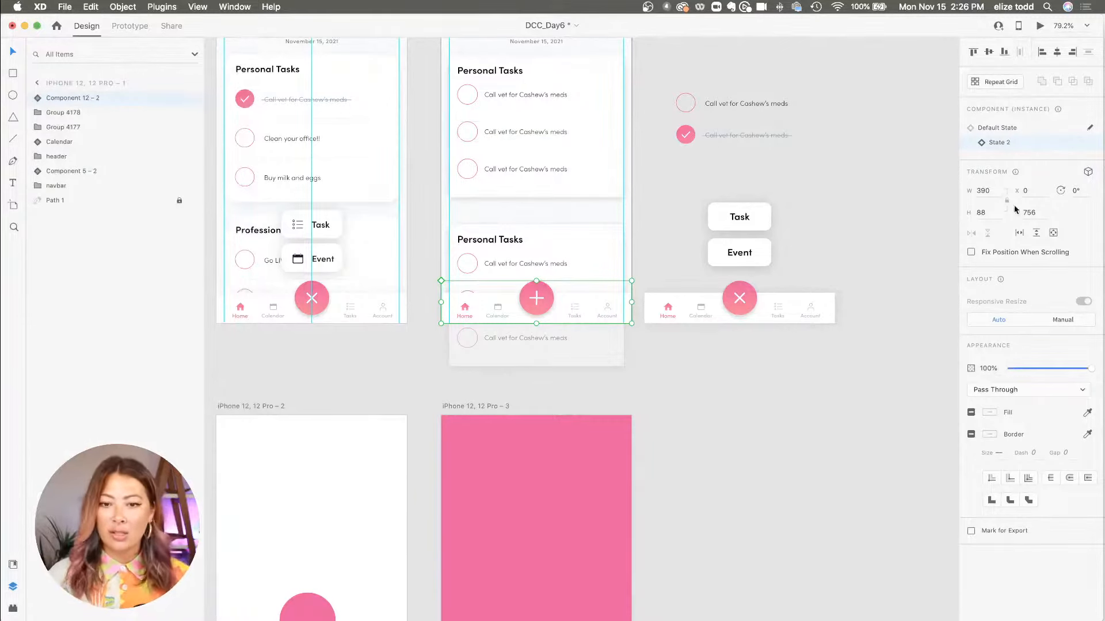
Step: In Prototype mode, give the X button group nested in the main app bar's Default State a Tap interaction that auto-animates to State 2
{"action": "left_click", "coordinate": [759, 310]}
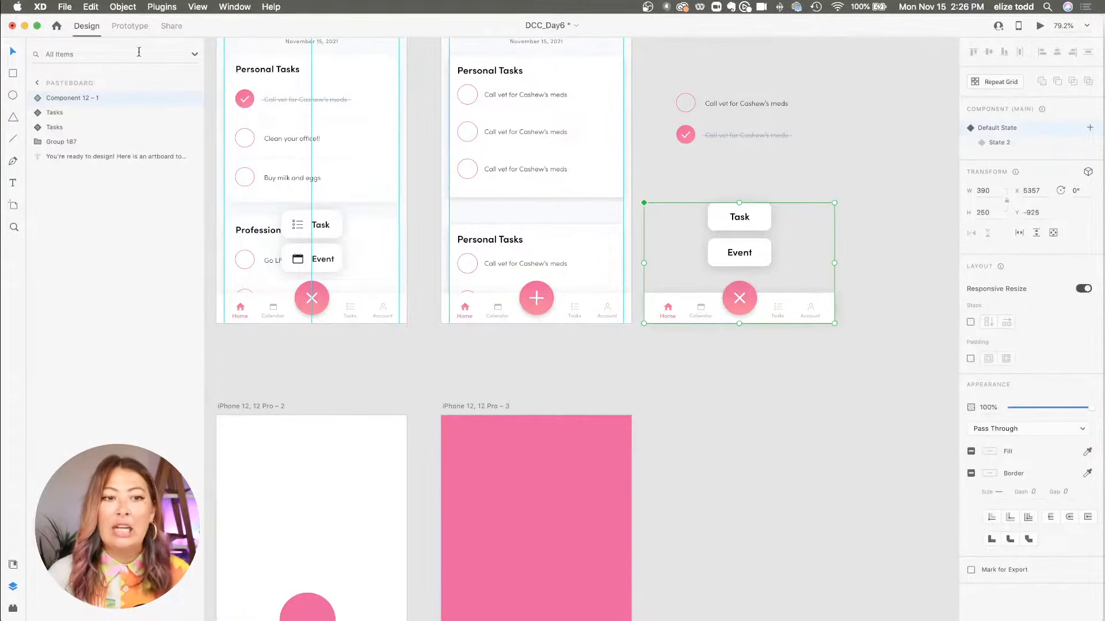
{"action": "left_click", "coordinate": [130, 26]}
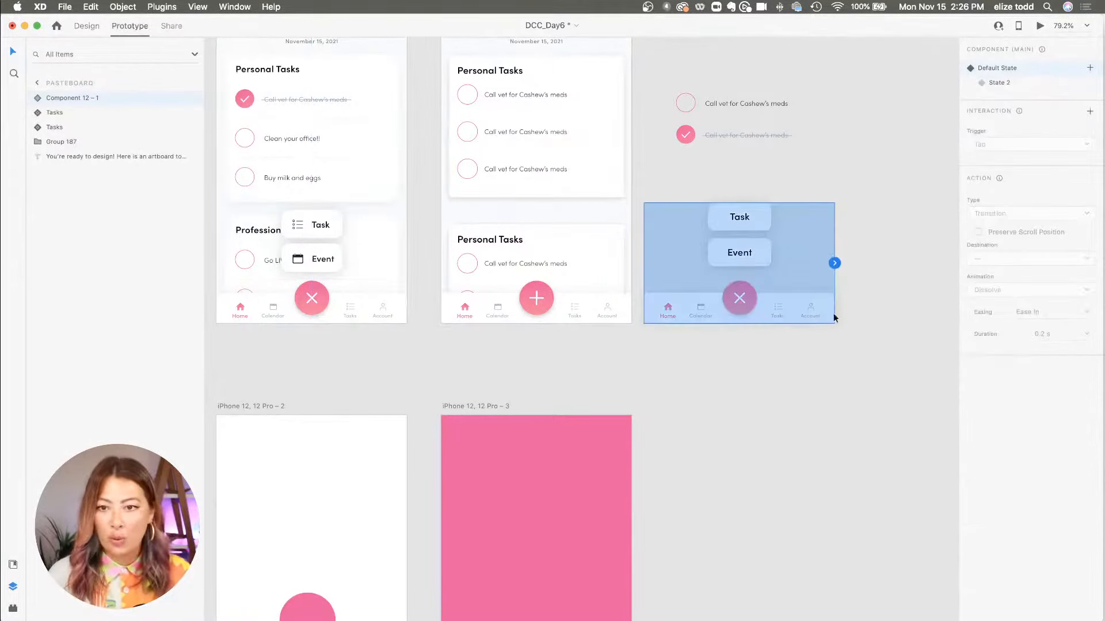
{"action": "scroll", "coordinate": [833, 313], "scroll_direction": "up", "scroll_amount": 3}
{"action": "double_click", "coordinate": [686, 295]}
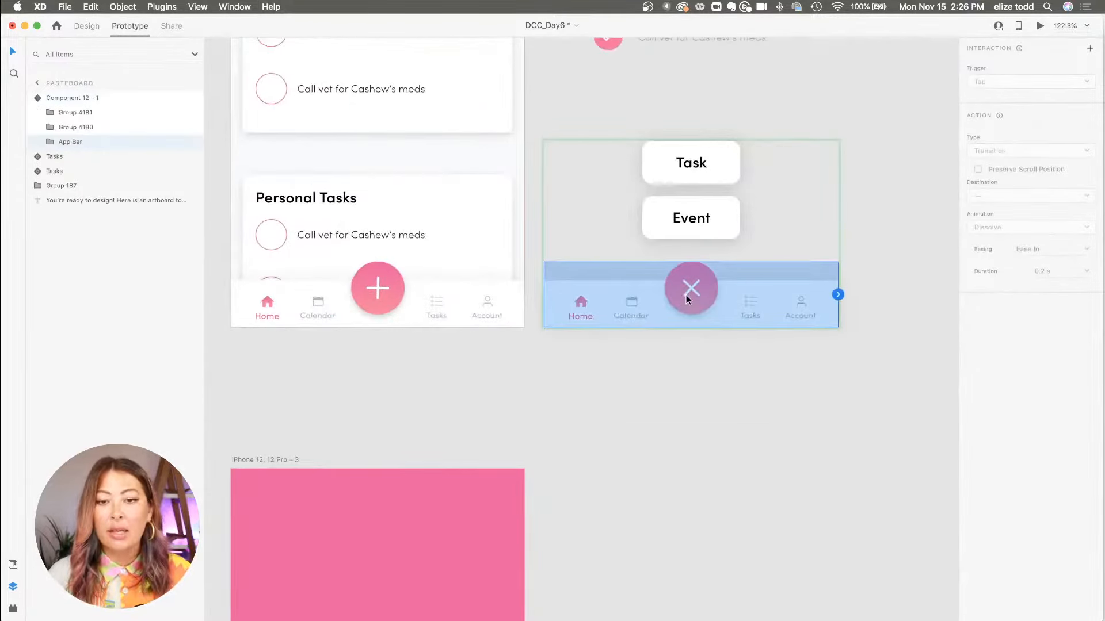
{"action": "double_click", "coordinate": [686, 295]}
{"action": "double_click", "coordinate": [688, 295]}
{"action": "double_click", "coordinate": [689, 297]}
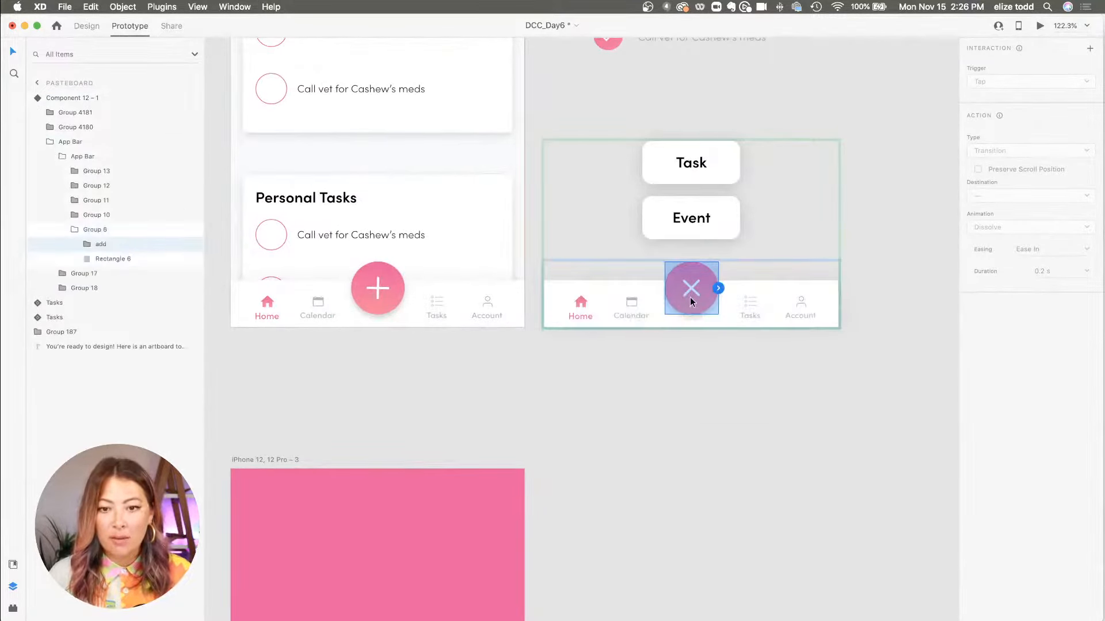
{"action": "left_click", "coordinate": [718, 288]}
{"action": "left_click", "coordinate": [999, 184]}
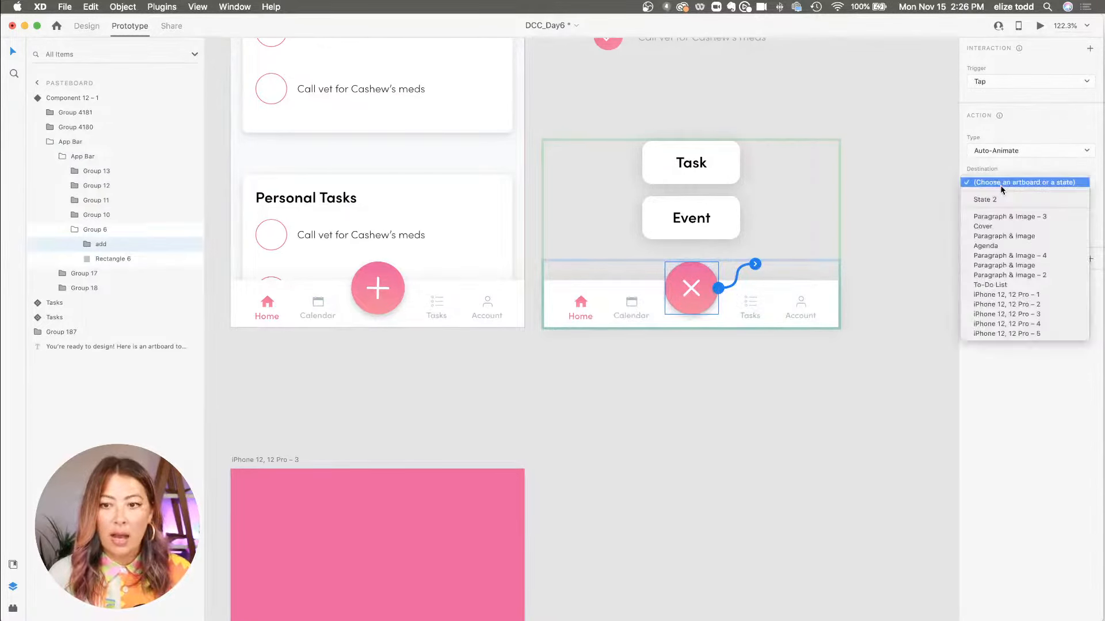
{"action": "left_click", "coordinate": [999, 199]}
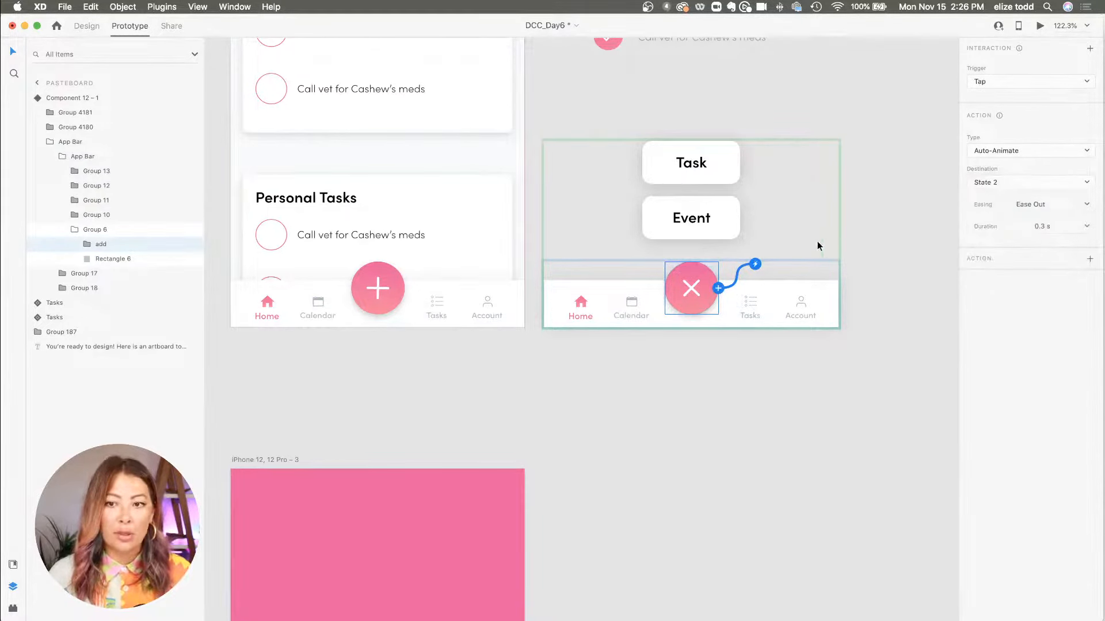
Step: Switch the main app bar component to State 2 and preview the prototype from the artboard's app bar instance
{"action": "left_click", "coordinate": [858, 155]}
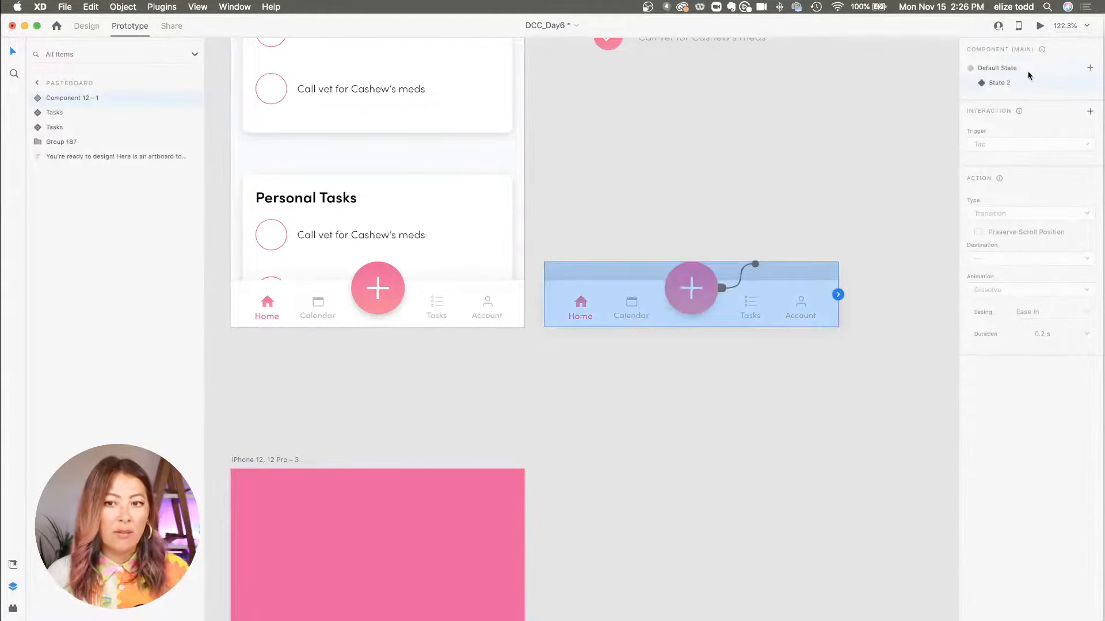
{"action": "left_click", "coordinate": [421, 316]}
{"action": "scroll", "coordinate": [421, 316], "scroll_direction": "down", "scroll_amount": 3}
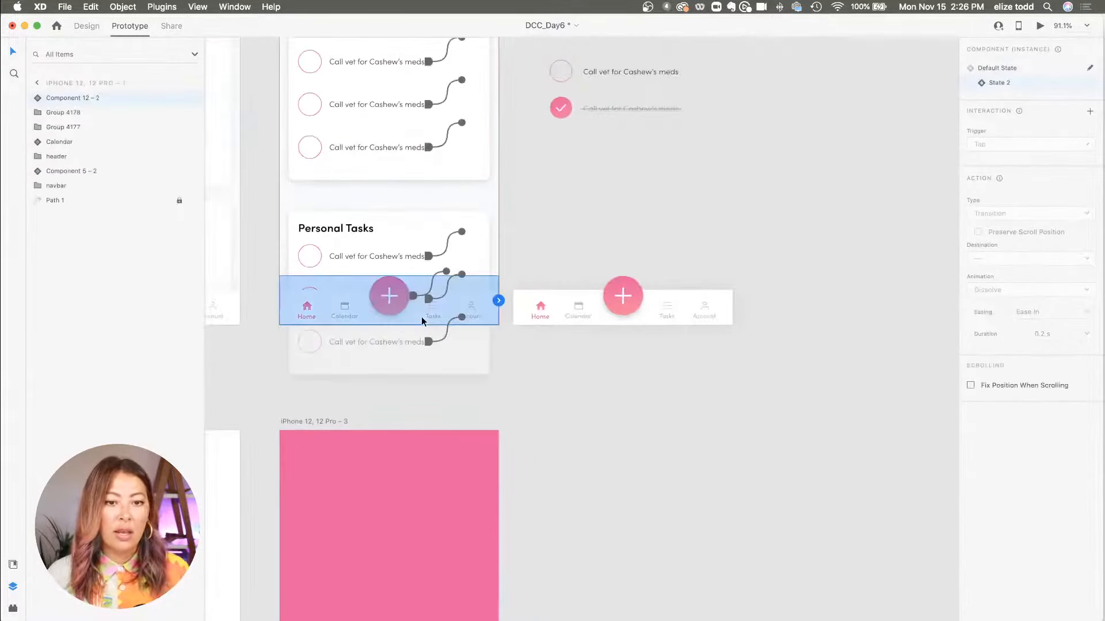
{"action": "left_click", "coordinate": [1040, 26]}
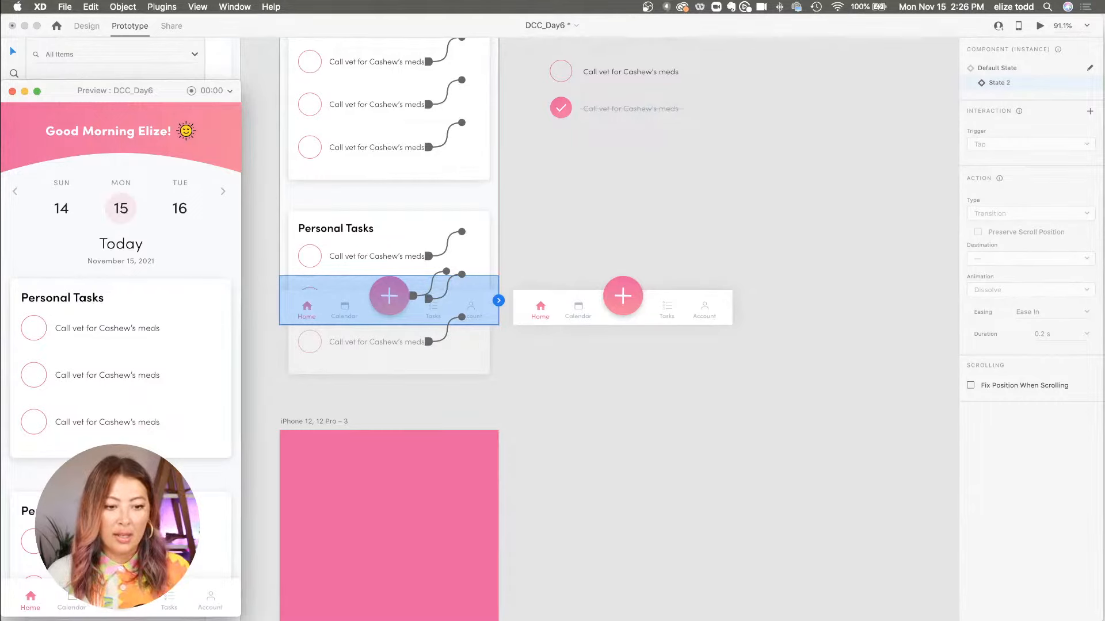
{"action": "left_click", "coordinate": [12, 91]}
{"action": "left_click", "coordinate": [746, 179]}
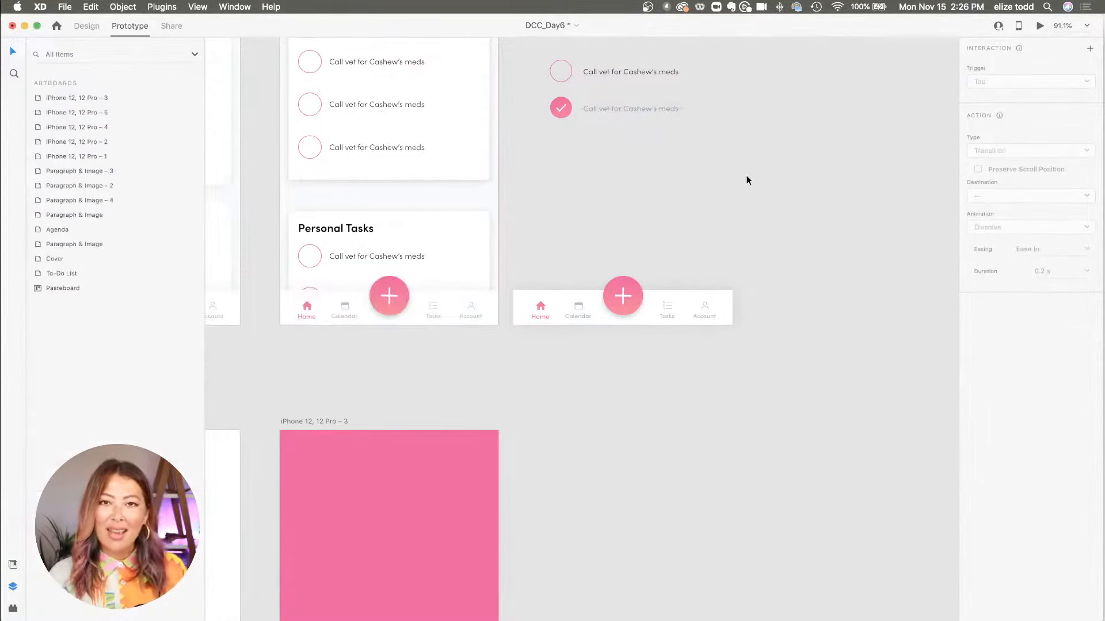